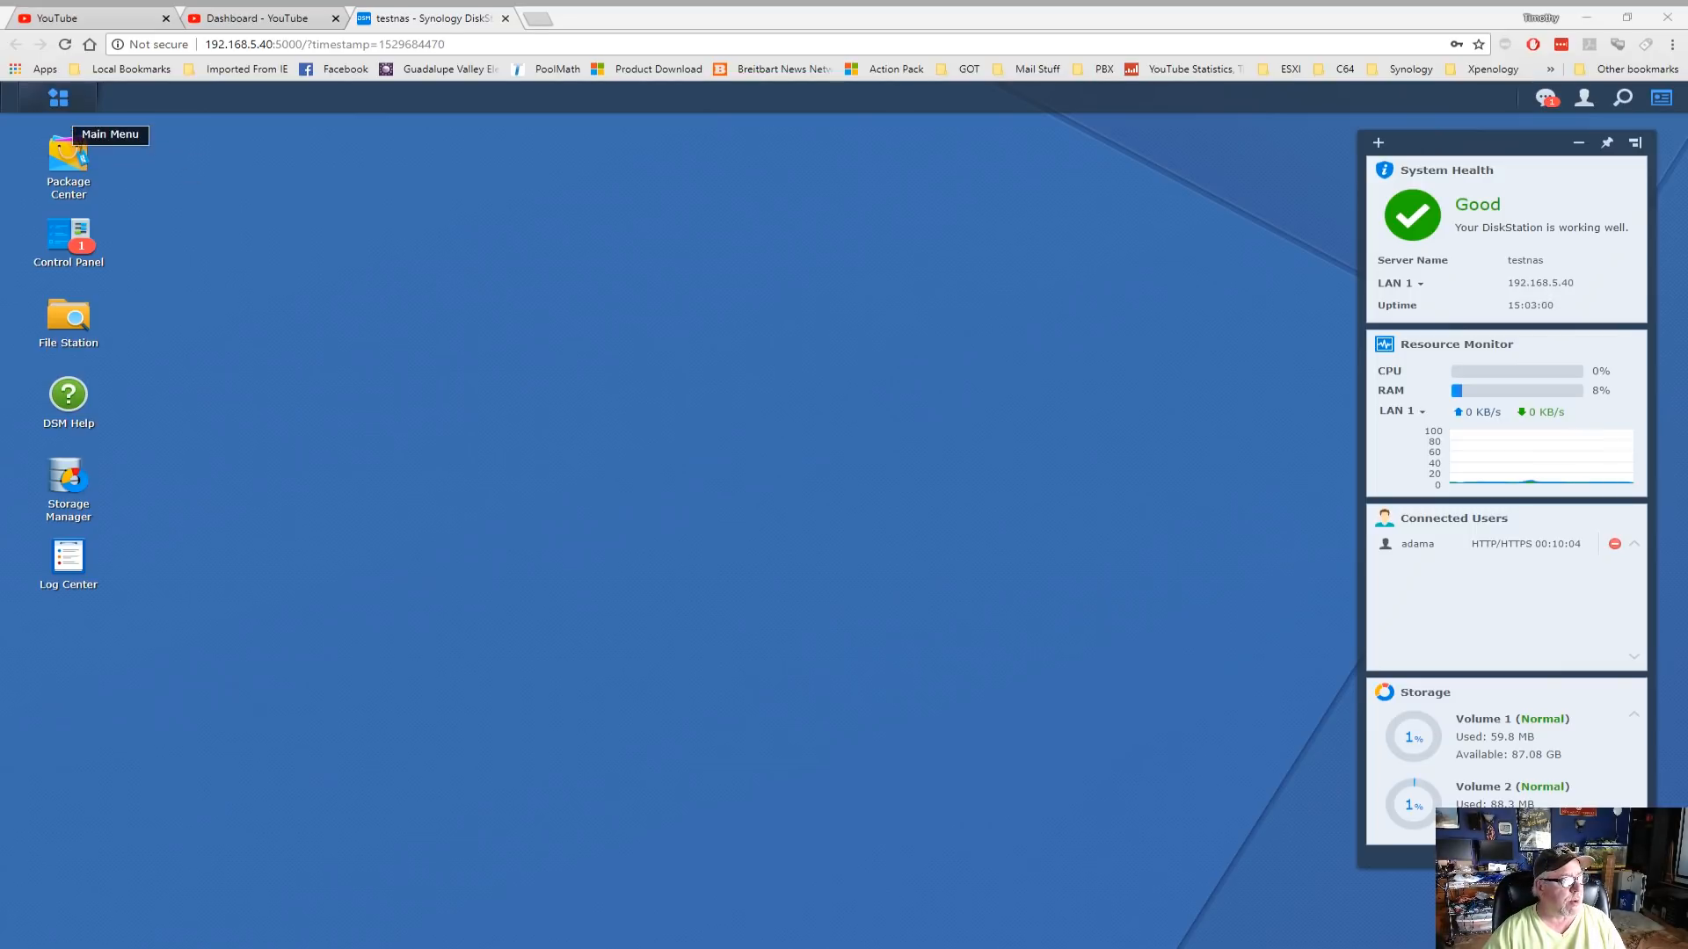
Launch Security Advisor from the Main Menu and look over its baseline and overview
{"action": "left_click", "coordinate": [58, 99]}
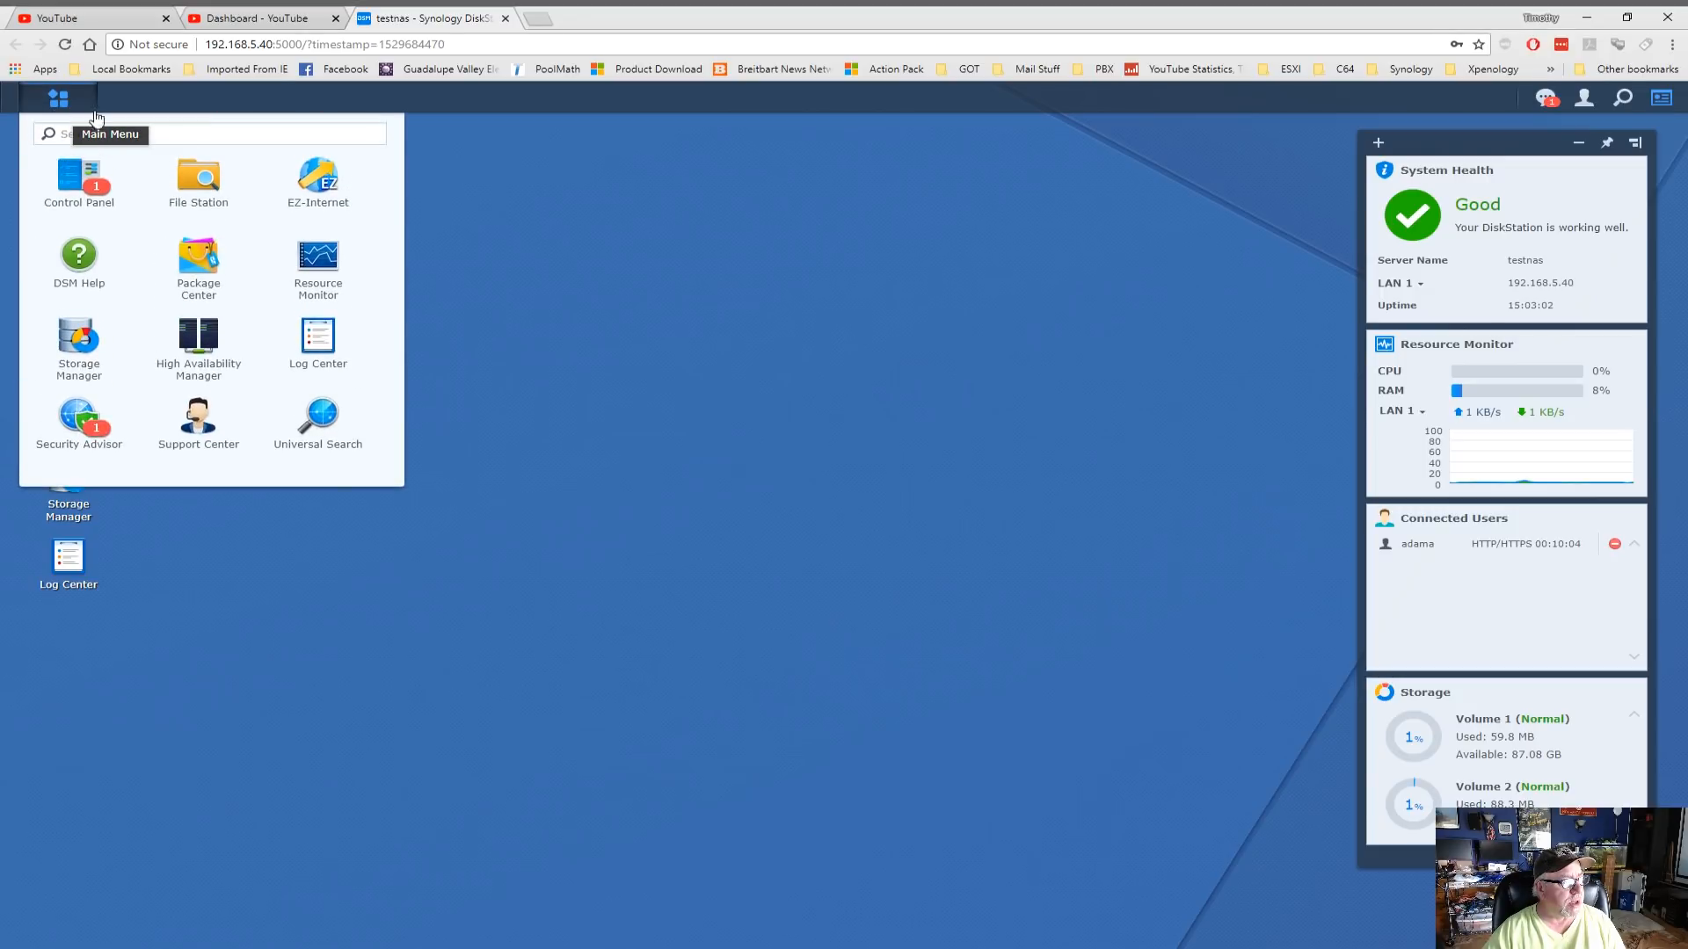
{"action": "left_click", "coordinate": [79, 422]}
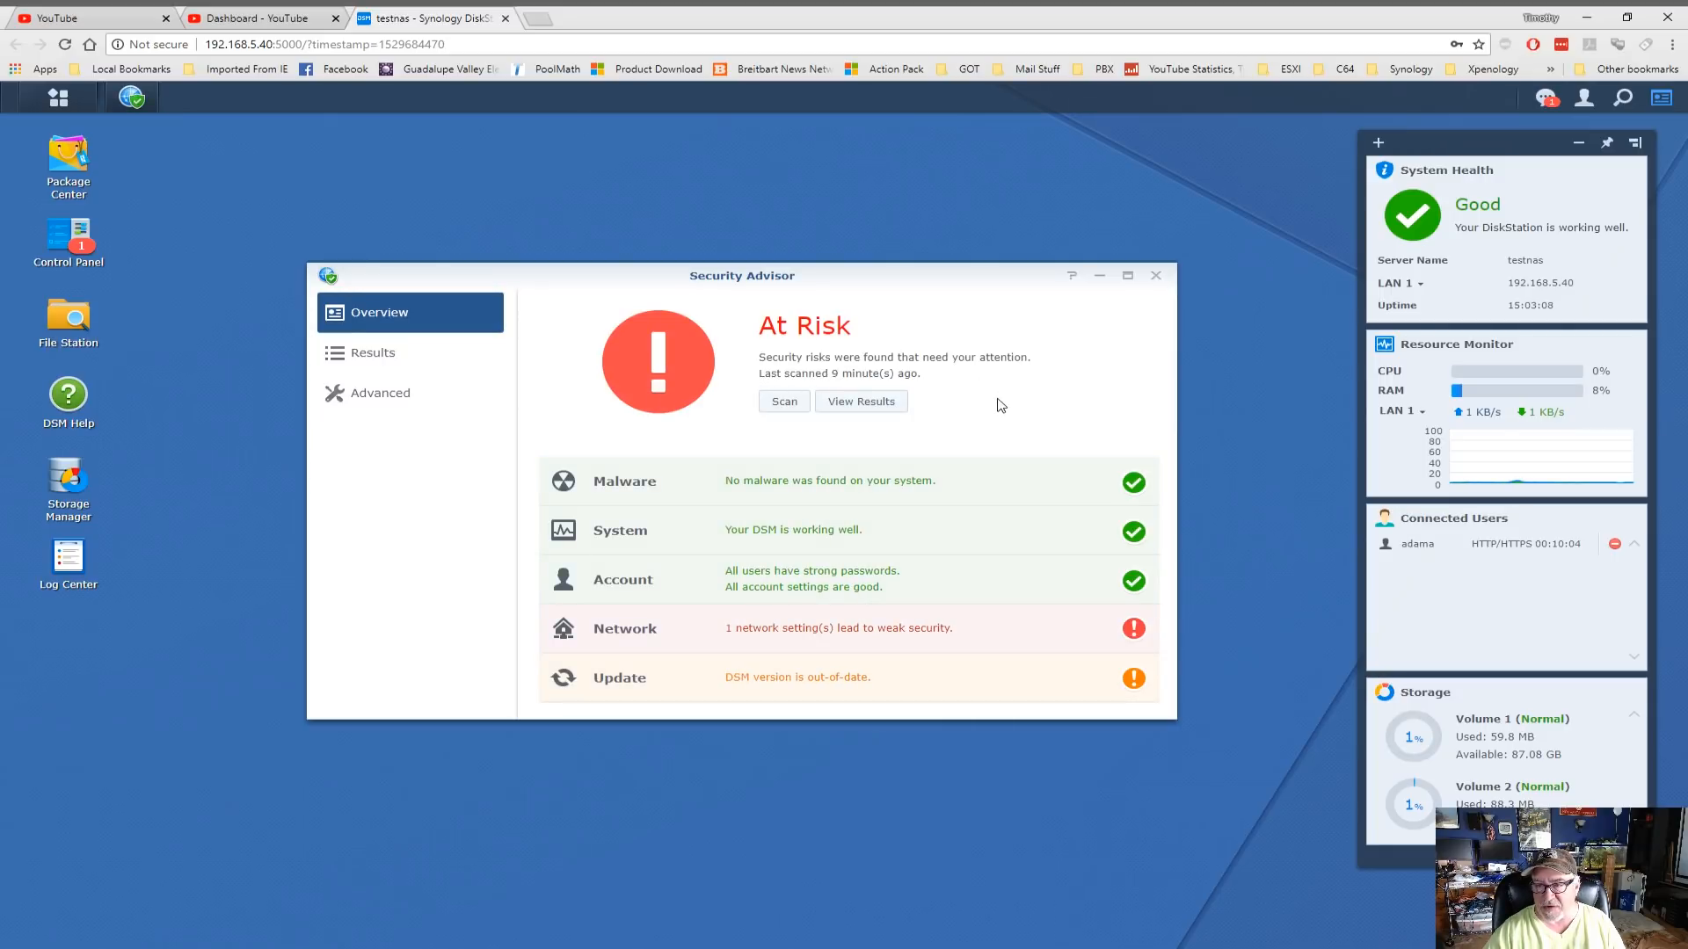
{"action": "left_click", "coordinate": [385, 398]}
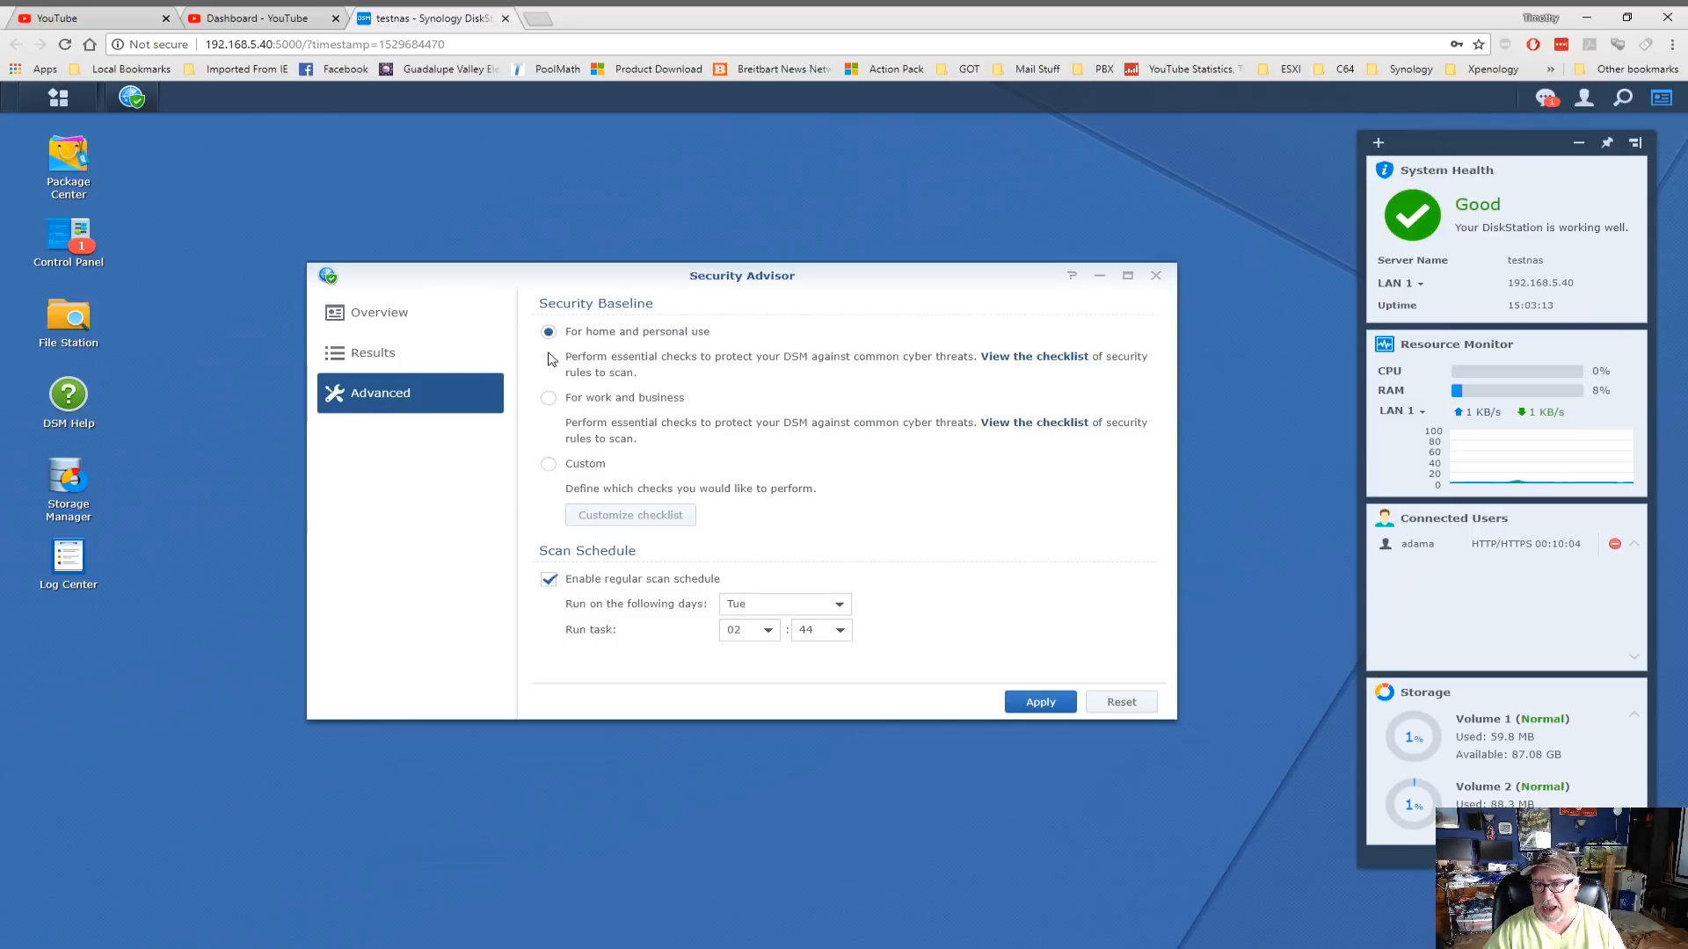
{"action": "left_click", "coordinate": [414, 333]}
Re-apply the unchanged home and personal use baseline, then go back to Overview
{"action": "left_click", "coordinate": [390, 404]}
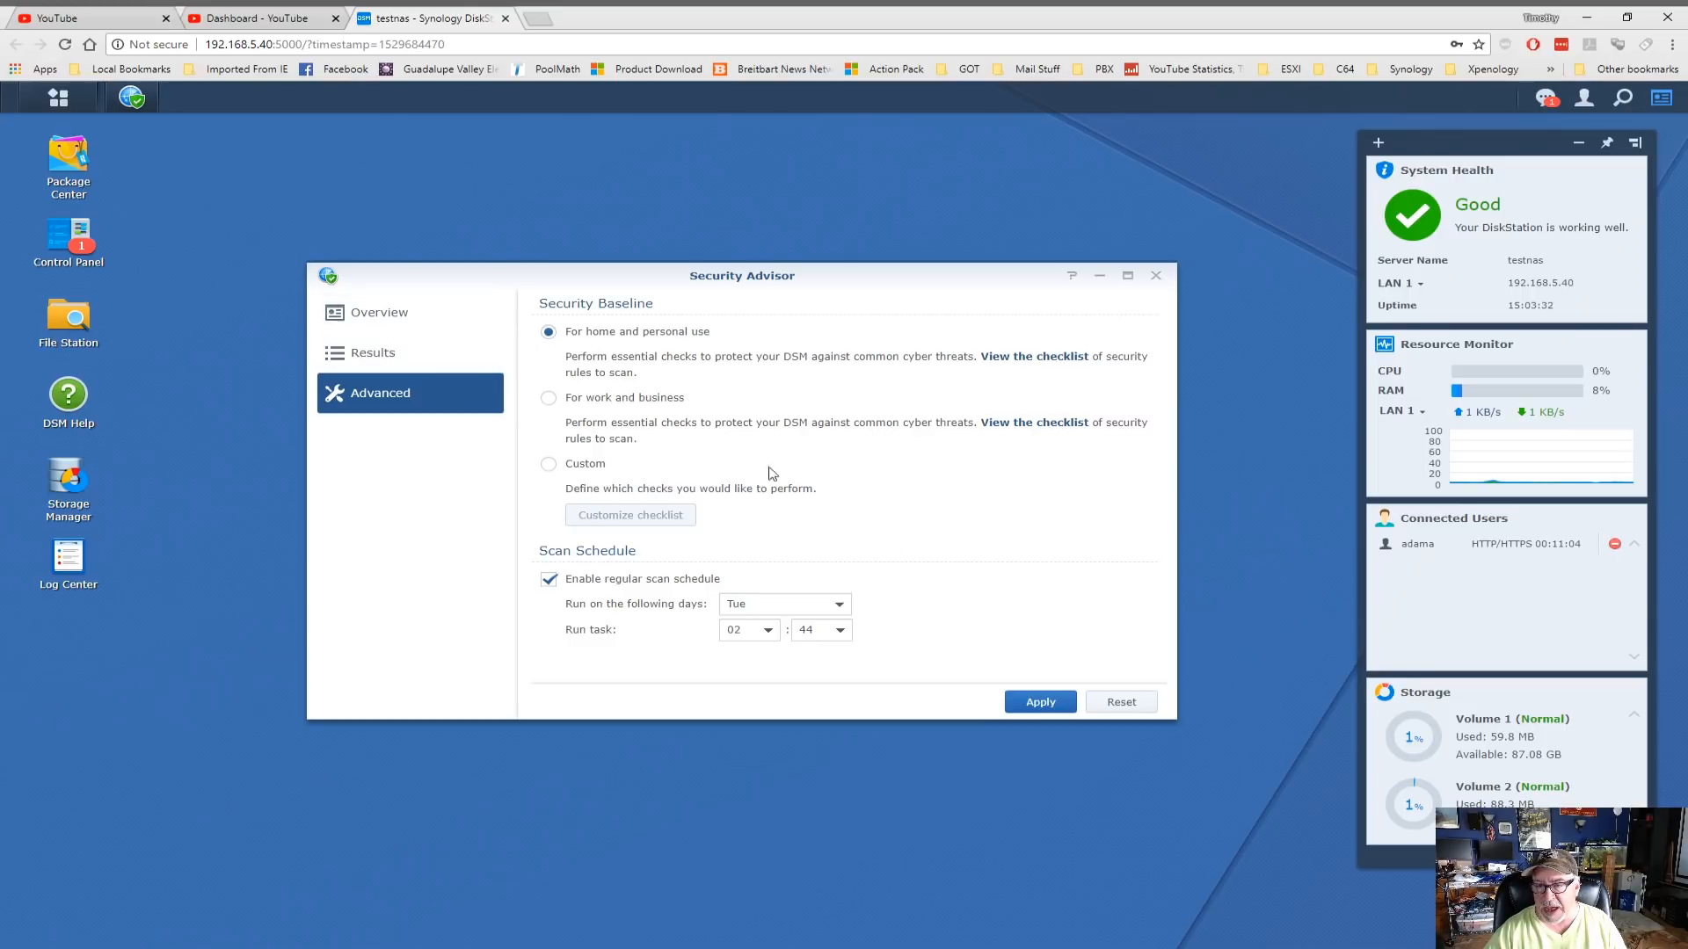
{"action": "left_click", "coordinate": [1041, 700]}
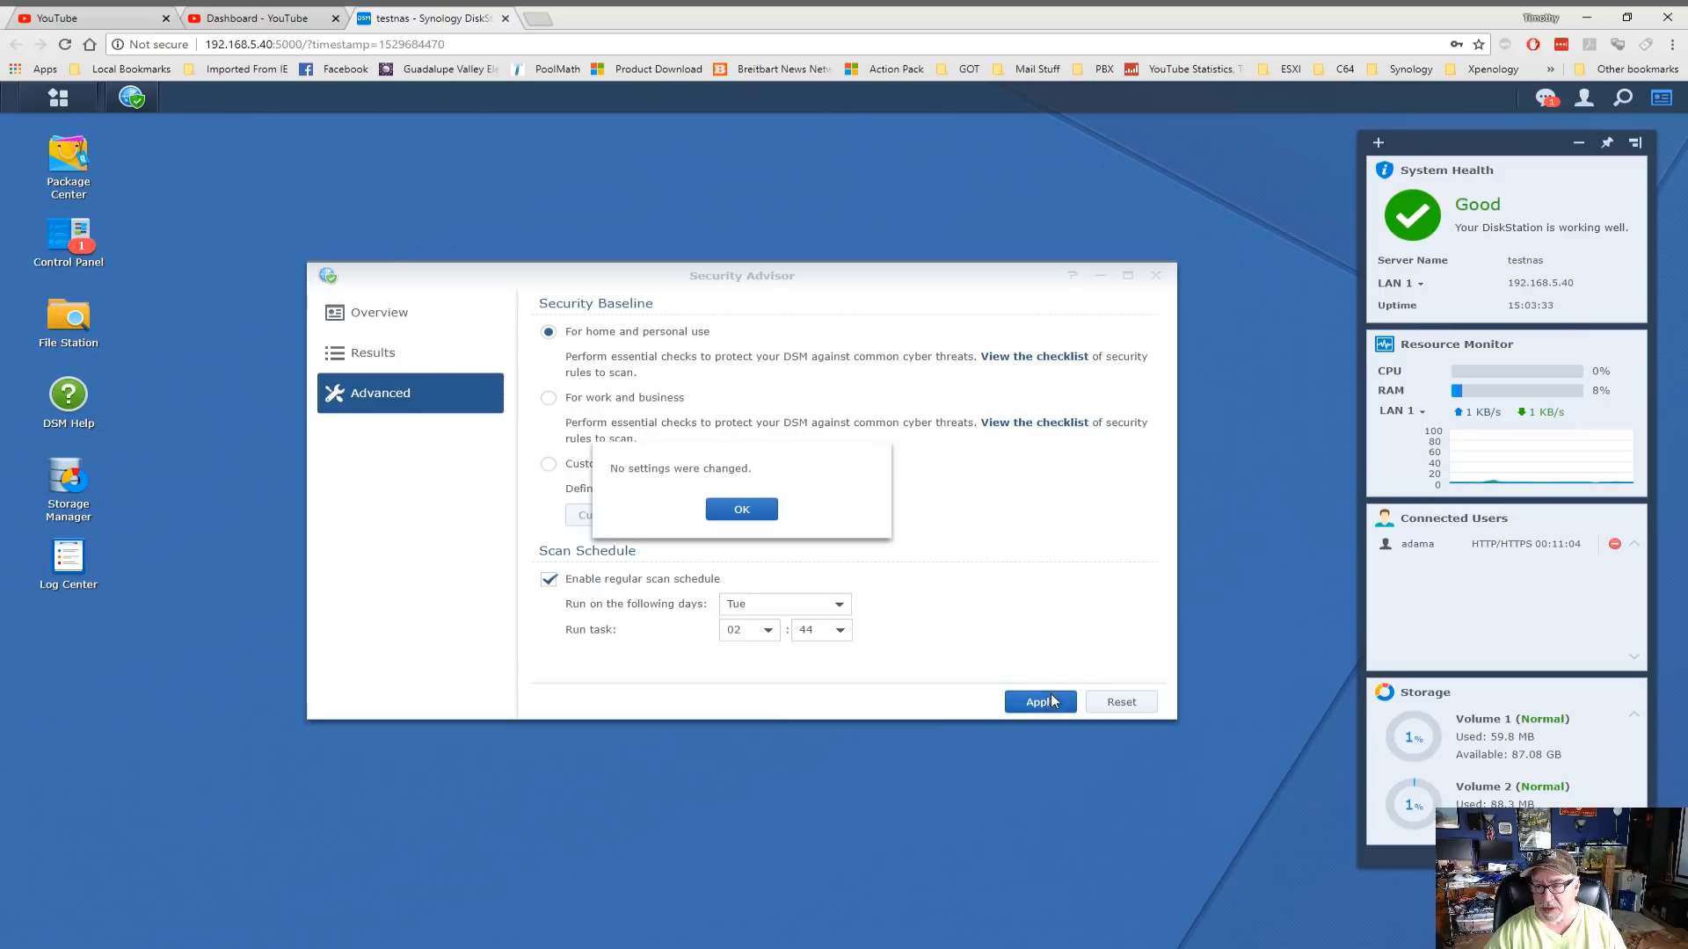
{"action": "left_click", "coordinate": [754, 514]}
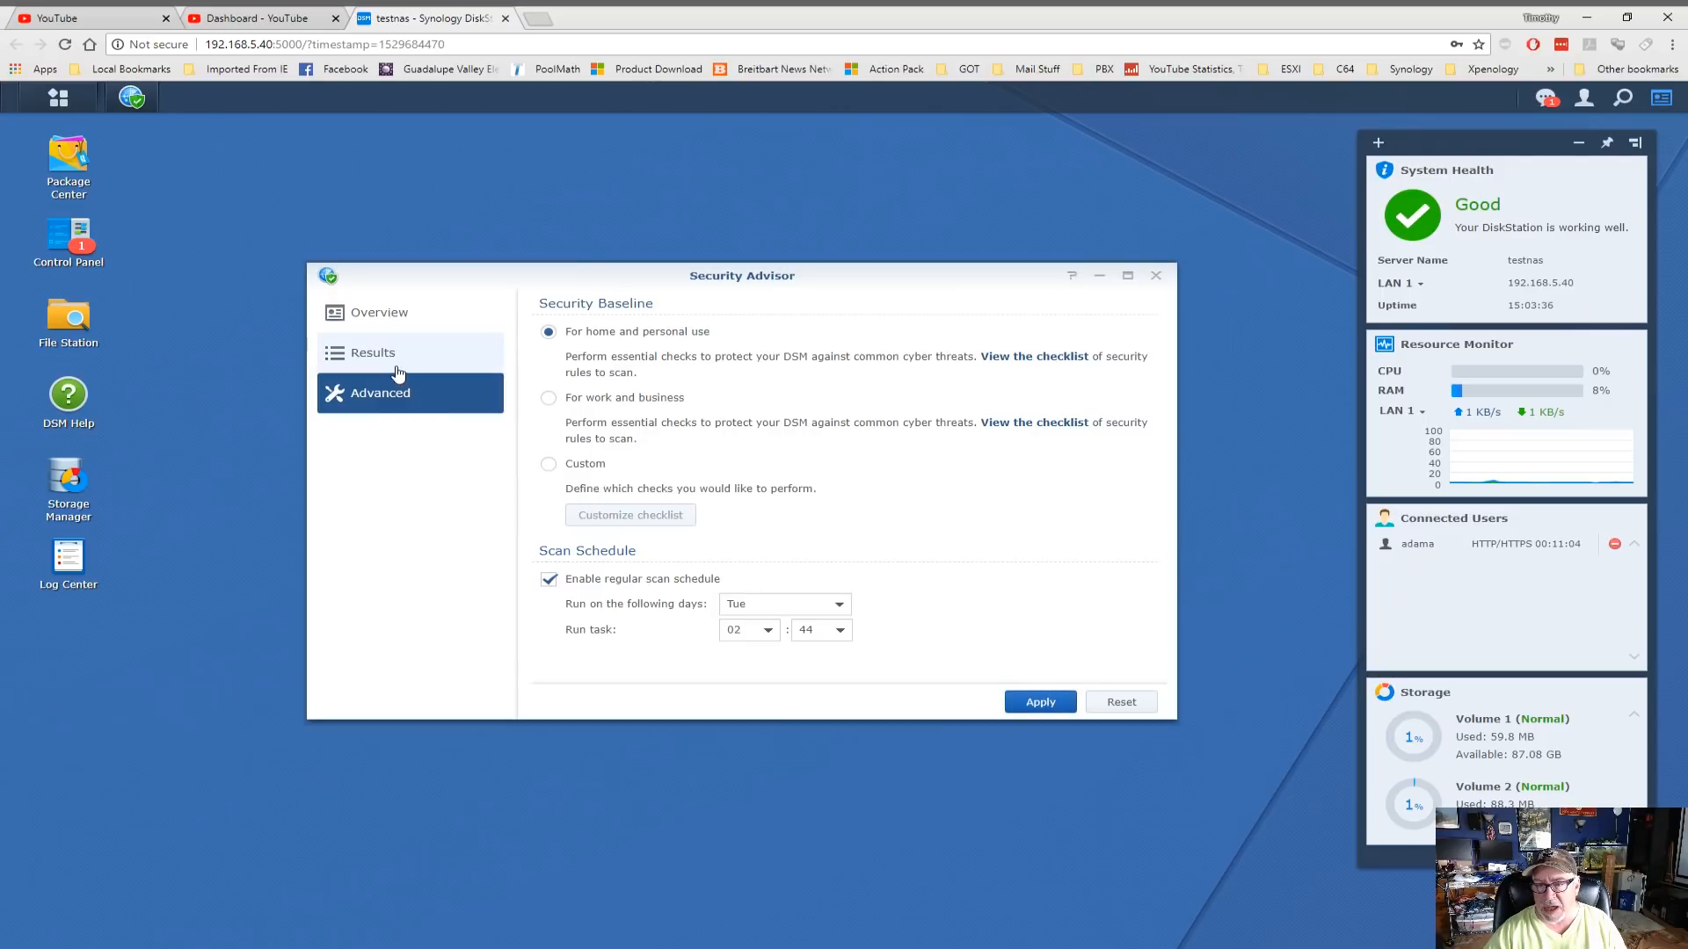
{"action": "left_click", "coordinate": [558, 402]}
{"action": "left_click", "coordinate": [549, 331]}
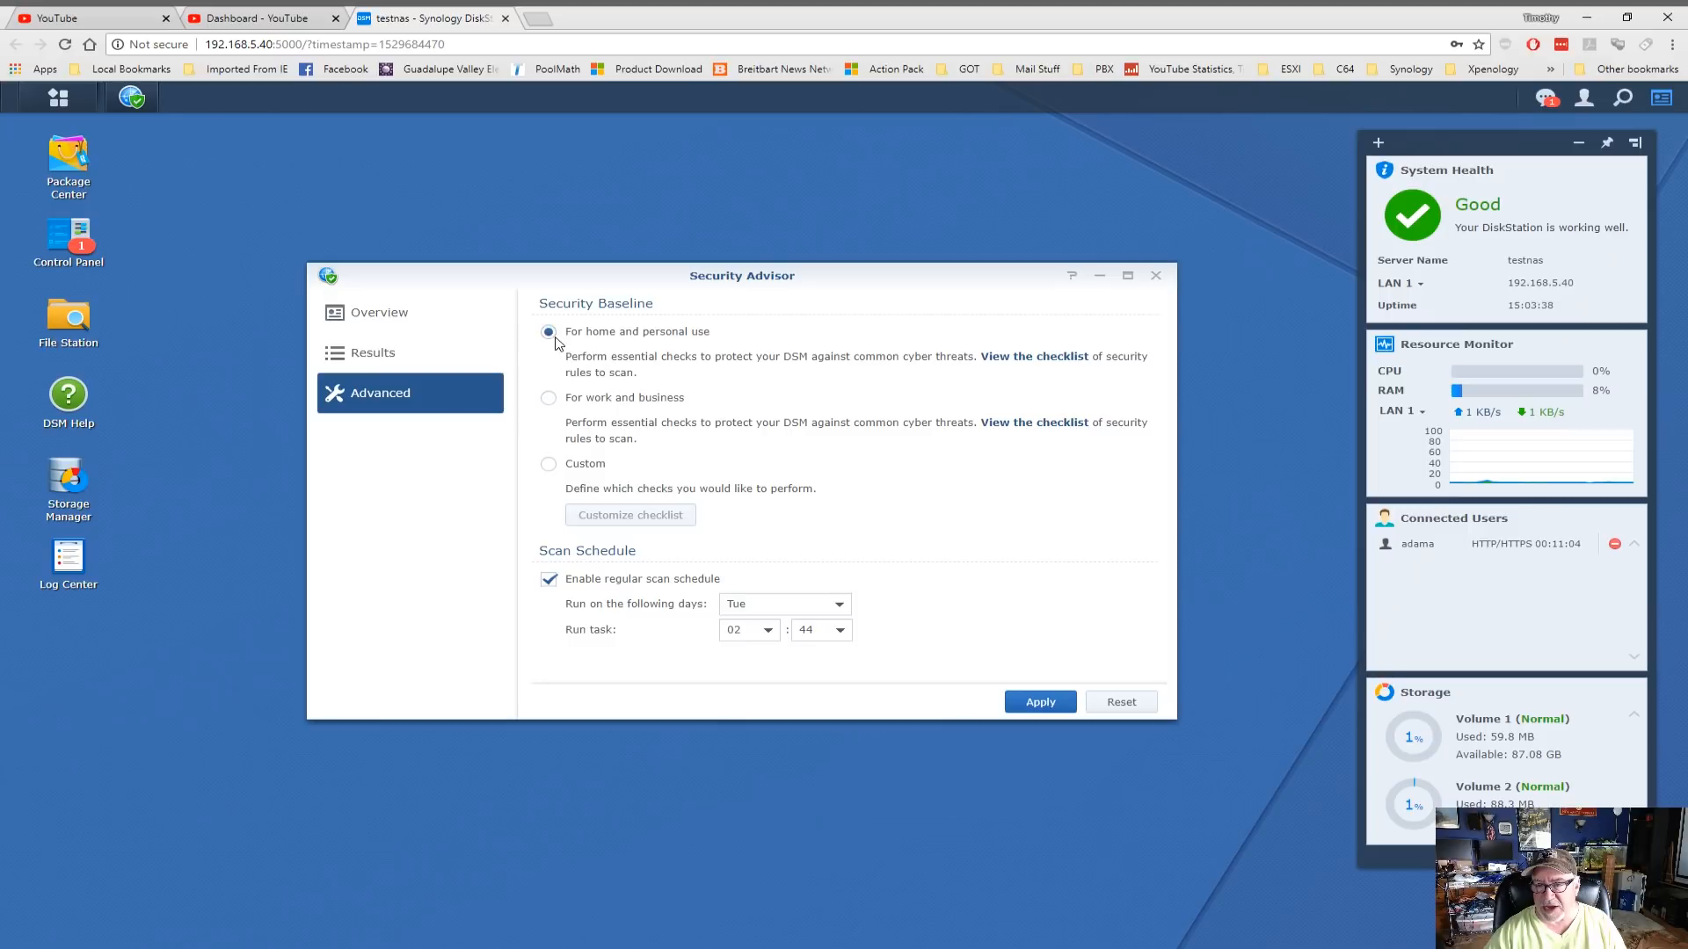
{"action": "left_click", "coordinate": [1049, 702]}
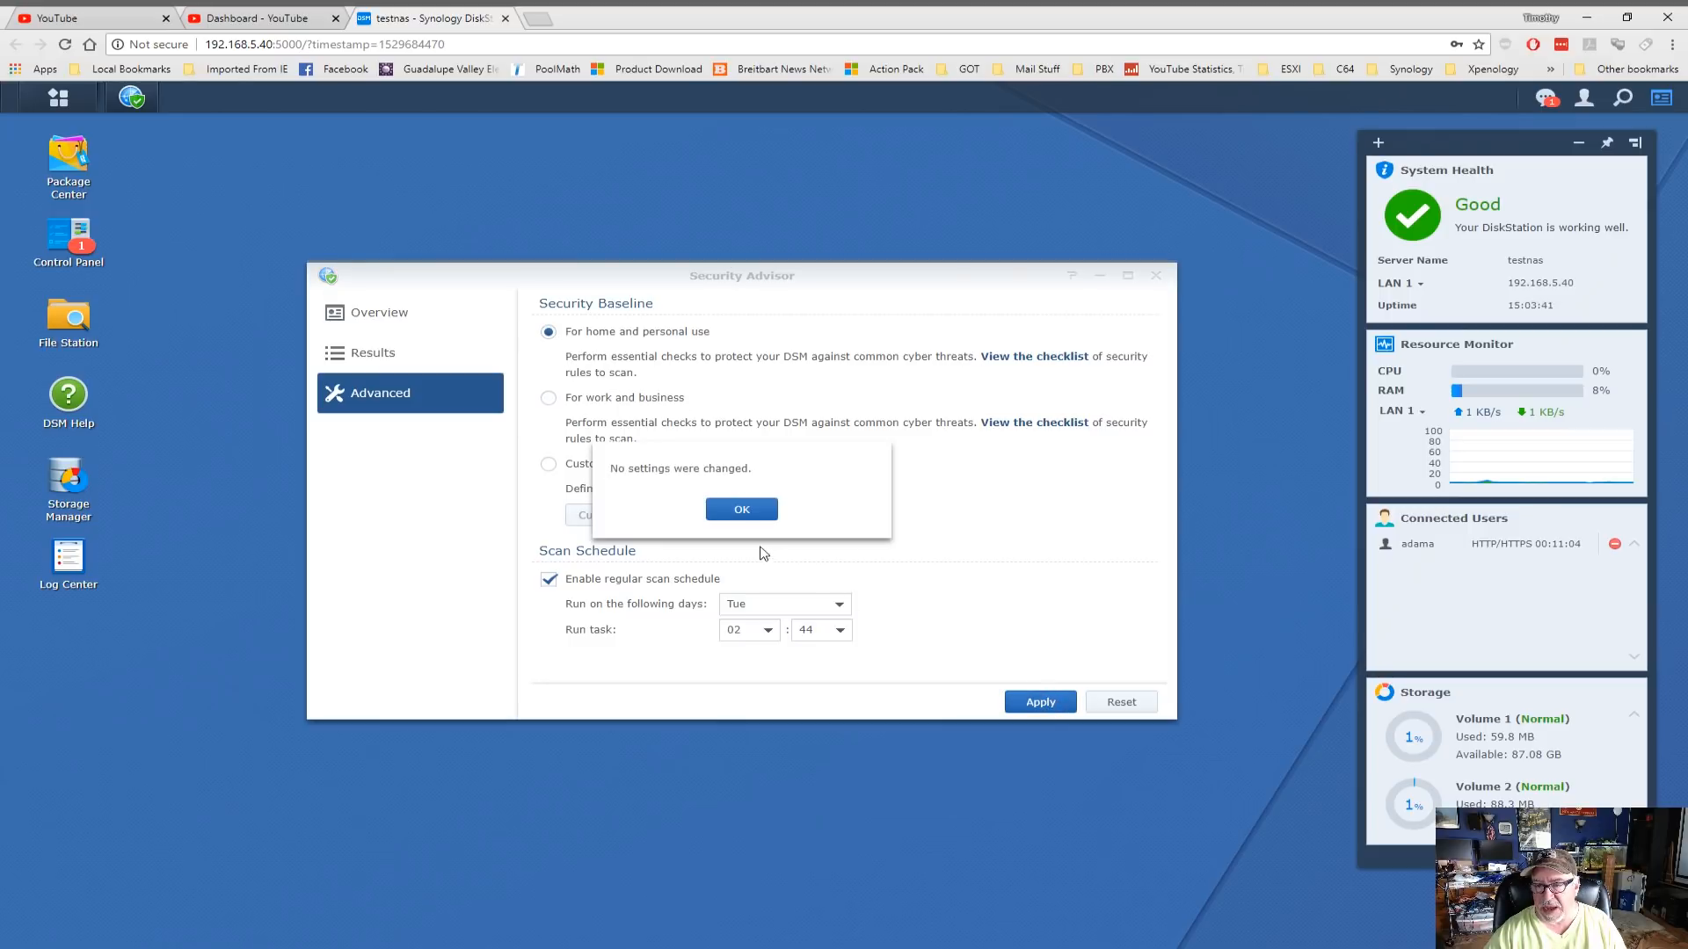
{"action": "left_click", "coordinate": [745, 511]}
{"action": "left_click", "coordinate": [391, 324]}
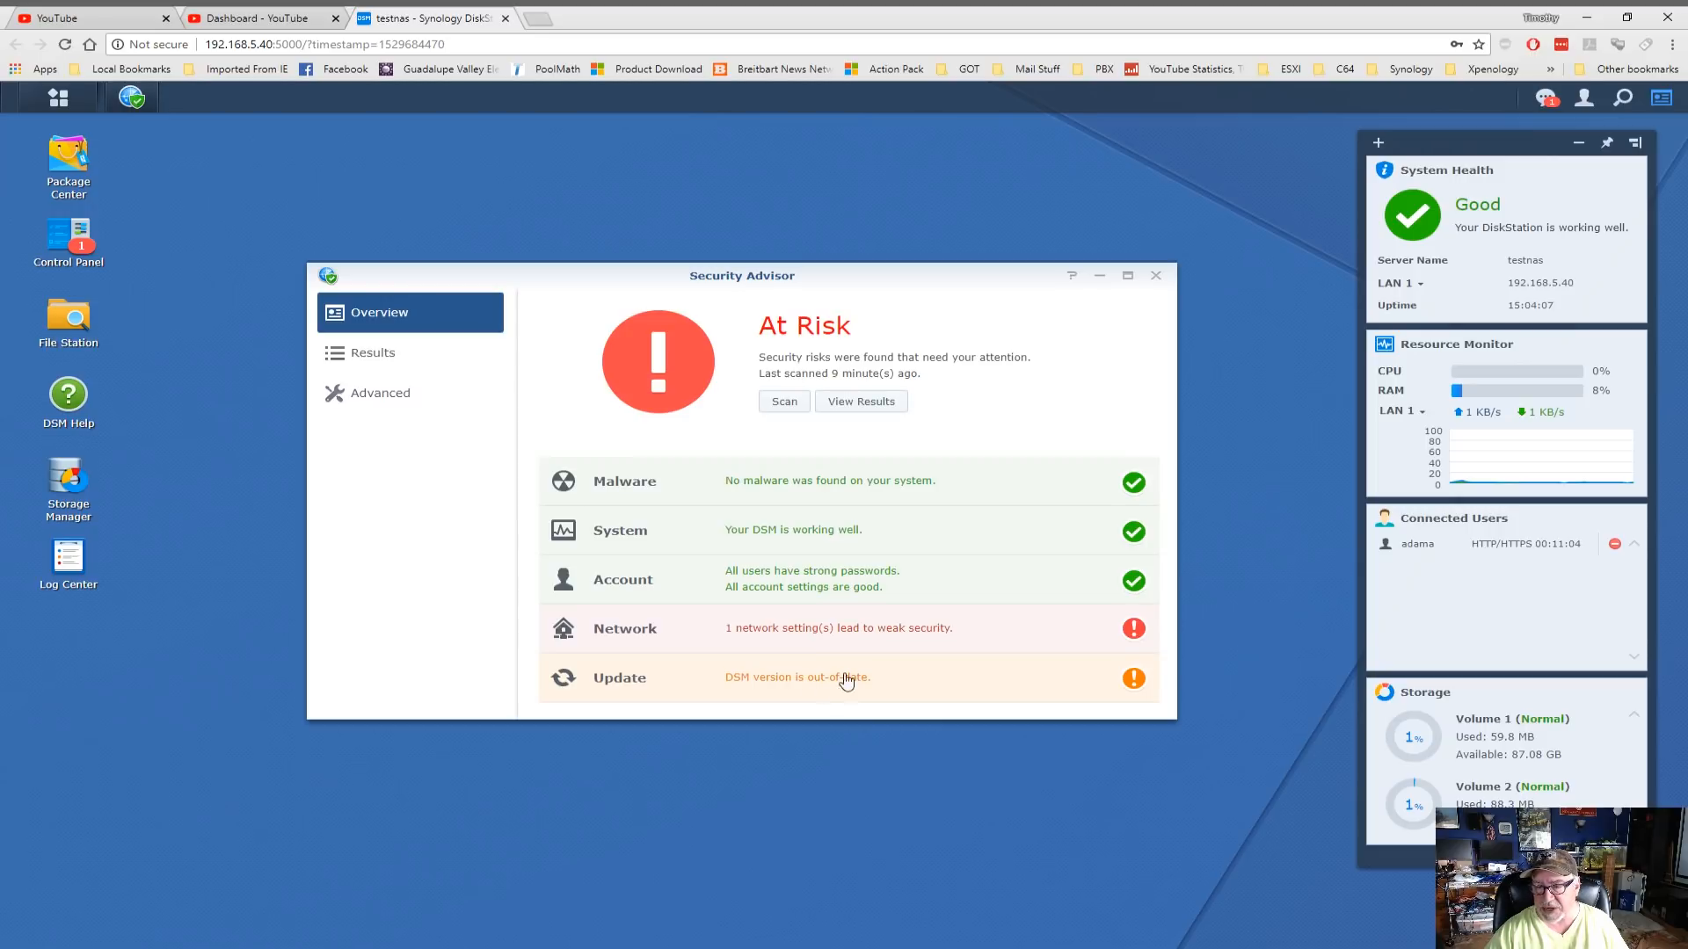
Open the SSH port warning report from the network scan results
{"action": "left_click", "coordinate": [655, 633]}
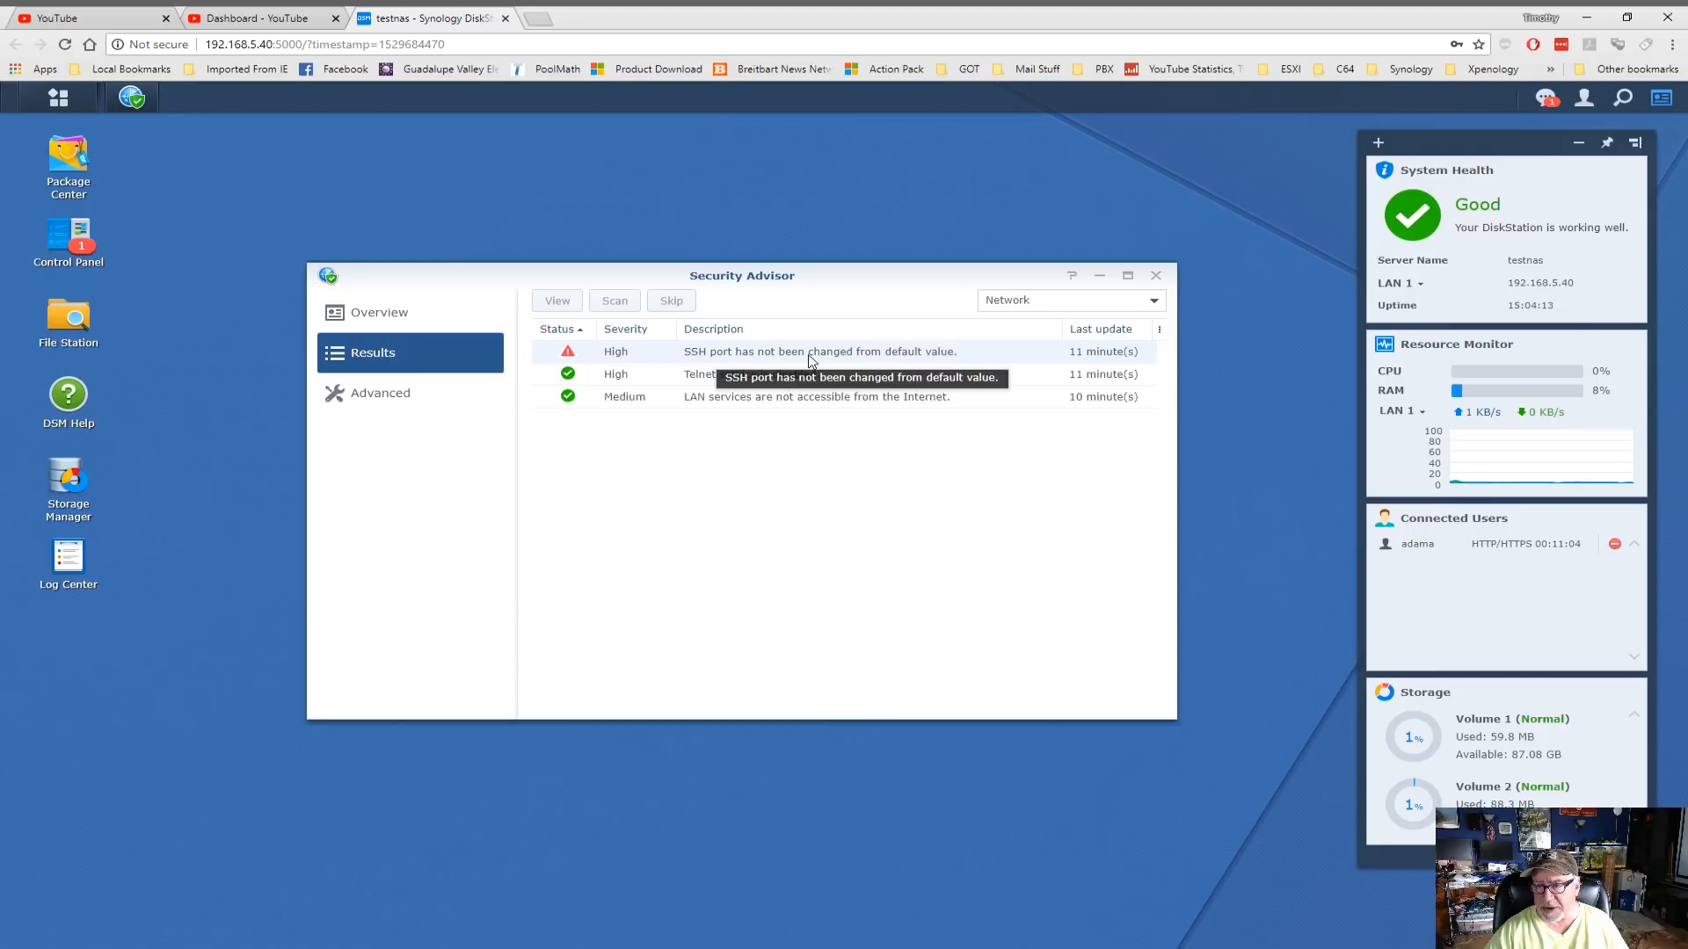
{"action": "left_click", "coordinate": [653, 356]}
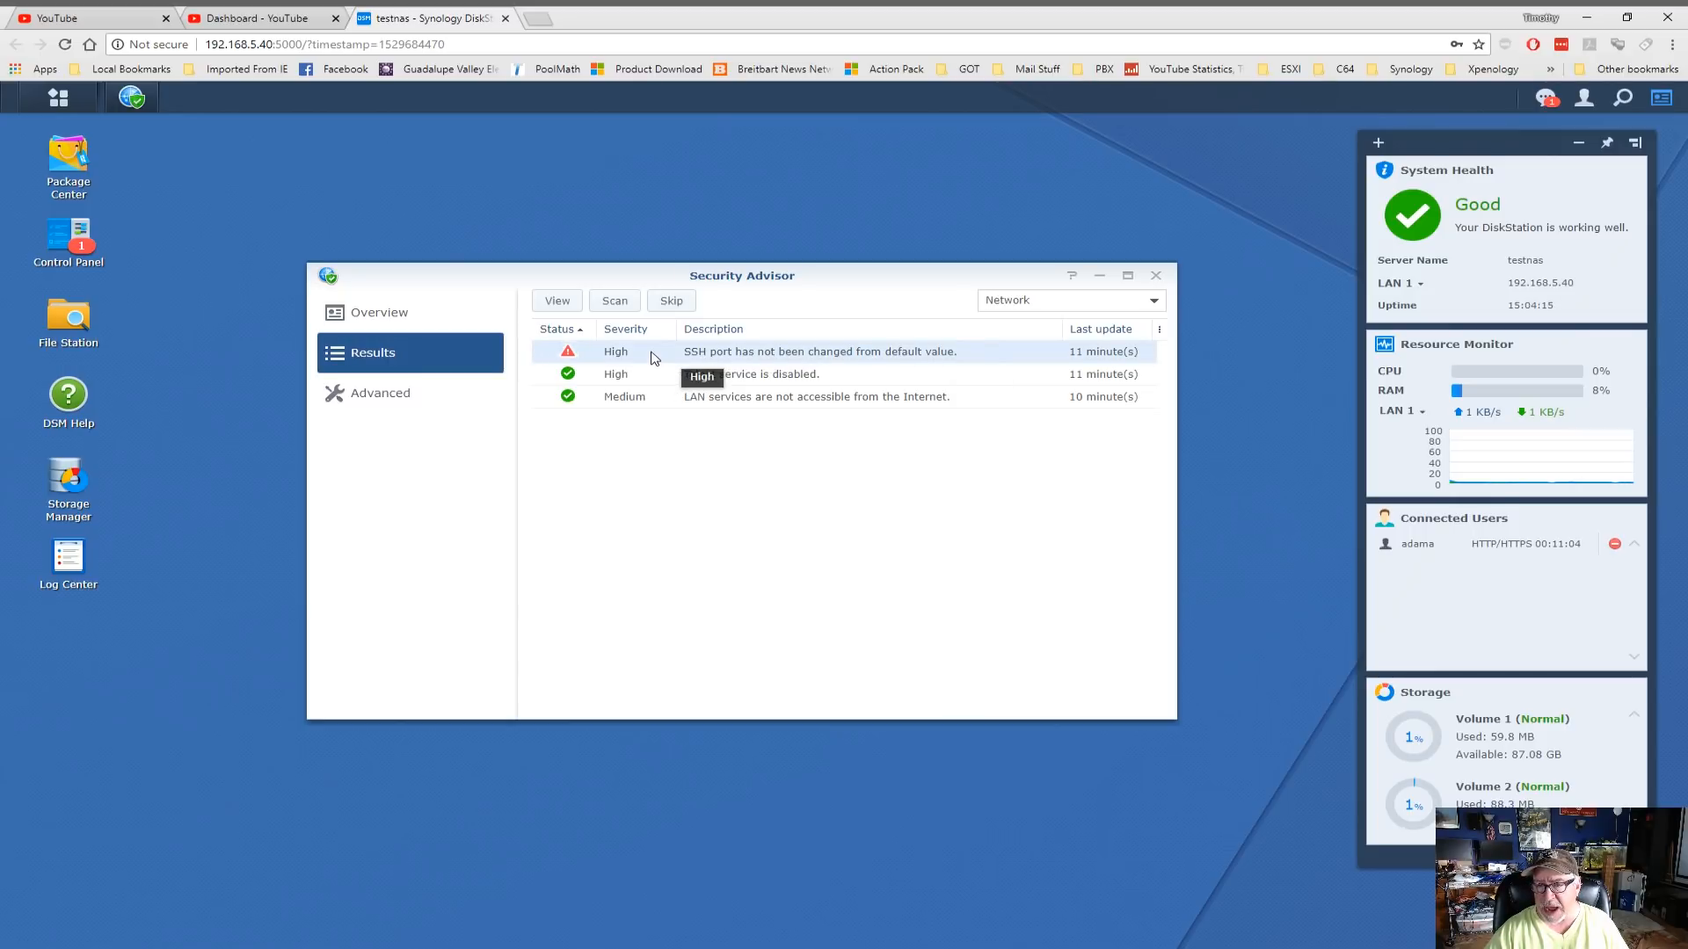
{"action": "double_click", "coordinate": [704, 356]}
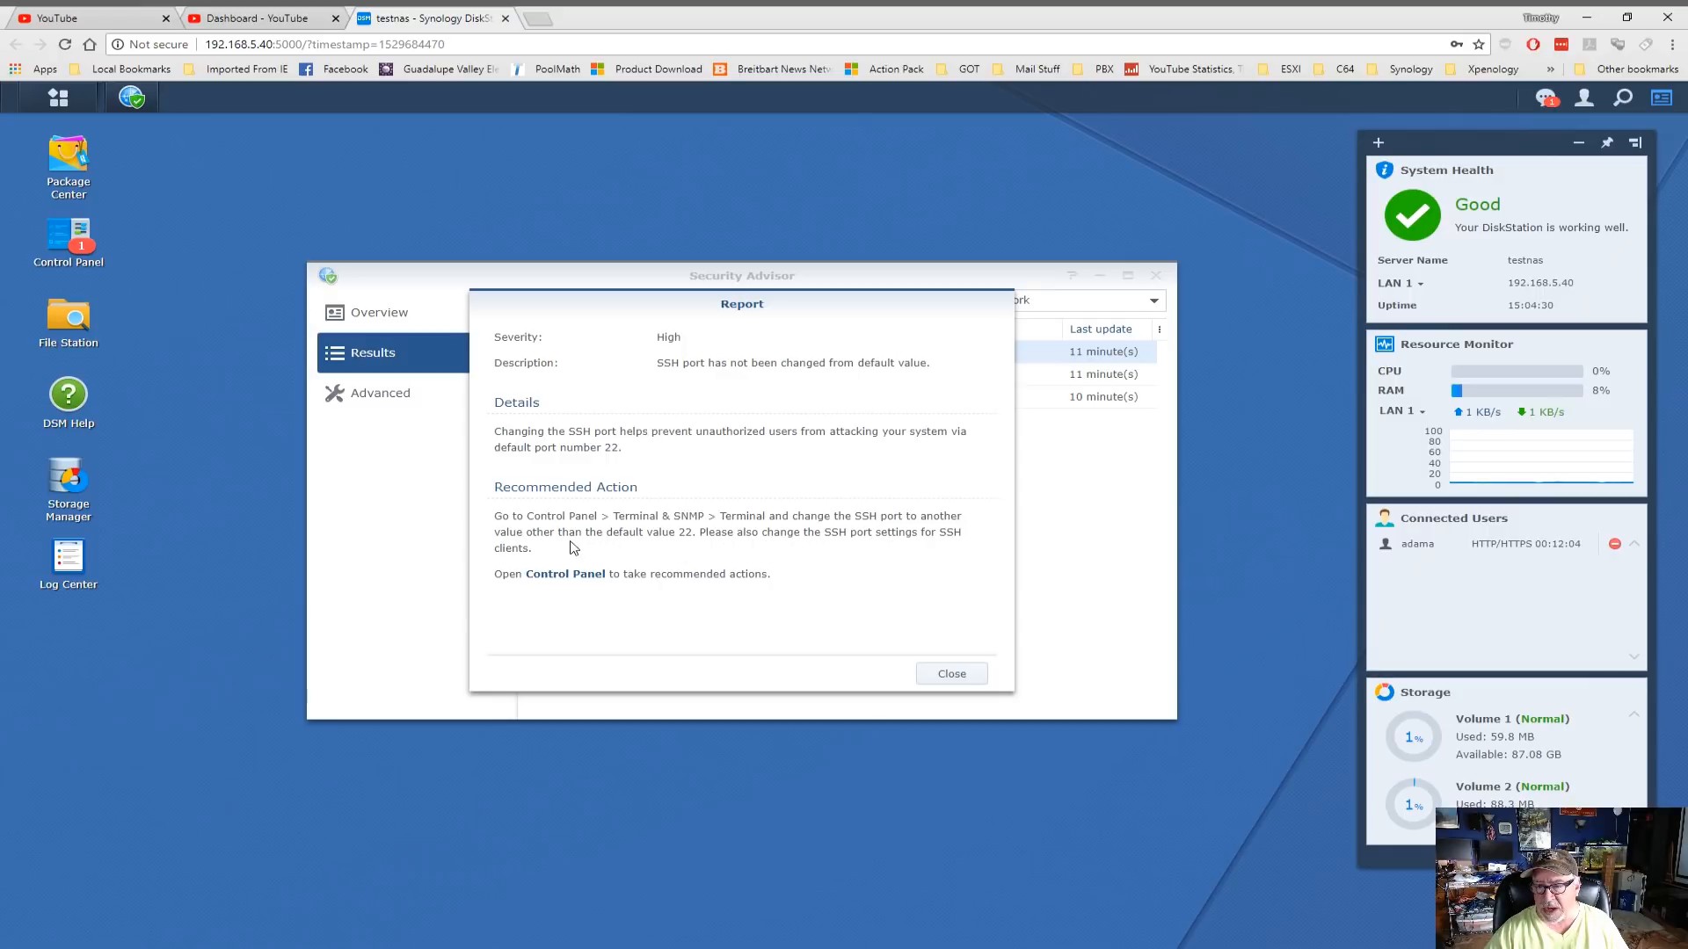
Disable the SSH service in Terminal & SNMP settings, apply, and close Control Panel
{"action": "left_click", "coordinate": [576, 575]}
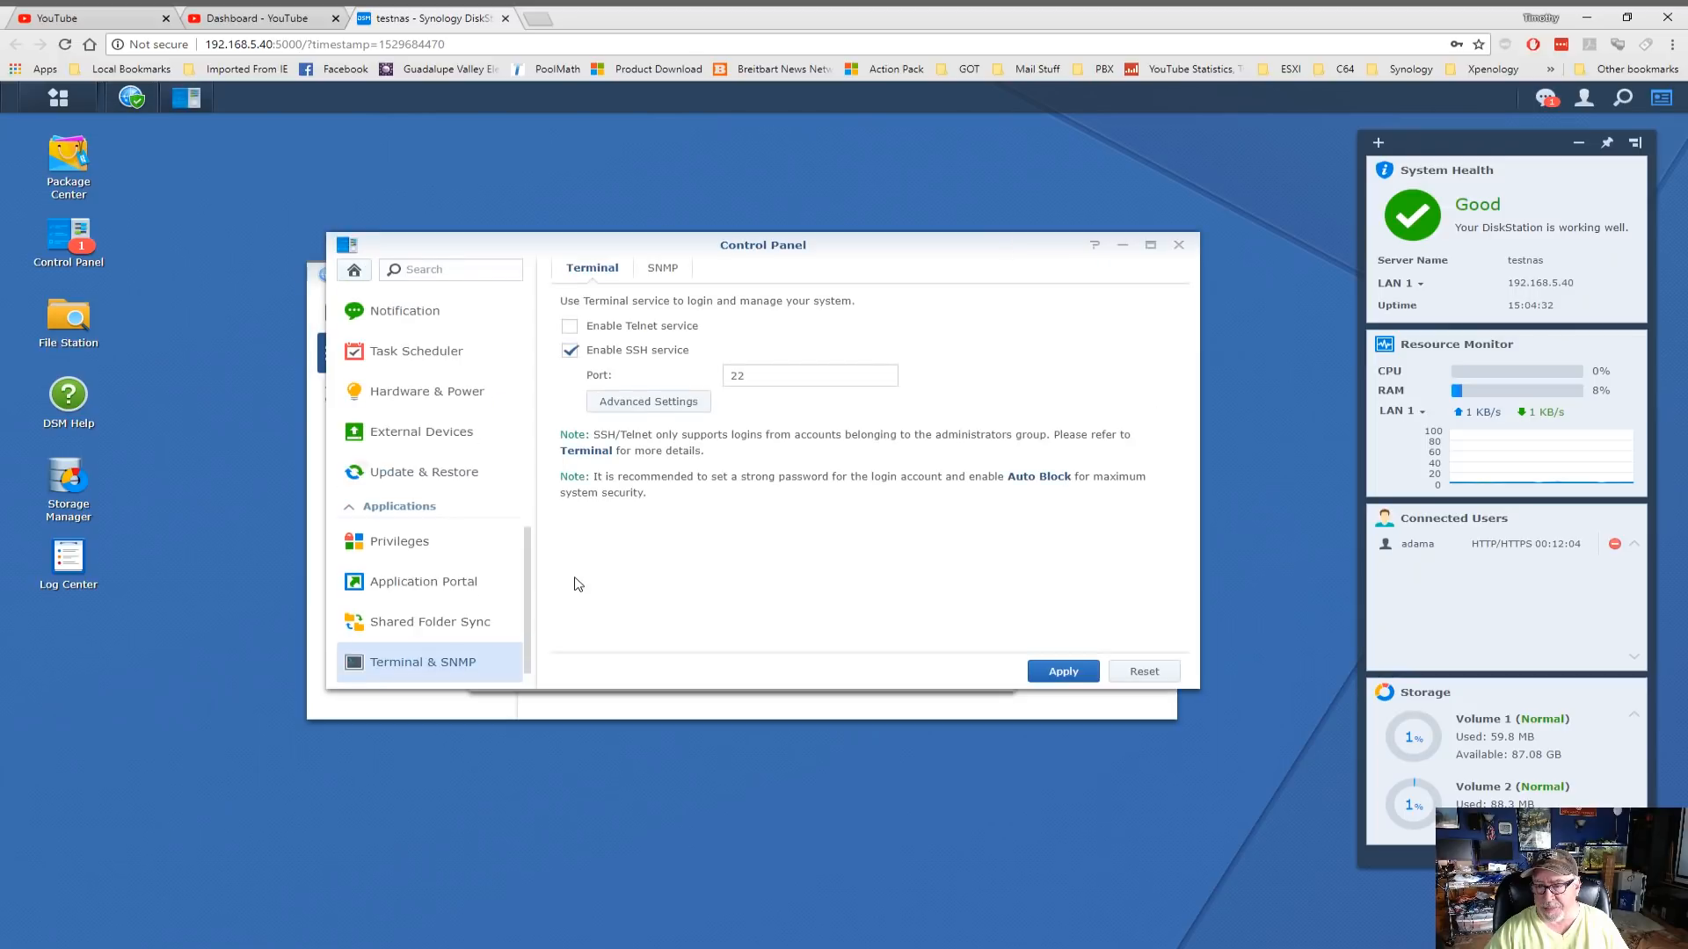
{"action": "left_click", "coordinate": [572, 352]}
{"action": "left_click", "coordinate": [1067, 672]}
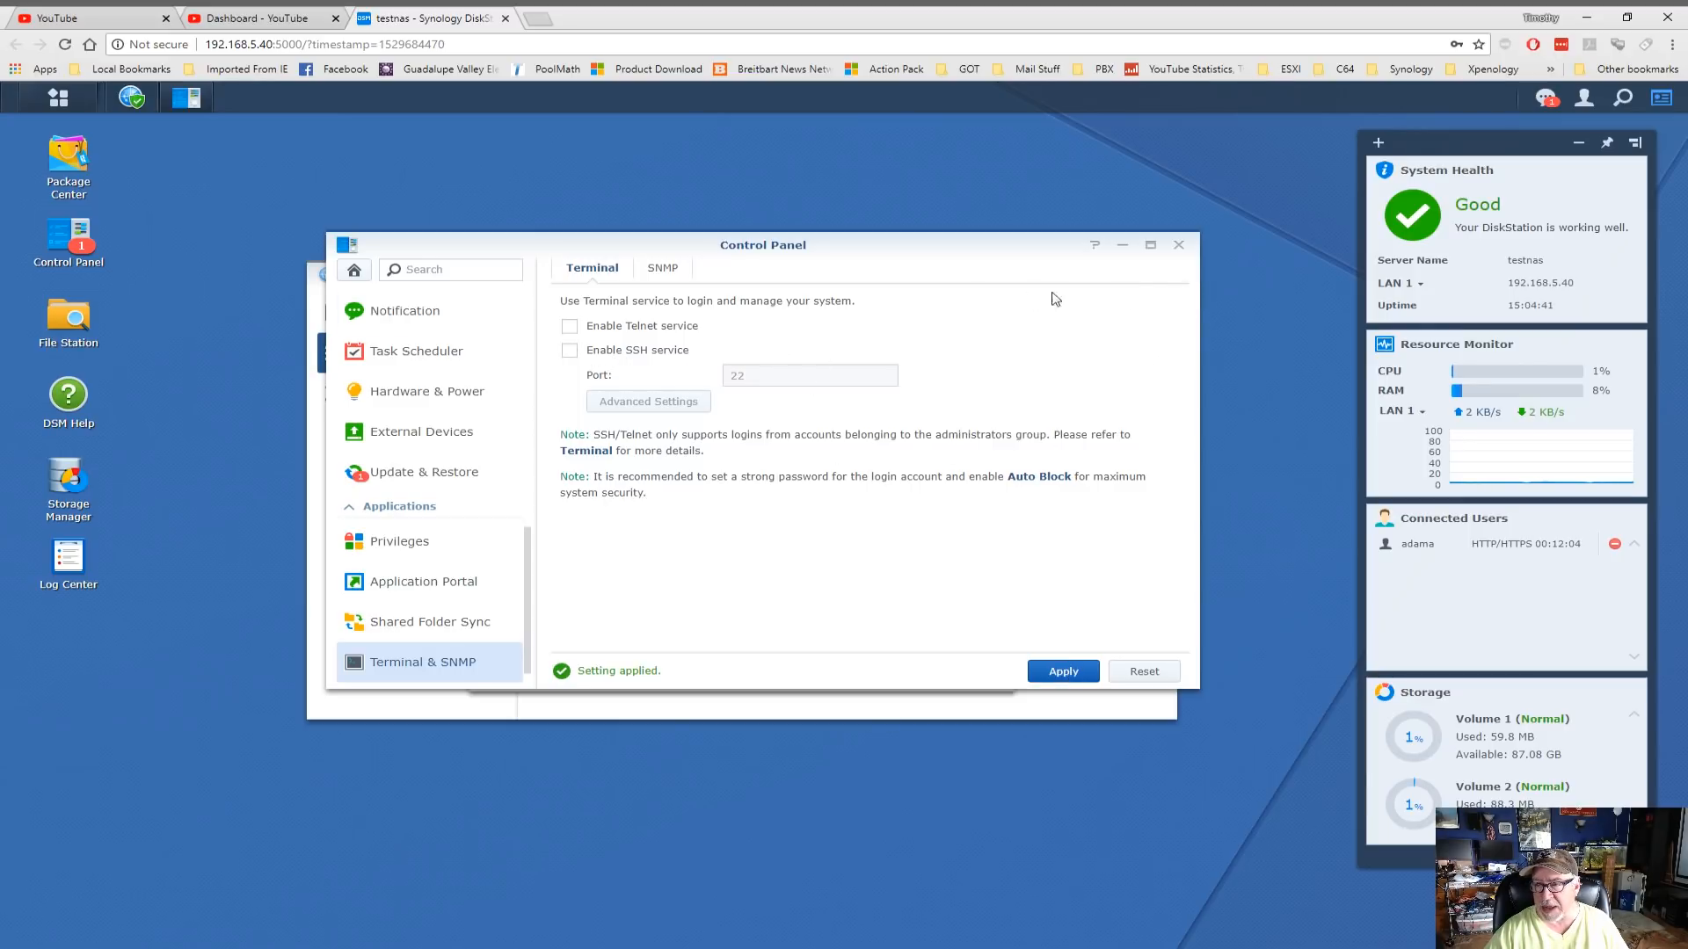
{"action": "left_click", "coordinate": [1179, 245]}
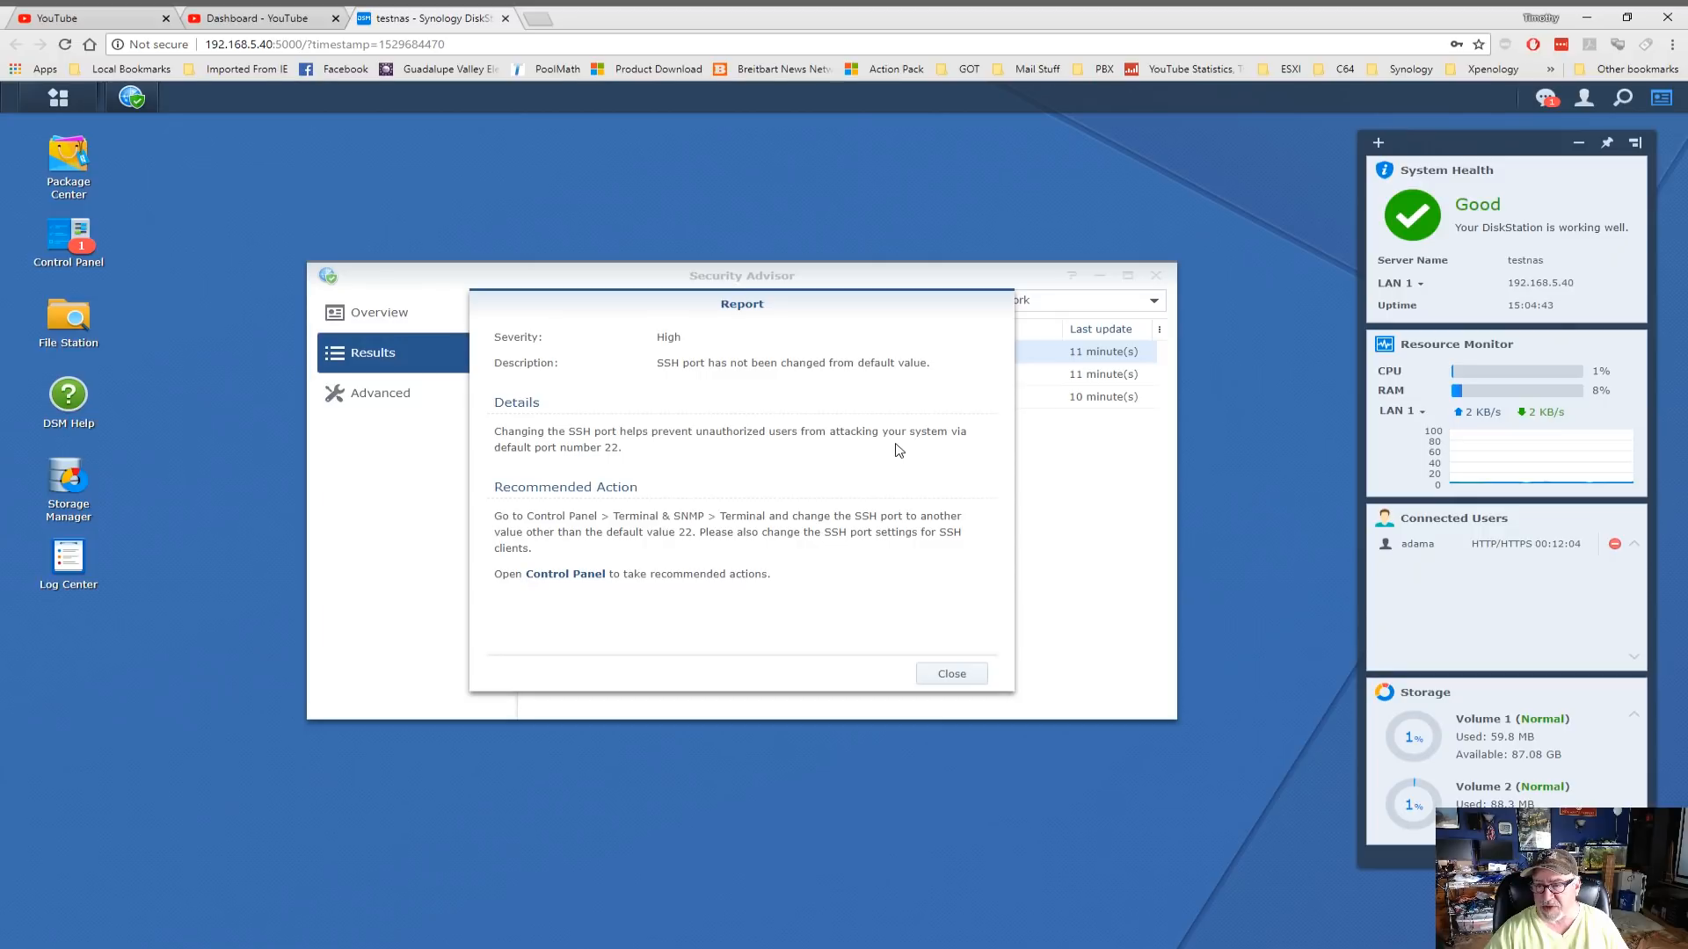
Rescan the system to clear the SSH warning and return to the overview
{"action": "left_click", "coordinate": [958, 677]}
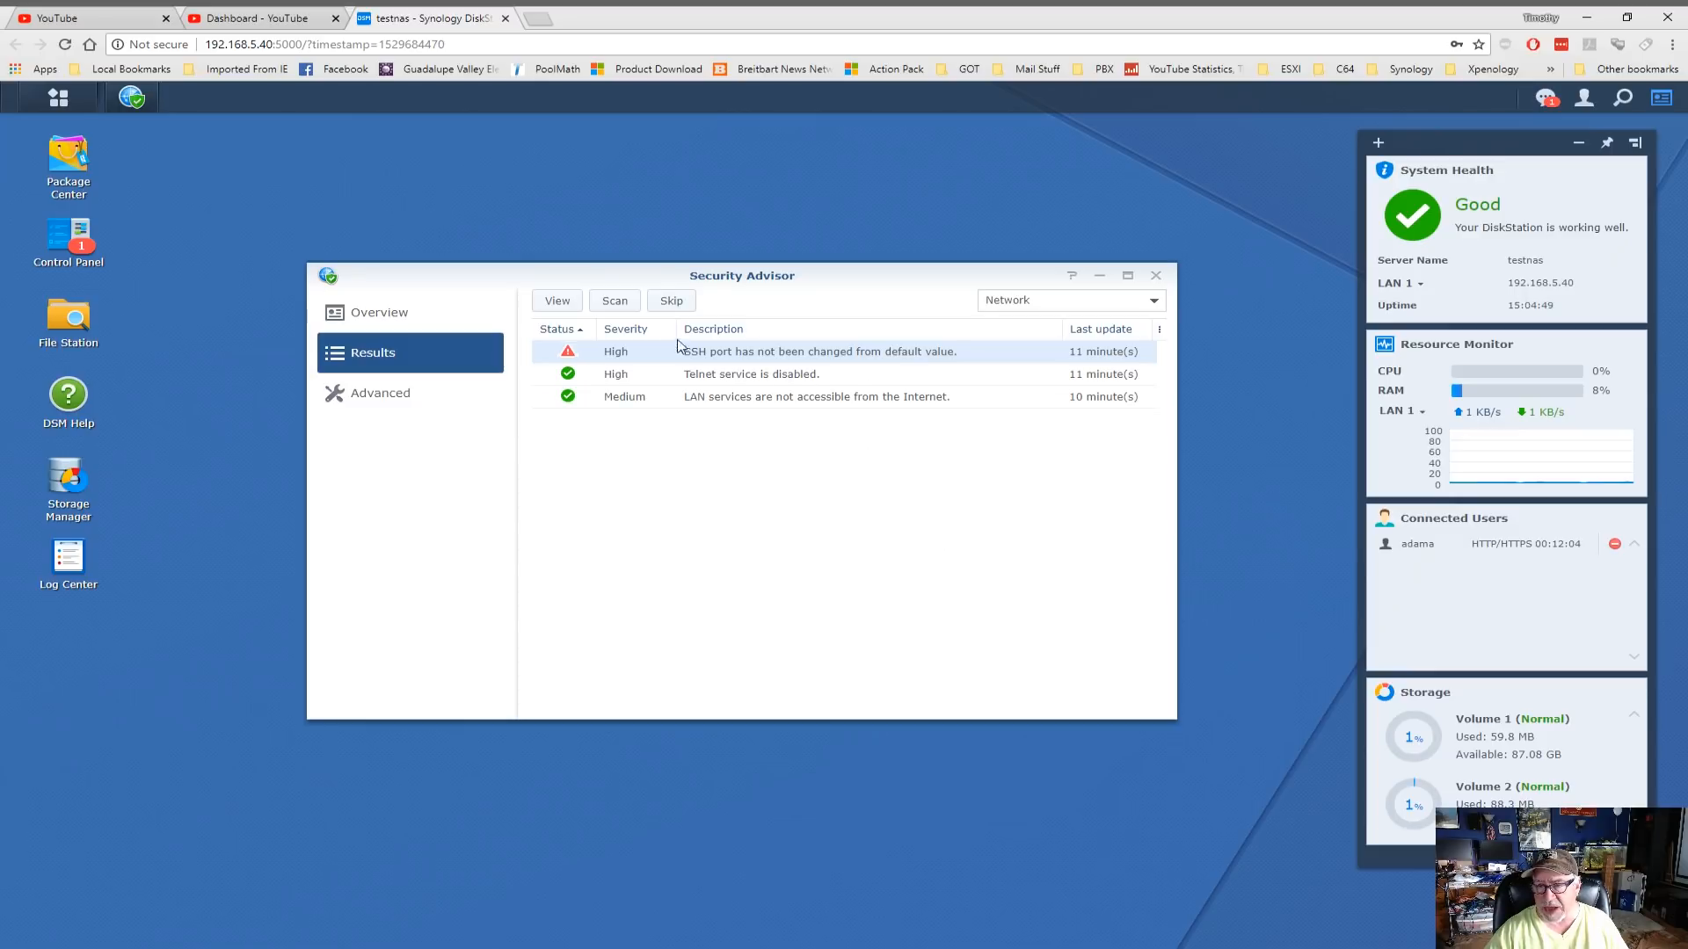
{"action": "left_click", "coordinate": [615, 303]}
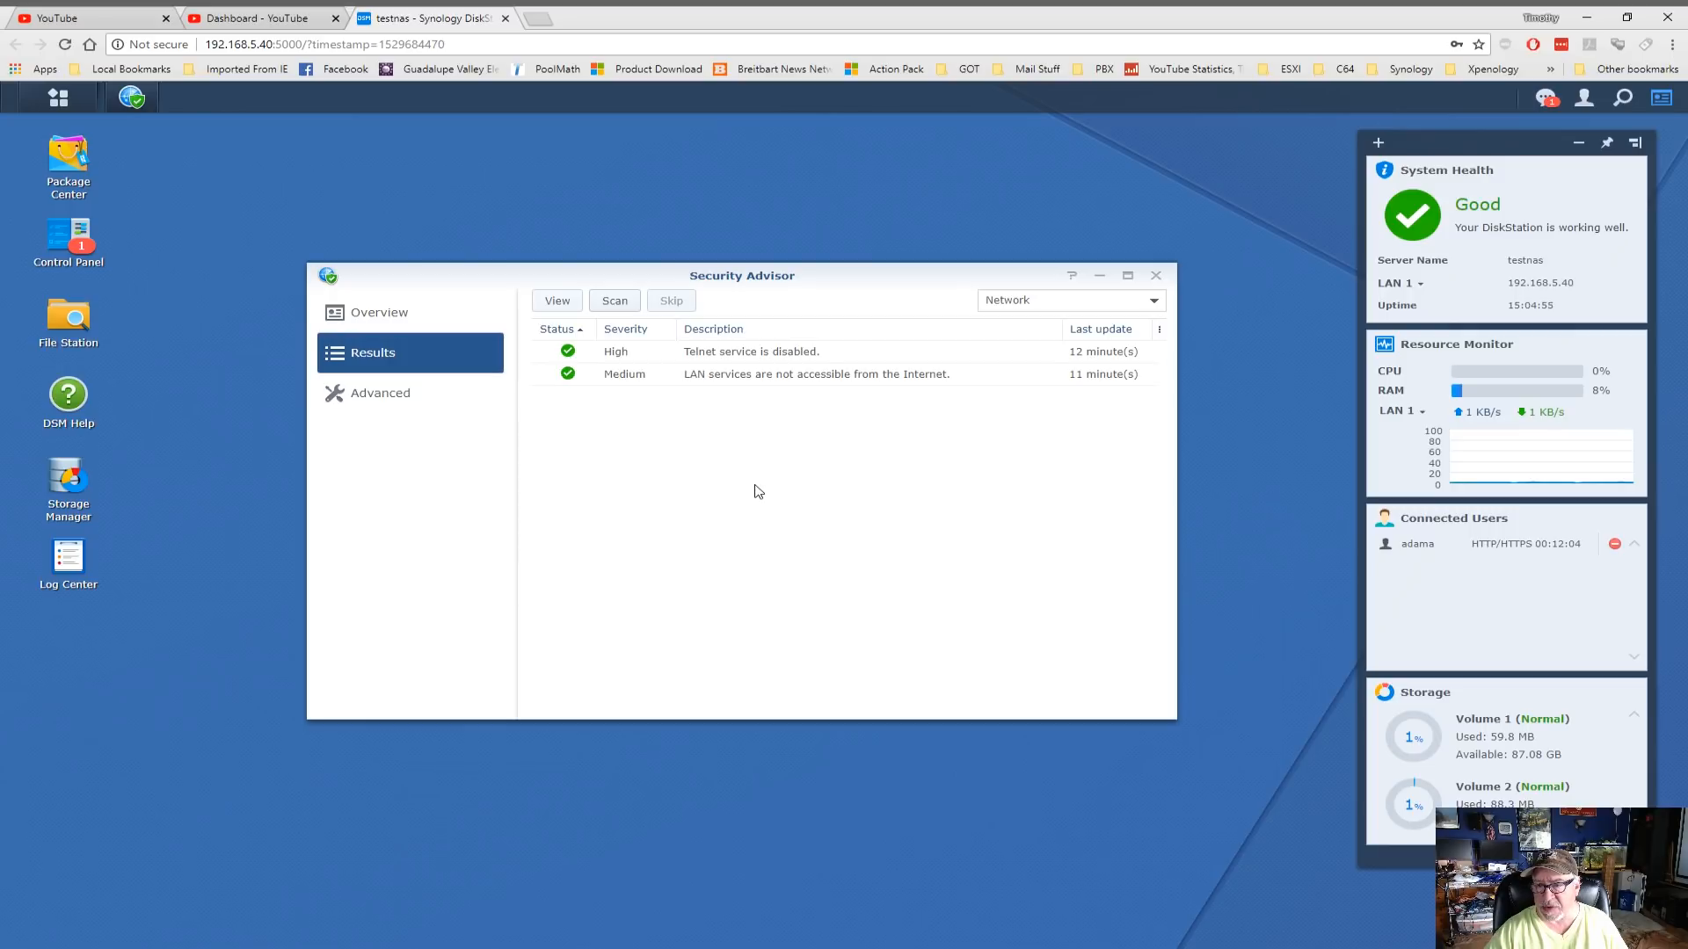
{"action": "left_click", "coordinate": [394, 318]}
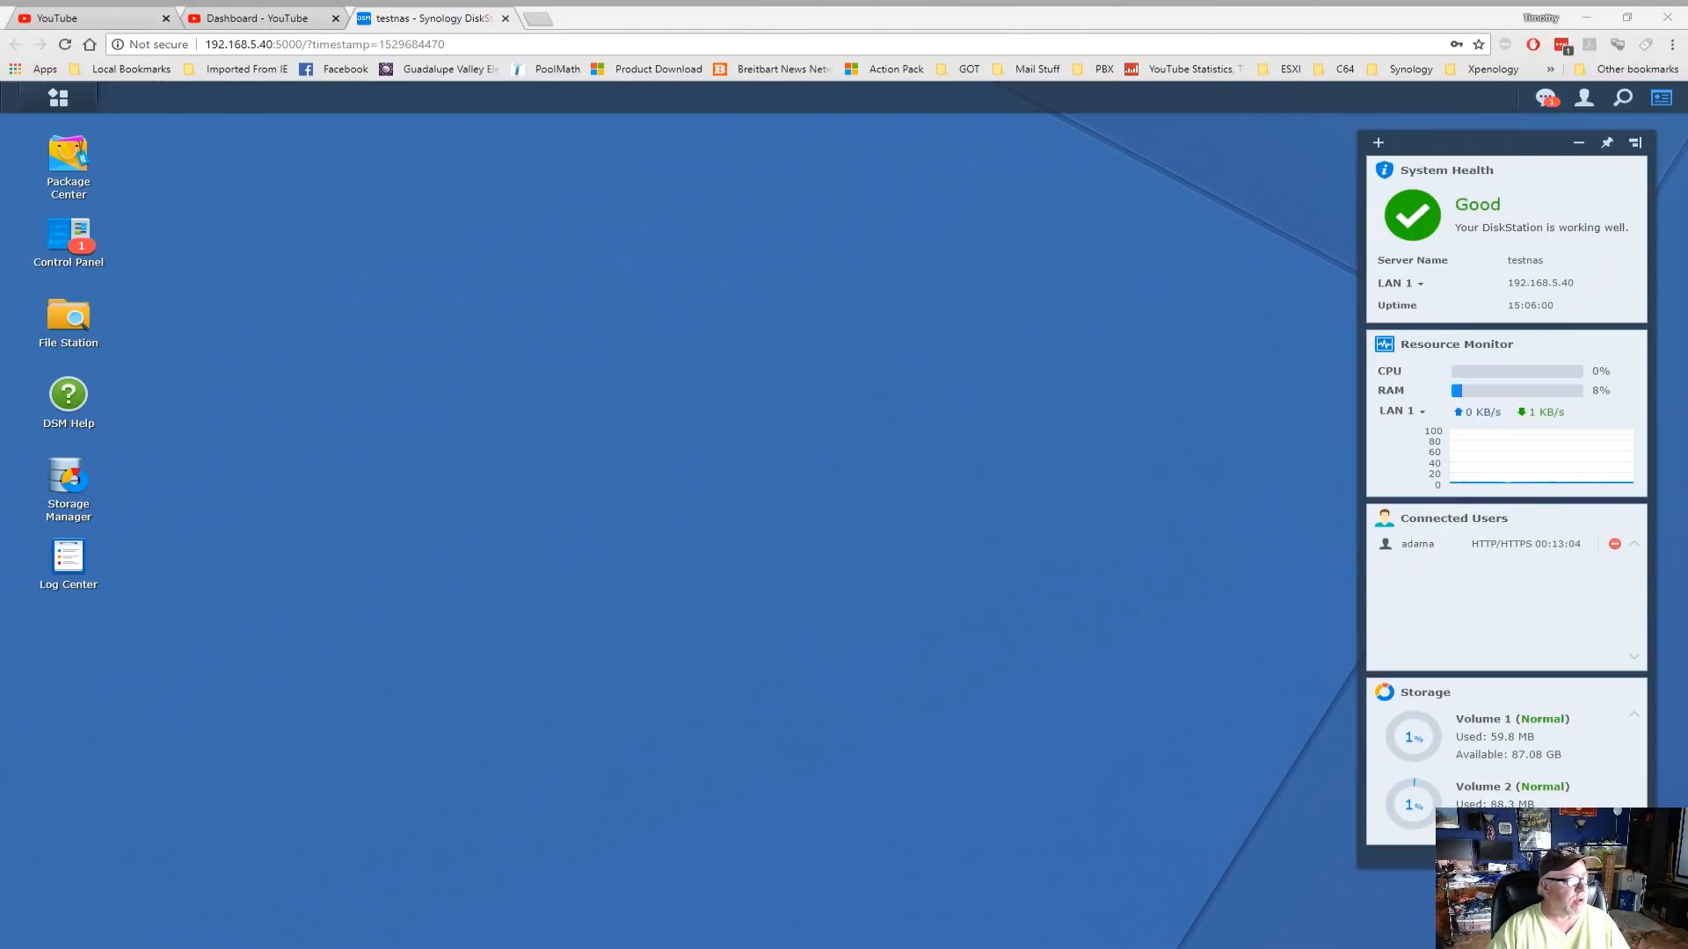
Open the Advanced password settings under Control Panel > User
{"action": "left_click", "coordinate": [70, 239]}
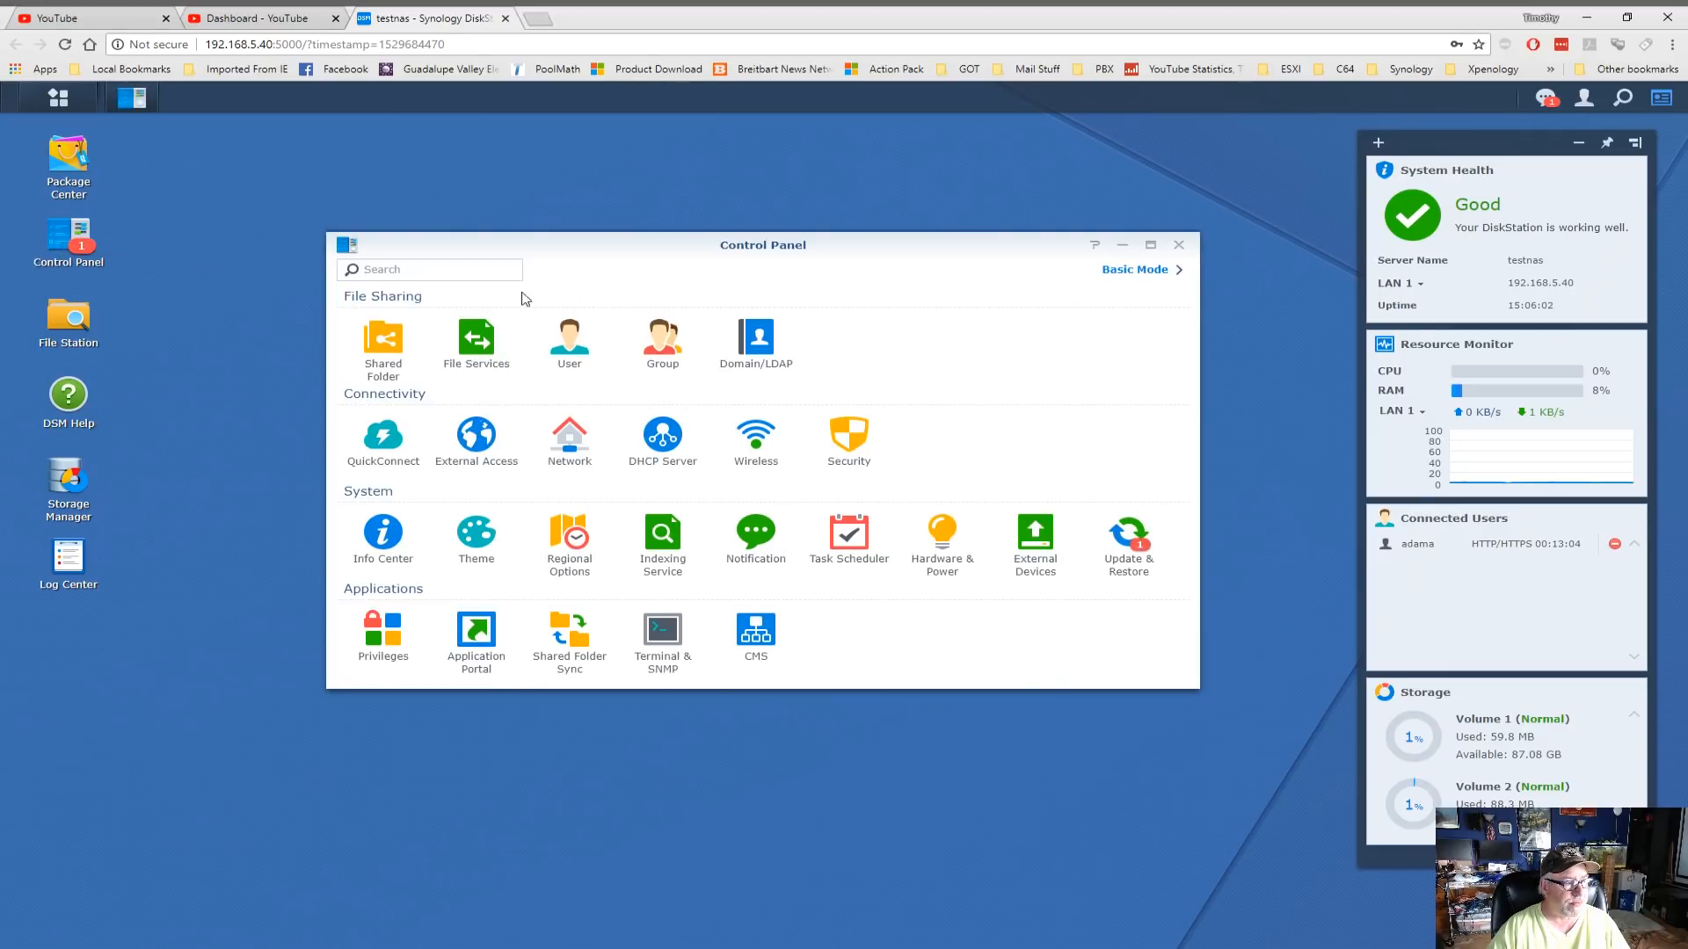
{"action": "left_click", "coordinate": [564, 352]}
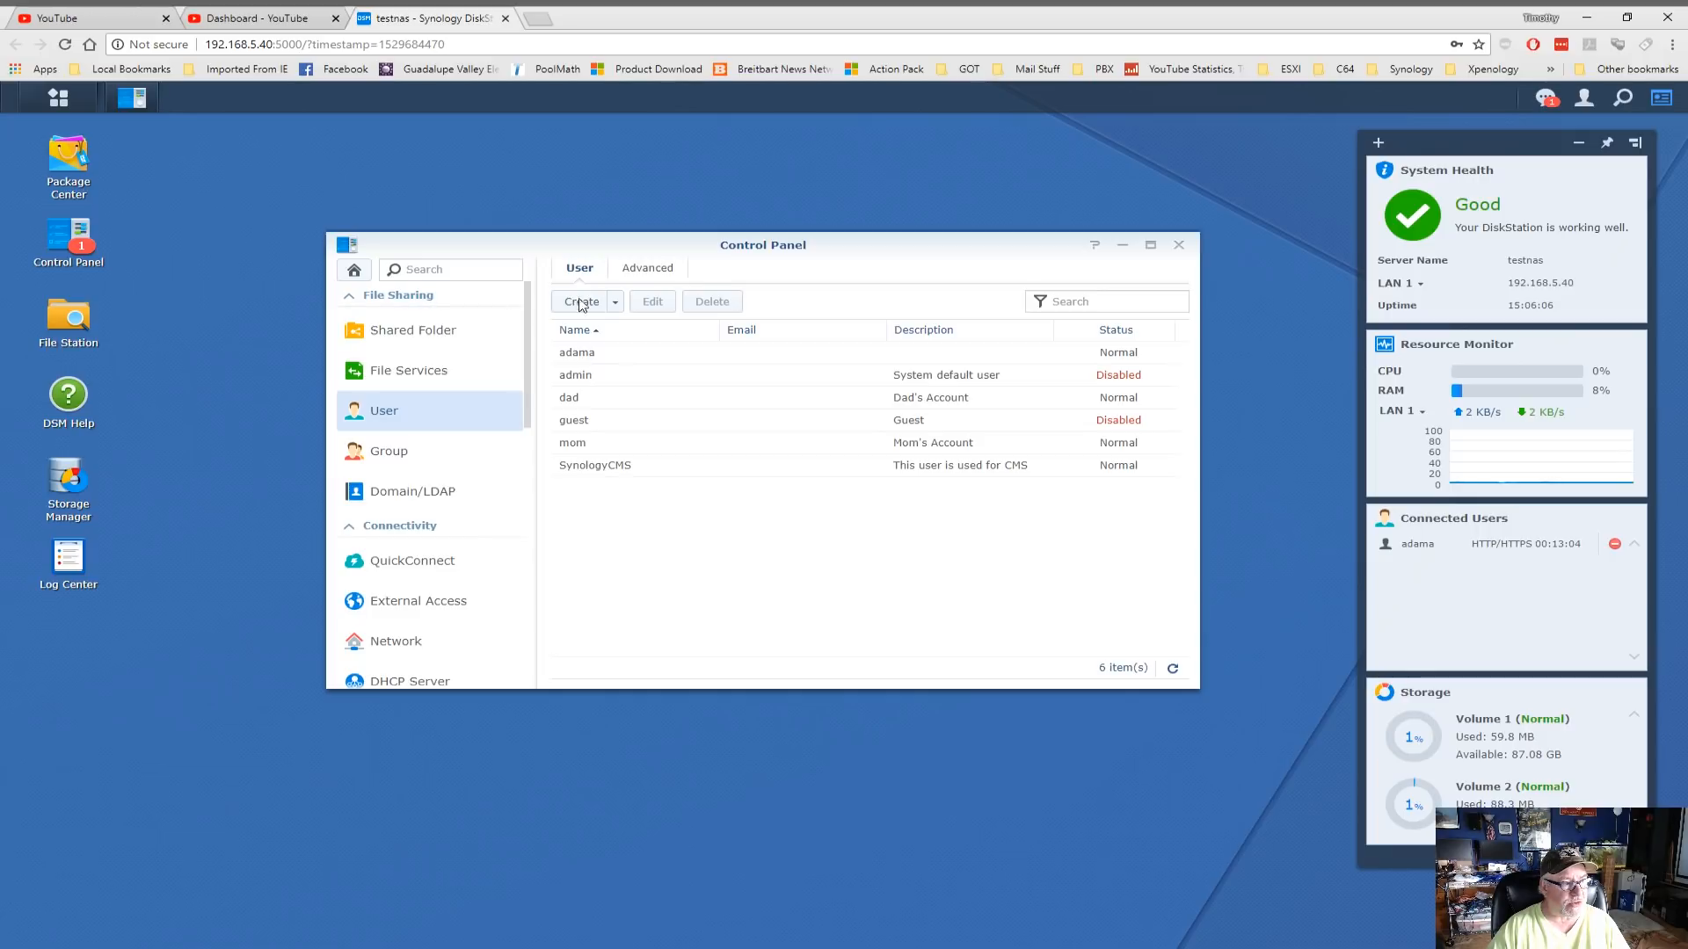
{"action": "left_click", "coordinate": [652, 274]}
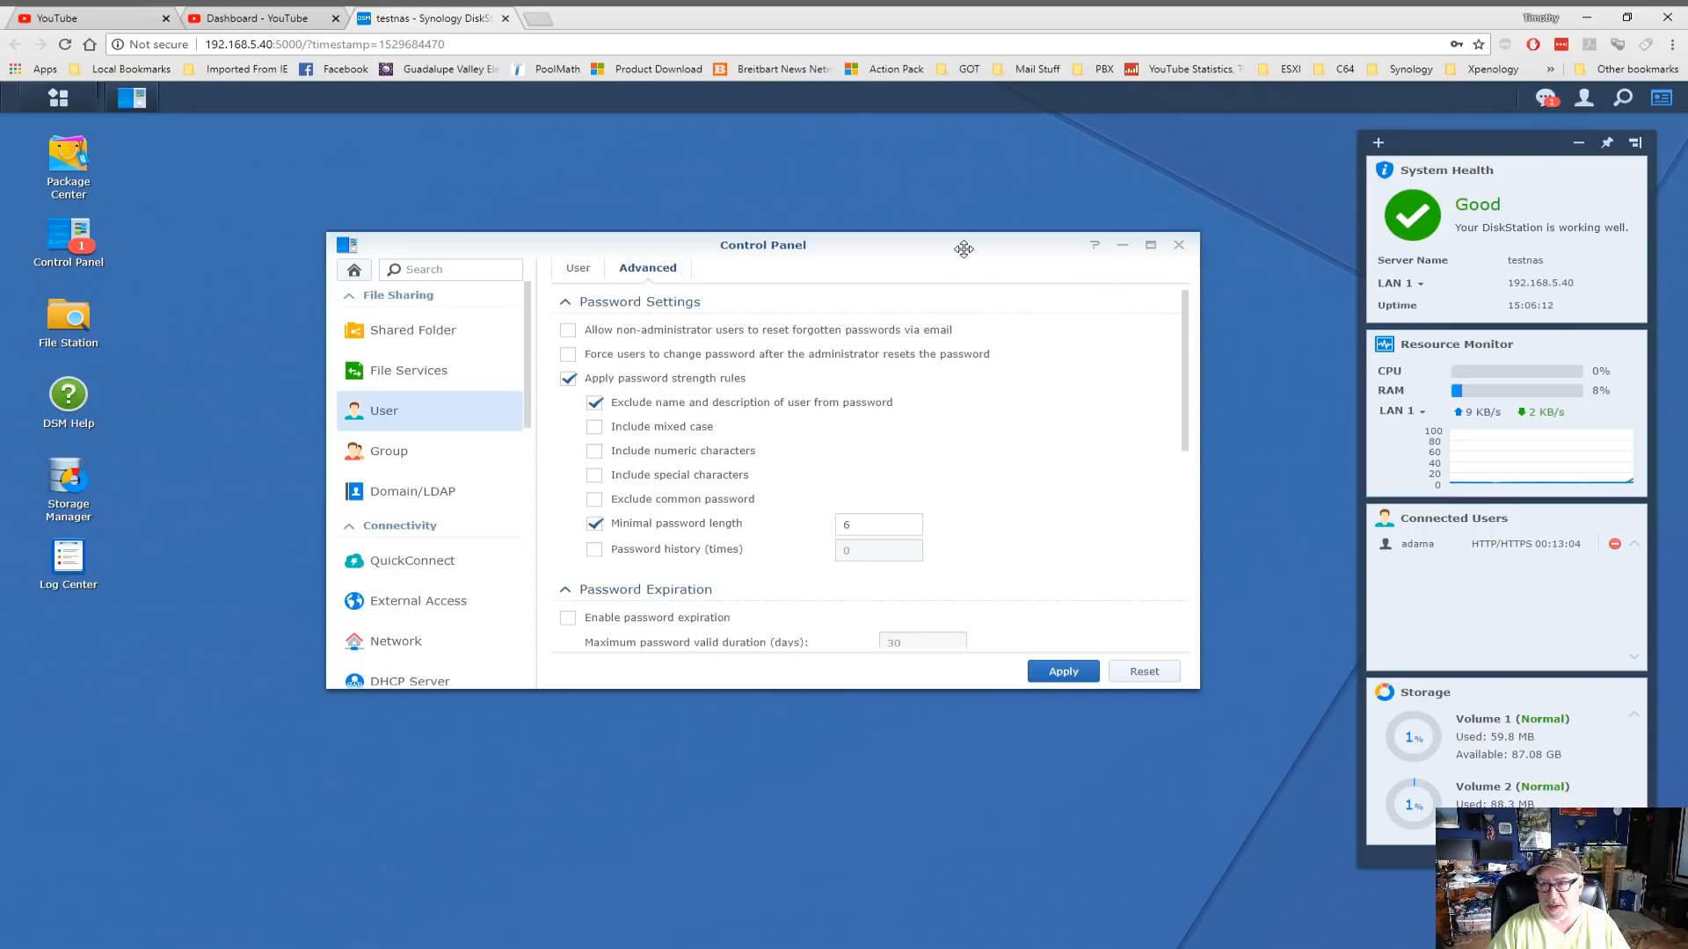
Move and enlarge the Control Panel window so all password options are visible
{"action": "left_click_drag", "start_coordinate": [963, 248], "coordinate": [937, 196]}
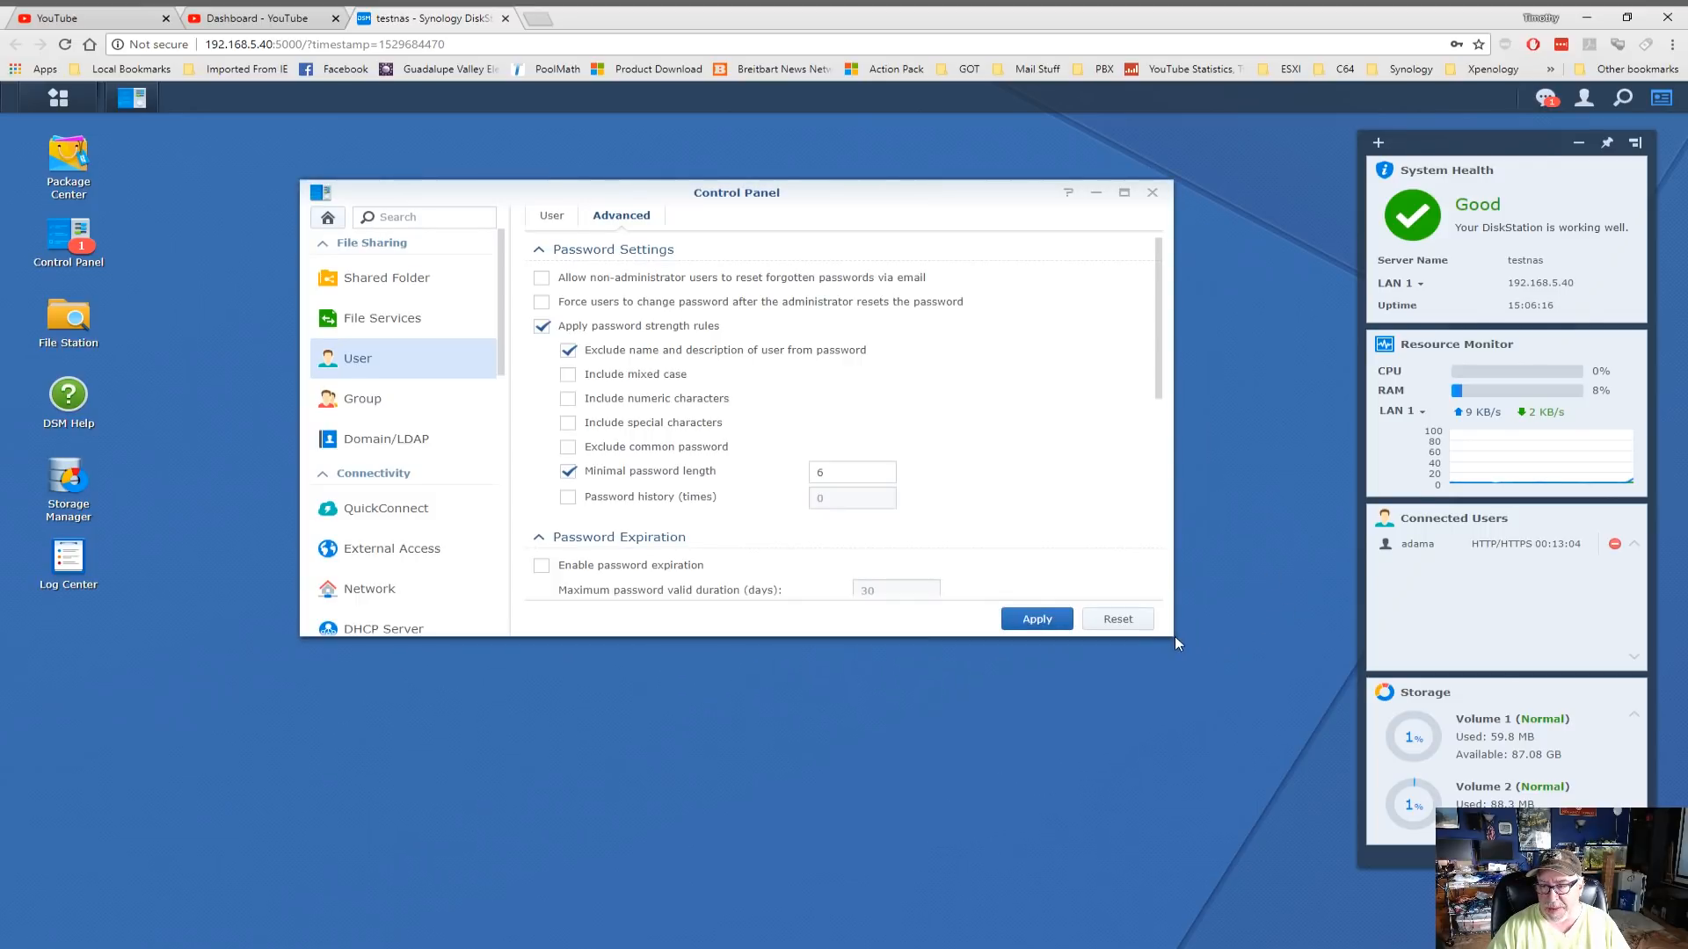
{"action": "left_click_drag", "start_coordinate": [1173, 629], "coordinate": [1184, 630]}
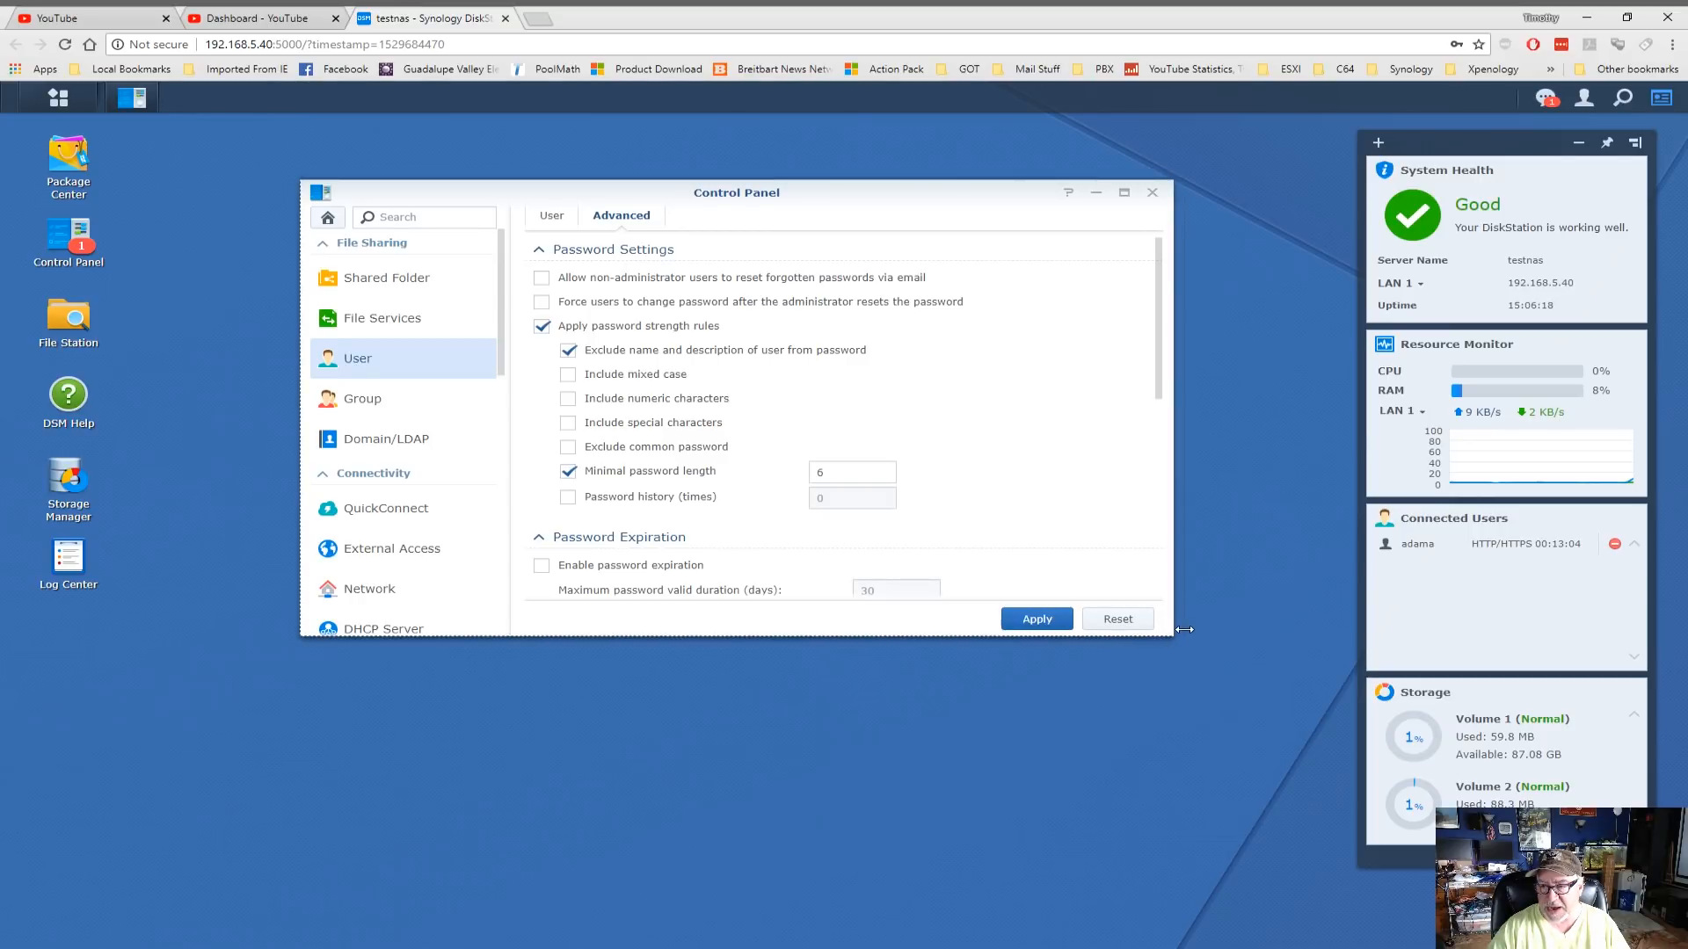
{"action": "left_click_drag", "start_coordinate": [894, 636], "coordinate": [899, 858]}
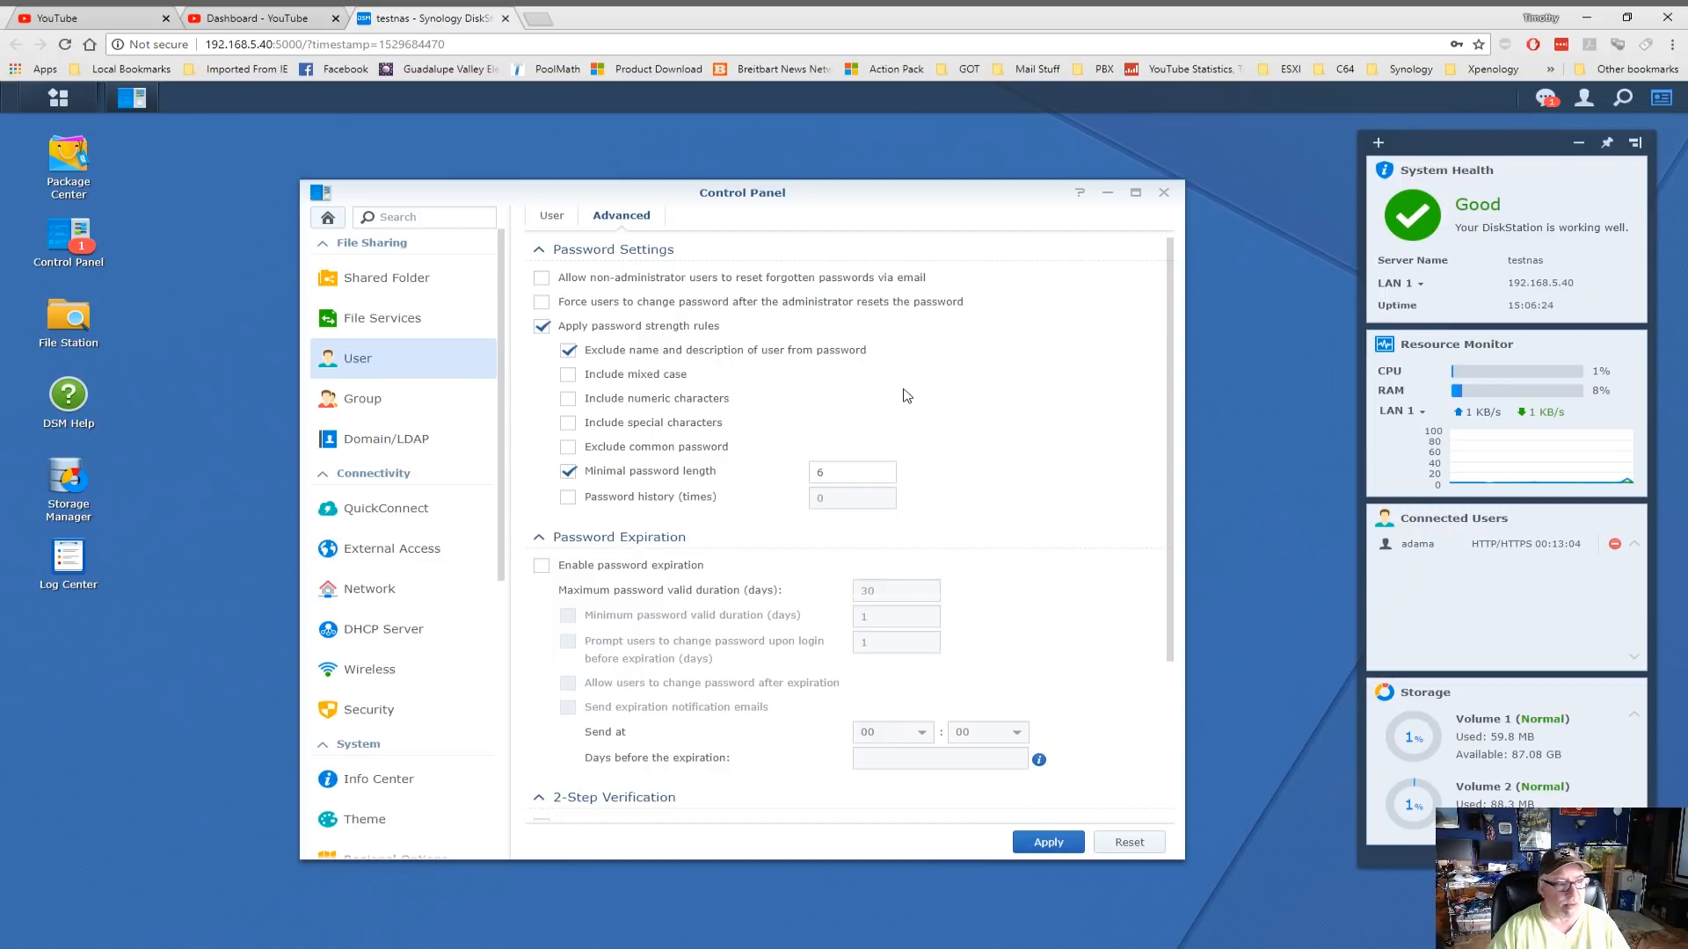
{"action": "left_click_drag", "start_coordinate": [948, 196], "coordinate": [964, 146]}
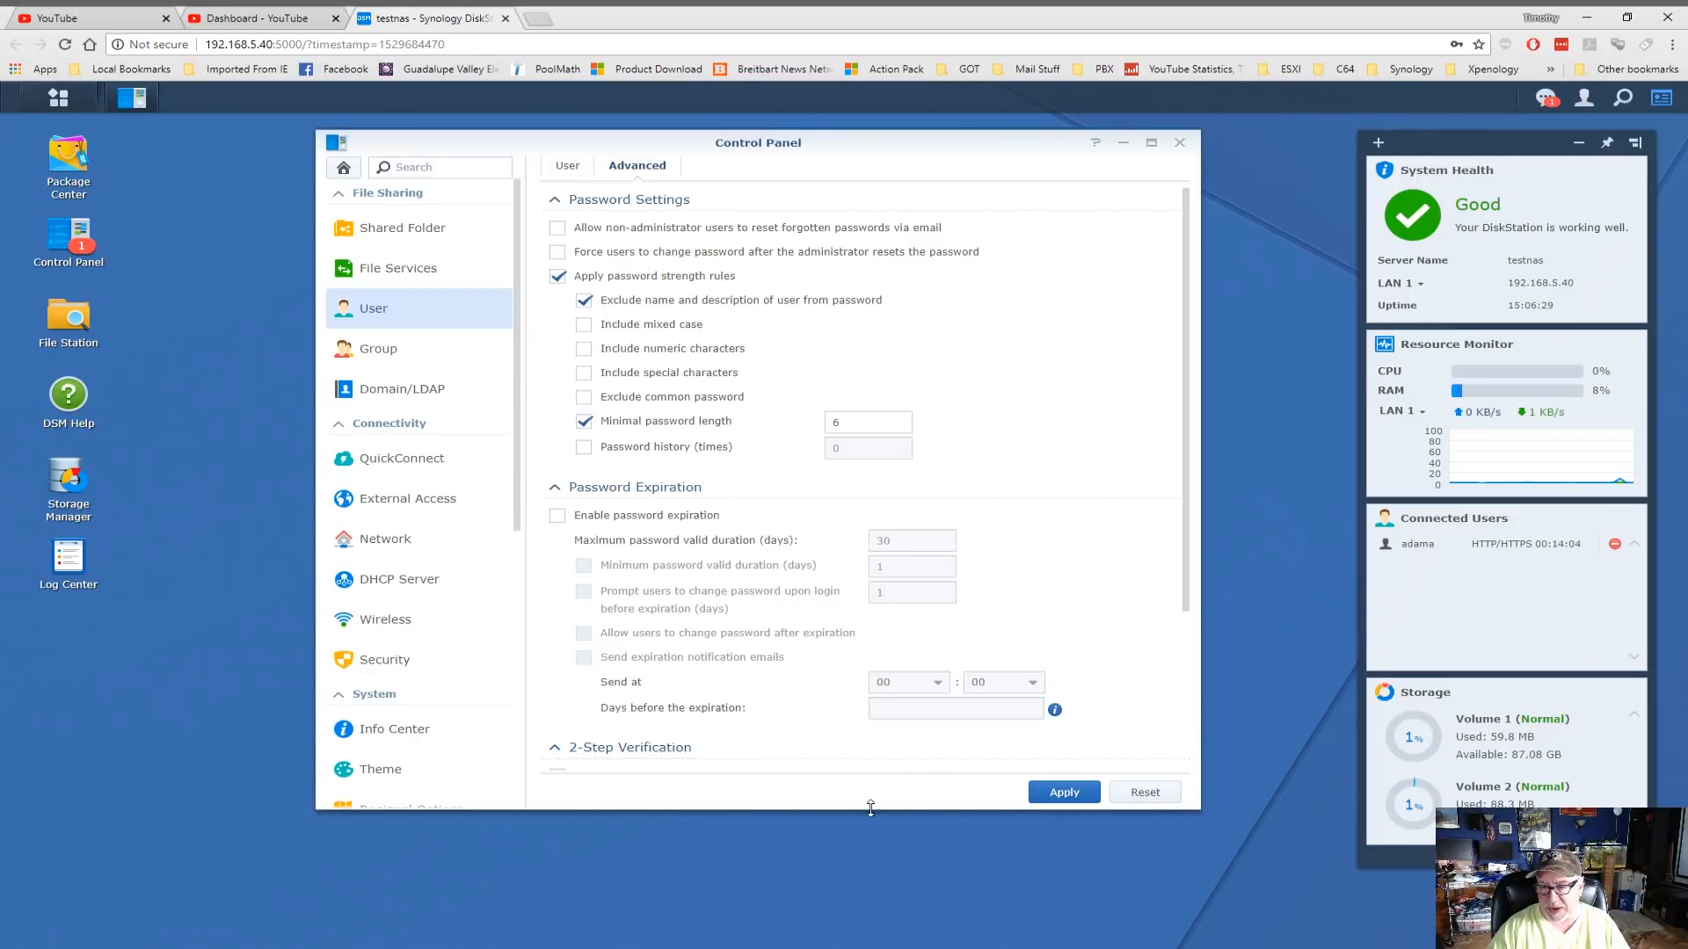
{"action": "left_click_drag", "start_coordinate": [874, 883], "coordinate": [876, 885]}
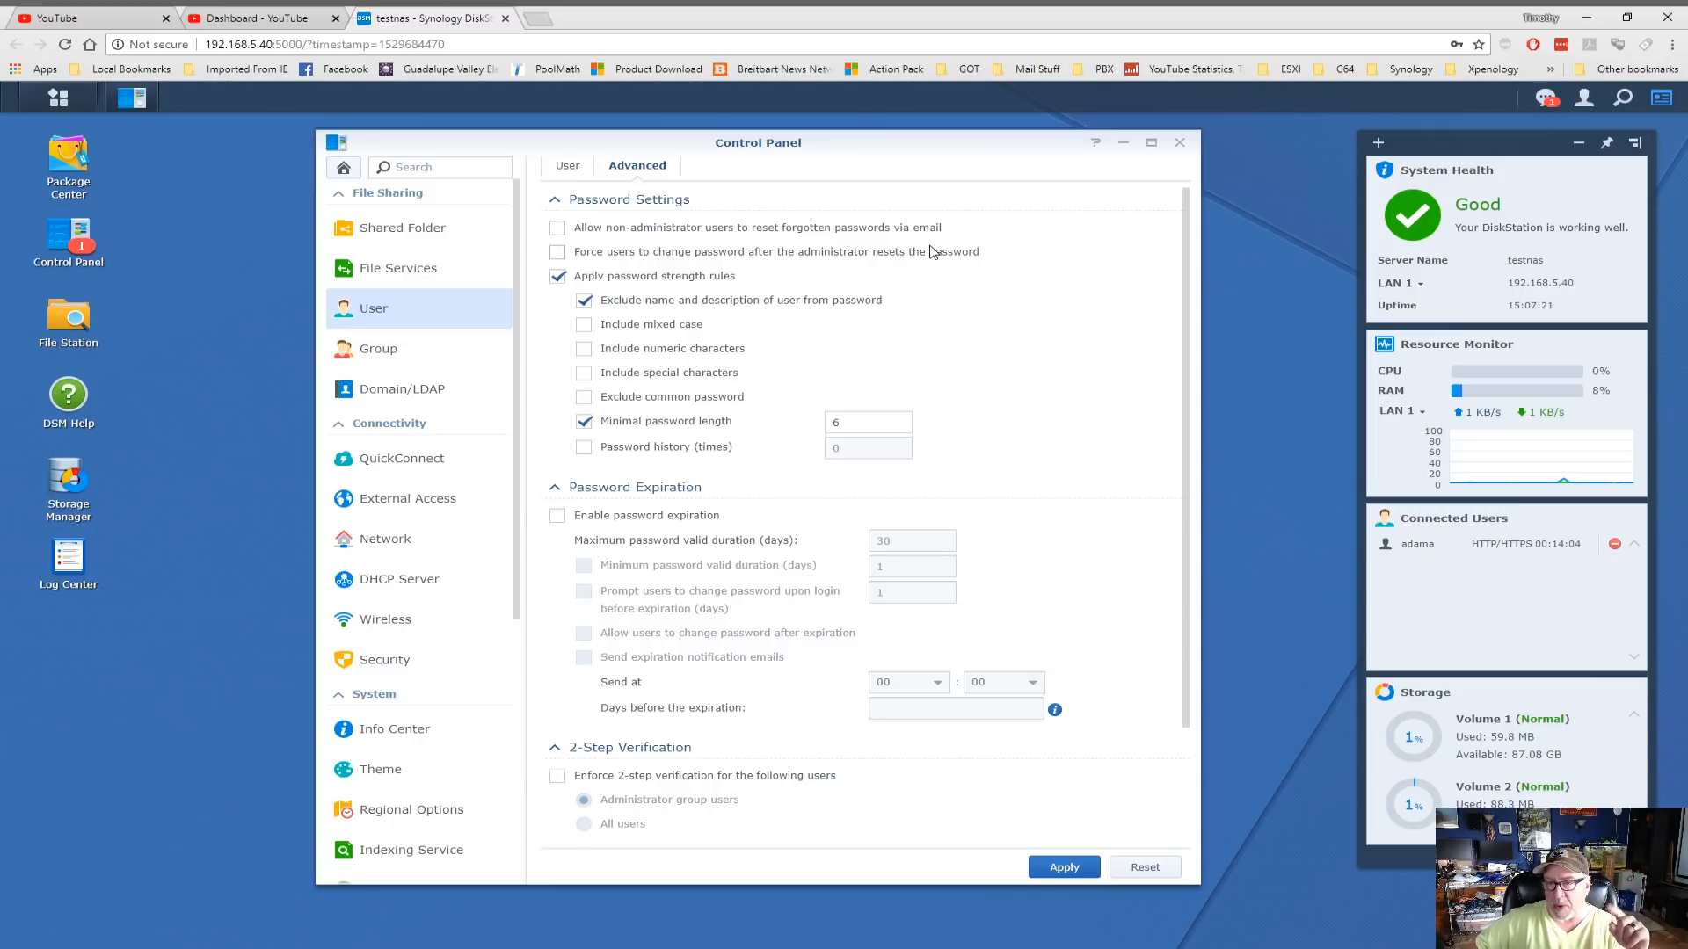
{"action": "left_click", "coordinate": [563, 167]}
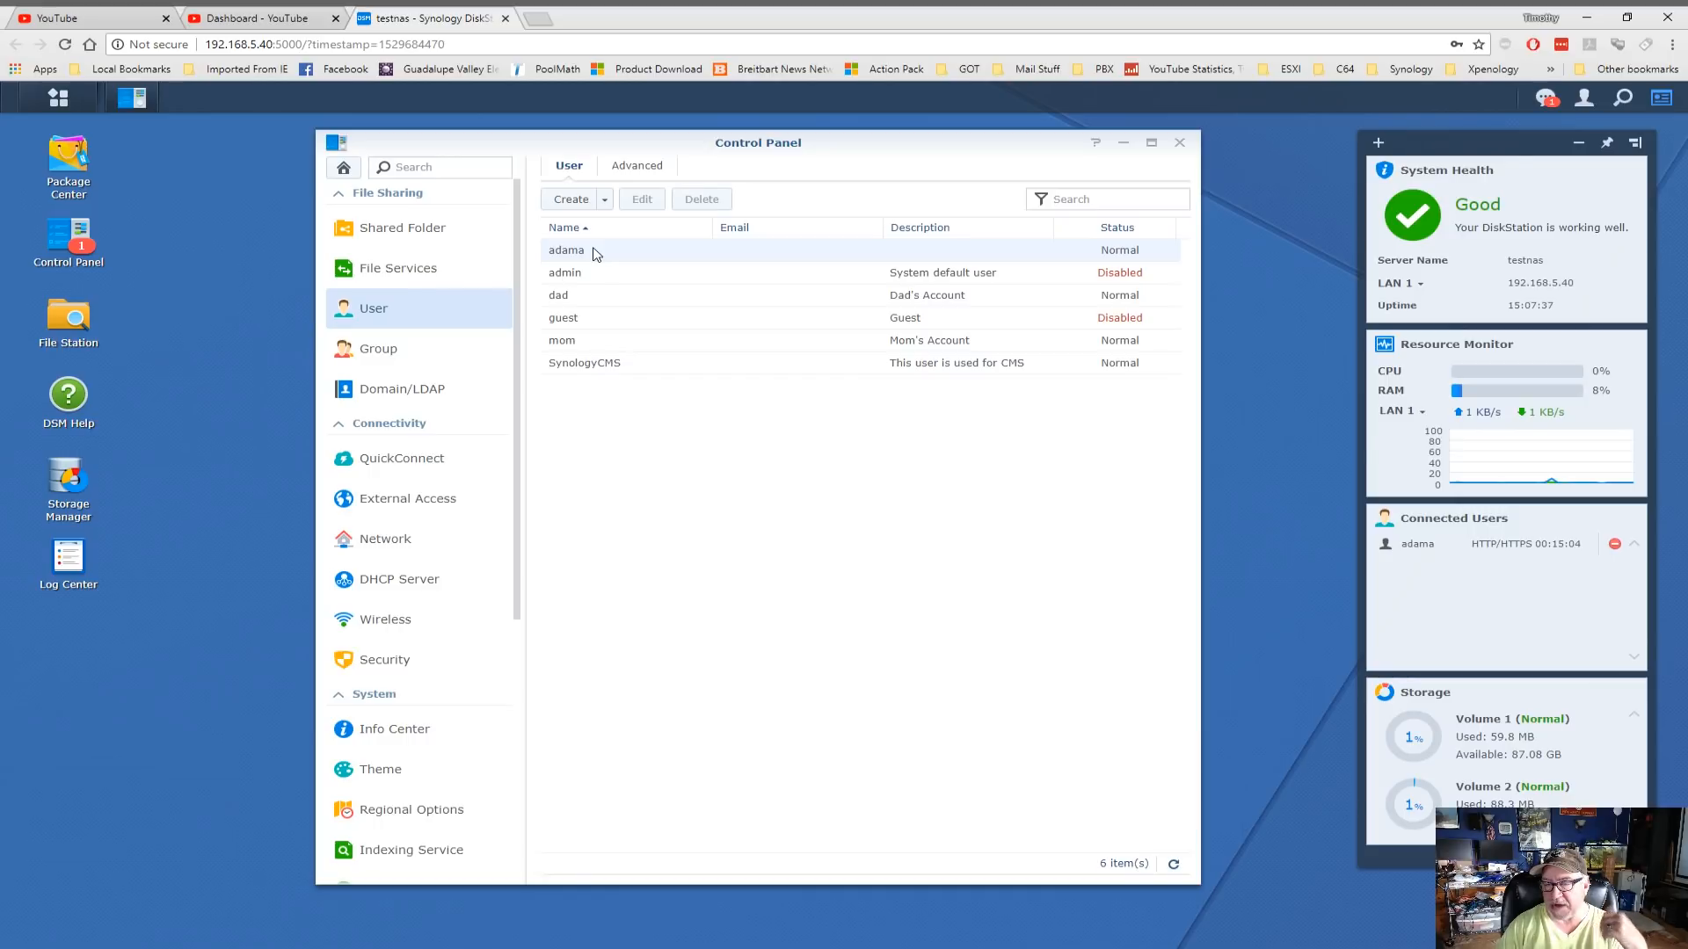
Return to the Advanced tab and scroll through password expiration, 2-step verification and user home settings
{"action": "left_click", "coordinate": [632, 169]}
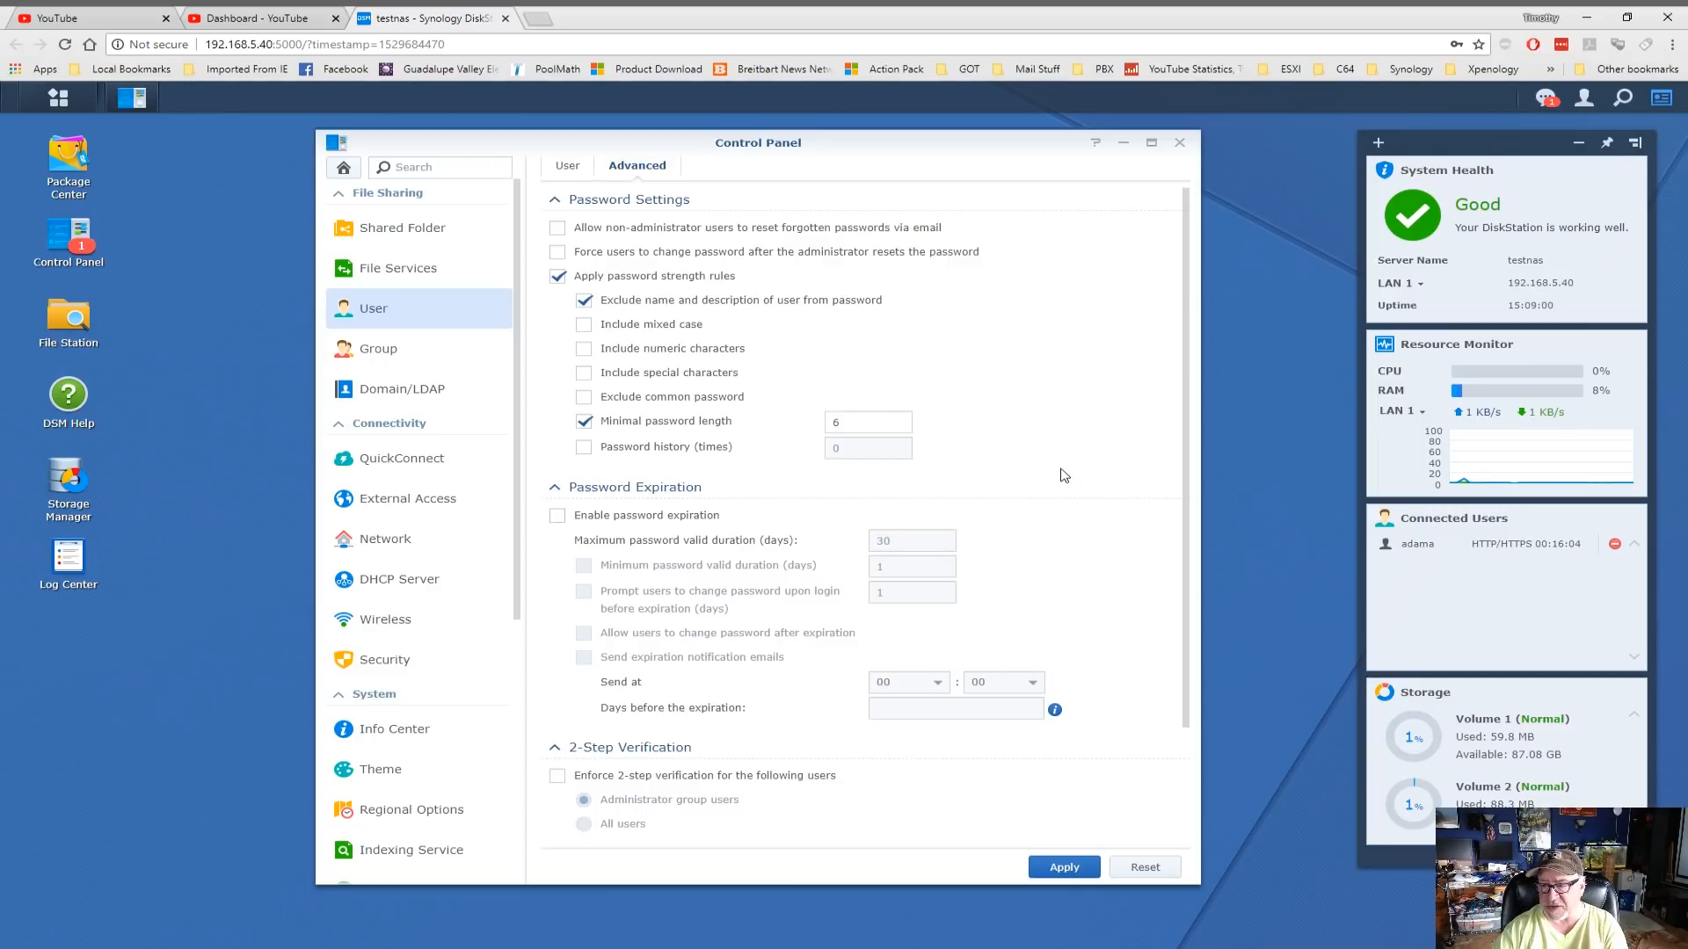
{"action": "scroll", "coordinate": [1063, 475], "scroll_direction": "down", "scroll_amount": 3}
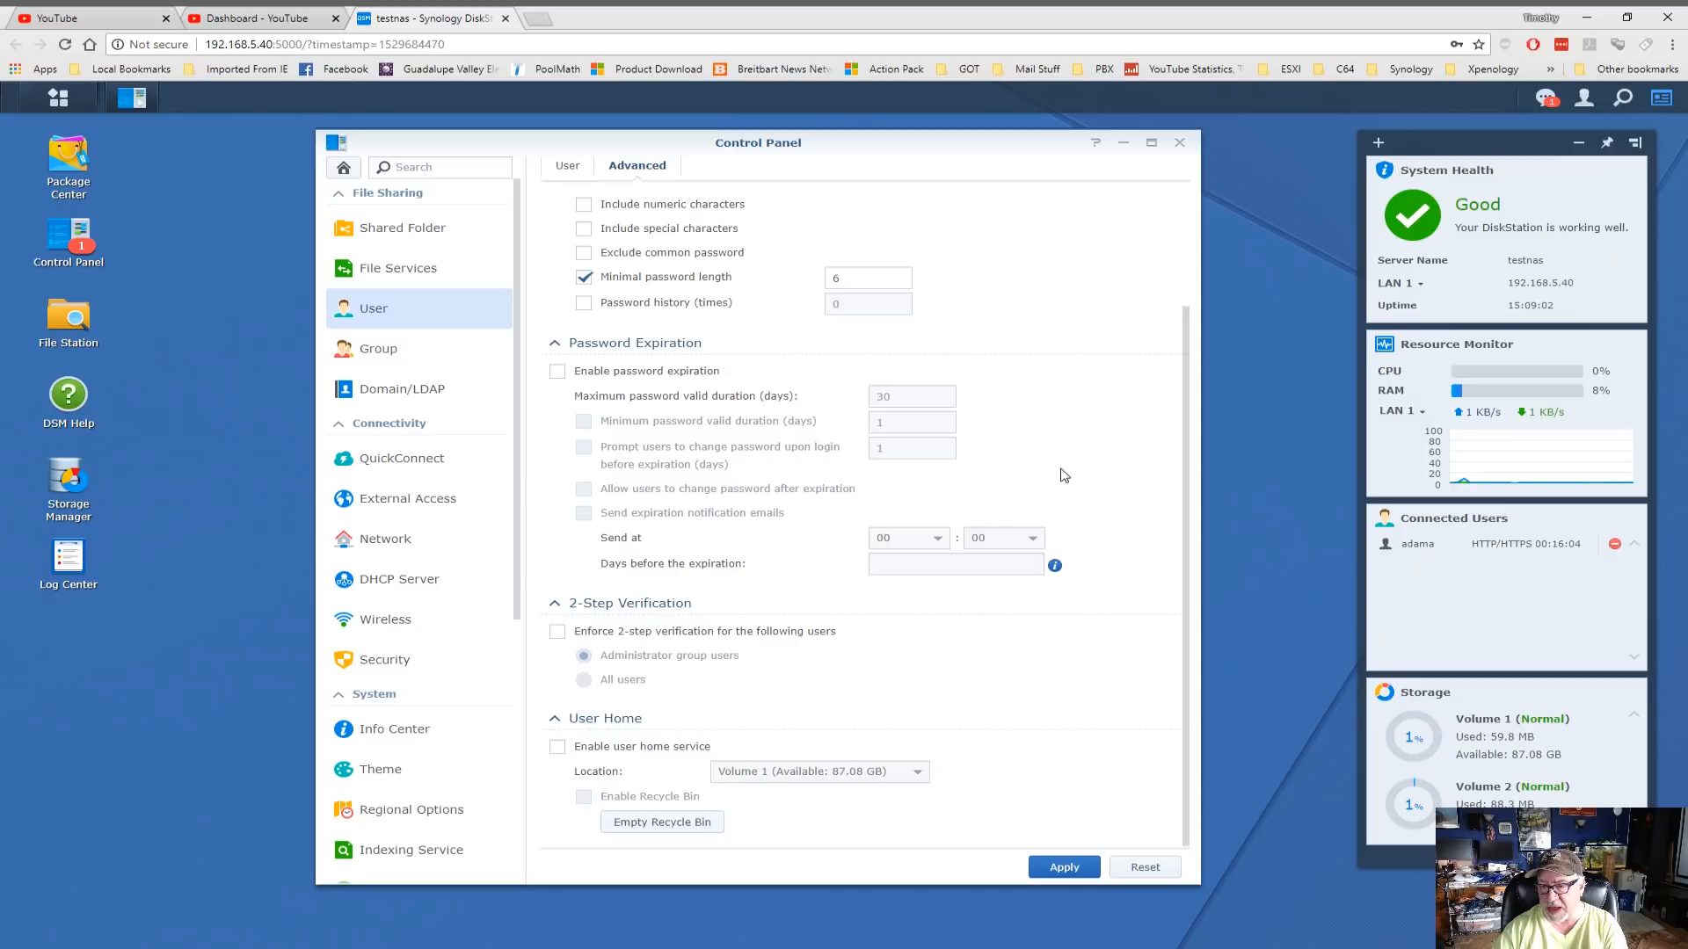
{"action": "scroll", "coordinate": [1064, 475], "scroll_direction": "up", "scroll_amount": 3}
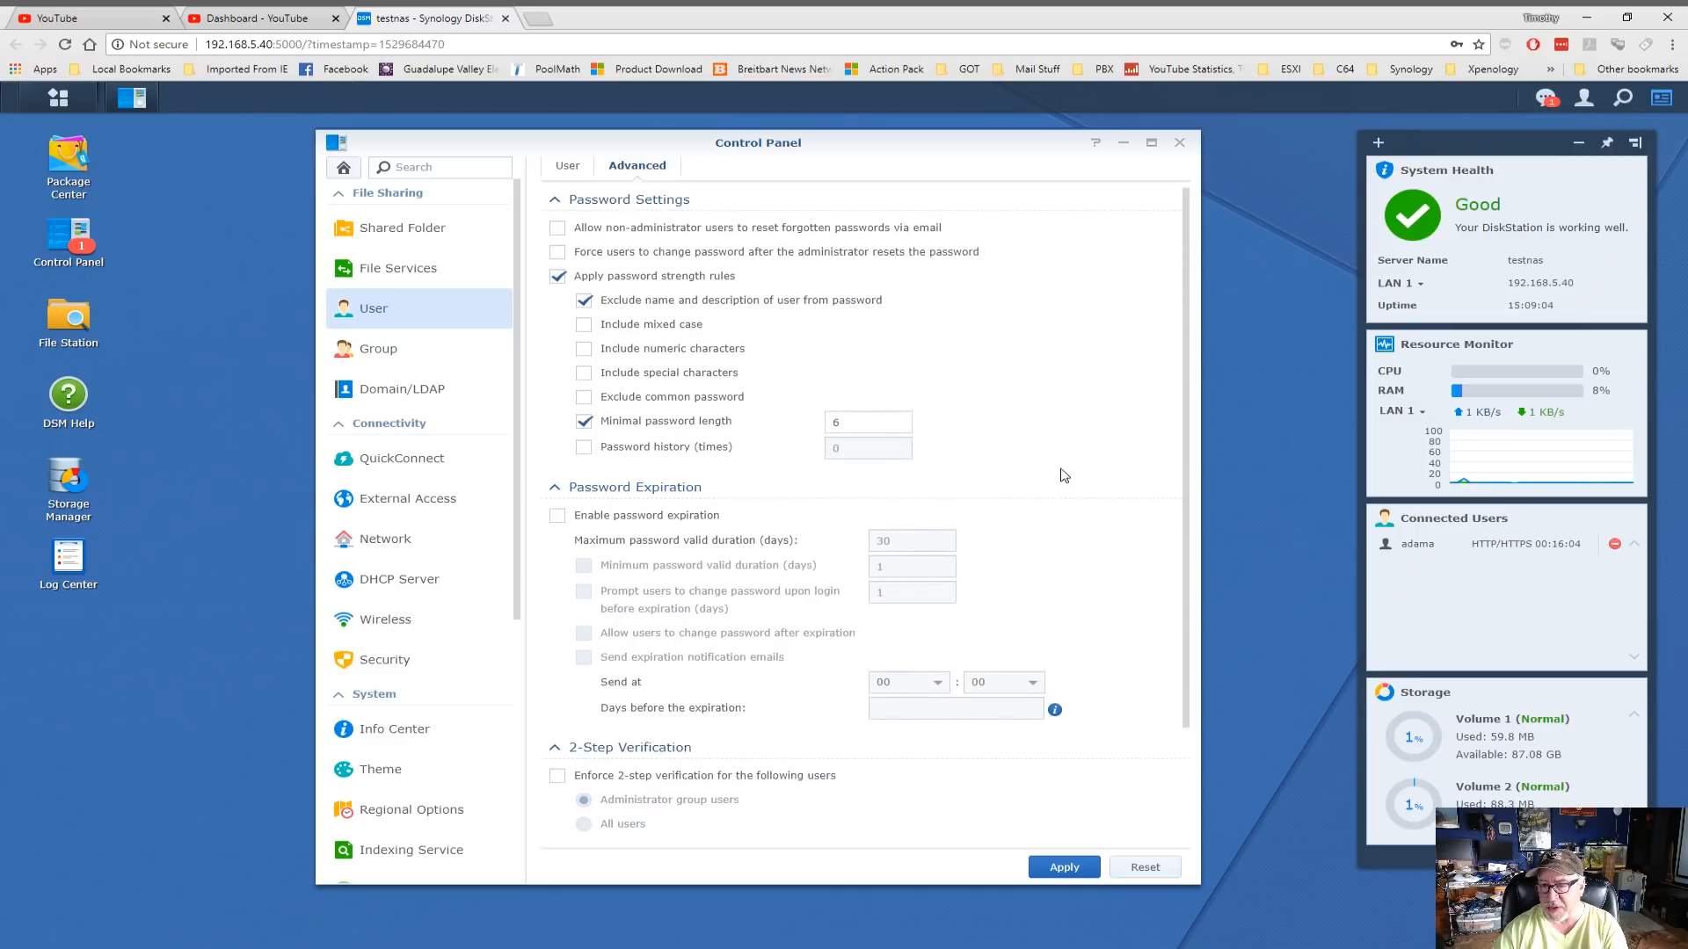
{"action": "scroll", "coordinate": [1064, 475], "scroll_direction": "down", "scroll_amount": 3}
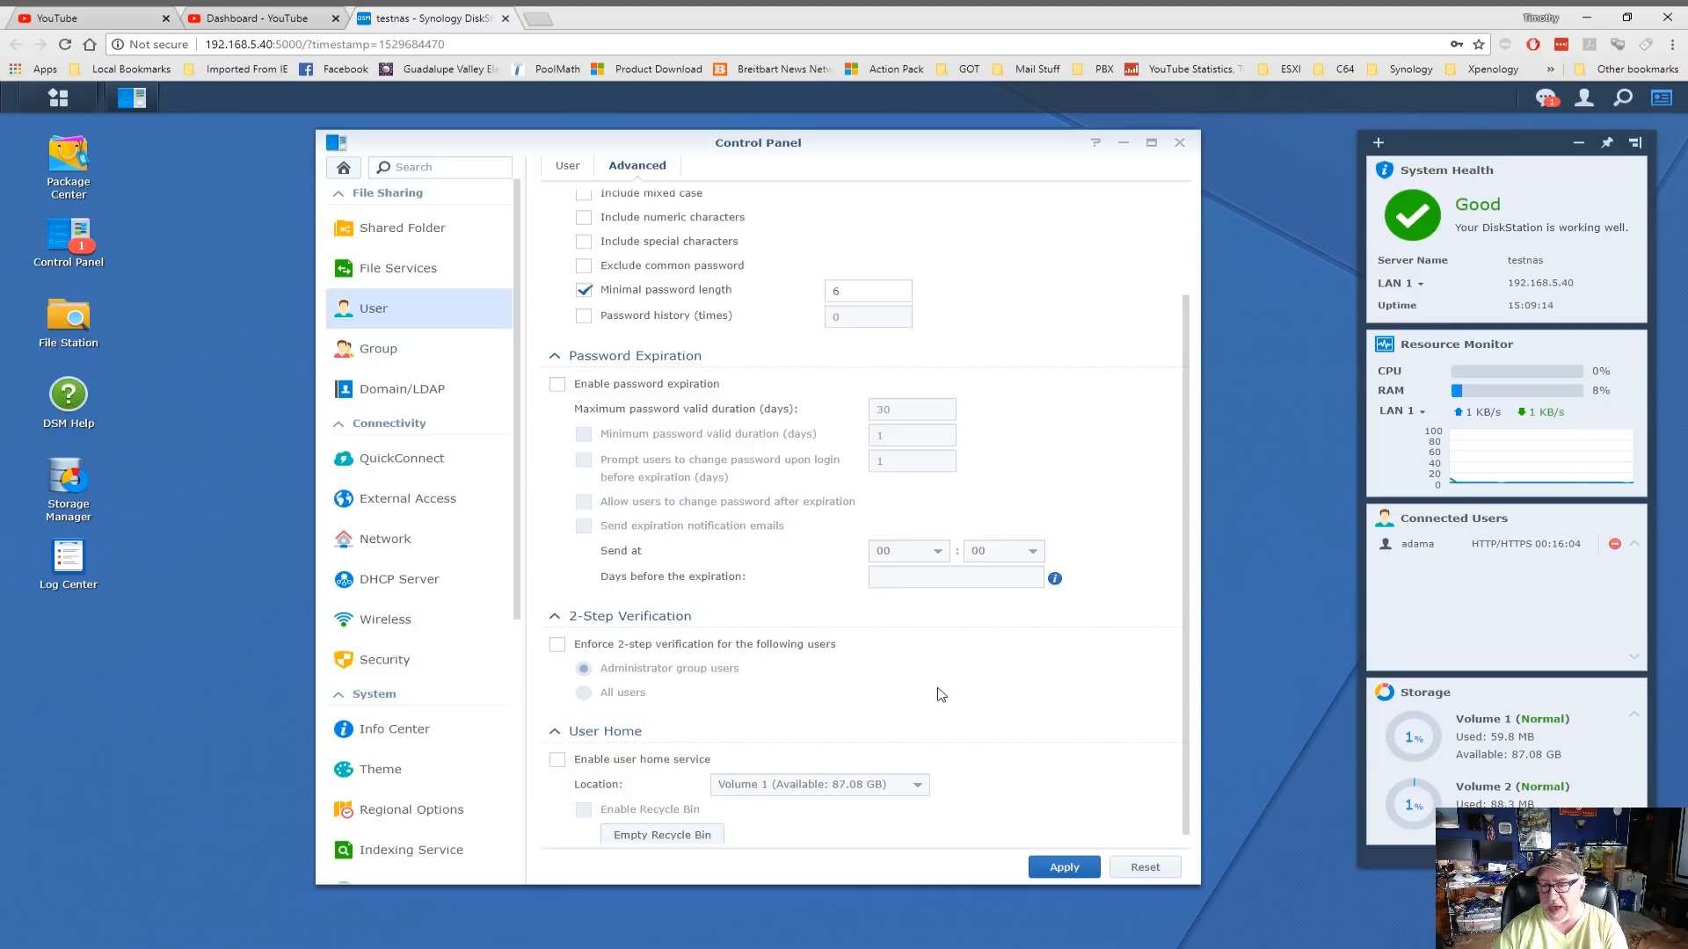
{"action": "scroll", "coordinate": [941, 694], "scroll_direction": "down", "scroll_amount": 1}
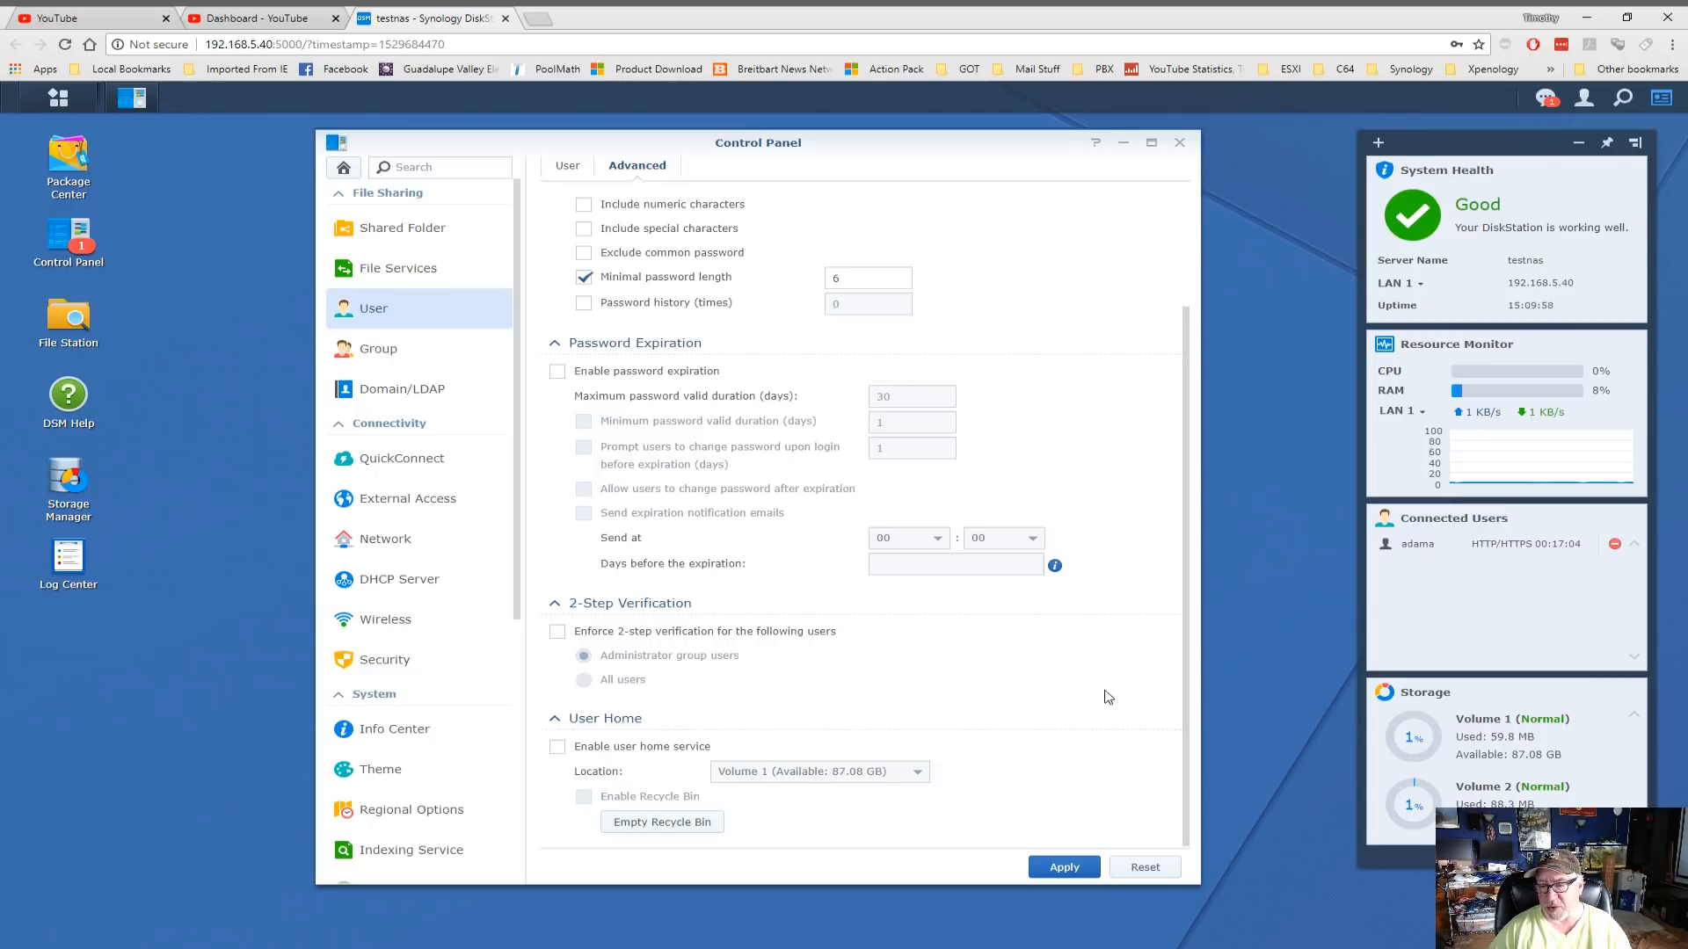
Enable the user home service with its Recycle Bin and apply the settings
{"action": "left_click", "coordinate": [557, 748]}
{"action": "left_click", "coordinate": [585, 802]}
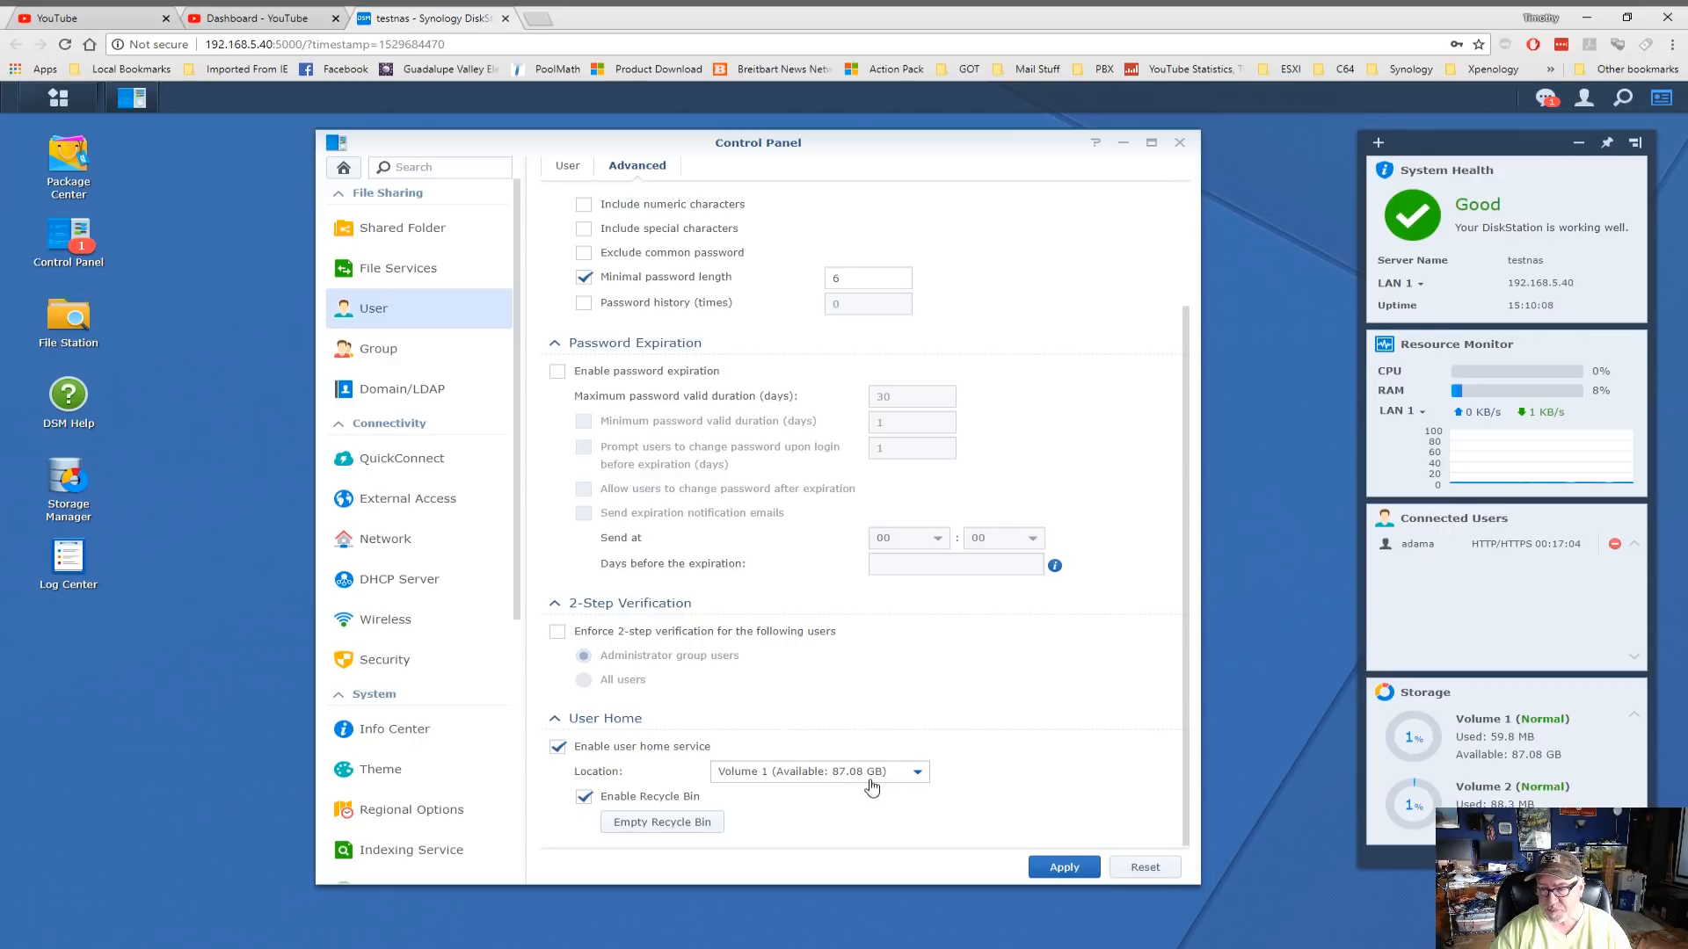
{"action": "left_click", "coordinate": [1073, 869]}
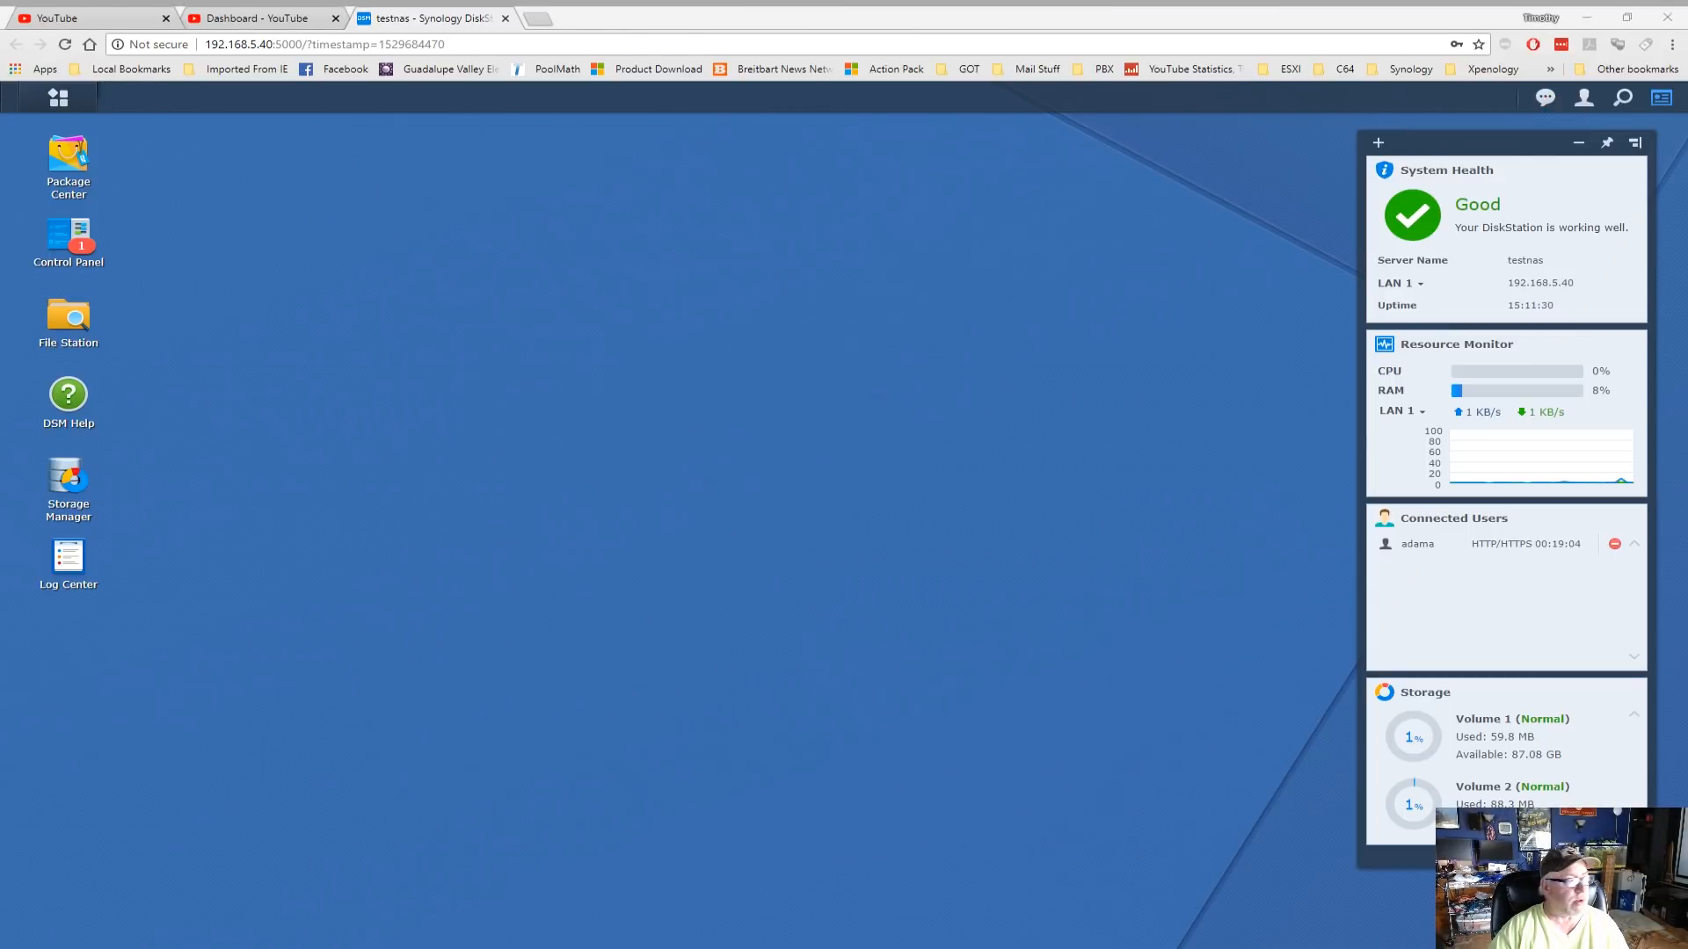
Set the Security logout timer to 30 minutes in Control Panel
{"action": "left_click", "coordinate": [68, 237]}
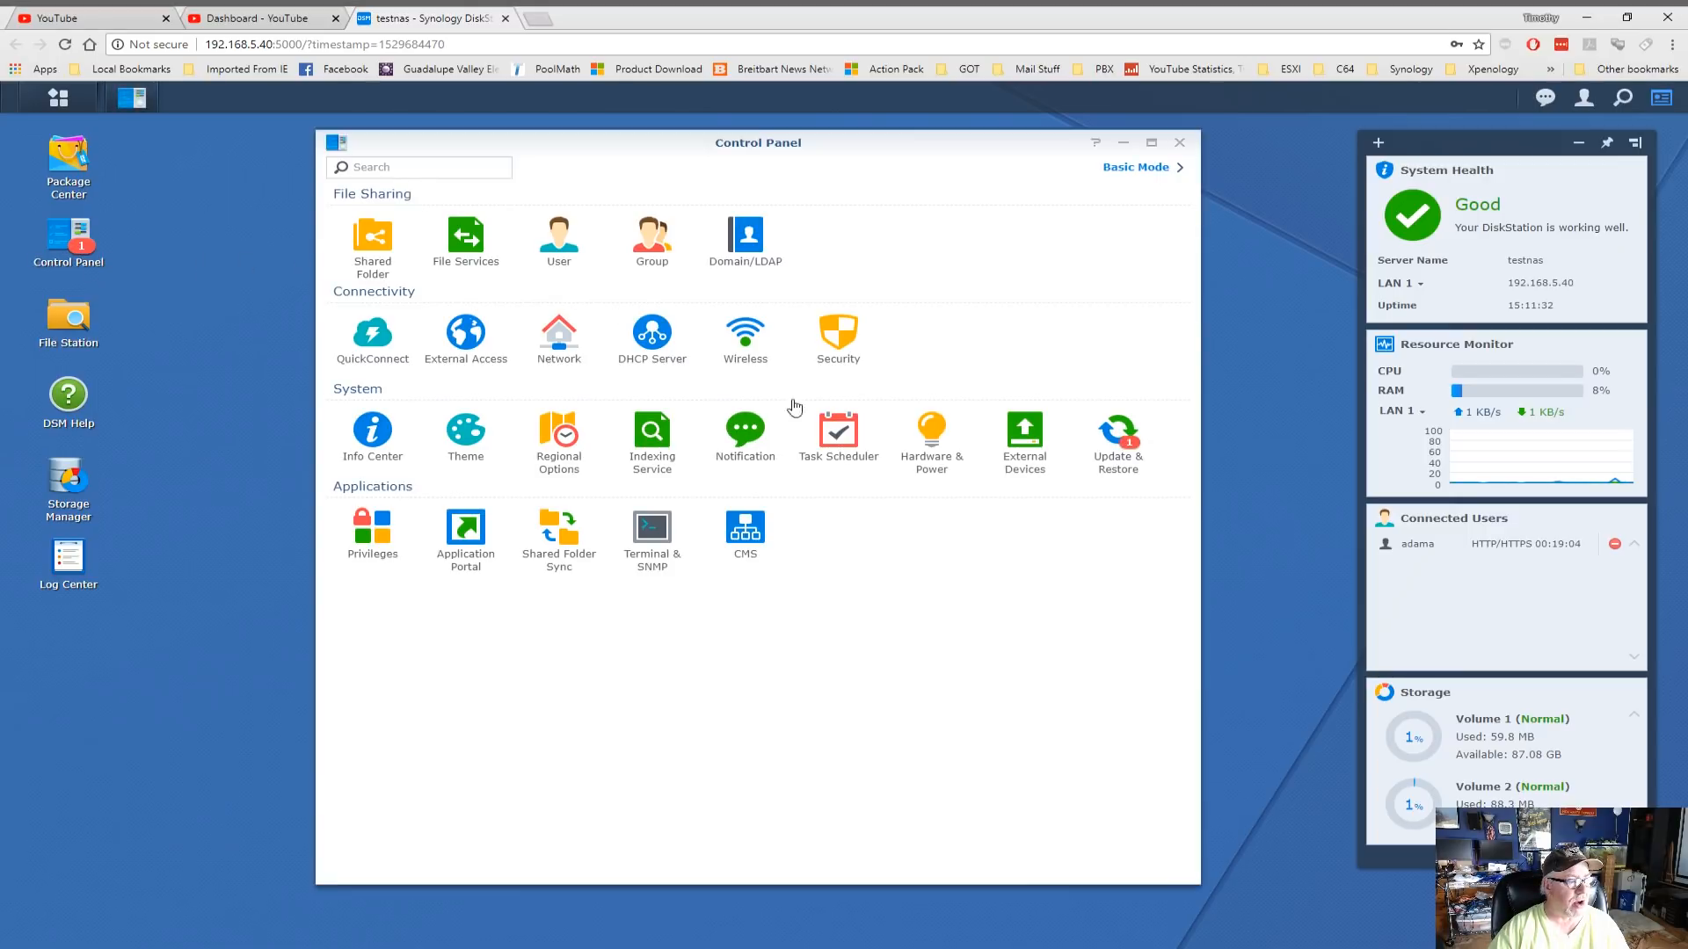
{"action": "left_click", "coordinate": [841, 339]}
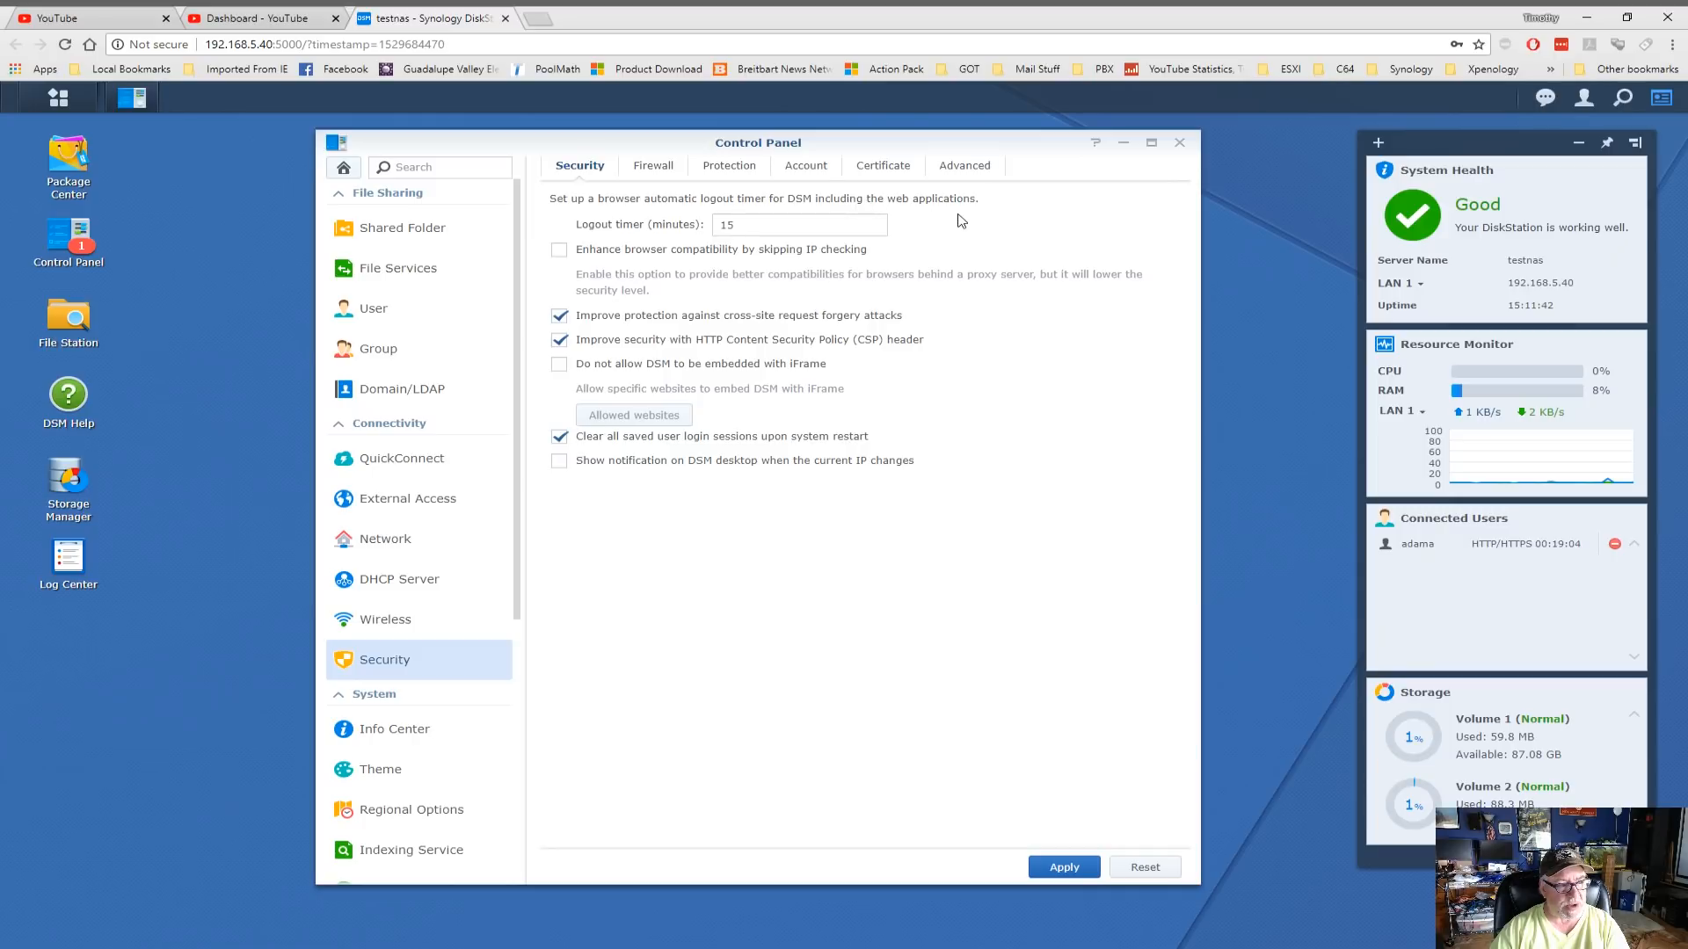
{"action": "double_click", "coordinate": [723, 226]}
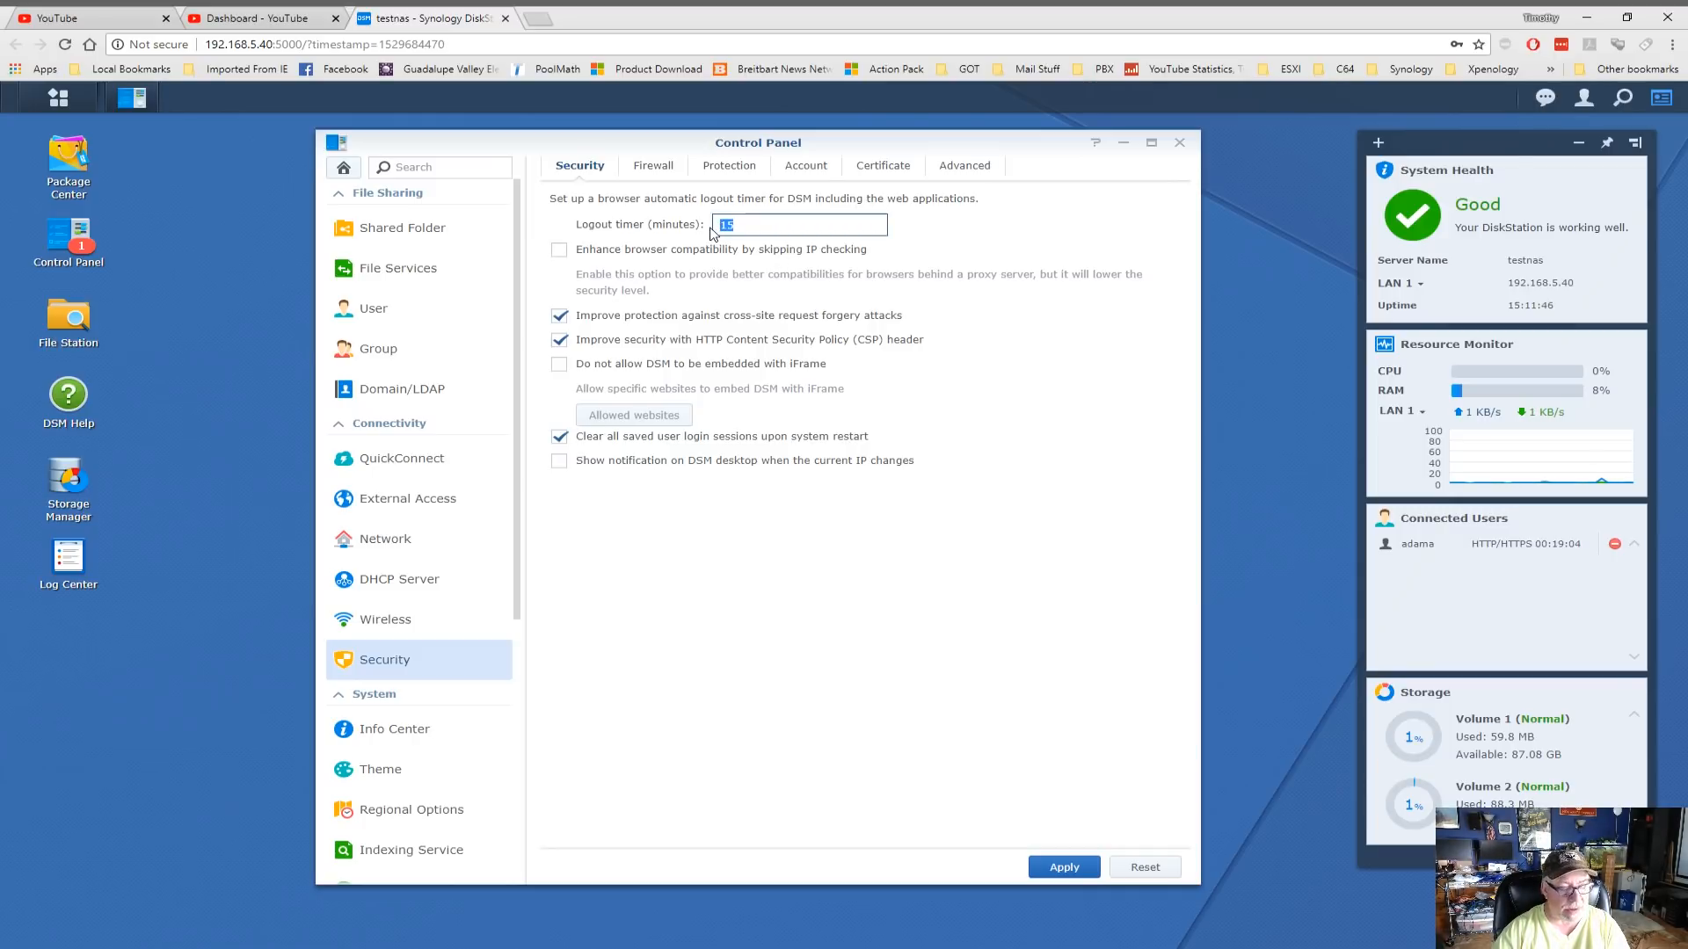
{"action": "type", "text": "30"}
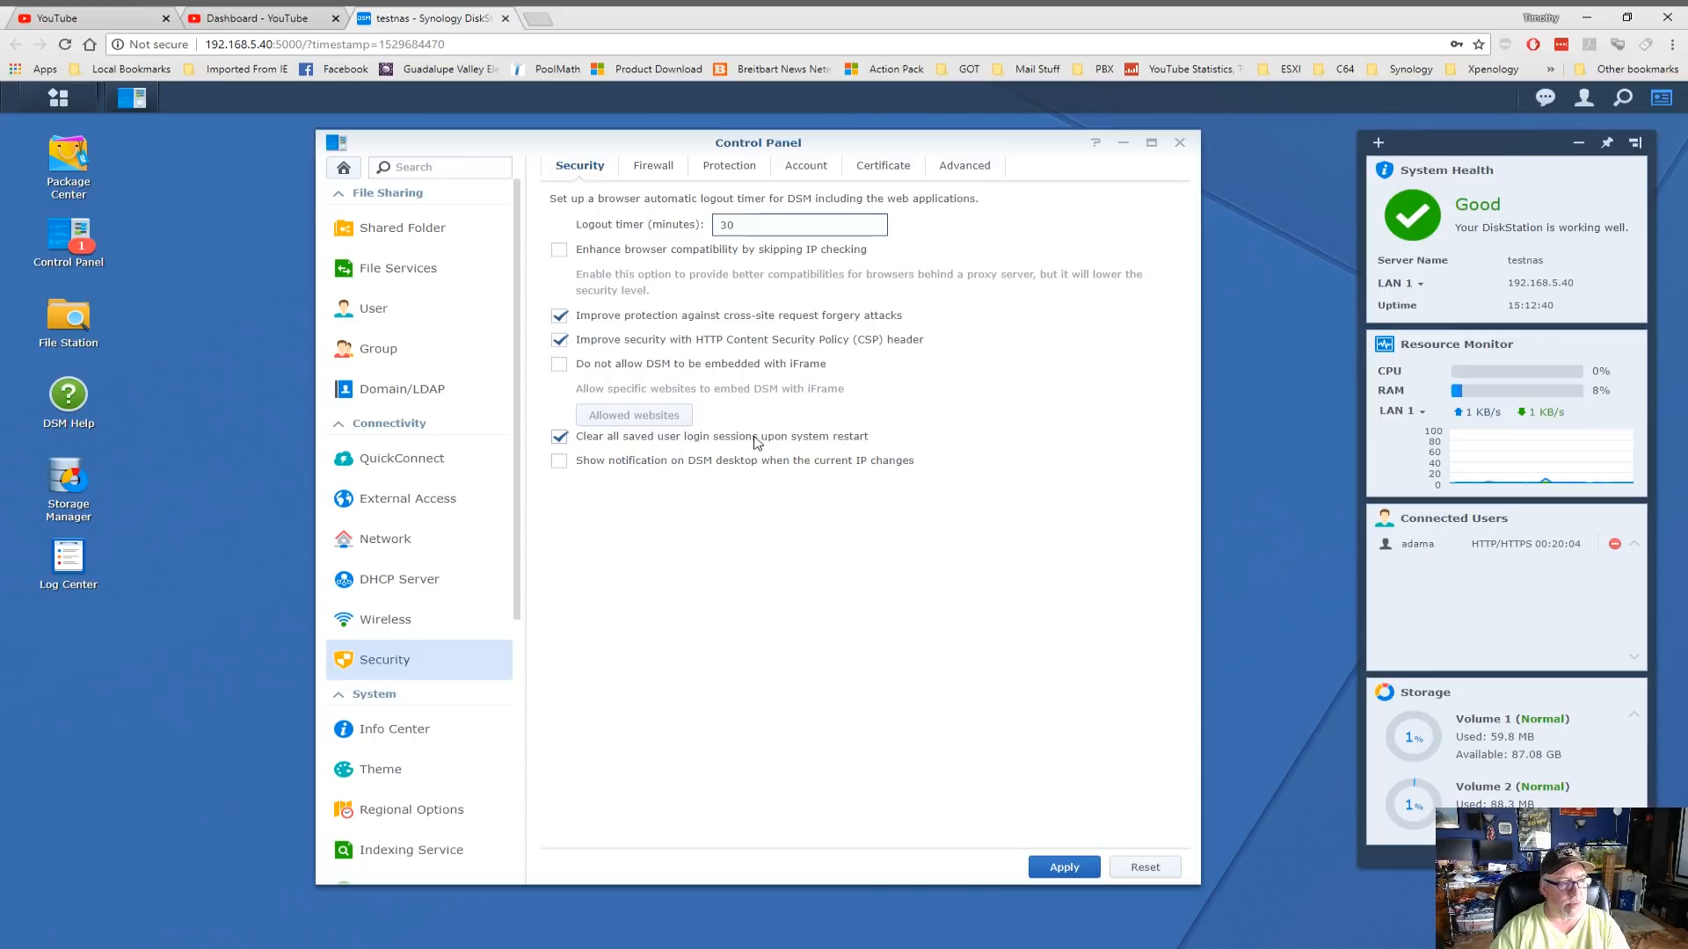
{"action": "left_click", "coordinate": [652, 167]}
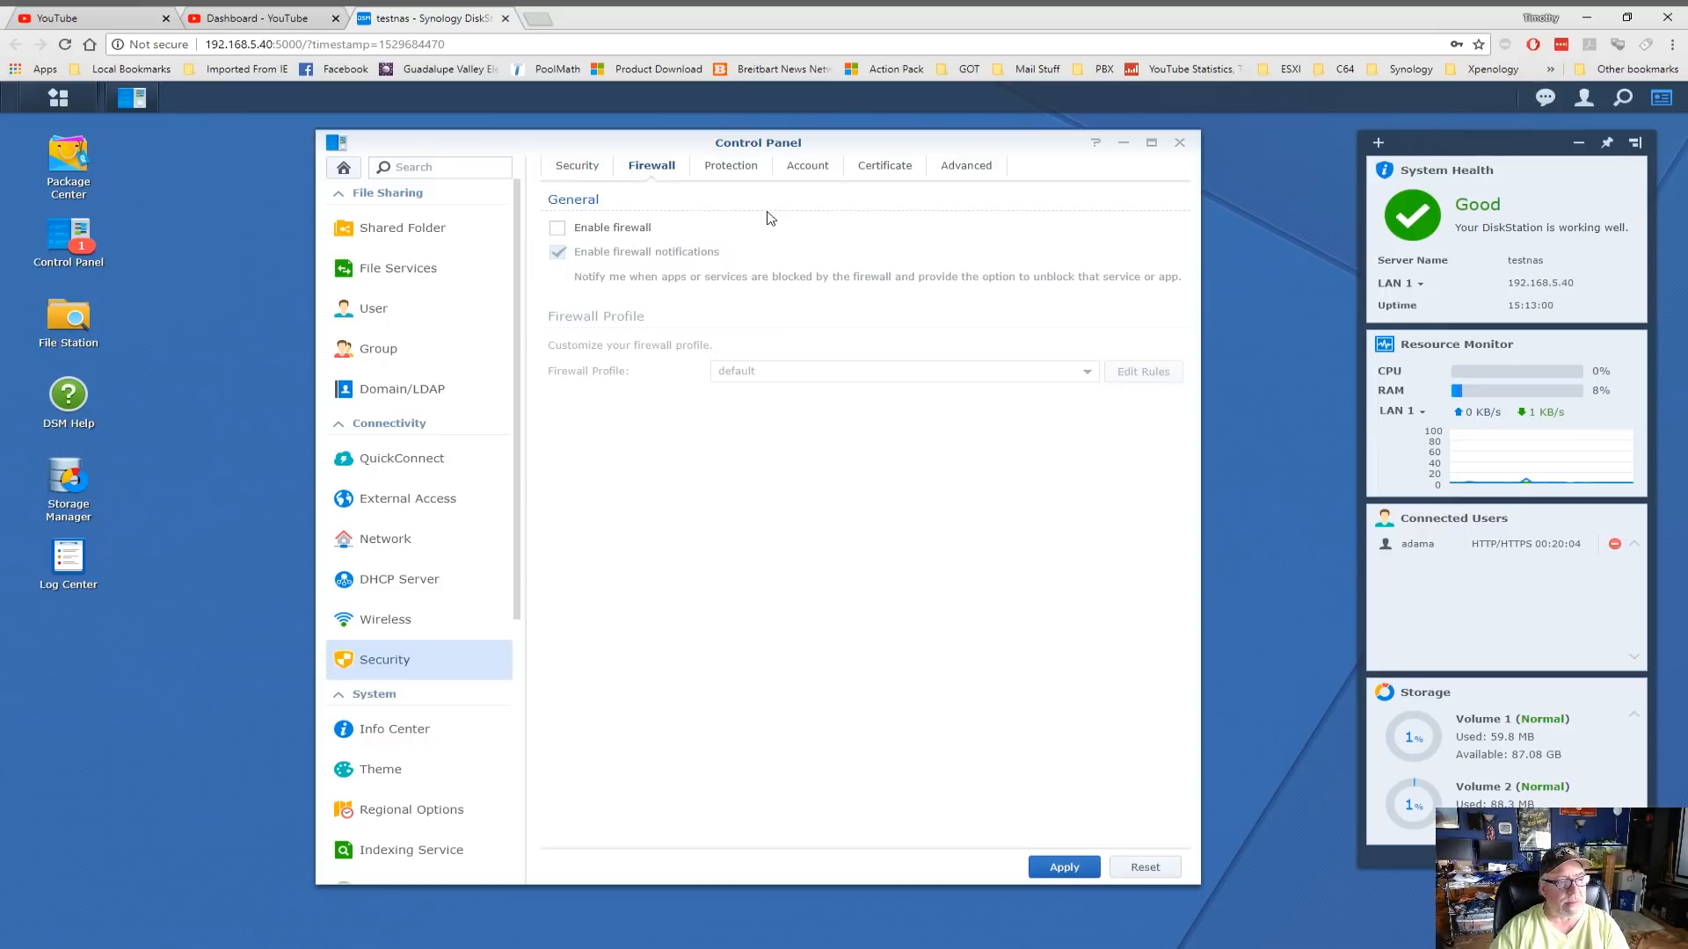
Move from the Firewall settings to the DoS Protection options
{"action": "left_click", "coordinate": [742, 166]}
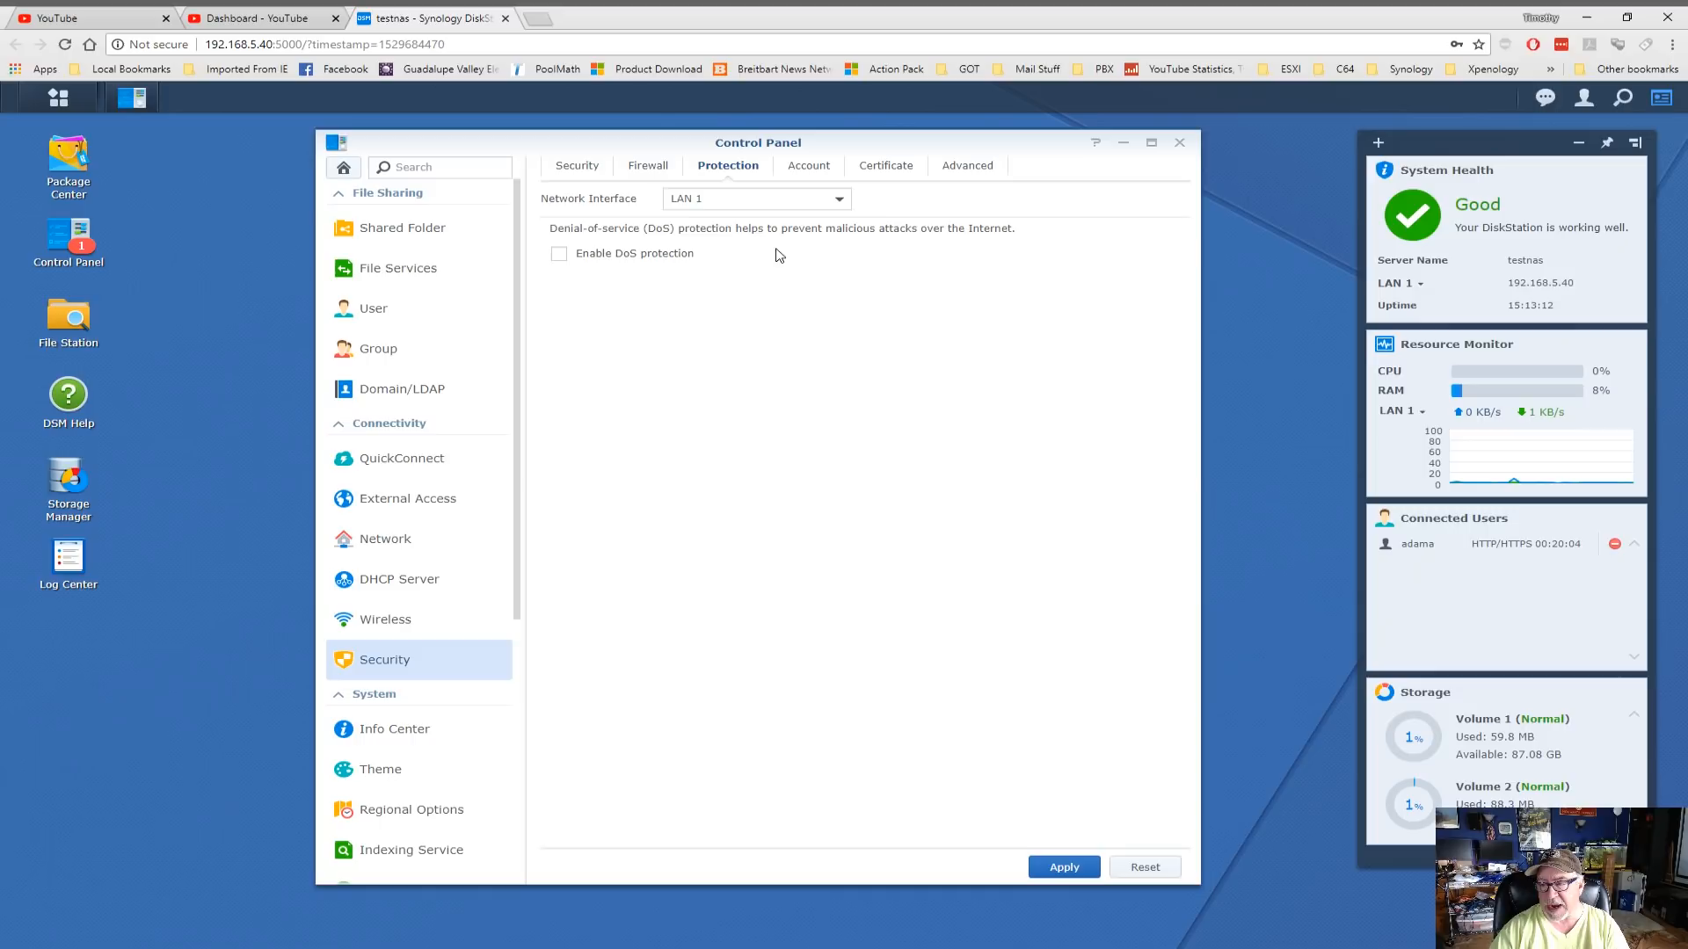
Enable DoS protection on LAN 1 and apply the setting
{"action": "left_click", "coordinate": [840, 202]}
{"action": "left_click", "coordinate": [841, 205]}
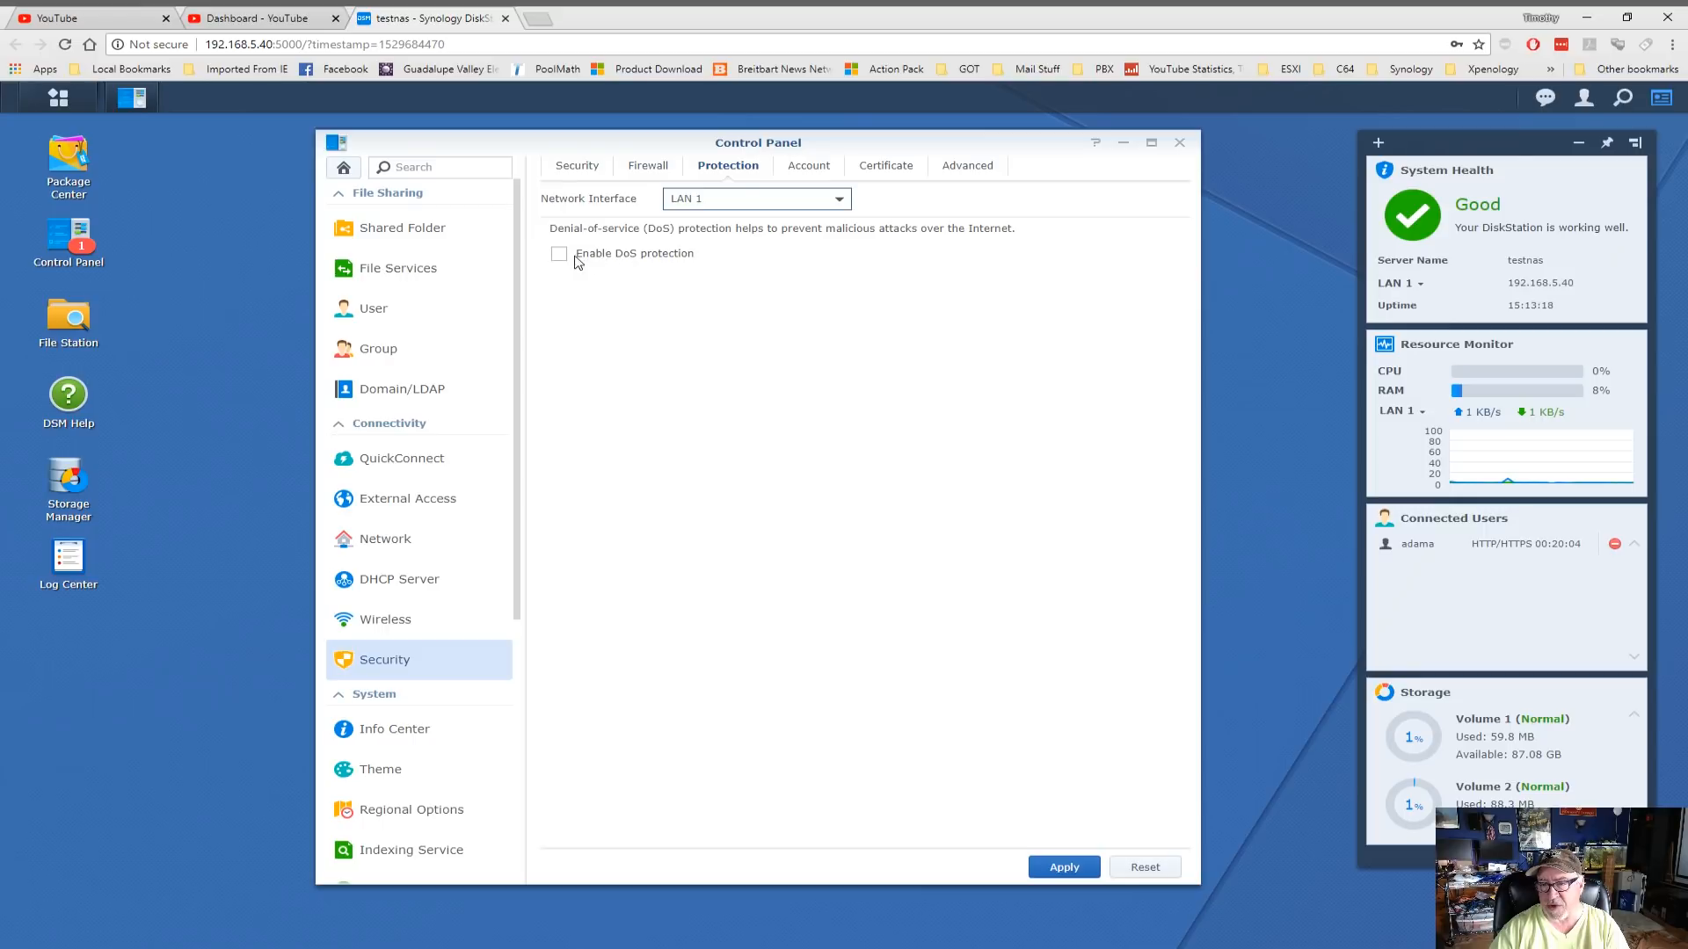
{"action": "left_click", "coordinate": [559, 256]}
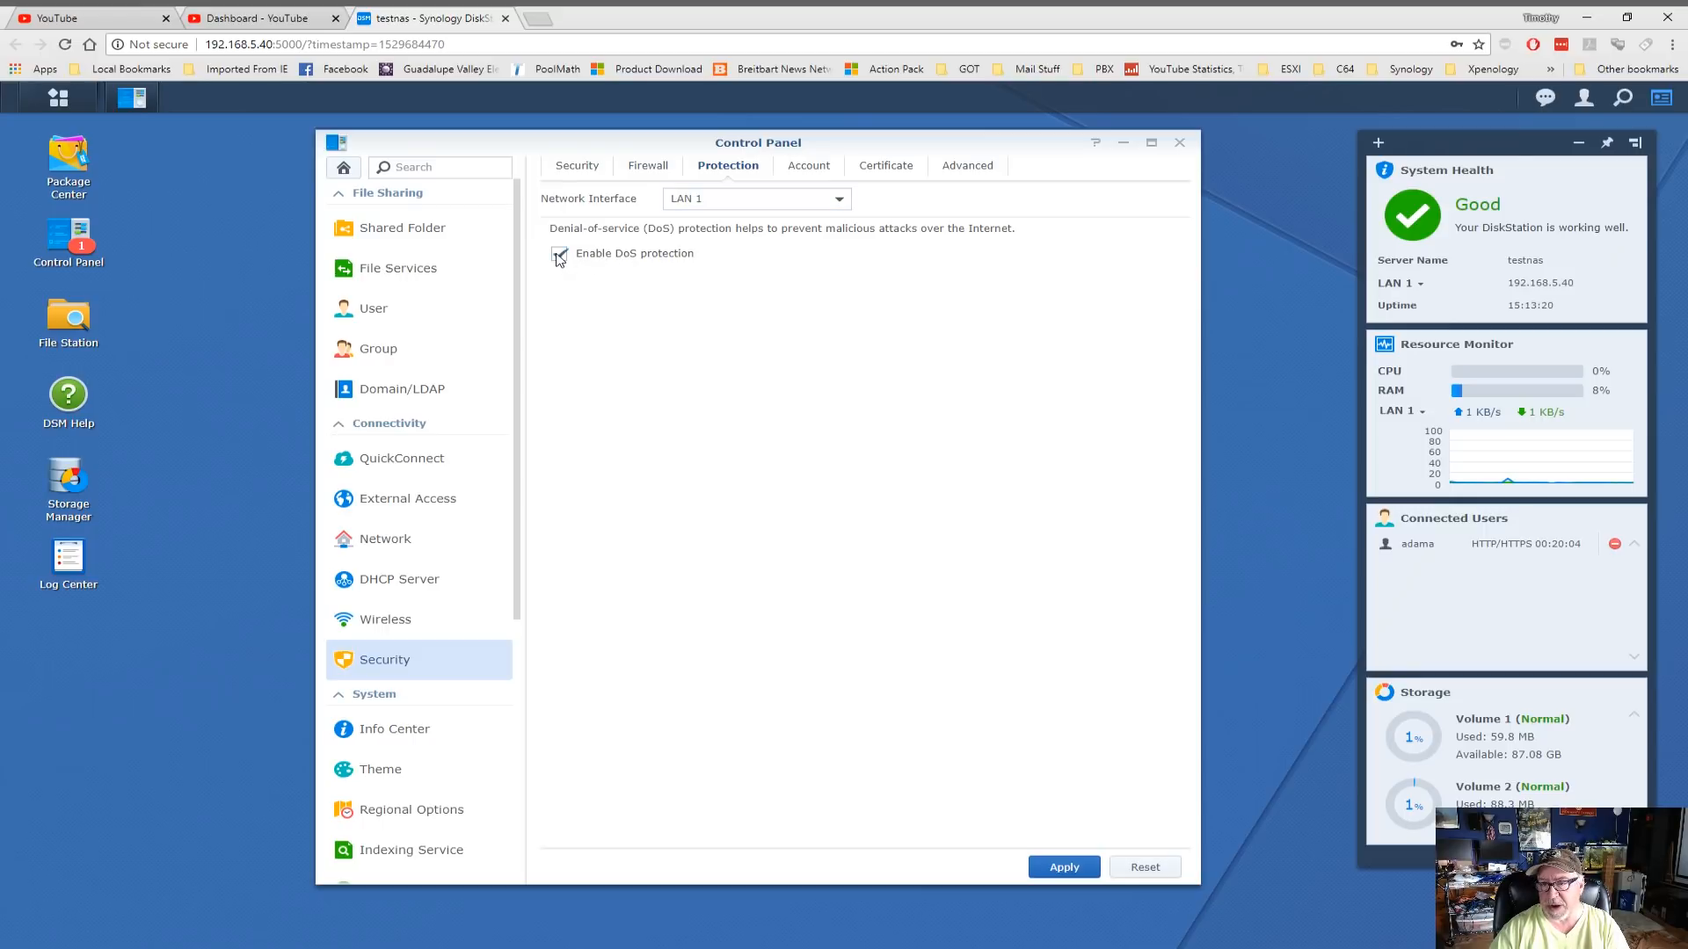
{"action": "left_click", "coordinate": [1064, 868]}
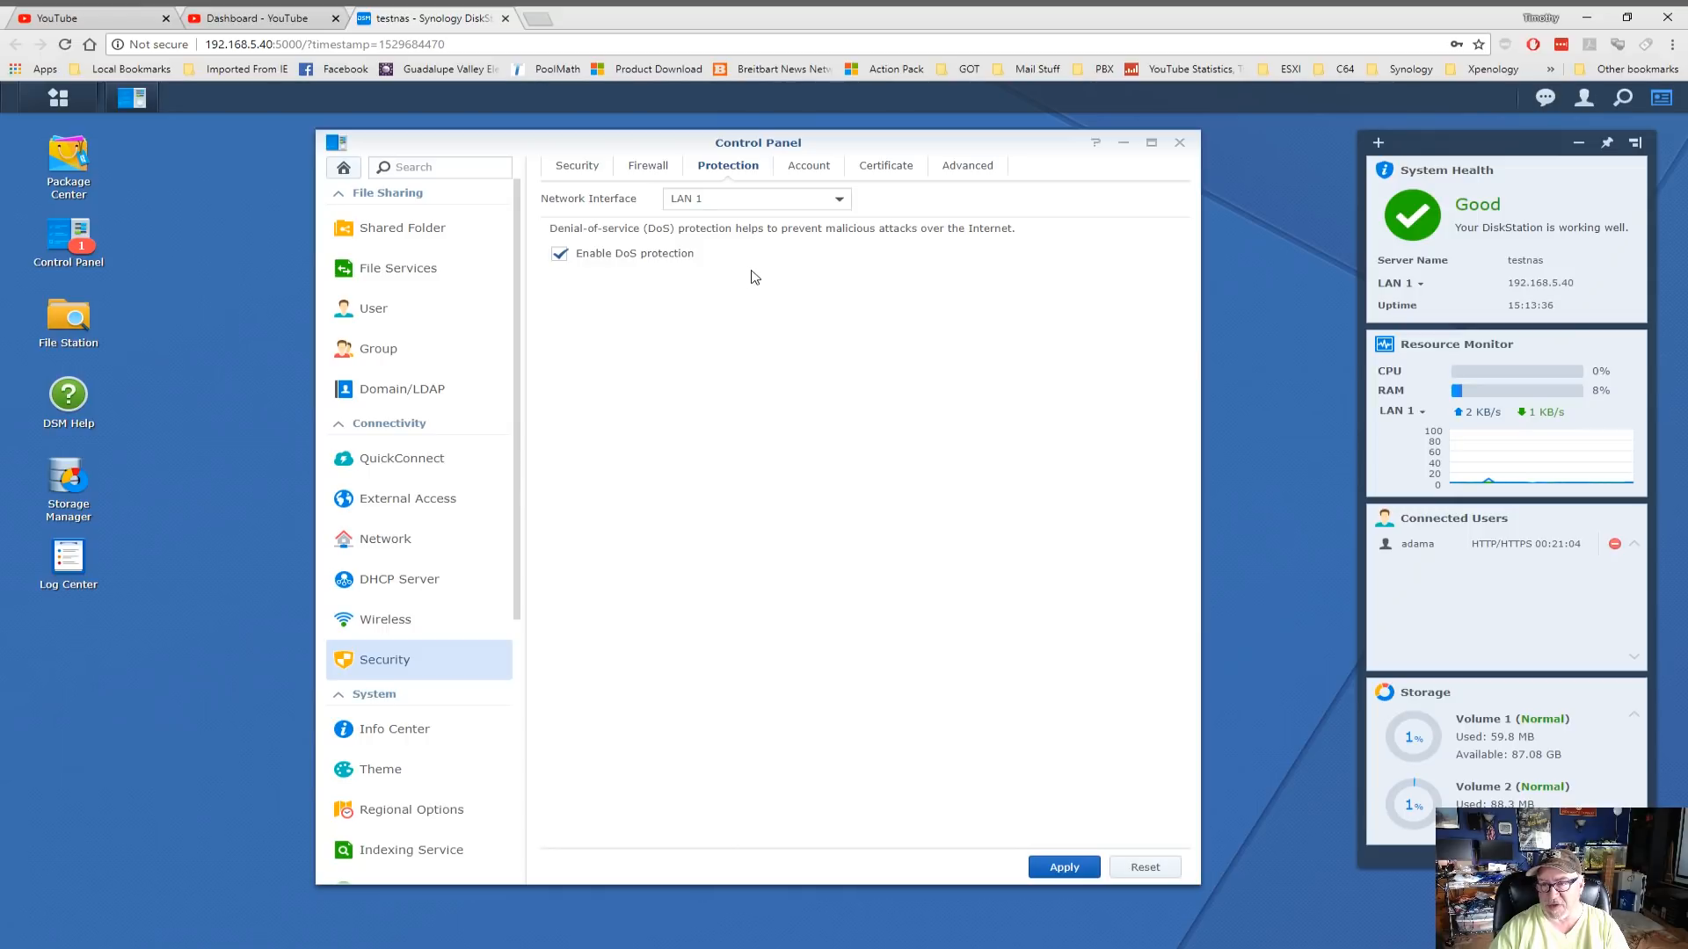
{"action": "left_click", "coordinate": [806, 167]}
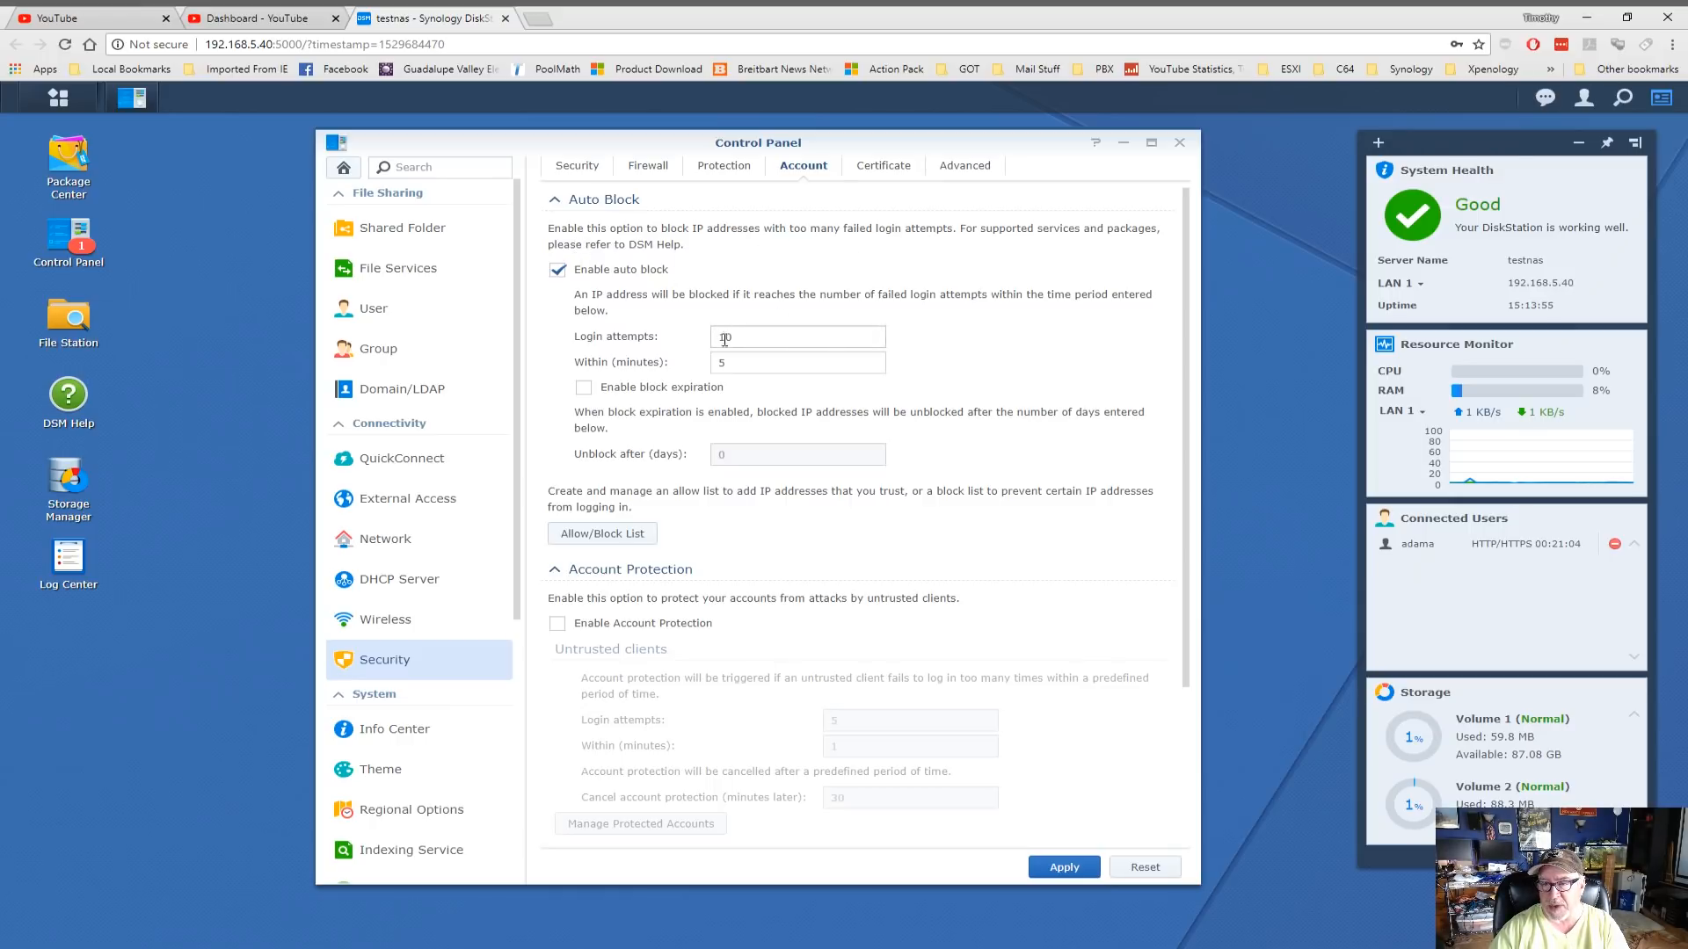
Change the auto-block threshold to 5 failed login attempts within 5 minutes
{"action": "left_click_drag", "start_coordinate": [739, 339], "coordinate": [690, 339]}
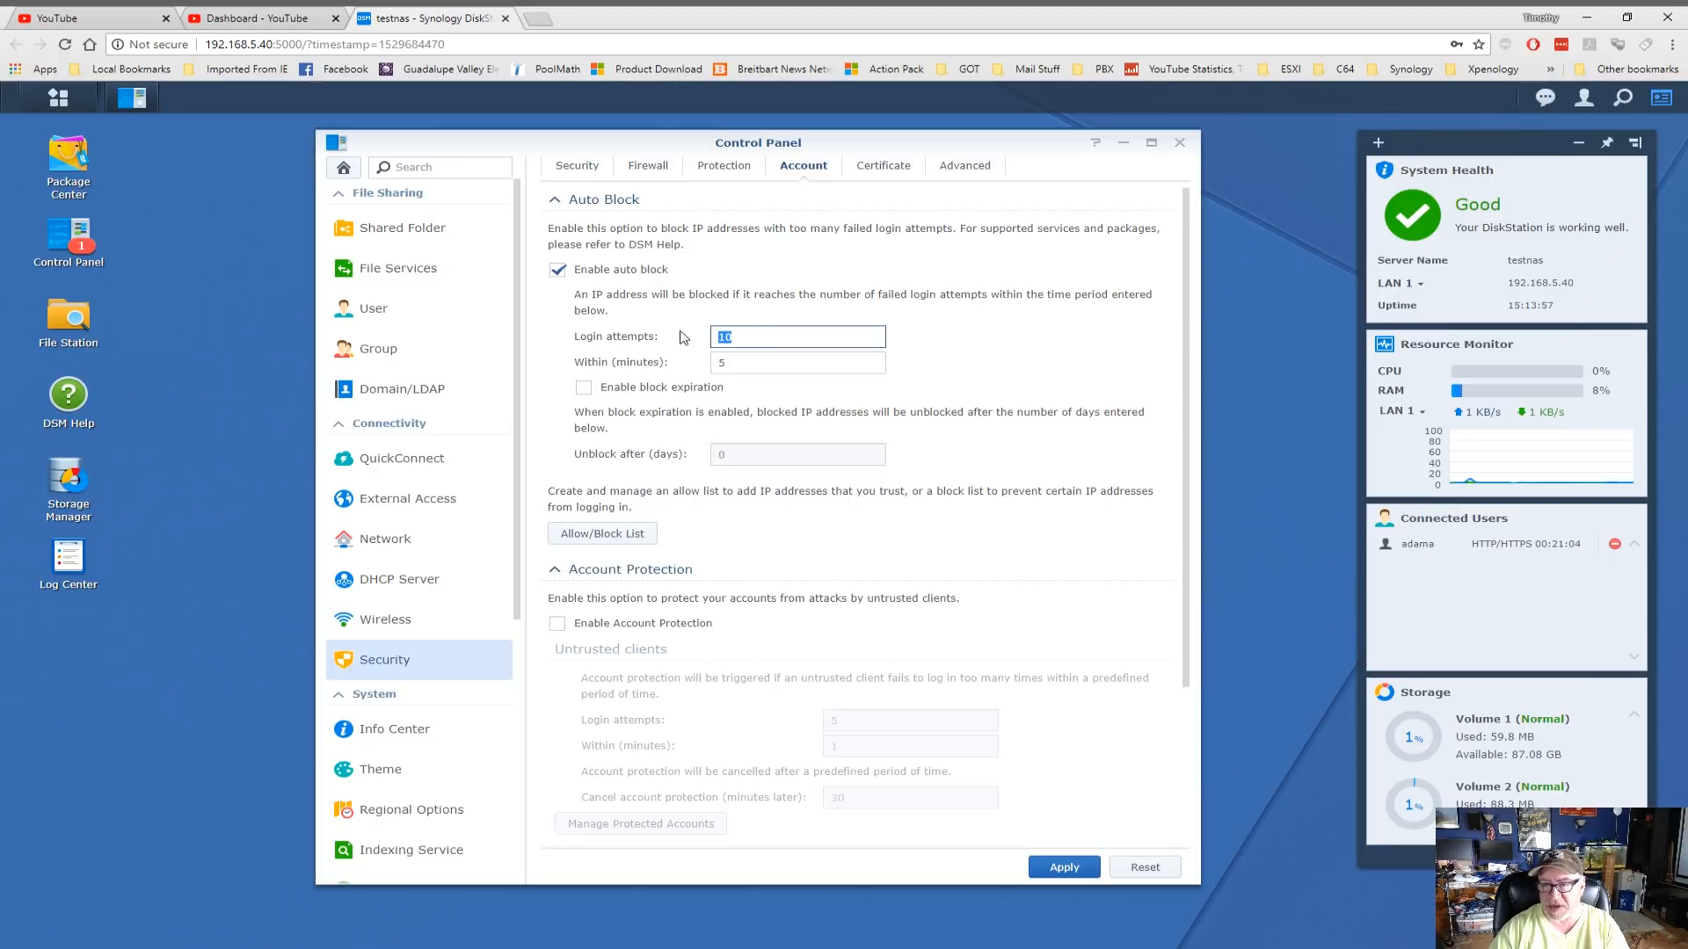
{"action": "type", "text": "5"}
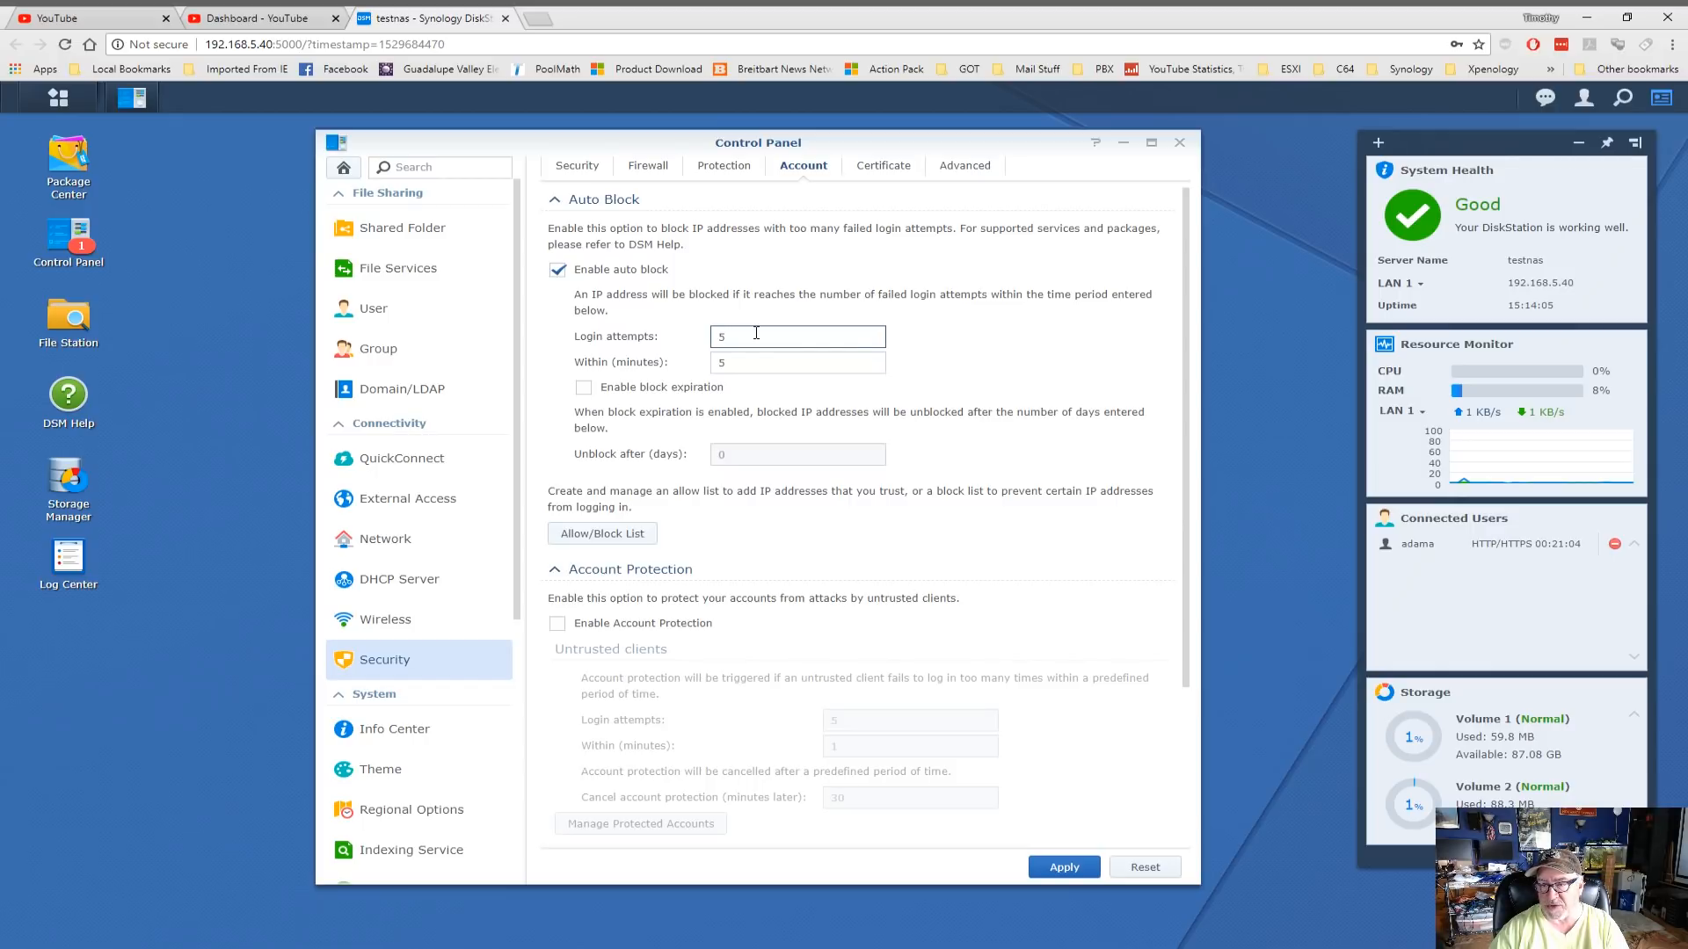
{"action": "left_click", "coordinate": [738, 359]}
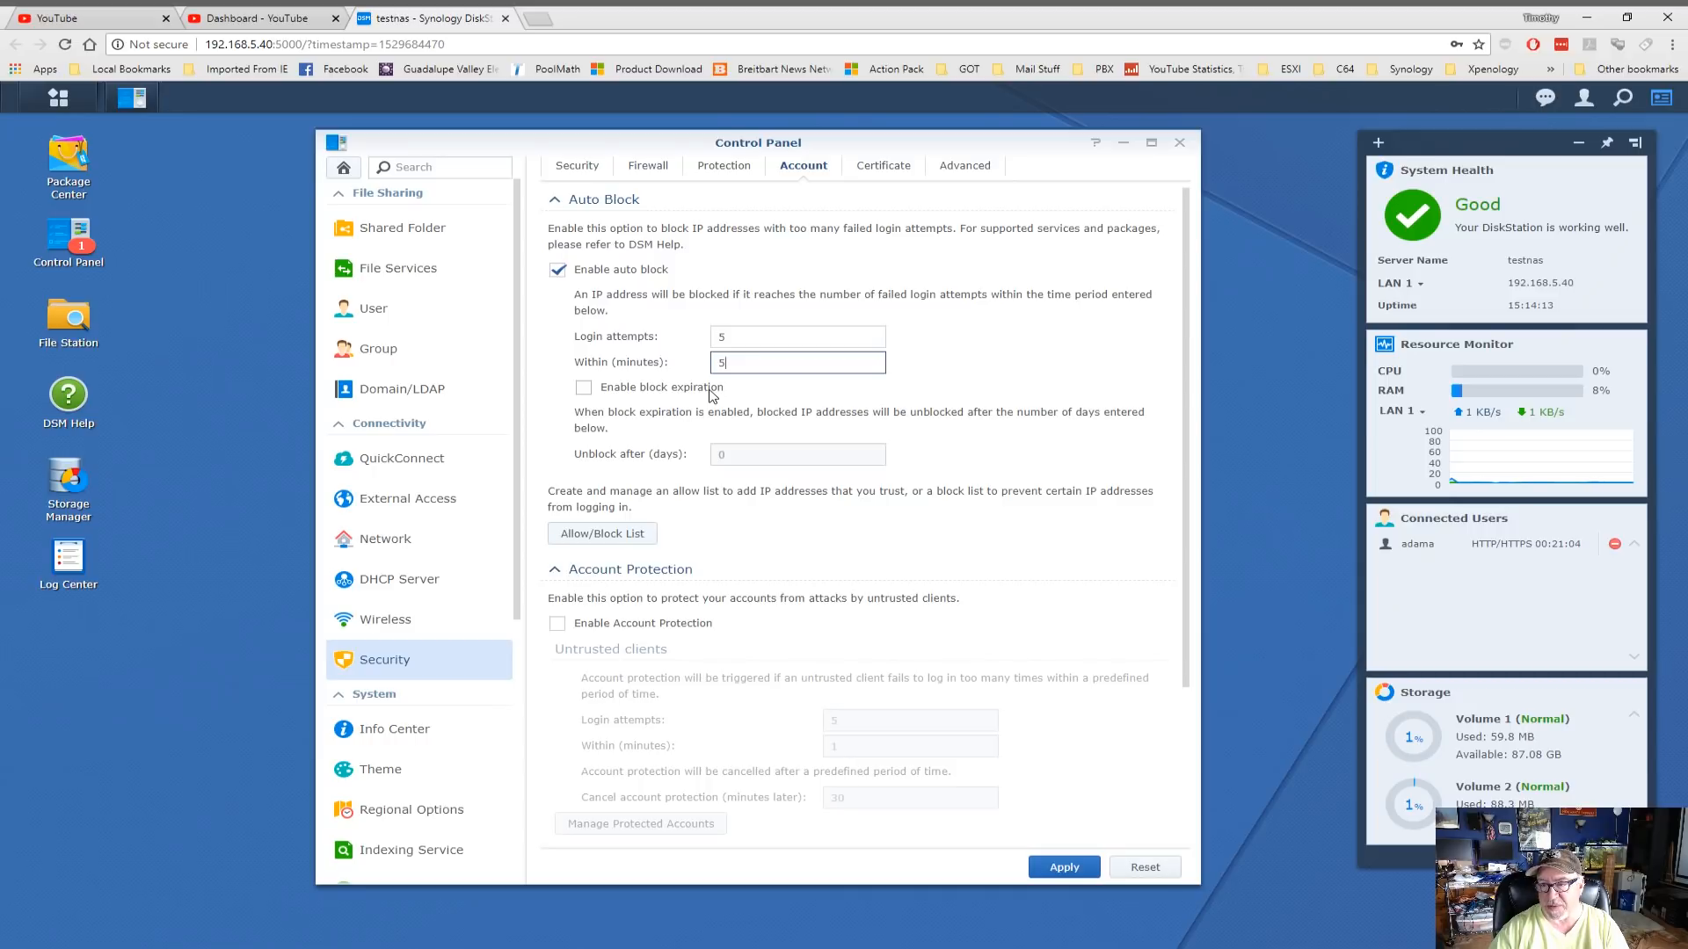
{"action": "left_click", "coordinate": [600, 535]}
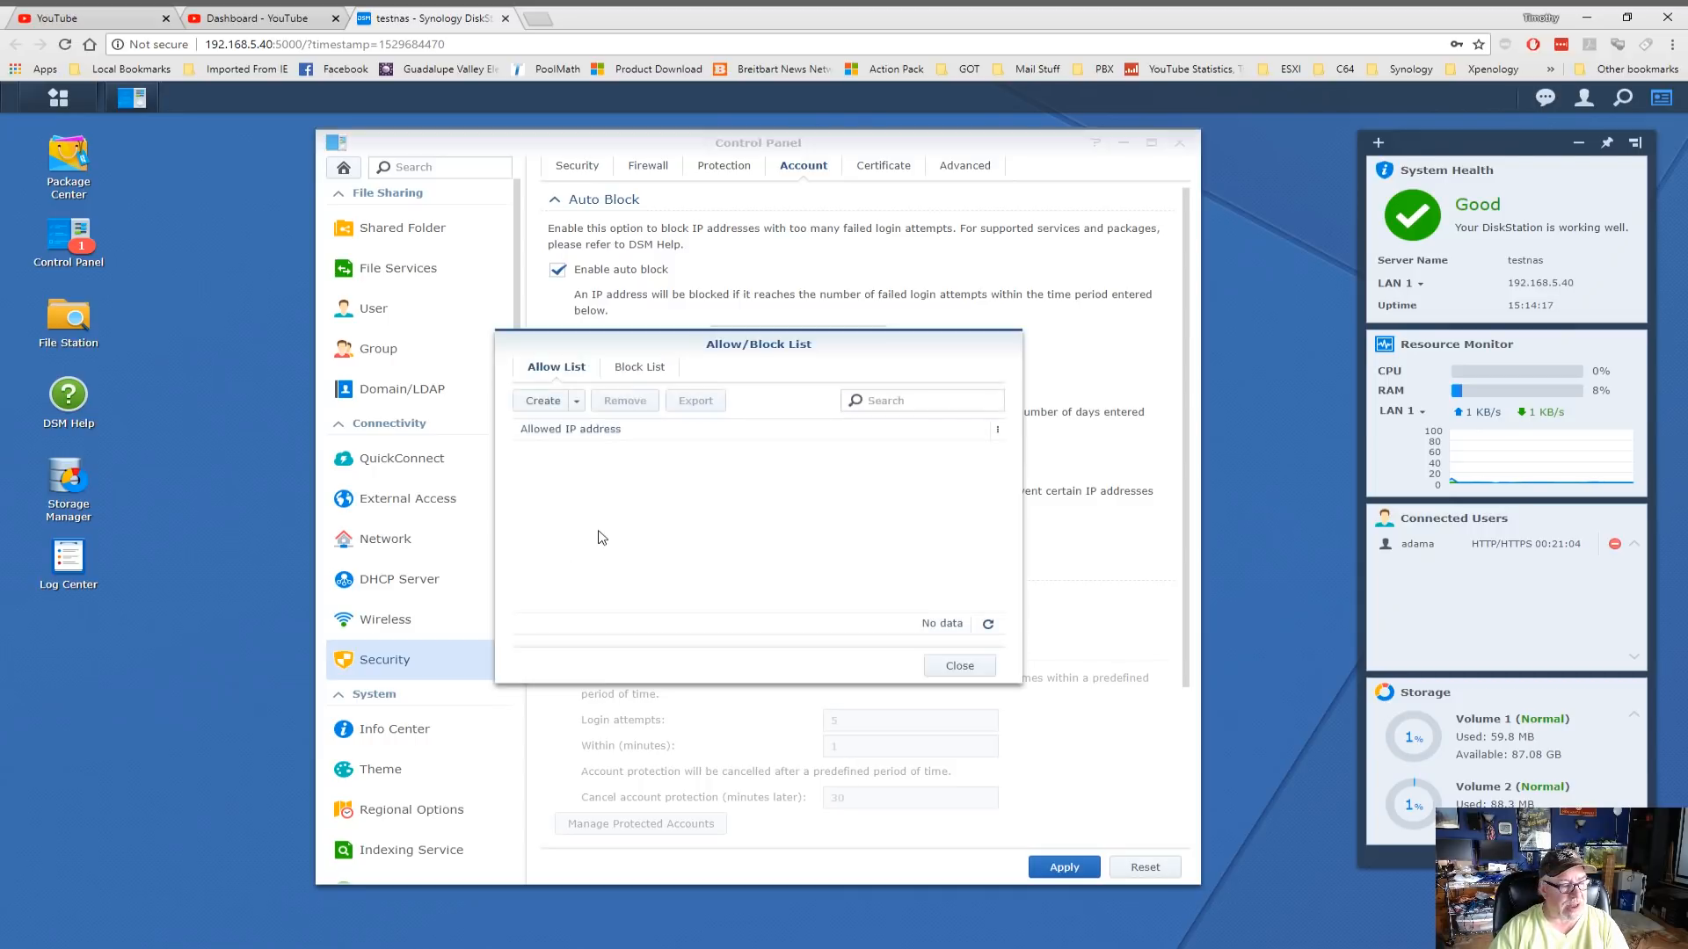
{"action": "left_click", "coordinate": [635, 368]}
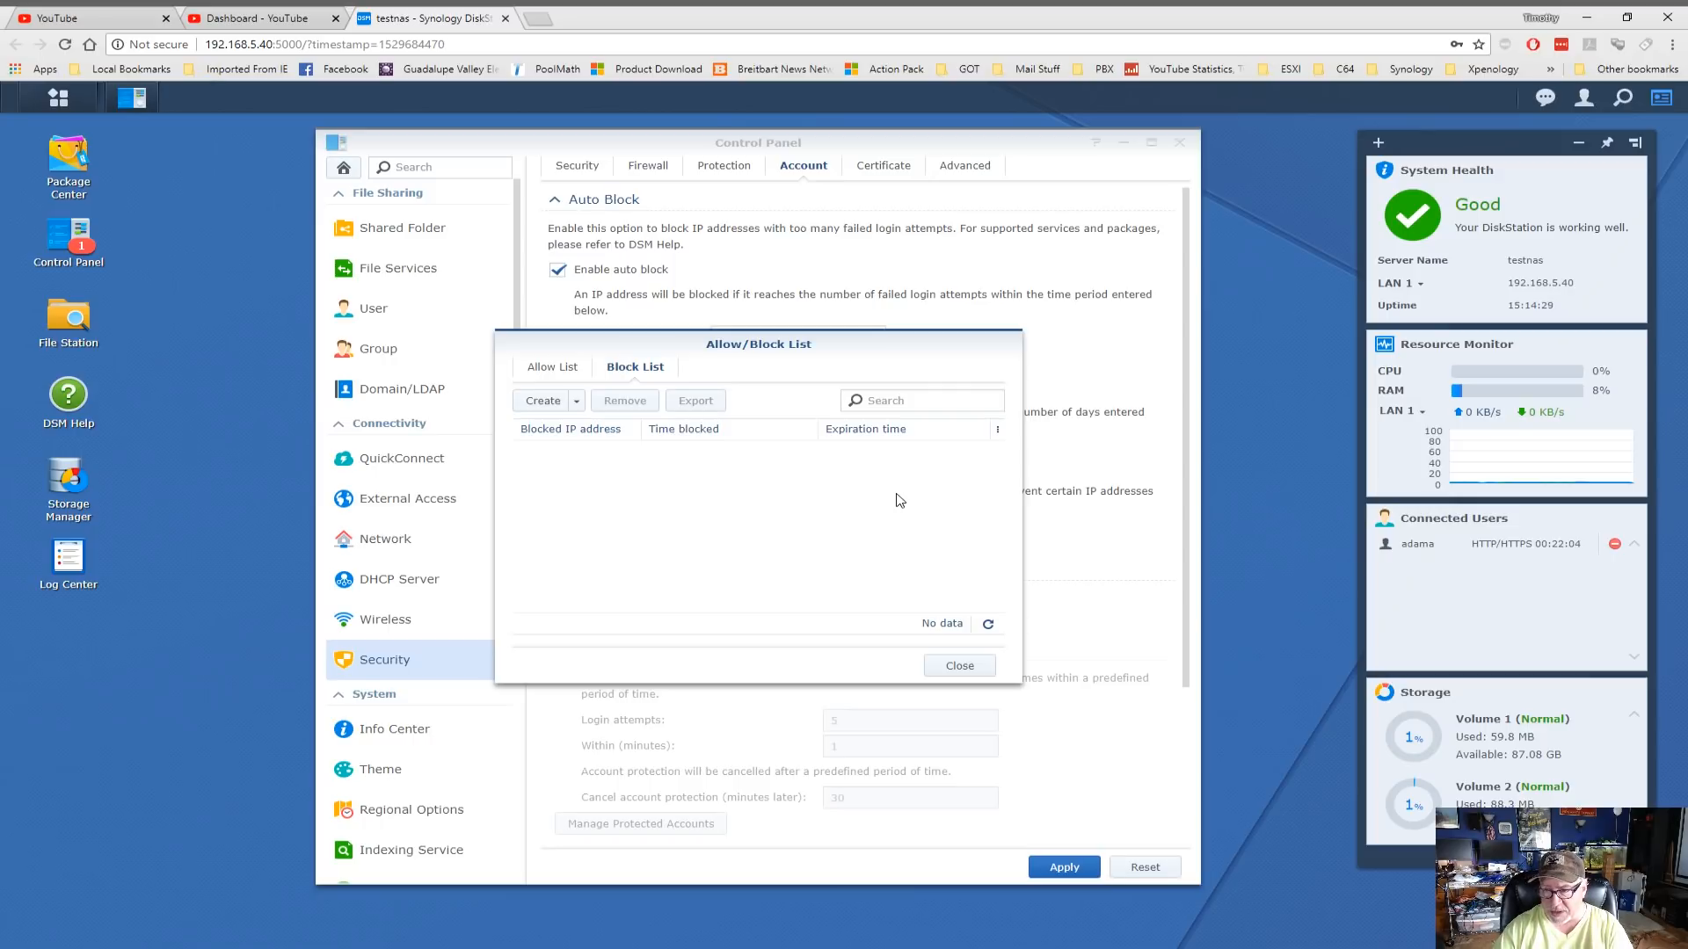
{"action": "left_click", "coordinate": [960, 665]}
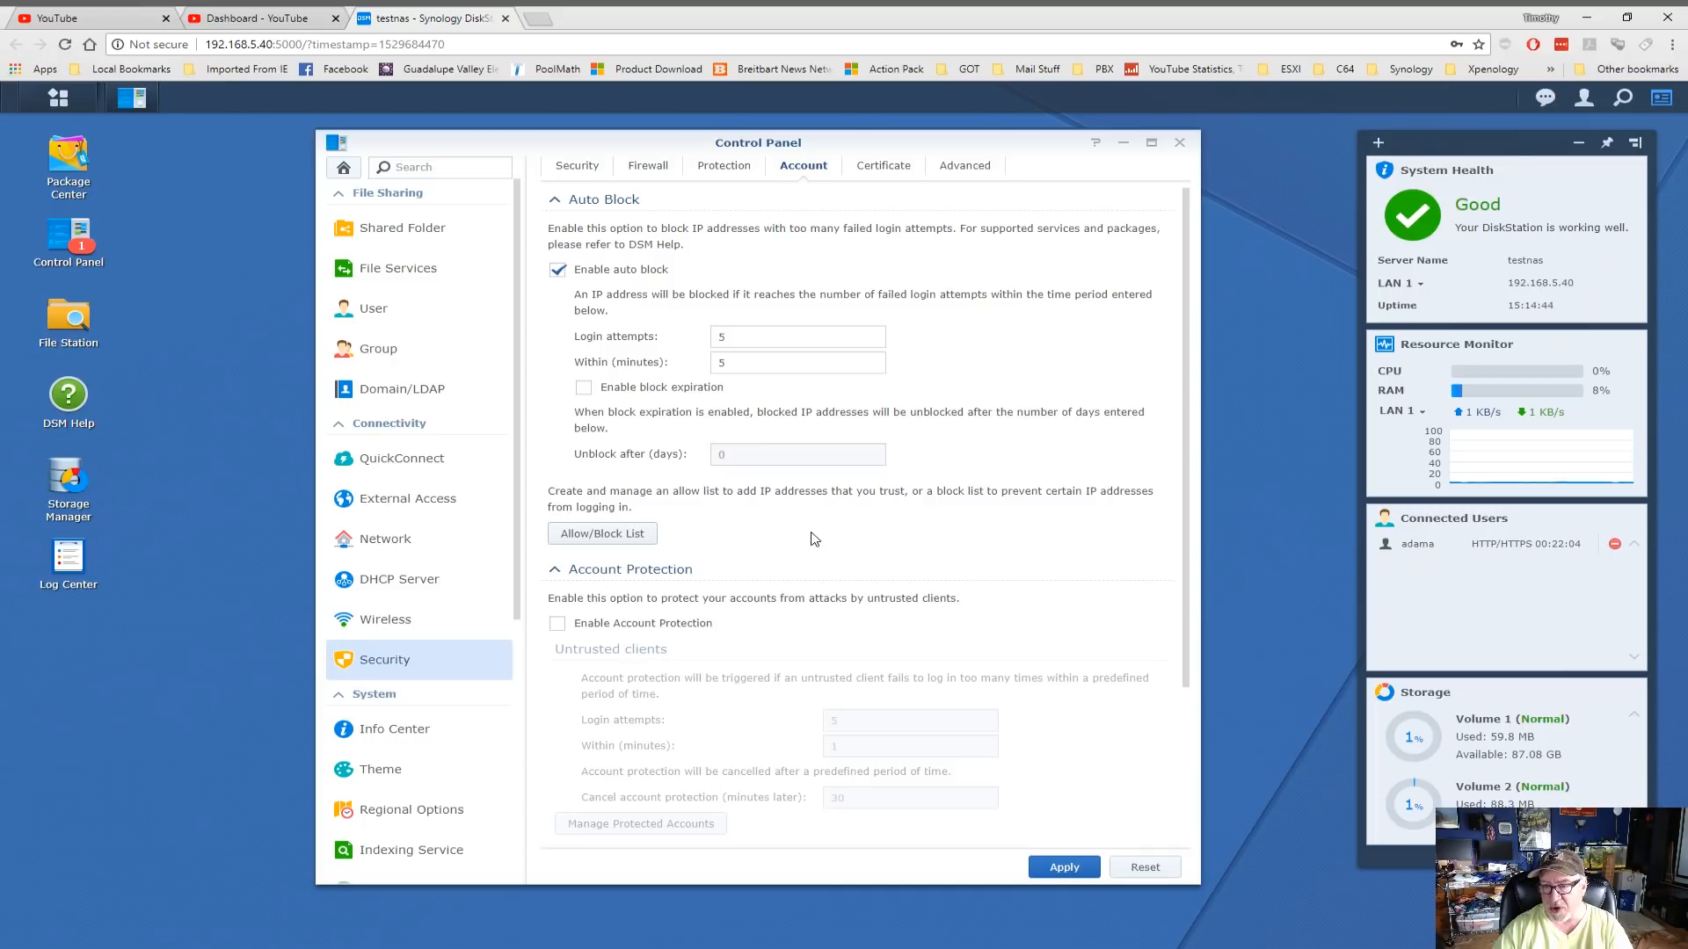
Enable block expiration so blocked IPs unblock after 5 days
{"action": "left_click", "coordinate": [594, 388]}
{"action": "left_click_drag", "start_coordinate": [757, 456], "coordinate": [684, 455]}
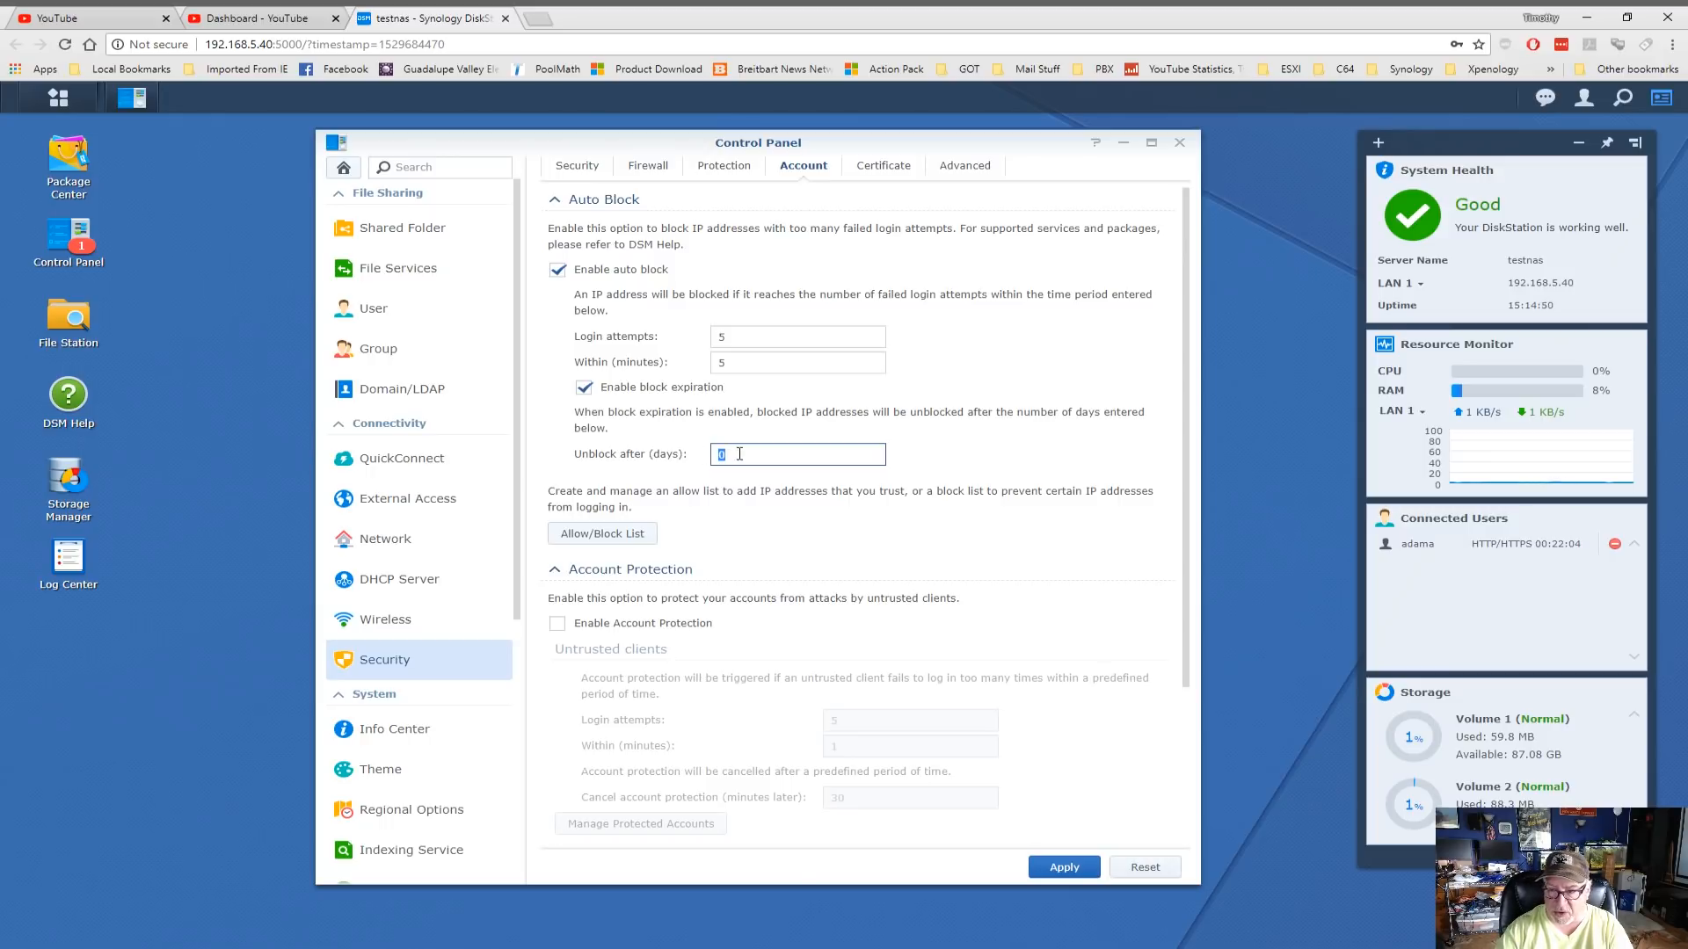
{"action": "type", "text": "5"}
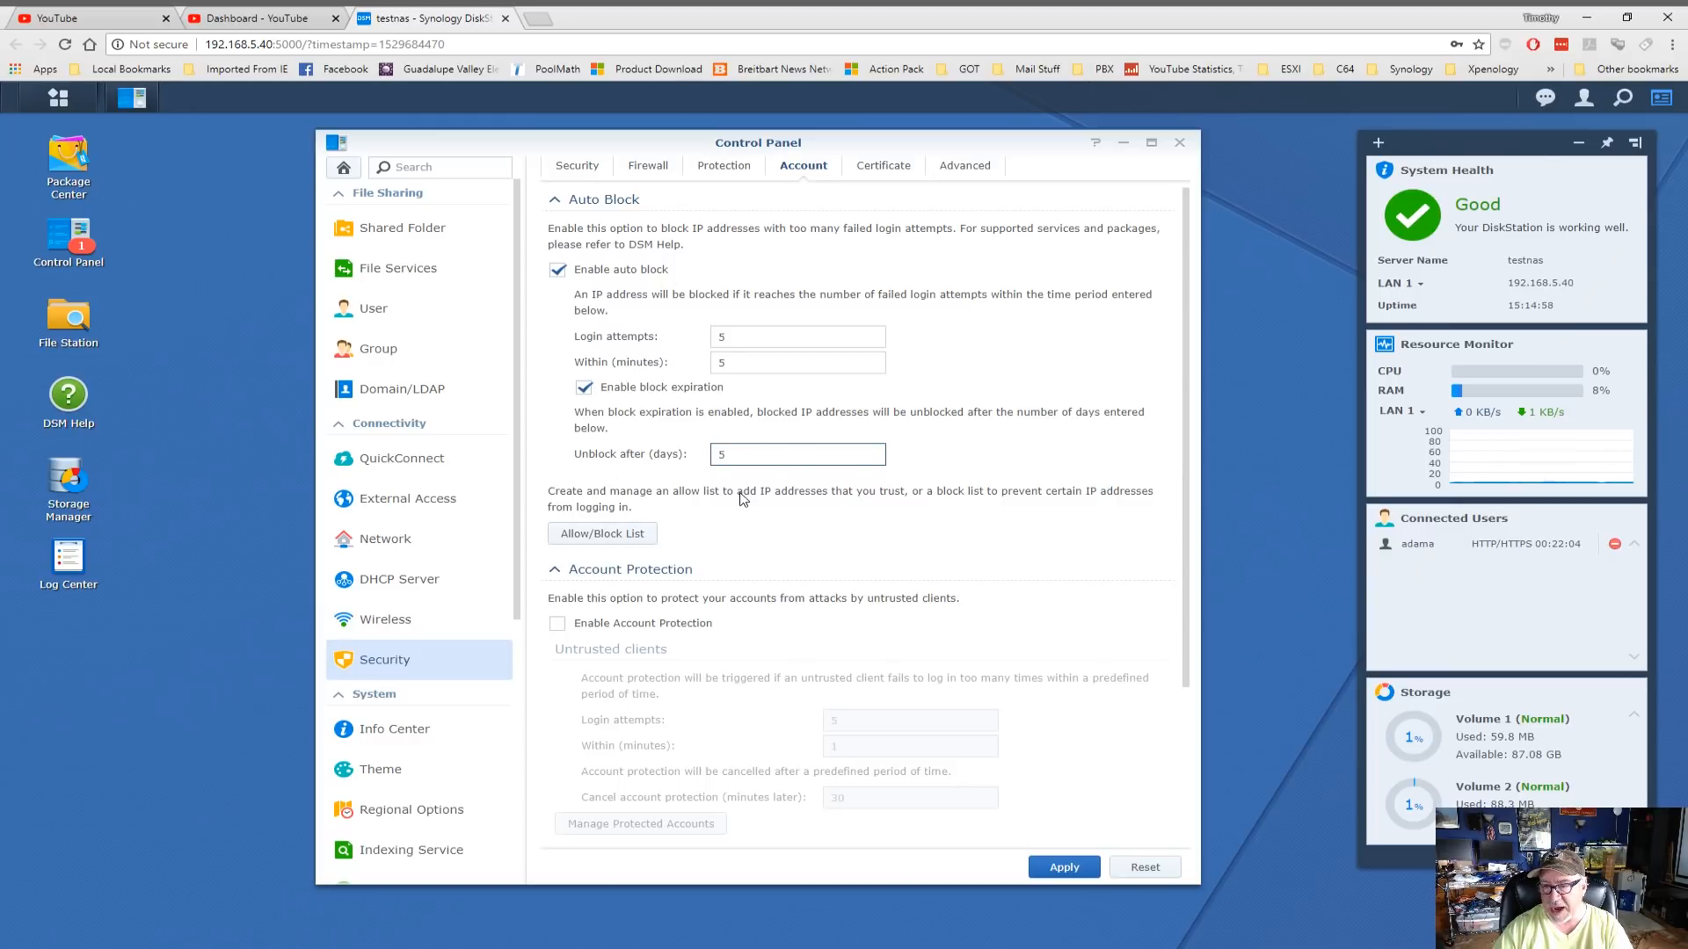
{"action": "scroll", "coordinate": [743, 499], "scroll_direction": "down", "scroll_amount": 3}
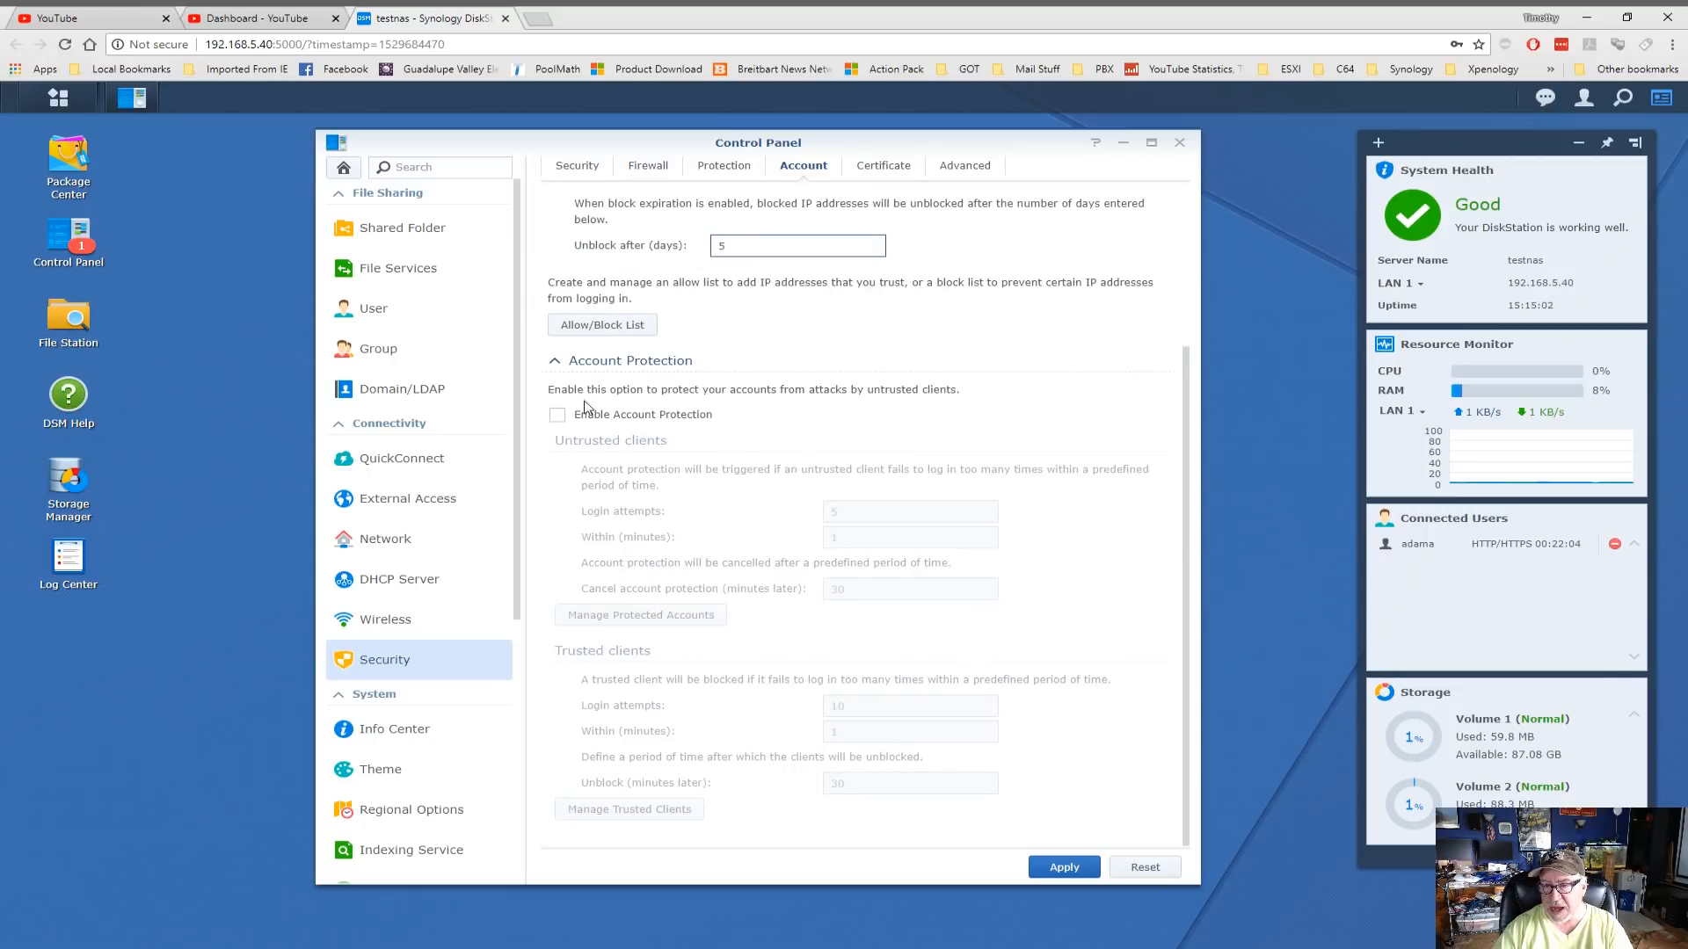
Leave account protection off, apply the auto-block settings, and view the Certificate list
{"action": "left_click", "coordinate": [558, 415]}
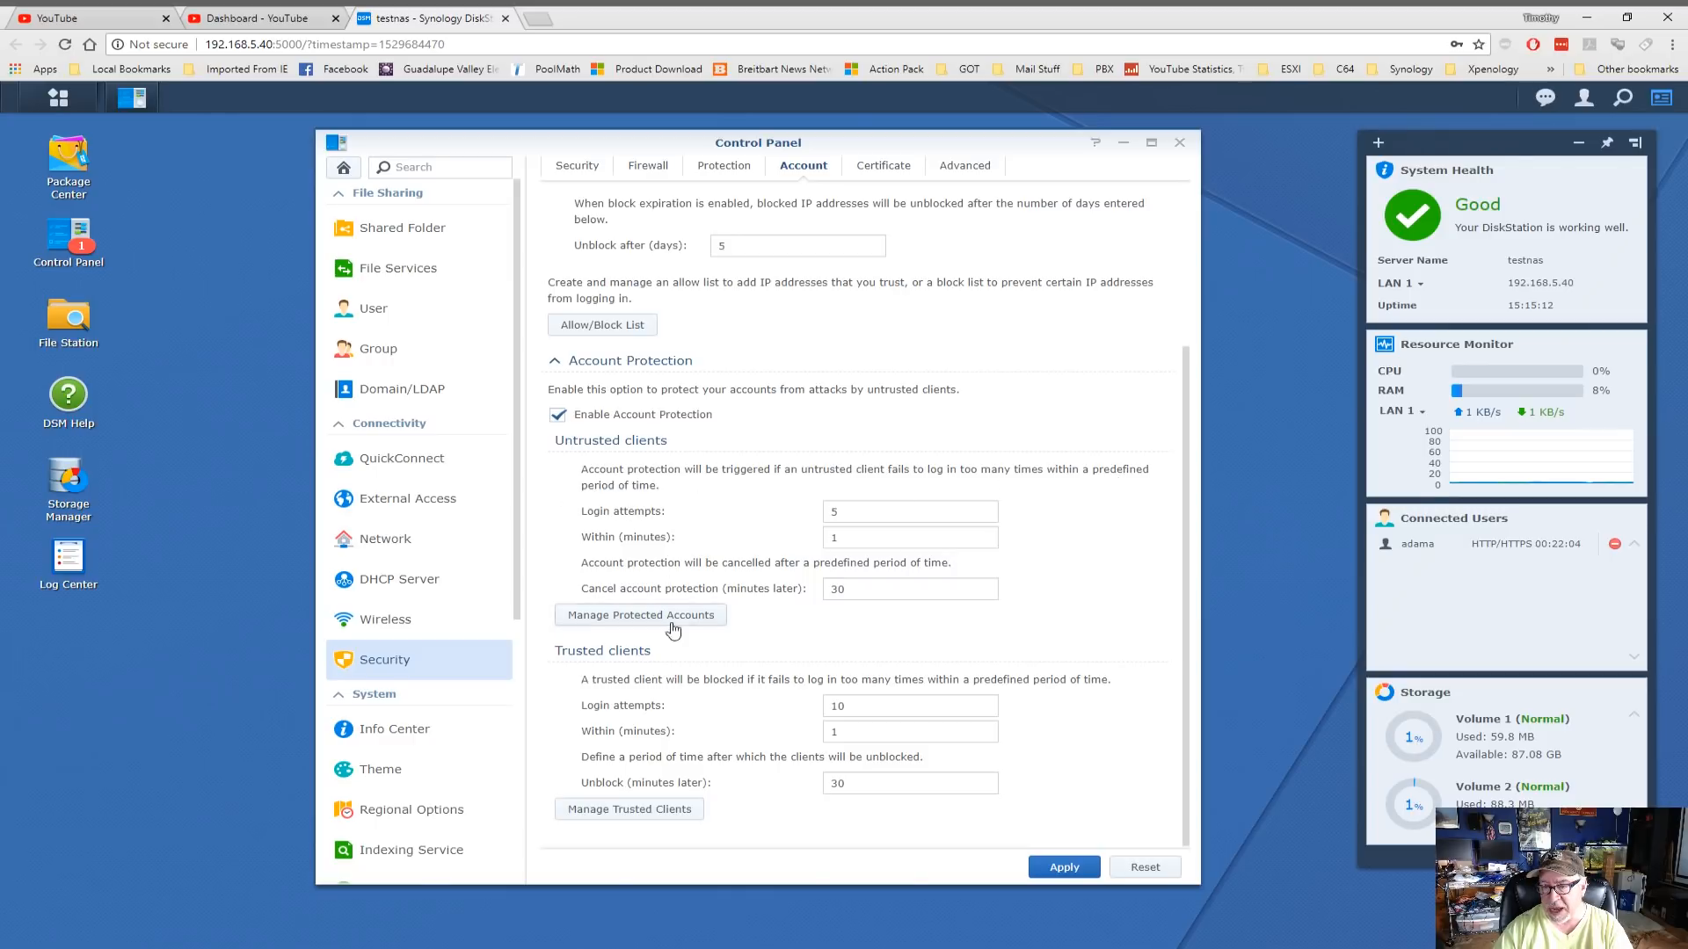
{"action": "scroll", "coordinate": [702, 663], "scroll_direction": "up", "scroll_amount": 2}
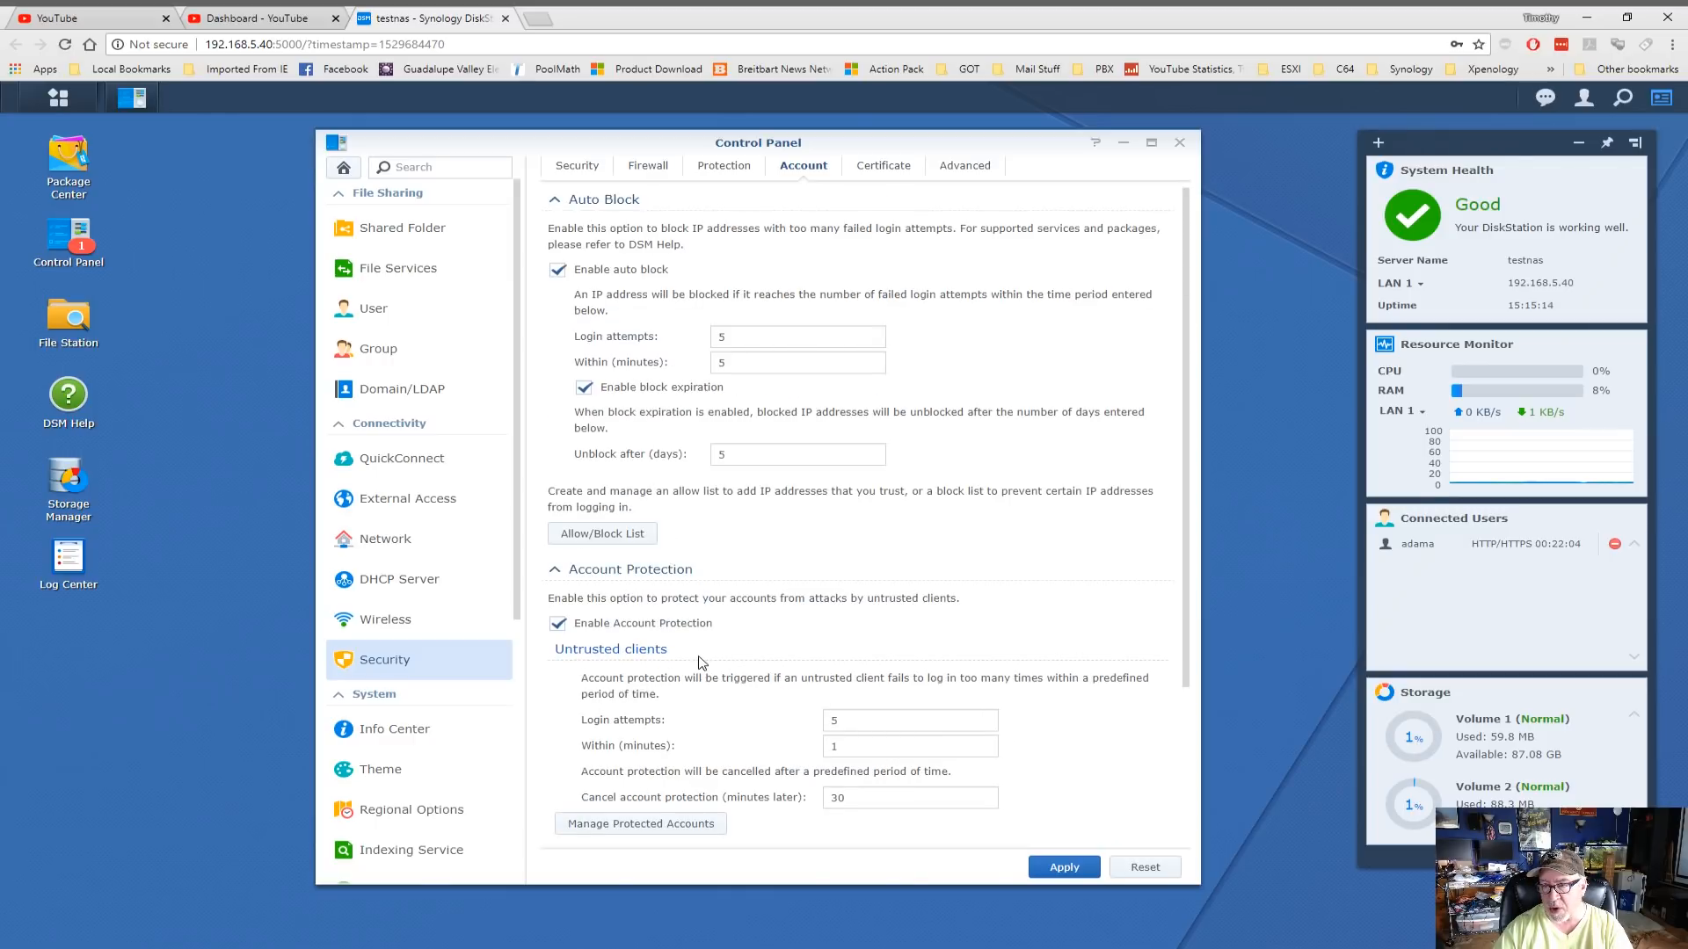
{"action": "scroll", "coordinate": [702, 663], "scroll_direction": "down", "scroll_amount": 2}
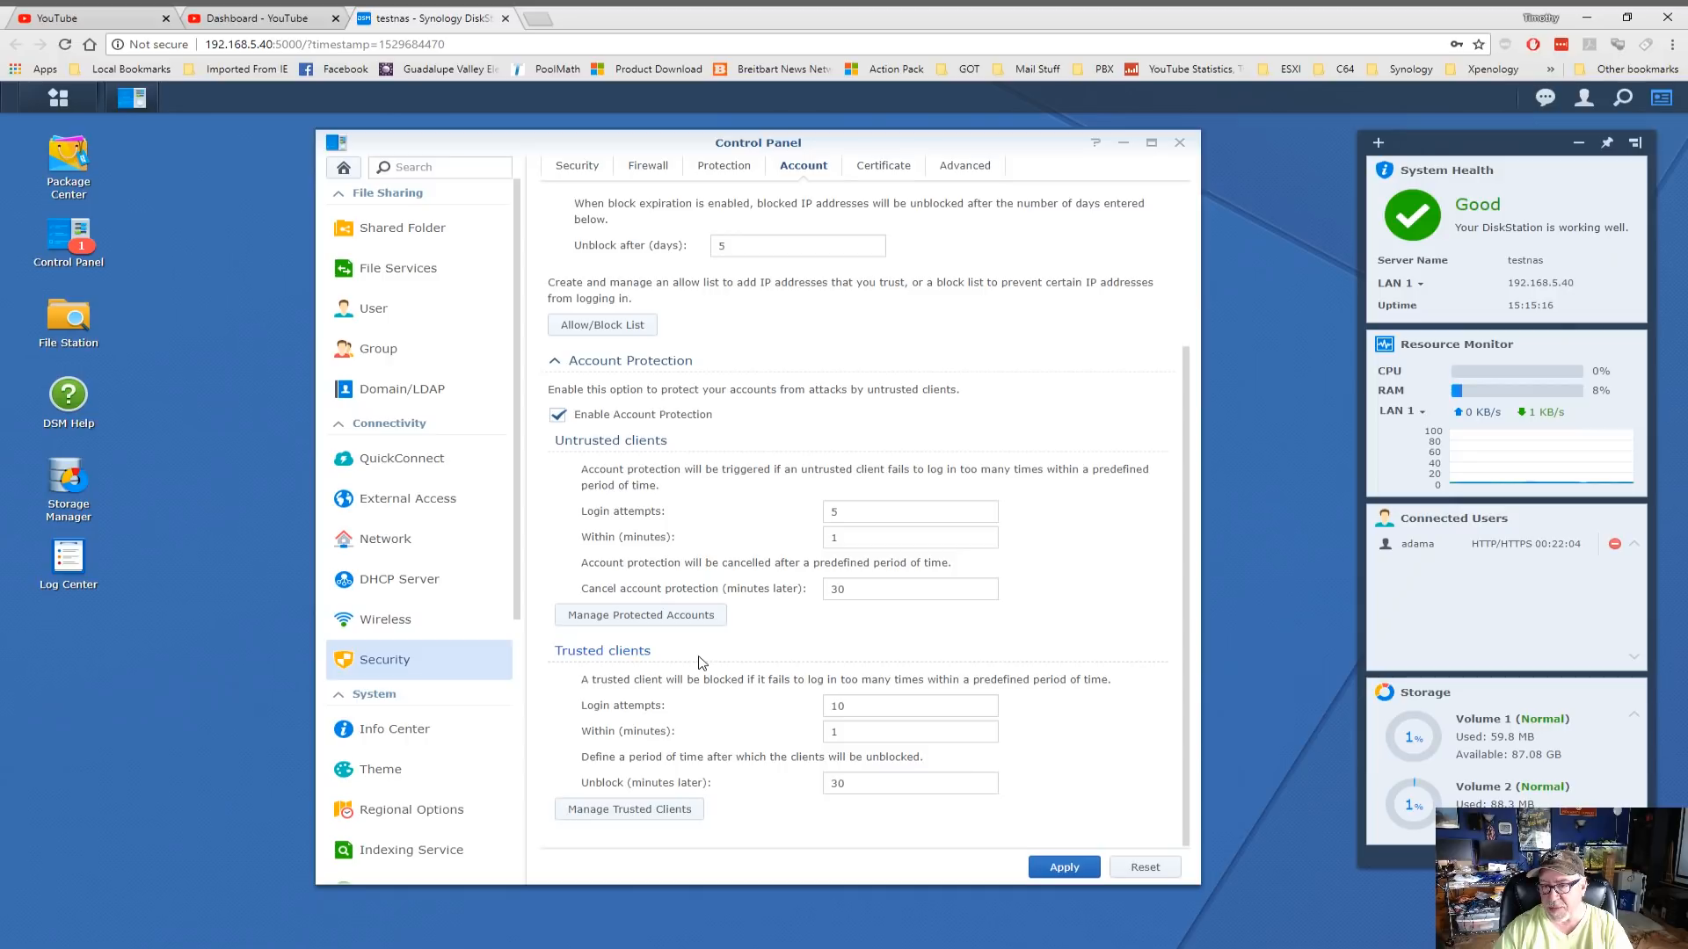
{"action": "left_click", "coordinate": [560, 417]}
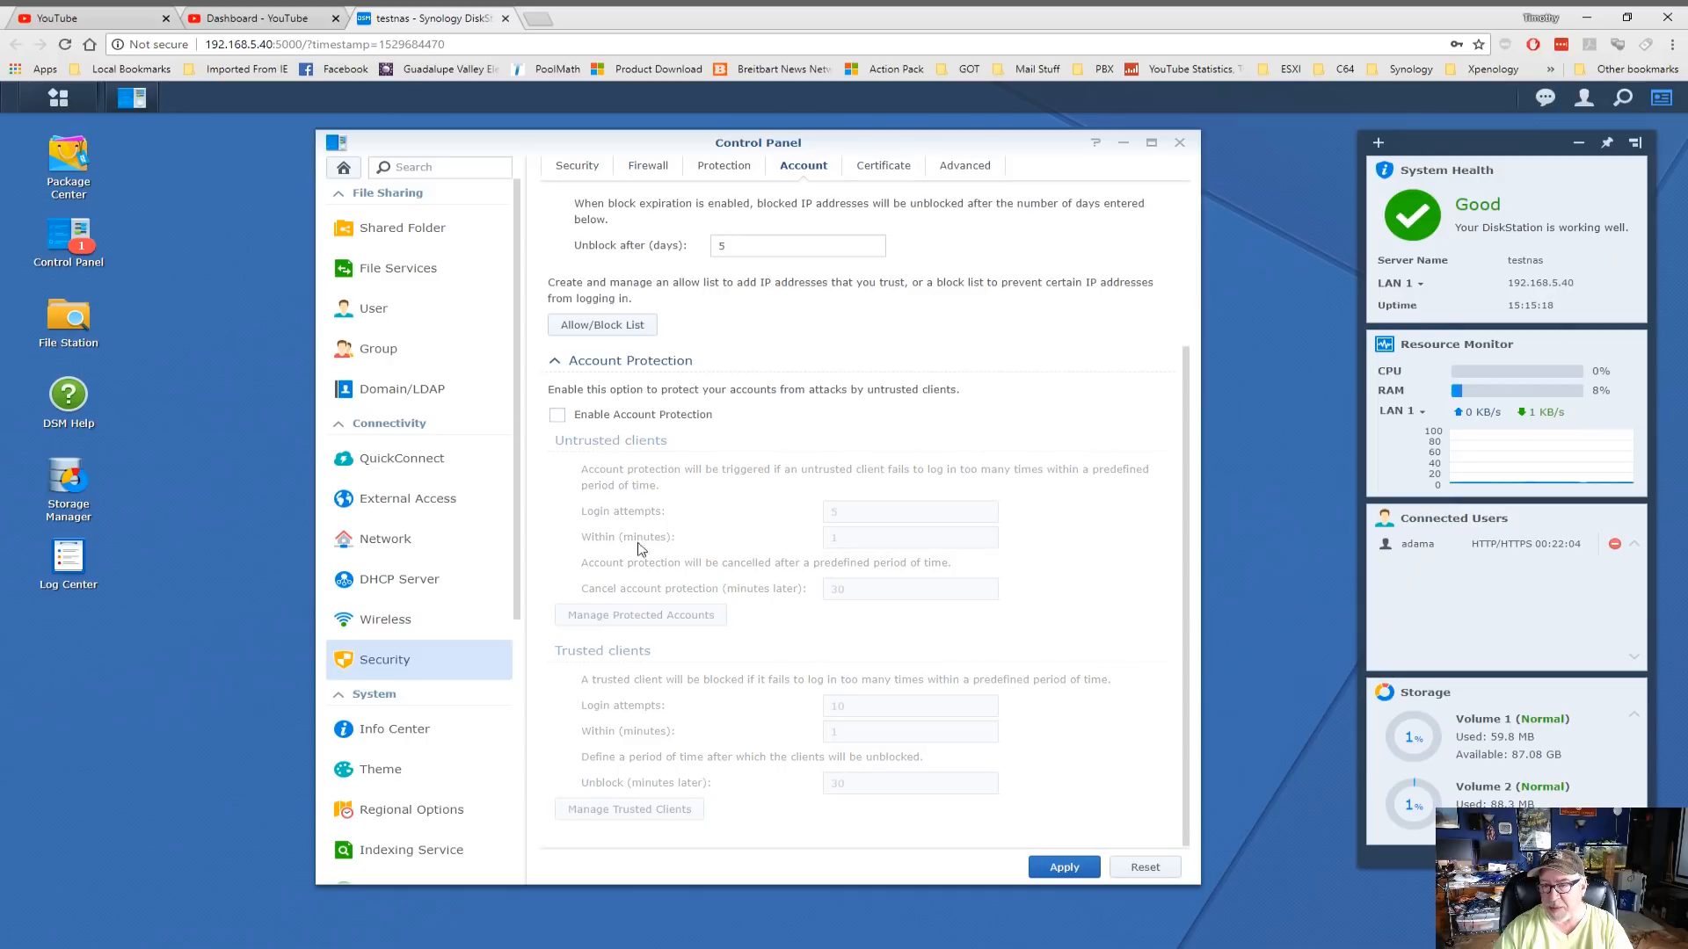
{"action": "scroll", "coordinate": [730, 638], "scroll_direction": "up", "scroll_amount": 2}
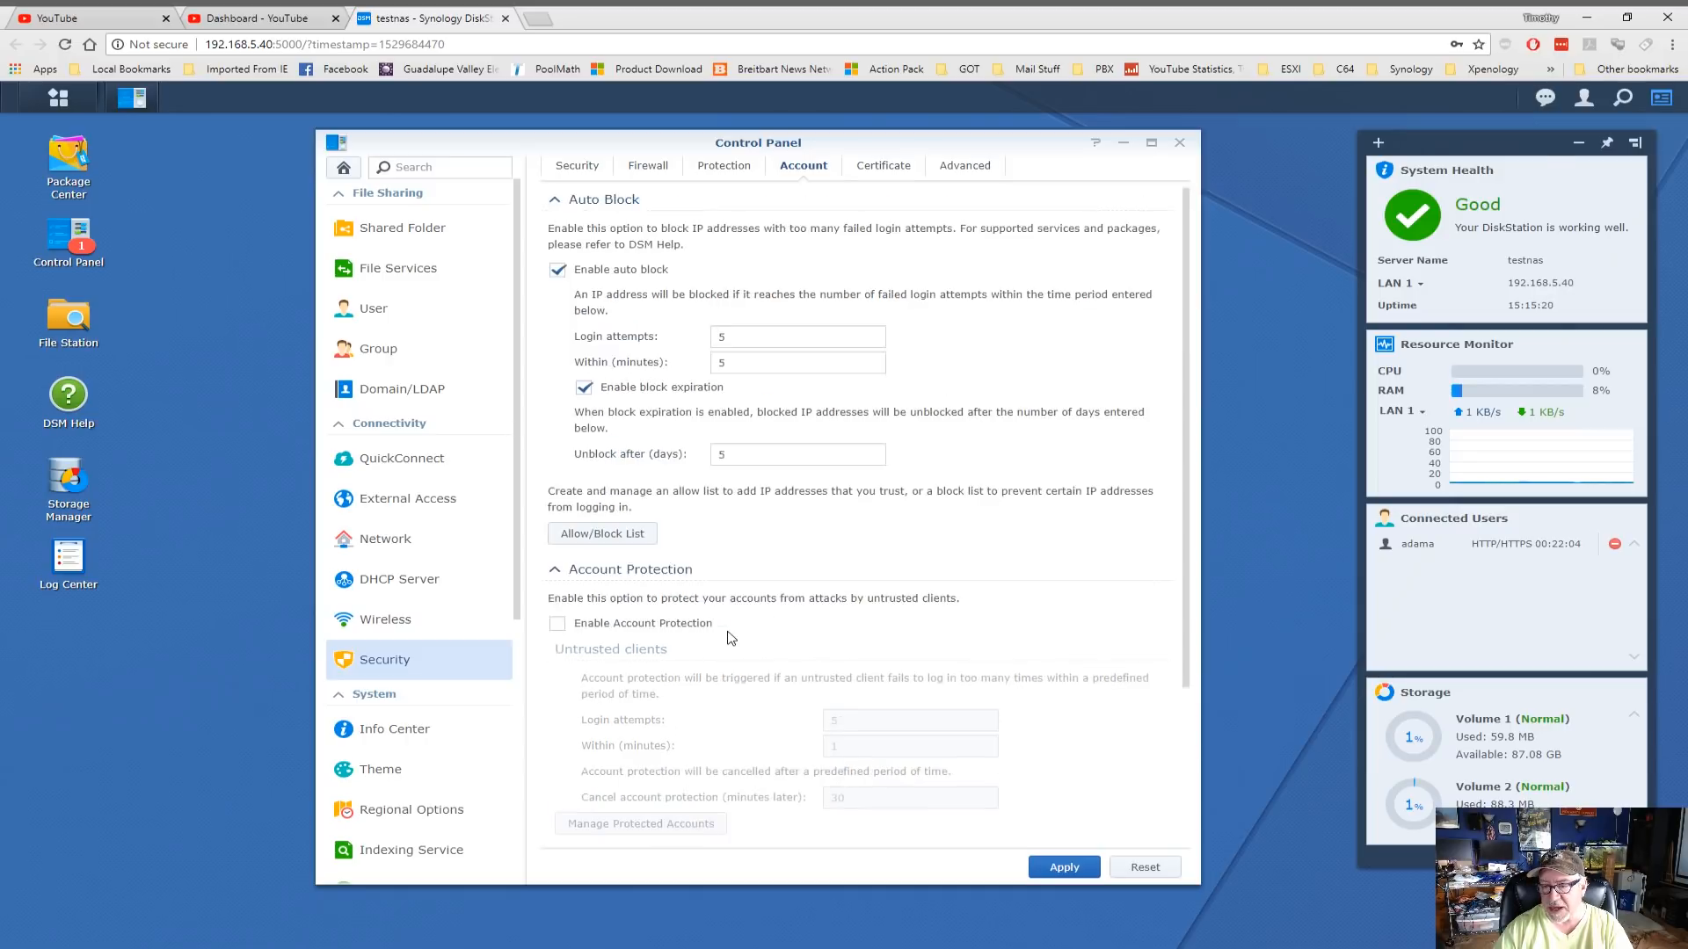
{"action": "scroll", "coordinate": [729, 638], "scroll_direction": "down", "scroll_amount": 2}
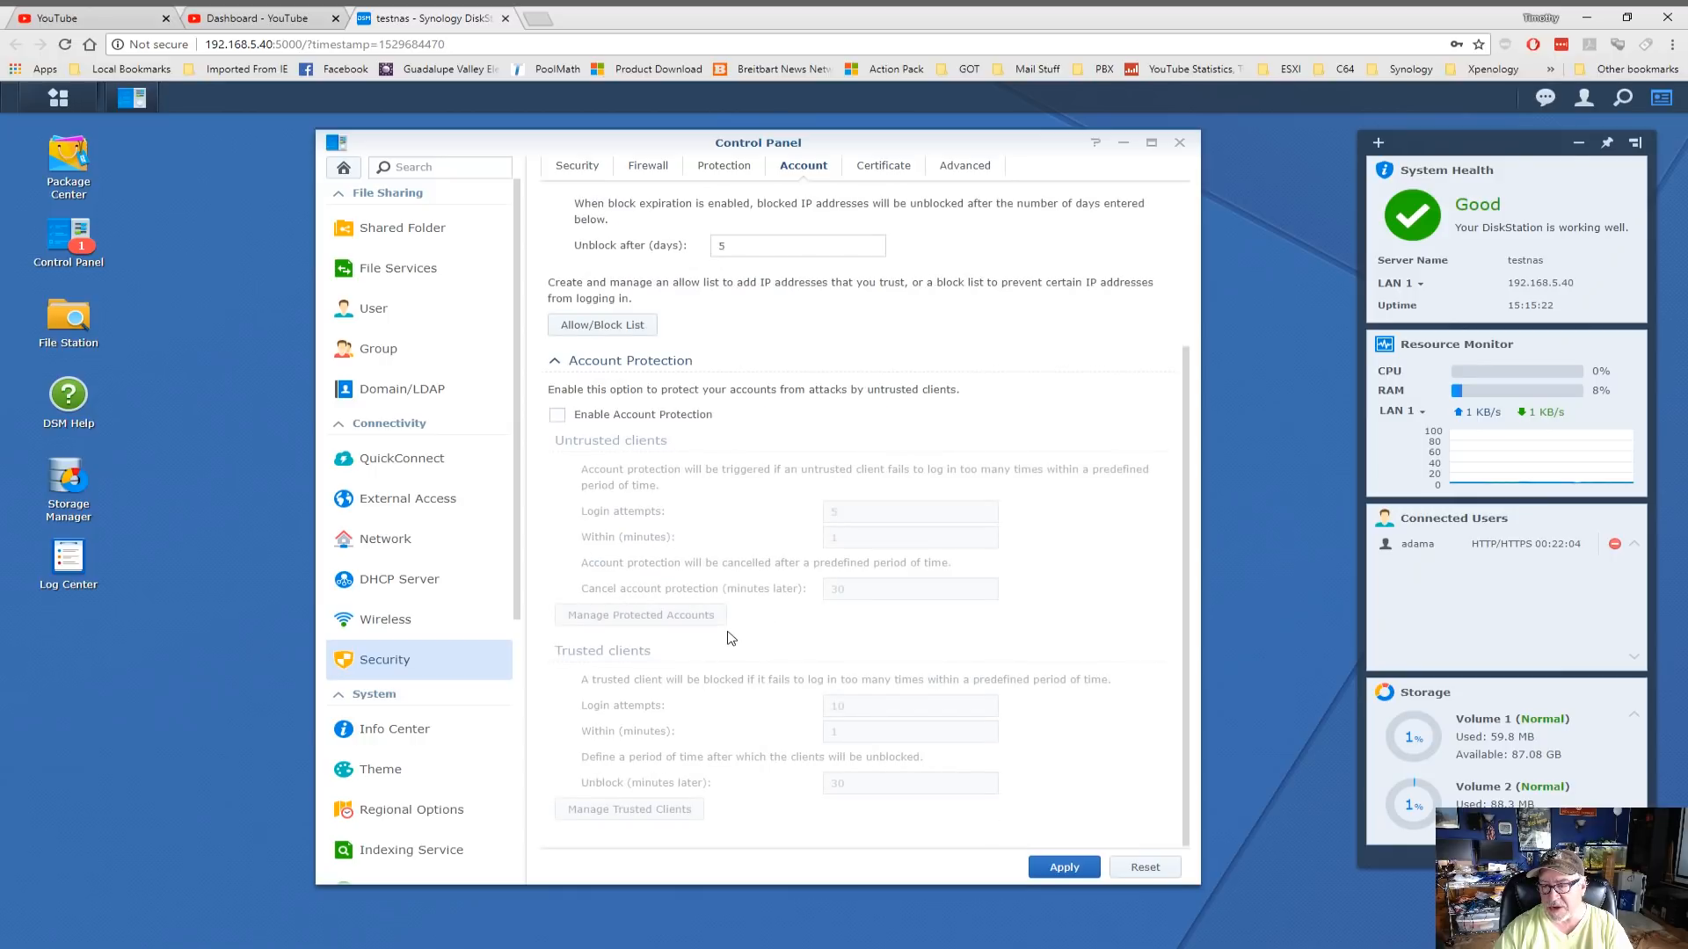
{"action": "scroll", "coordinate": [729, 638], "scroll_direction": "up", "scroll_amount": 2}
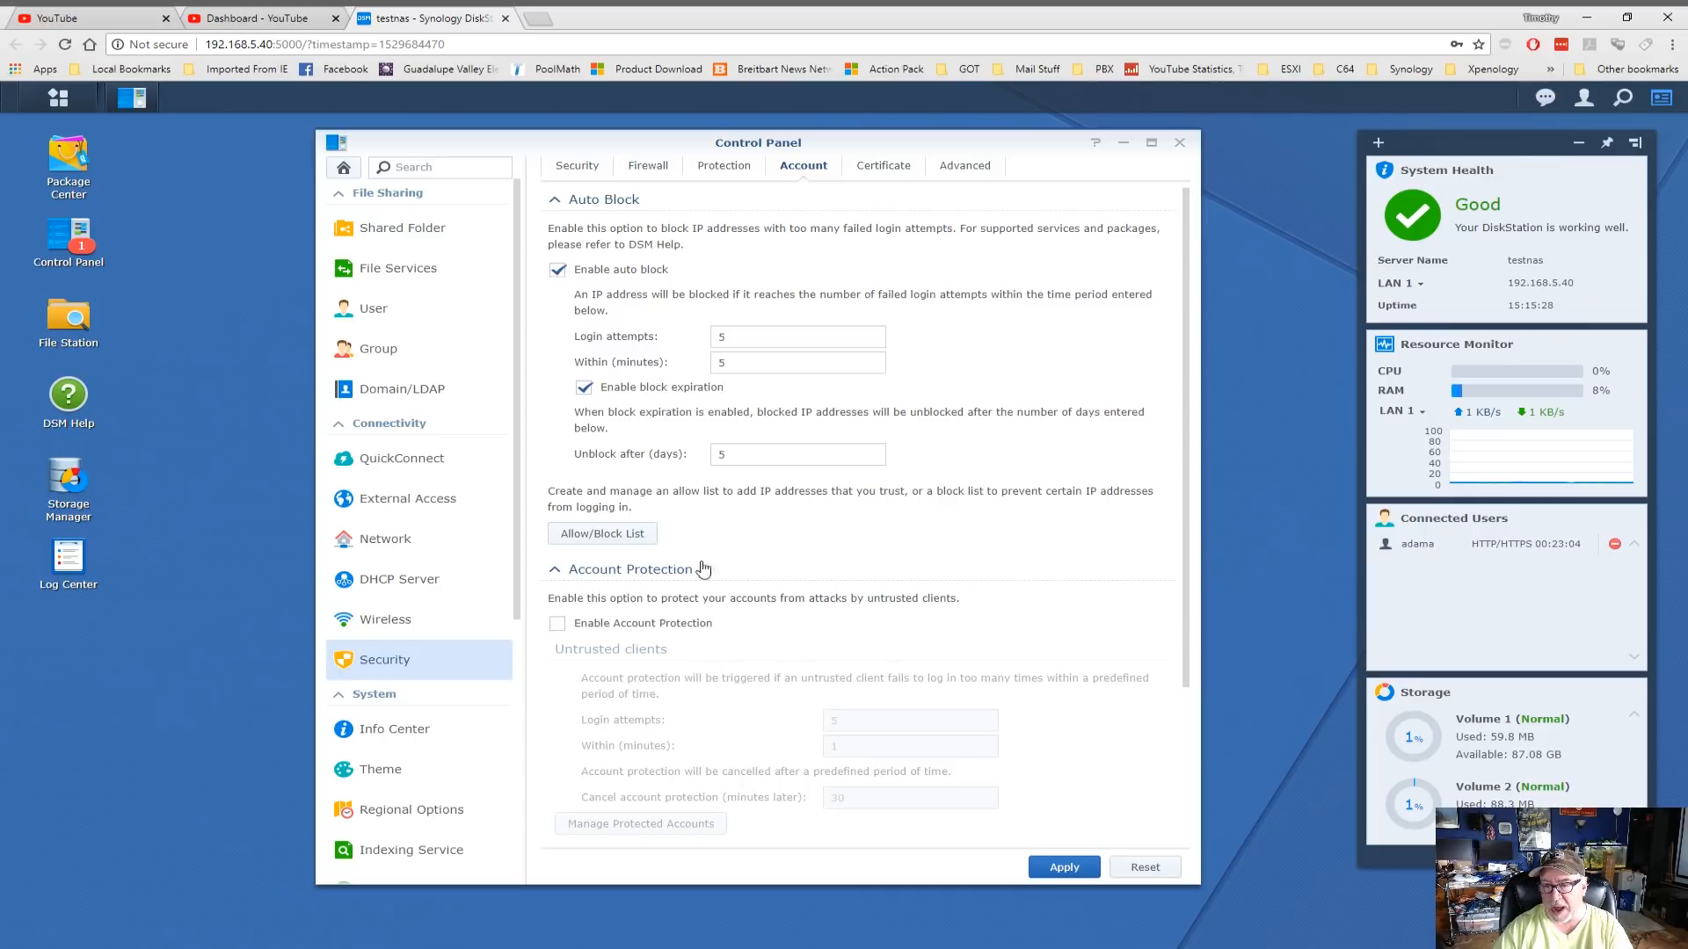
{"action": "left_click", "coordinate": [1065, 866]}
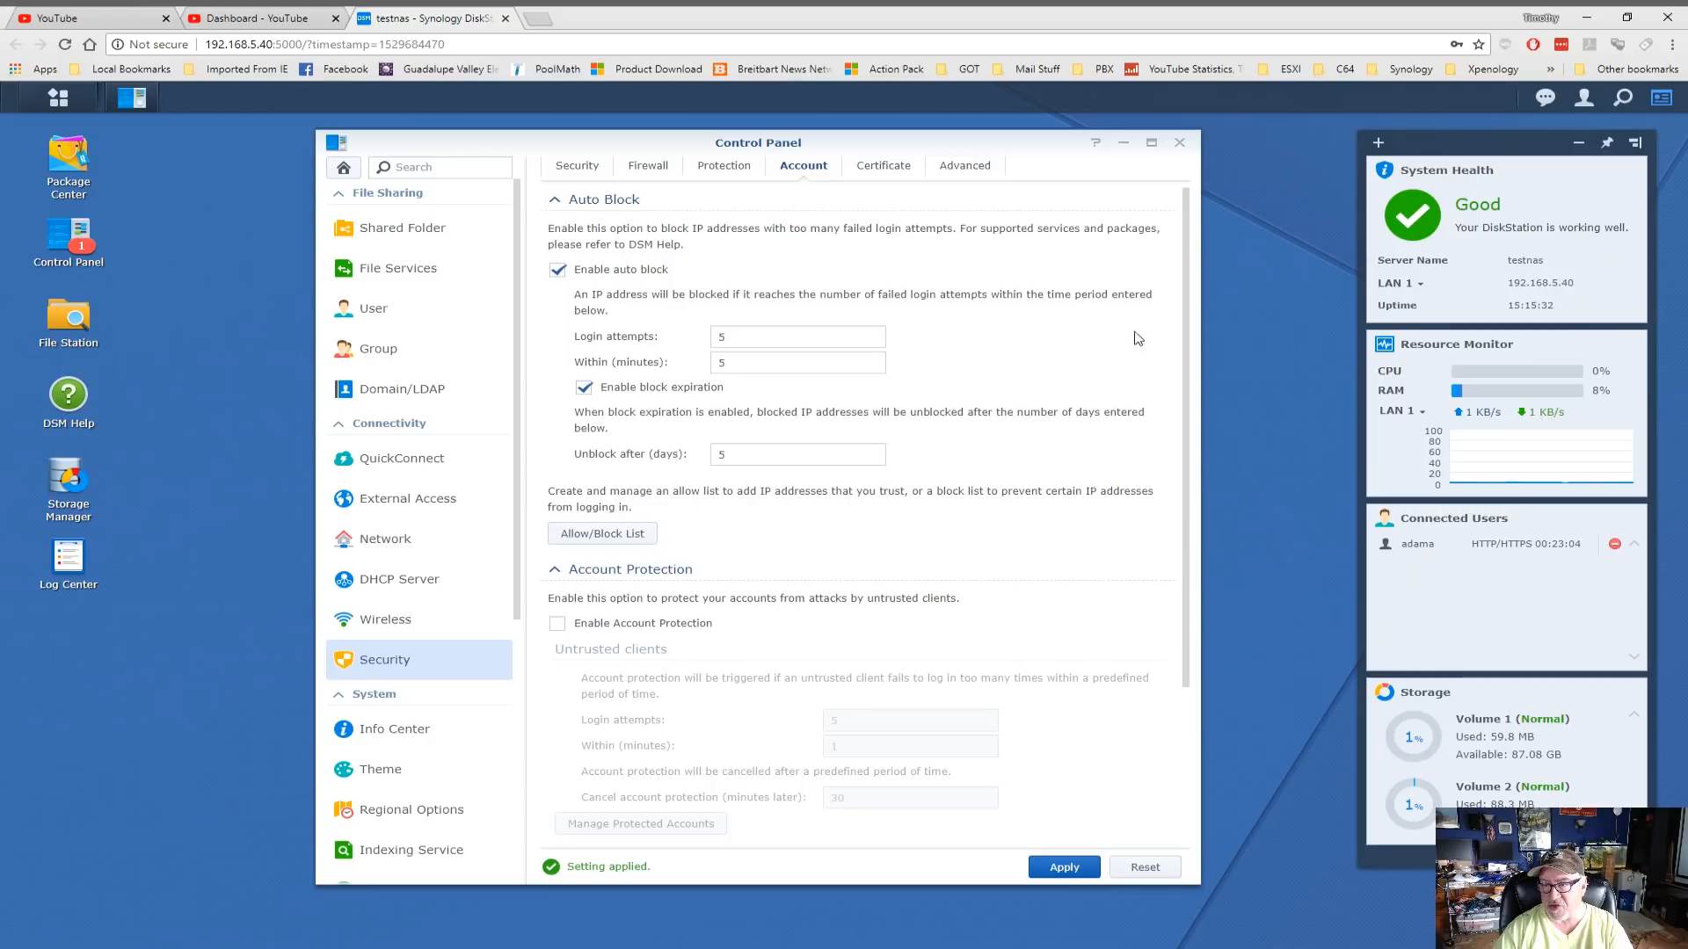
{"action": "left_click", "coordinate": [882, 171]}
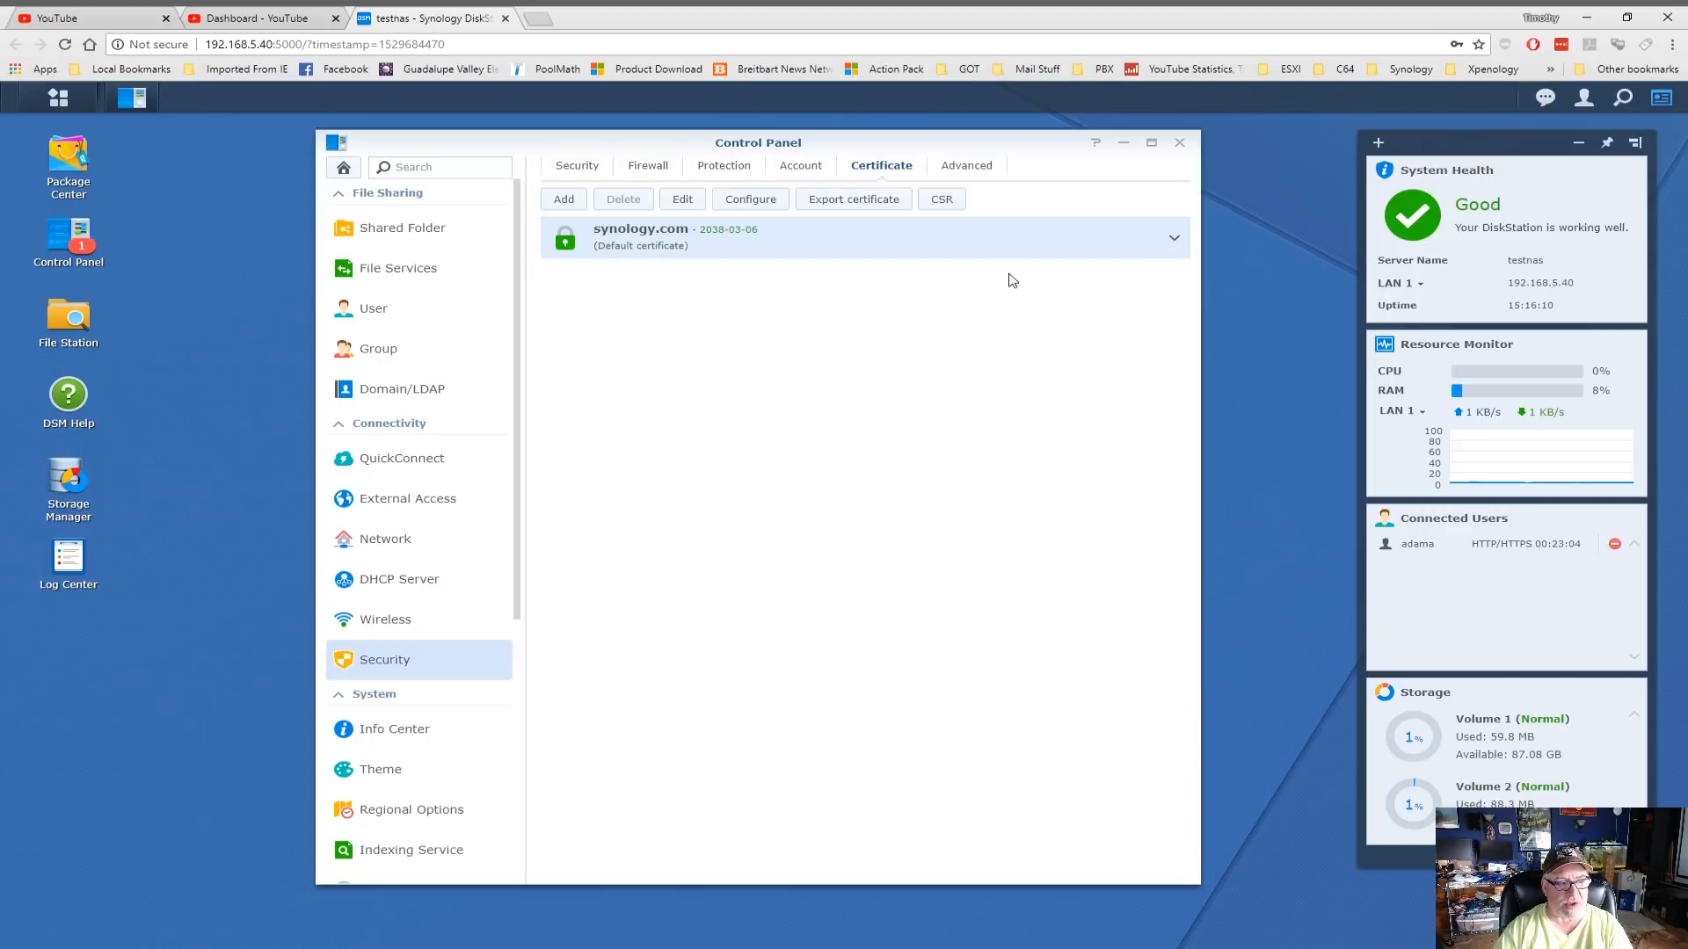
On the Advanced tab, leave the cipher suite at Intermediate compatibility, apply, and close Control Panel
{"action": "left_click", "coordinate": [961, 167]}
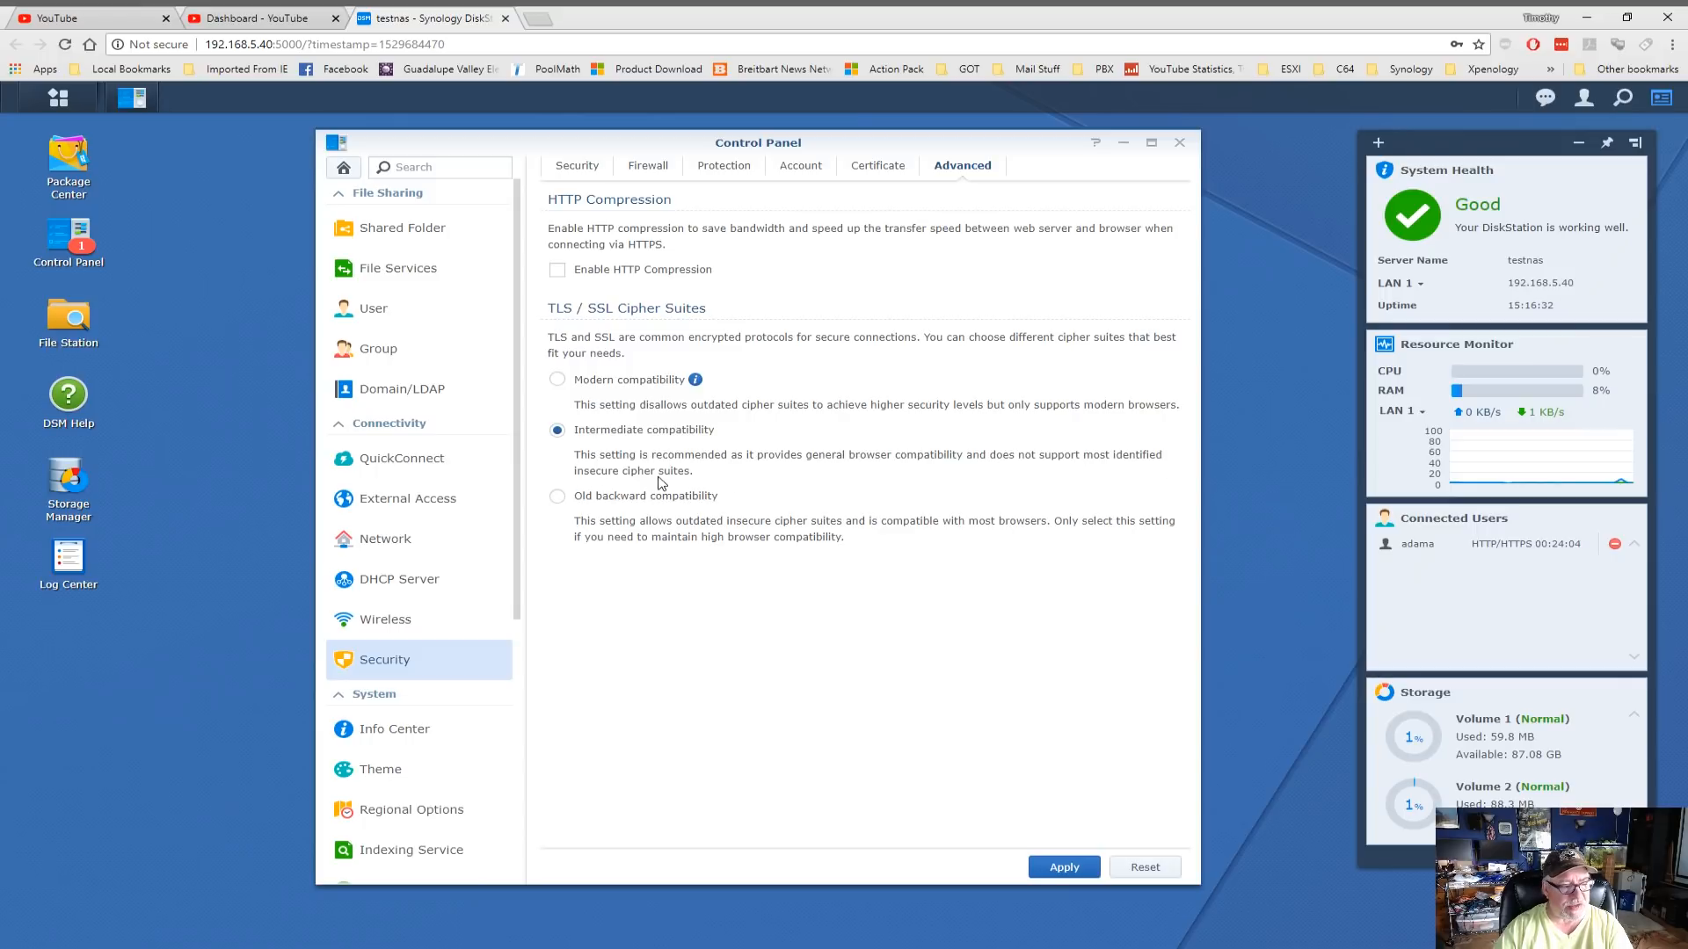
{"action": "mouse_move", "coordinate": [696, 381]}
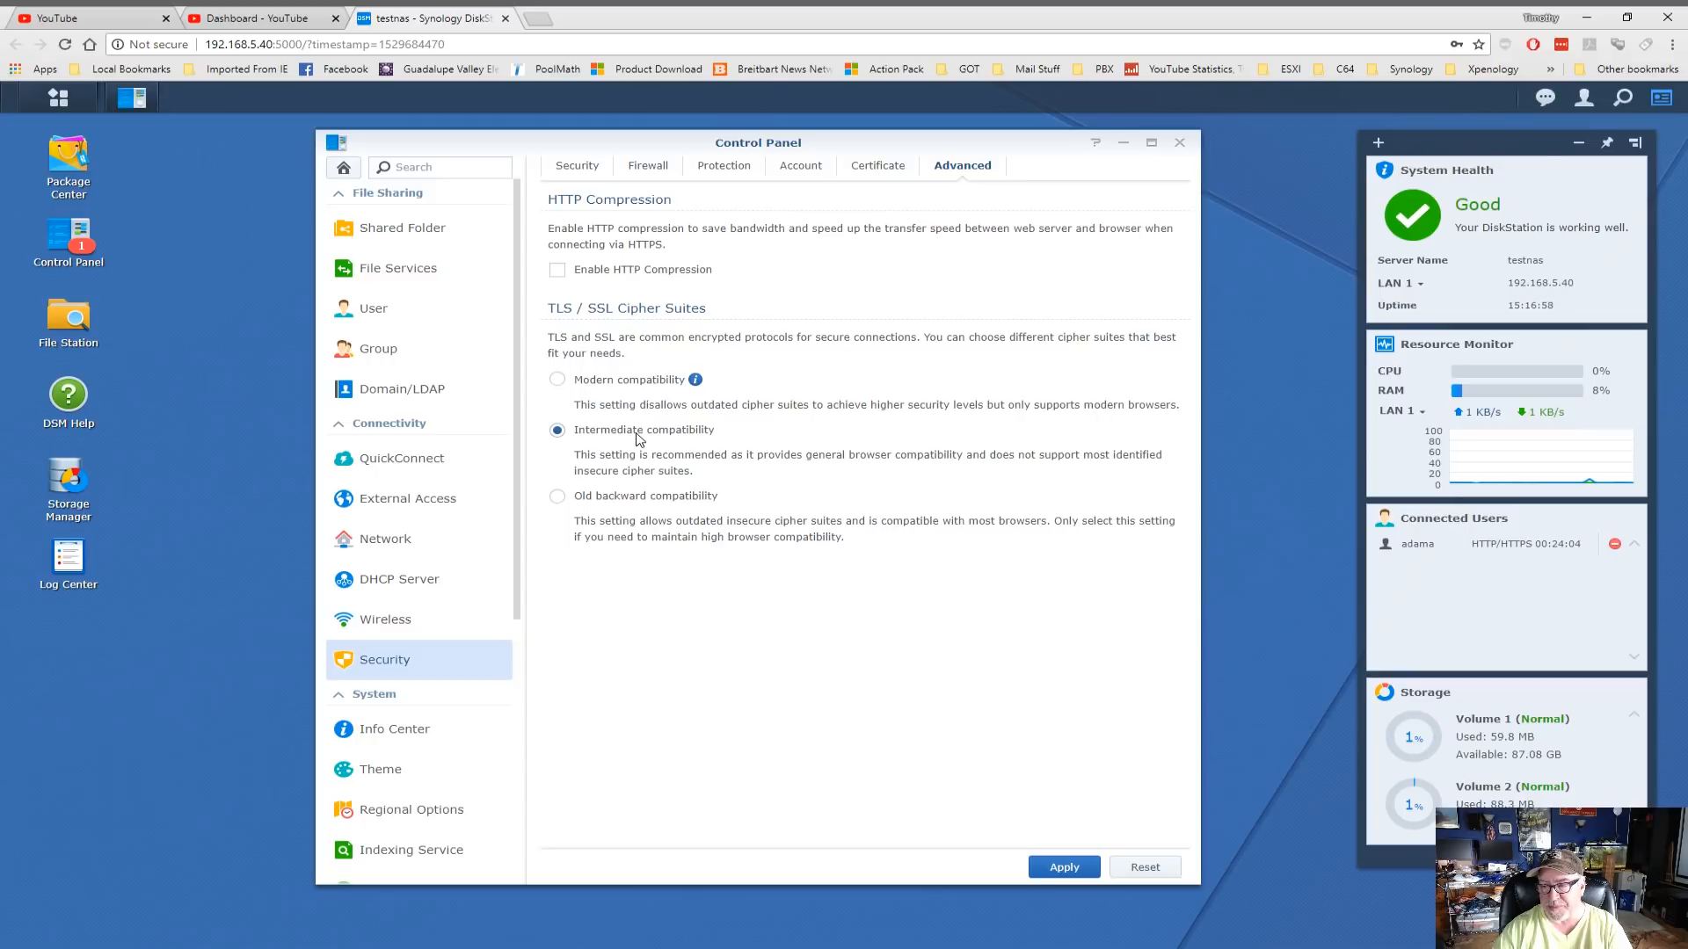
{"action": "left_click", "coordinate": [1073, 869]}
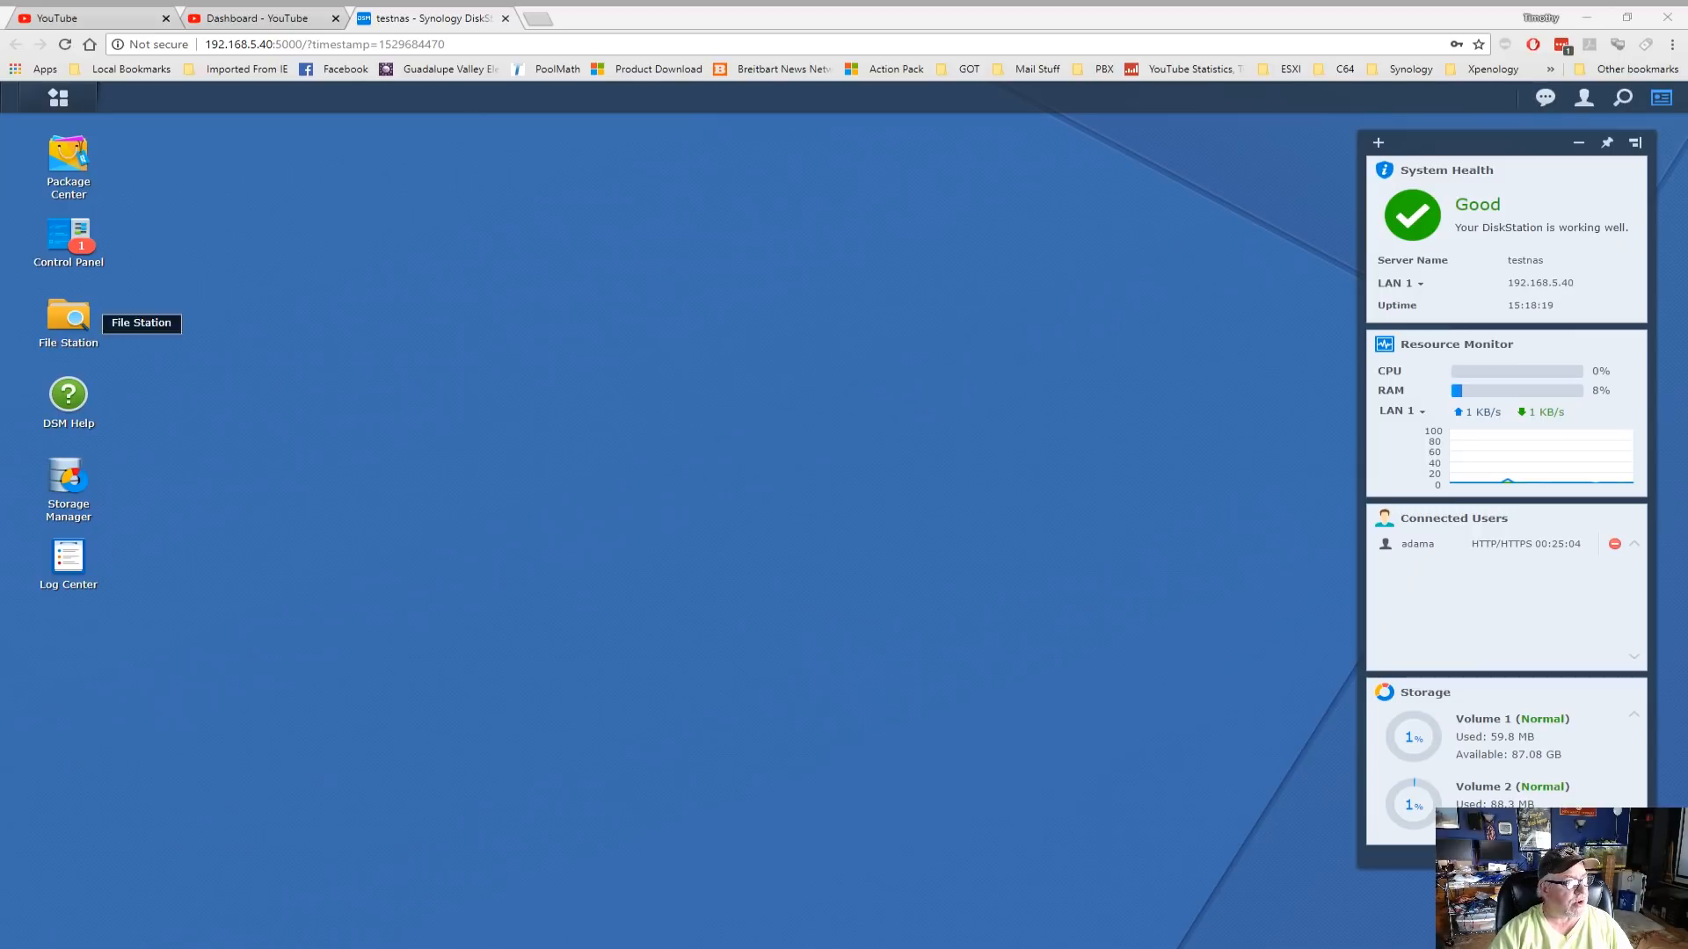
Show Control Panel's Network DSM Settings with HTTP port 5000 and HTTPS port 5001
{"action": "left_click", "coordinate": [76, 242]}
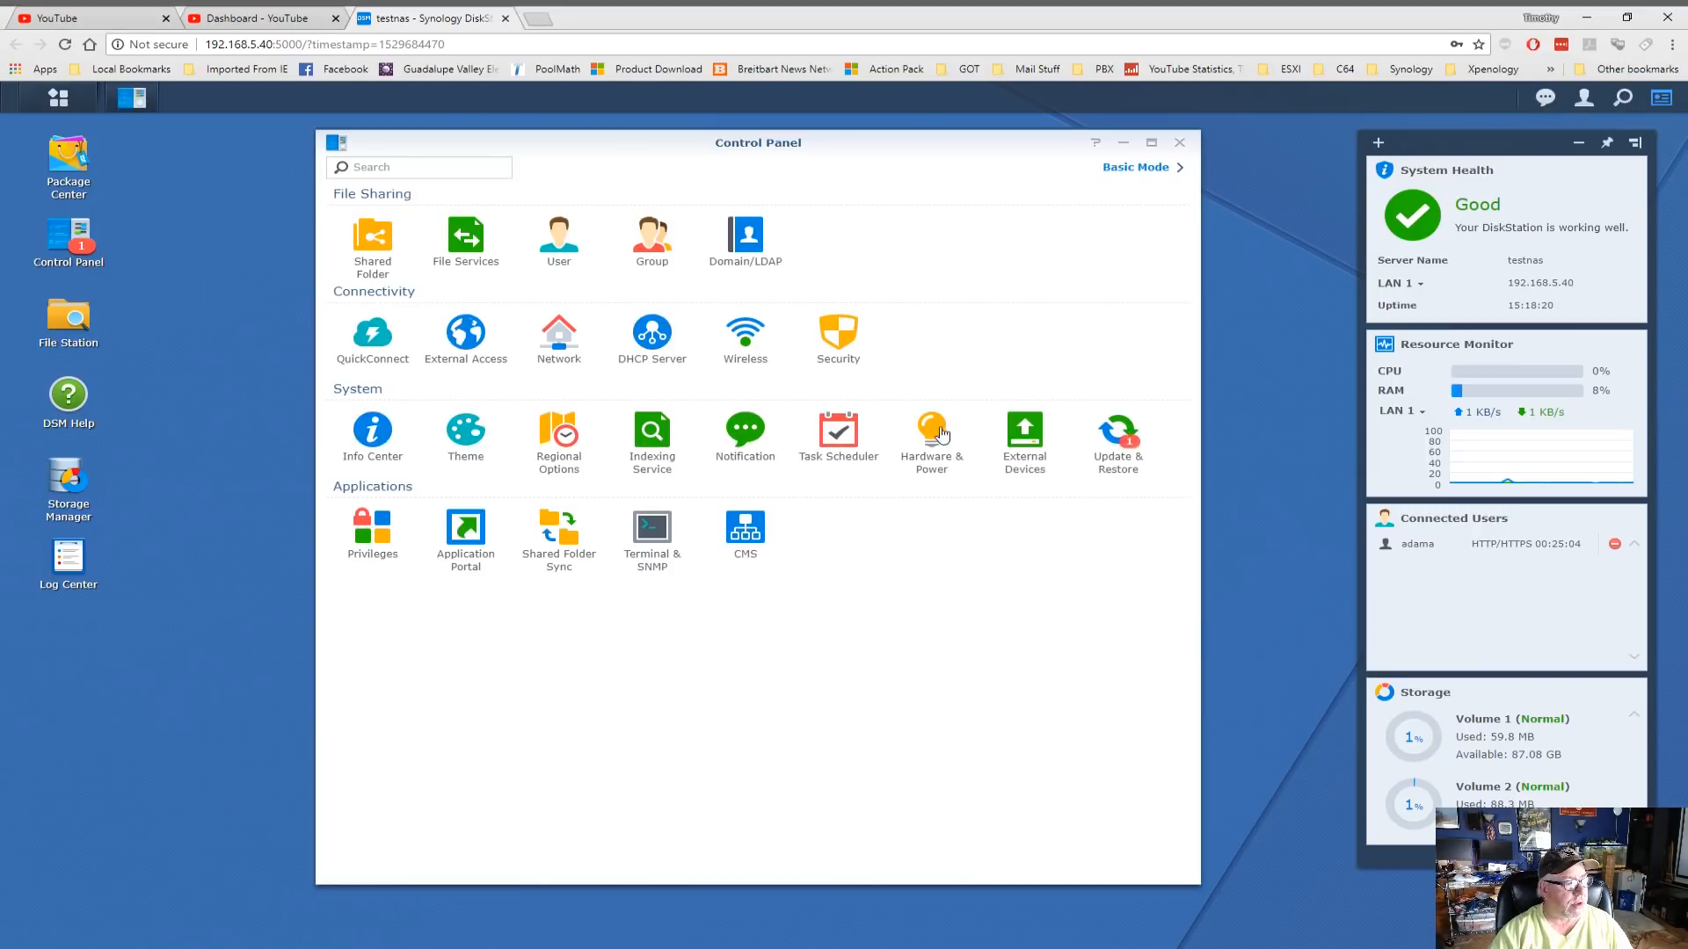
{"action": "left_click", "coordinate": [576, 350]}
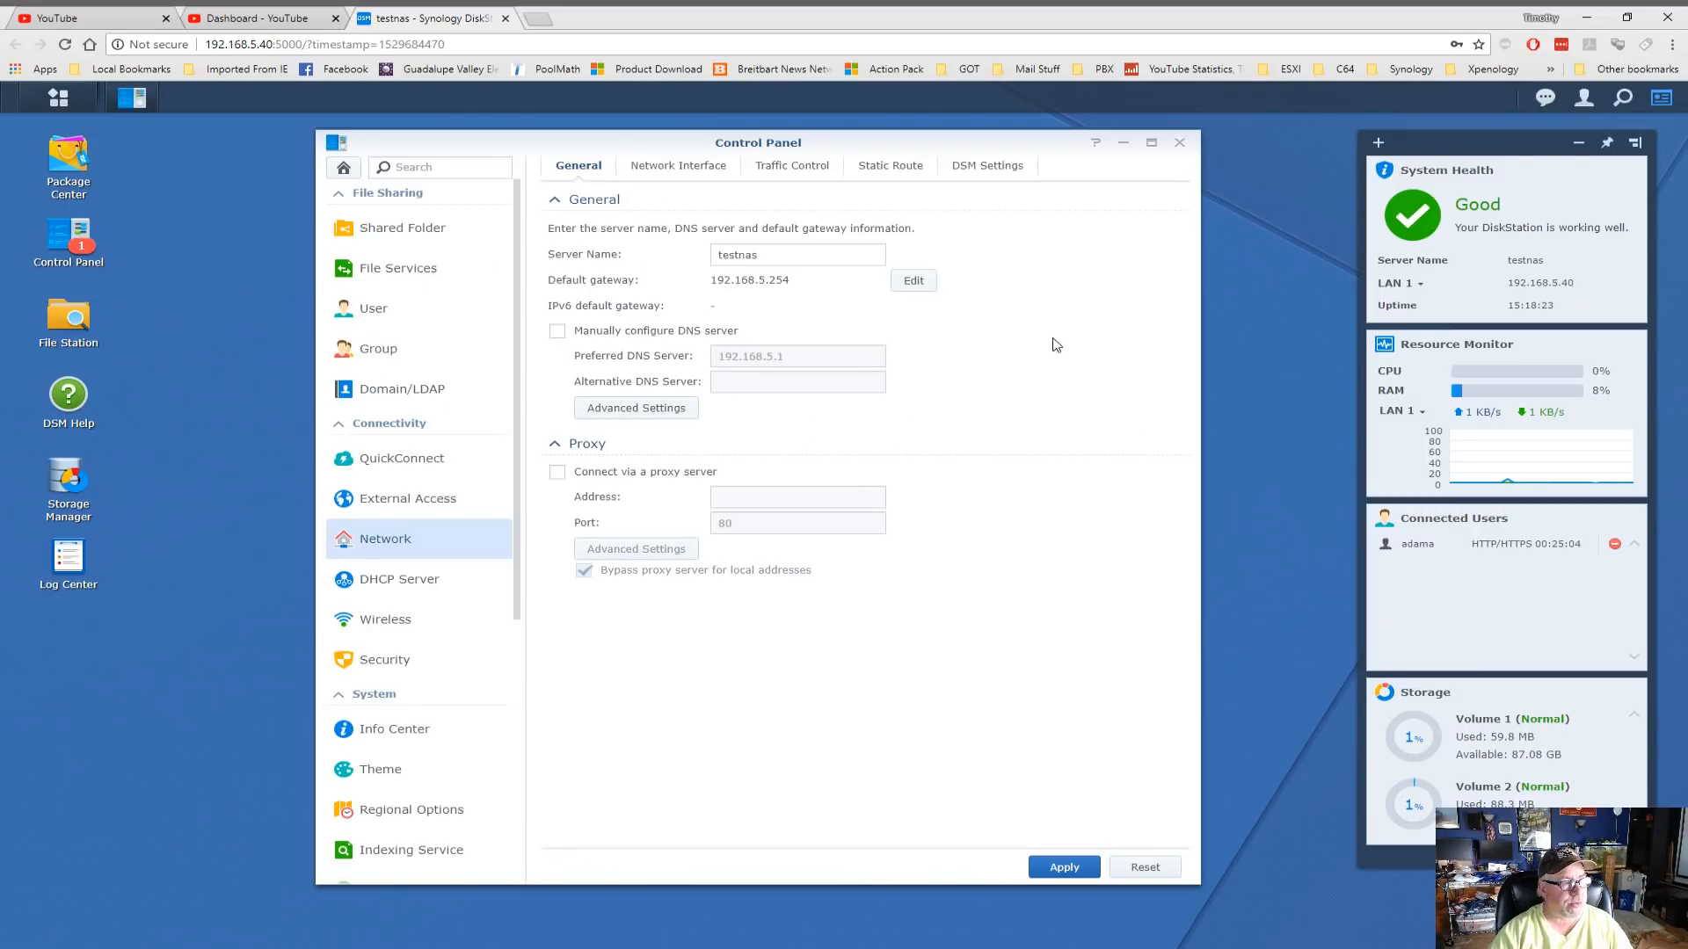
{"action": "left_click", "coordinate": [986, 173]}
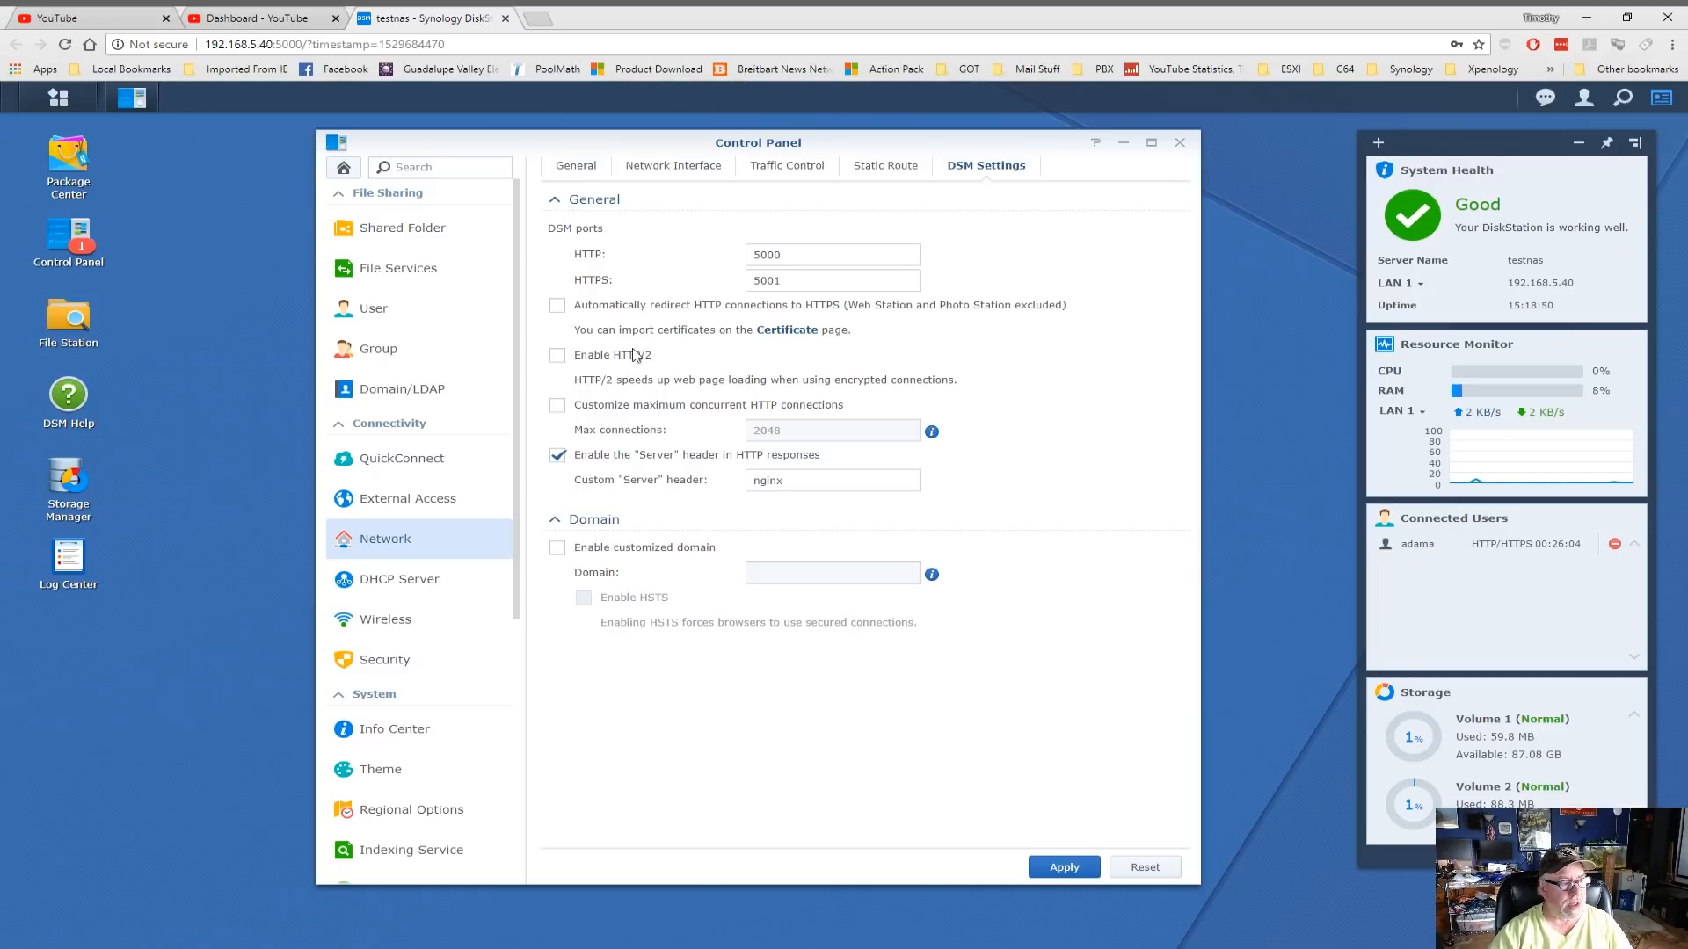
Set DSM's HTTP port to 5020 and HTTPS to 5021, enable HTTPS redirection, and apply
{"action": "left_click", "coordinate": [810, 258]}
{"action": "left_click_drag", "start_coordinate": [810, 258], "coordinate": [701, 261]}
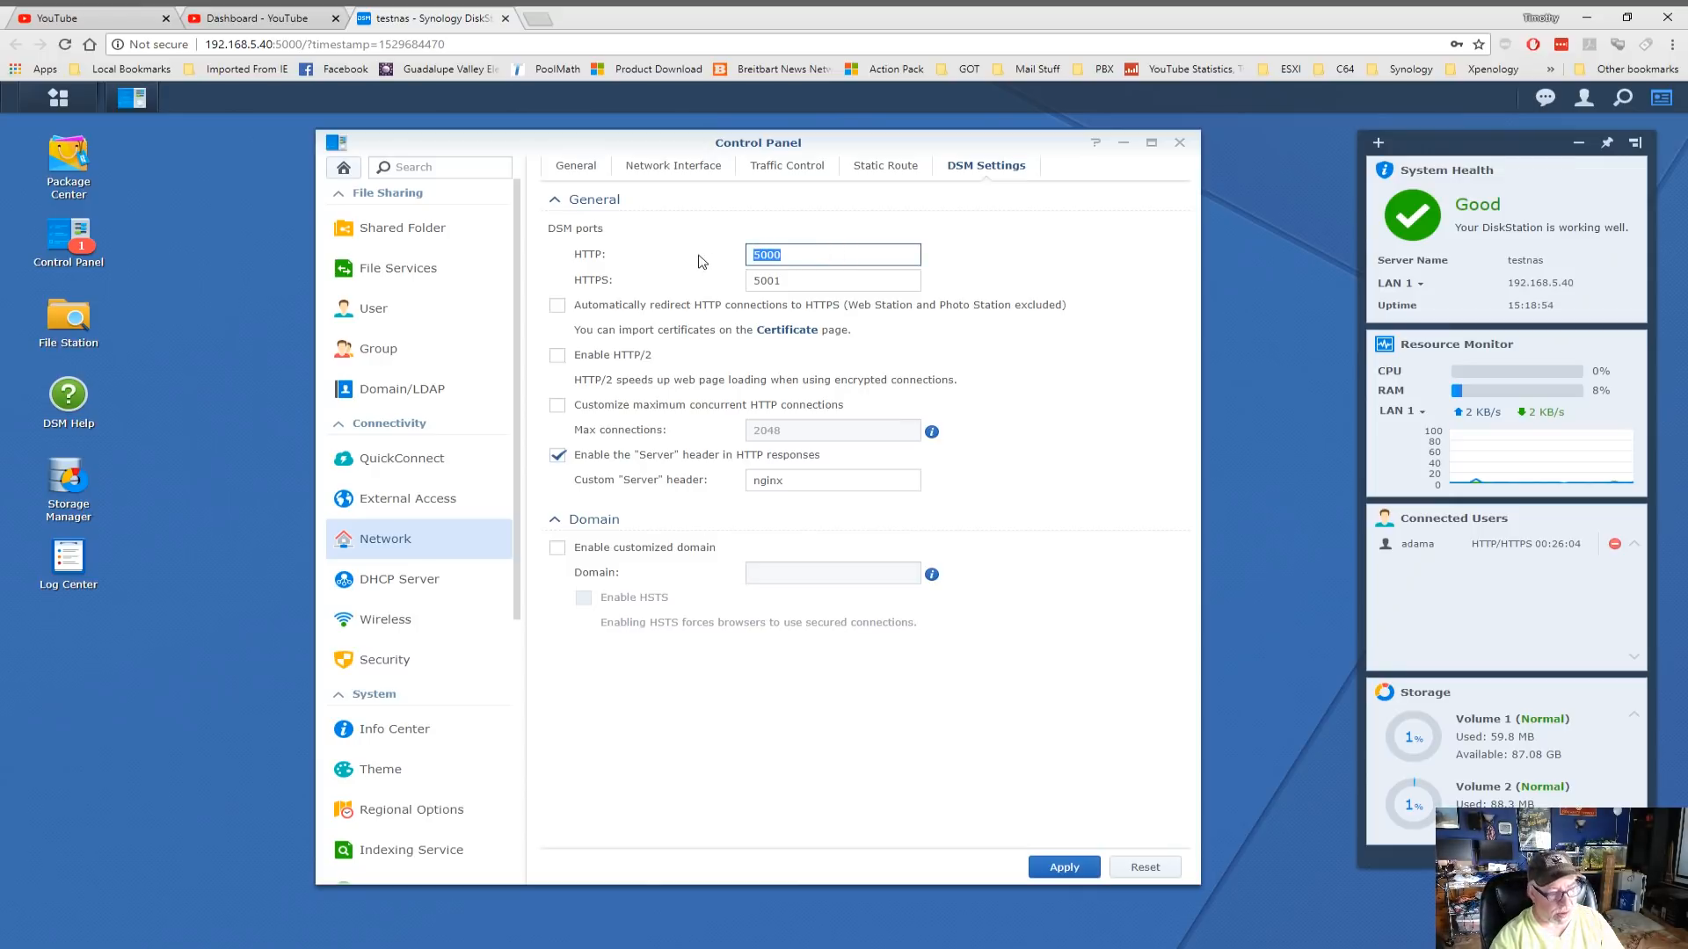
{"action": "type", "text": "5"}
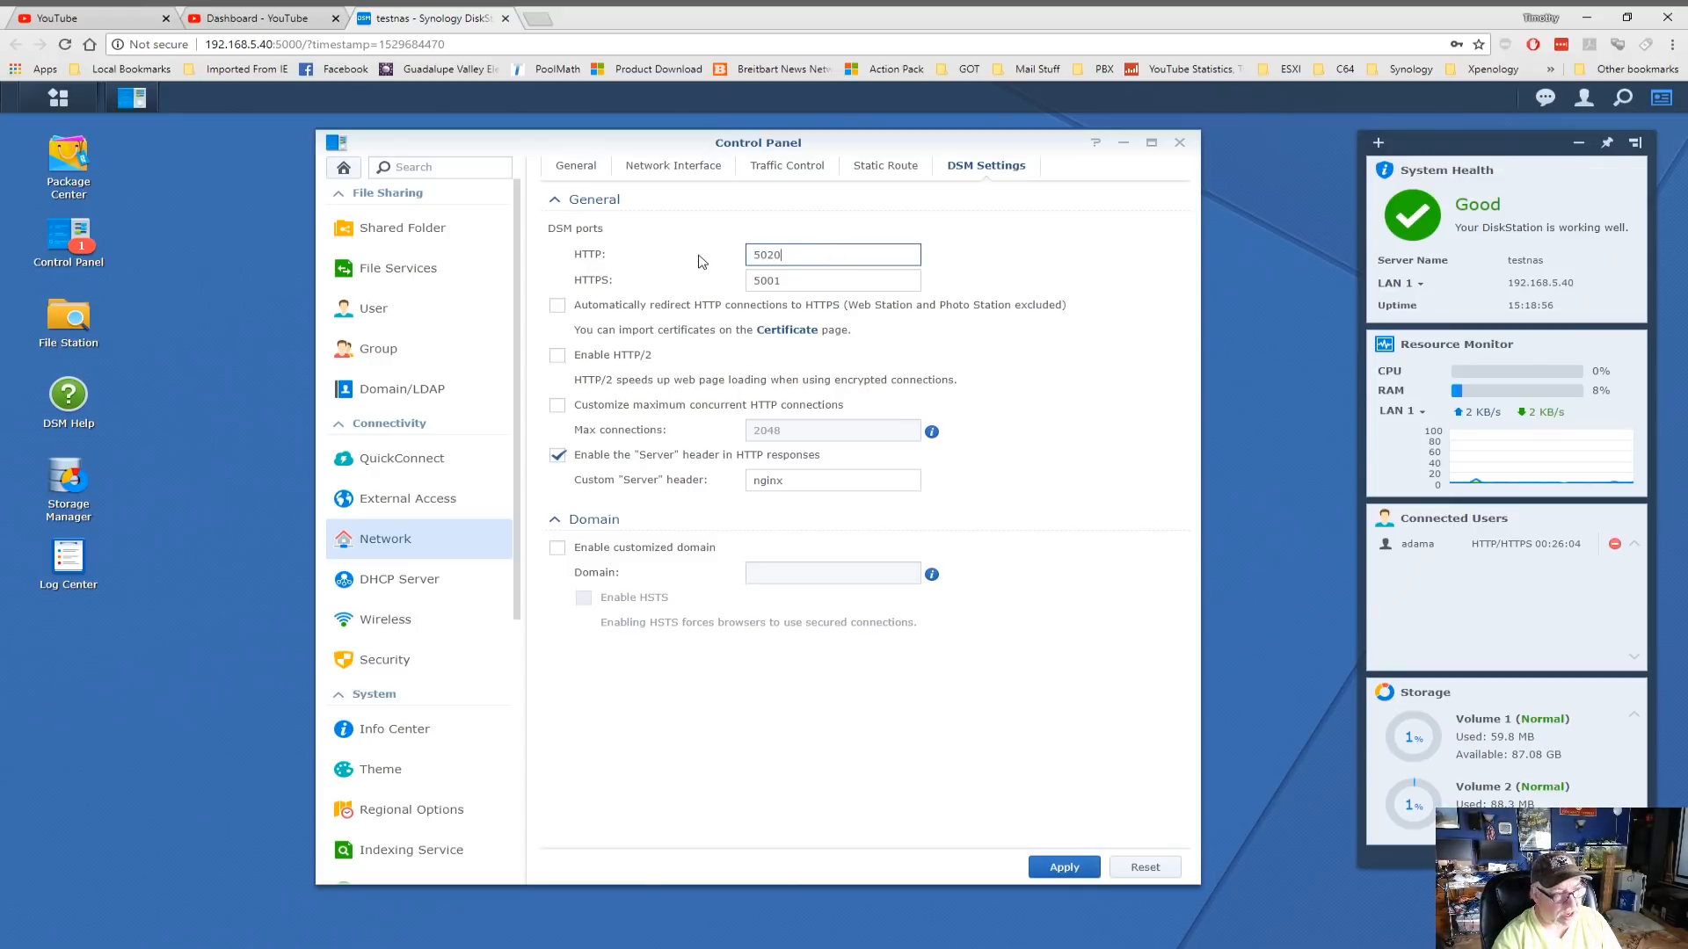
{"action": "key", "text": "Tab"}
{"action": "type", "text": "5021"}
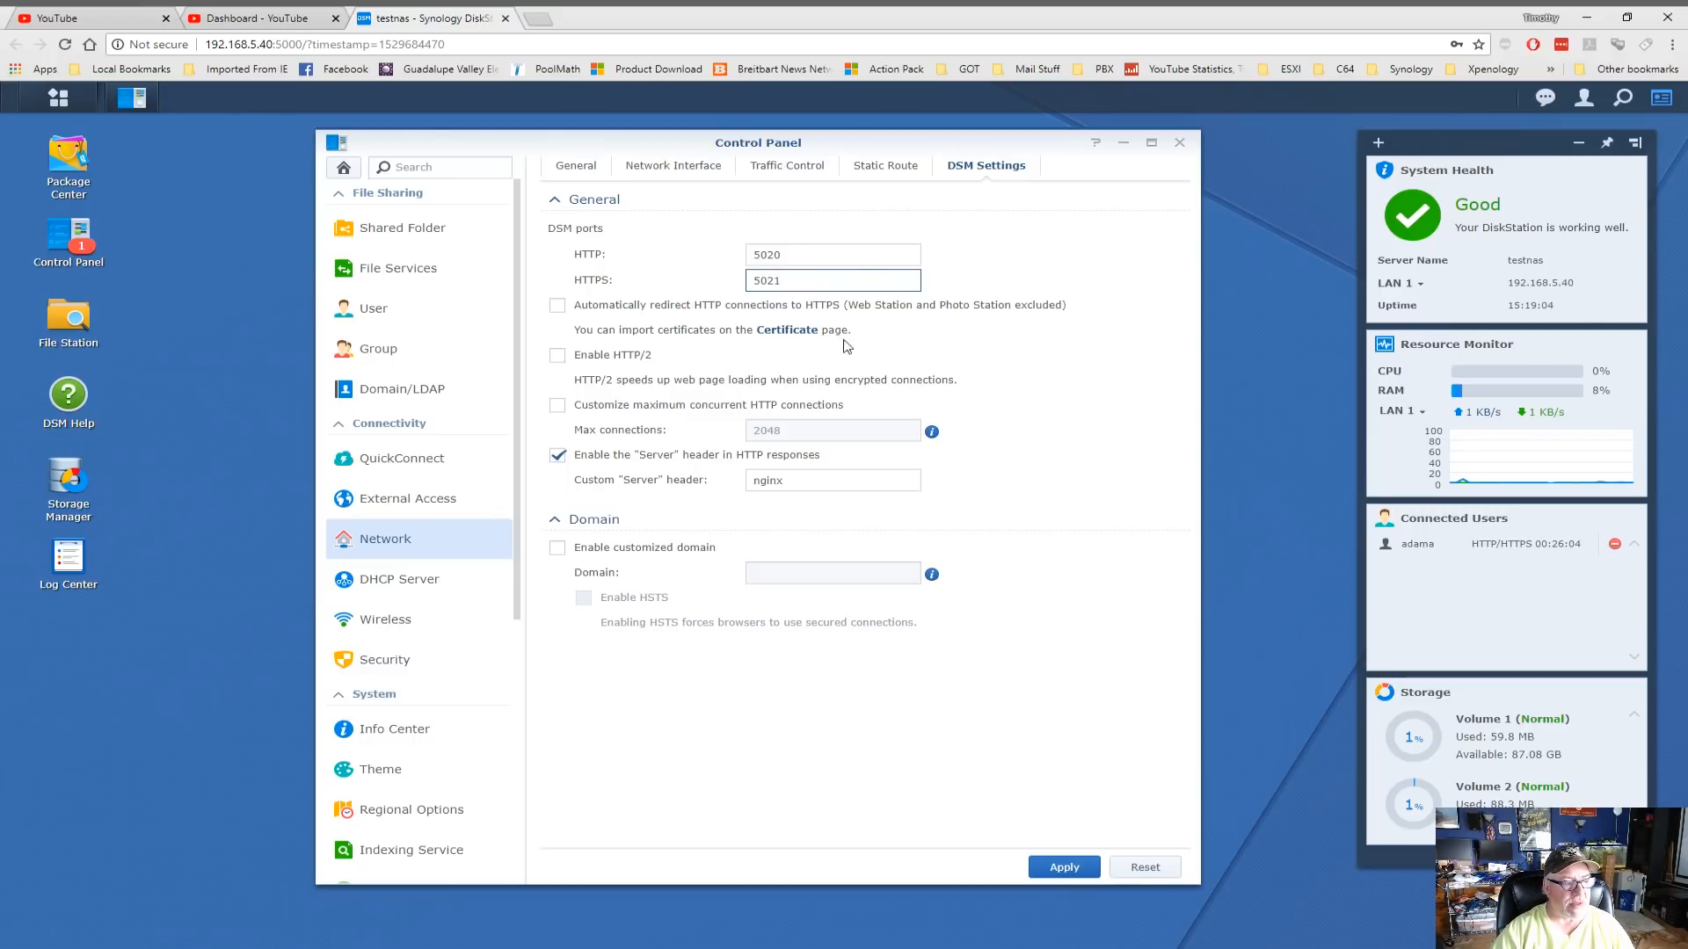
{"action": "left_click", "coordinate": [559, 307]}
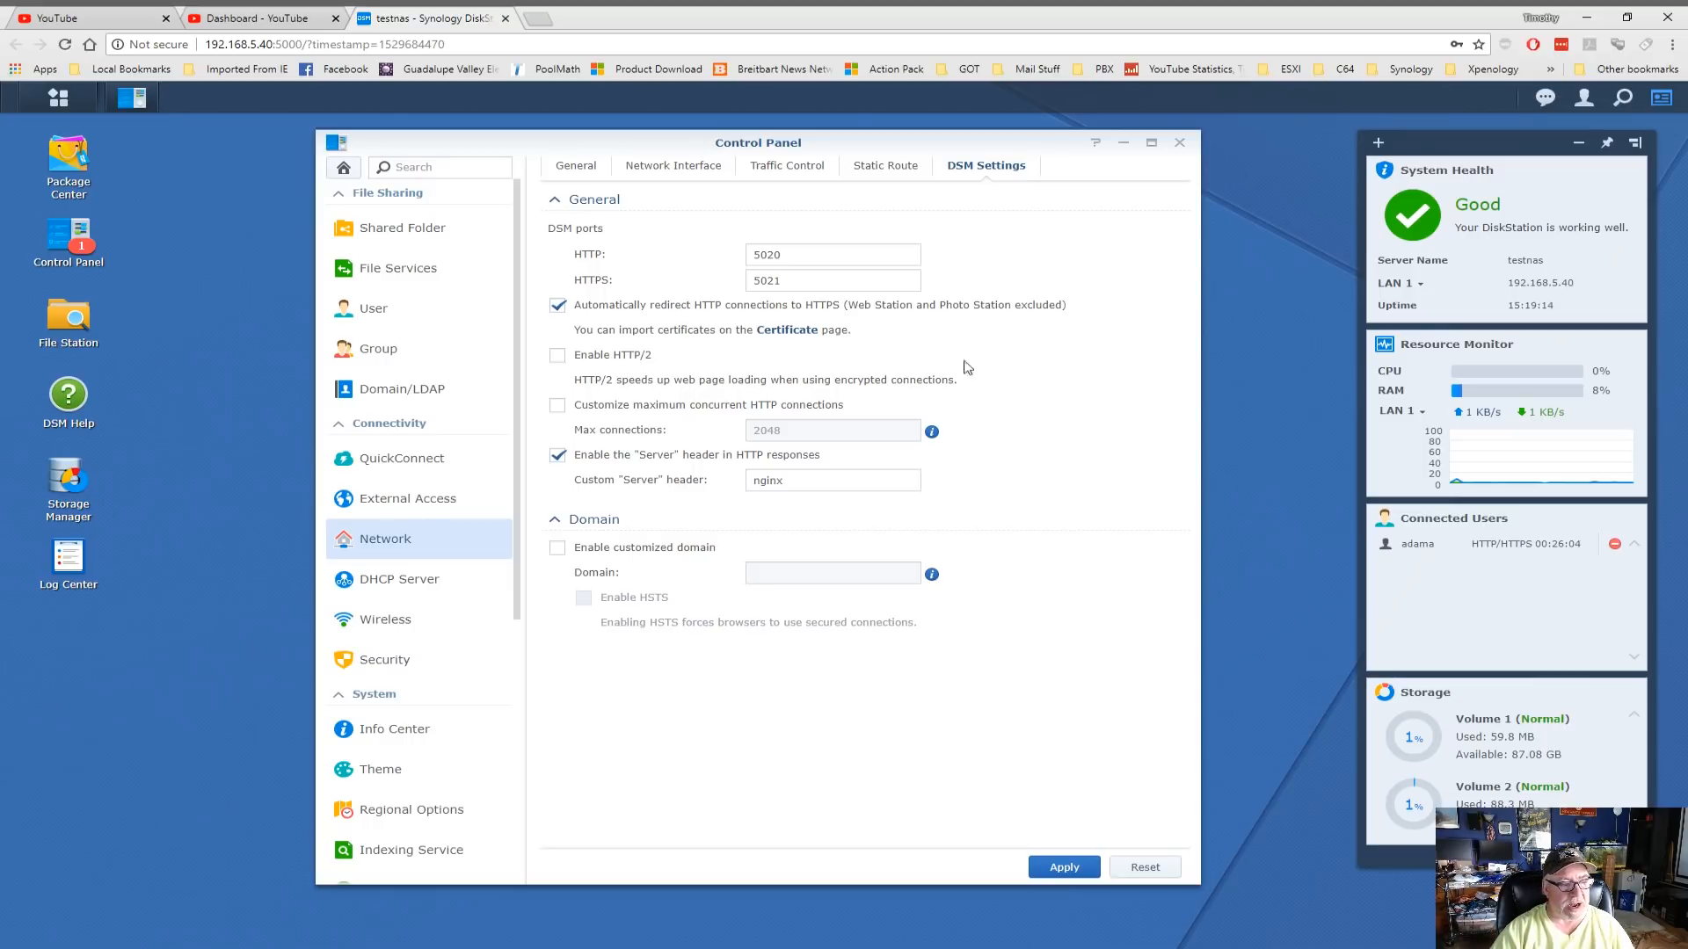
{"action": "left_click", "coordinate": [1070, 868]}
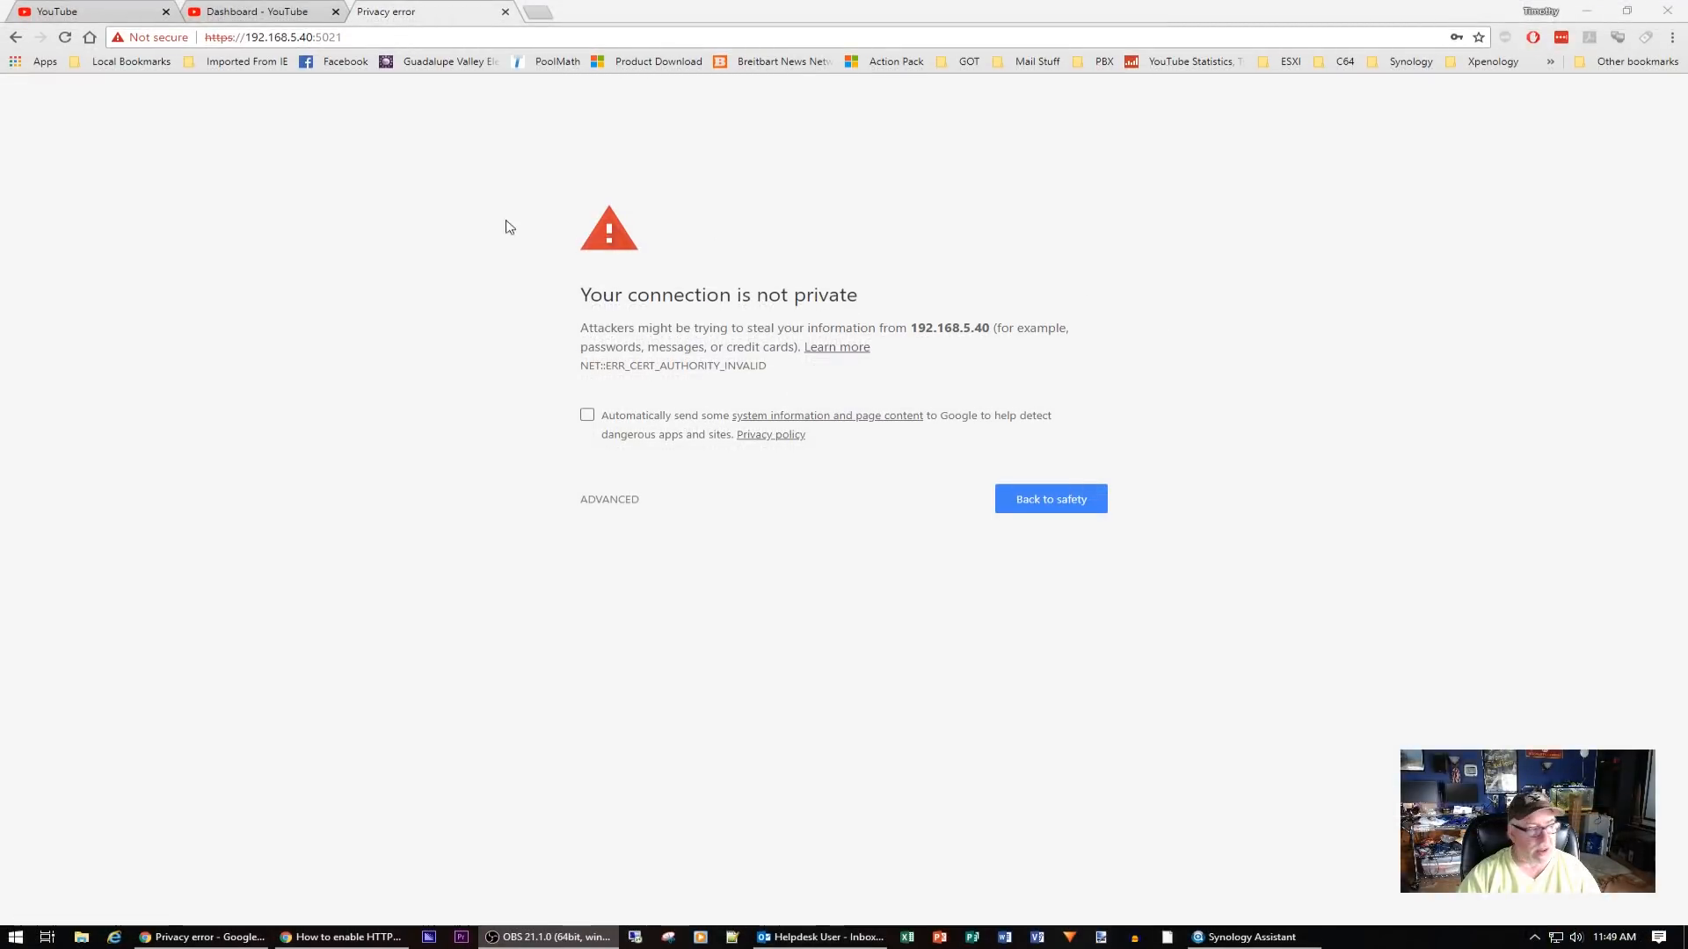
Inspect the synology.com certificate, then proceed anyway to 192.168.5.40 (unsafe)
{"action": "left_click", "coordinate": [145, 37]}
{"action": "left_click", "coordinate": [209, 174]}
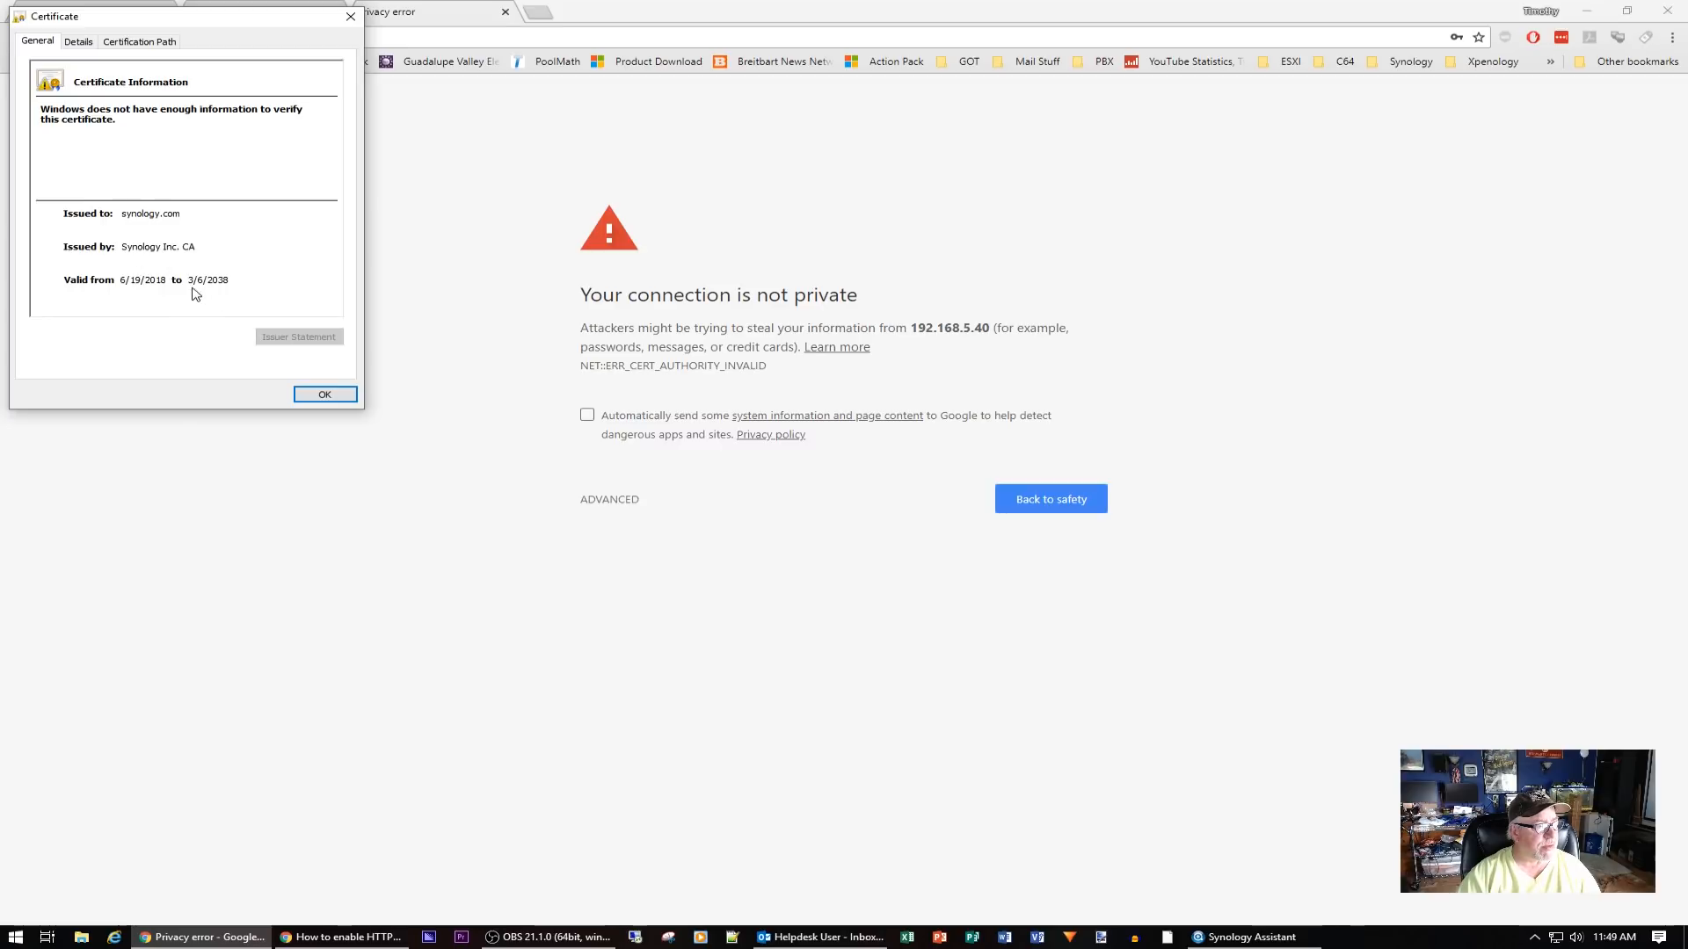
{"action": "left_click", "coordinate": [333, 399]}
{"action": "left_click", "coordinate": [625, 503]}
{"action": "left_click", "coordinate": [674, 626]}
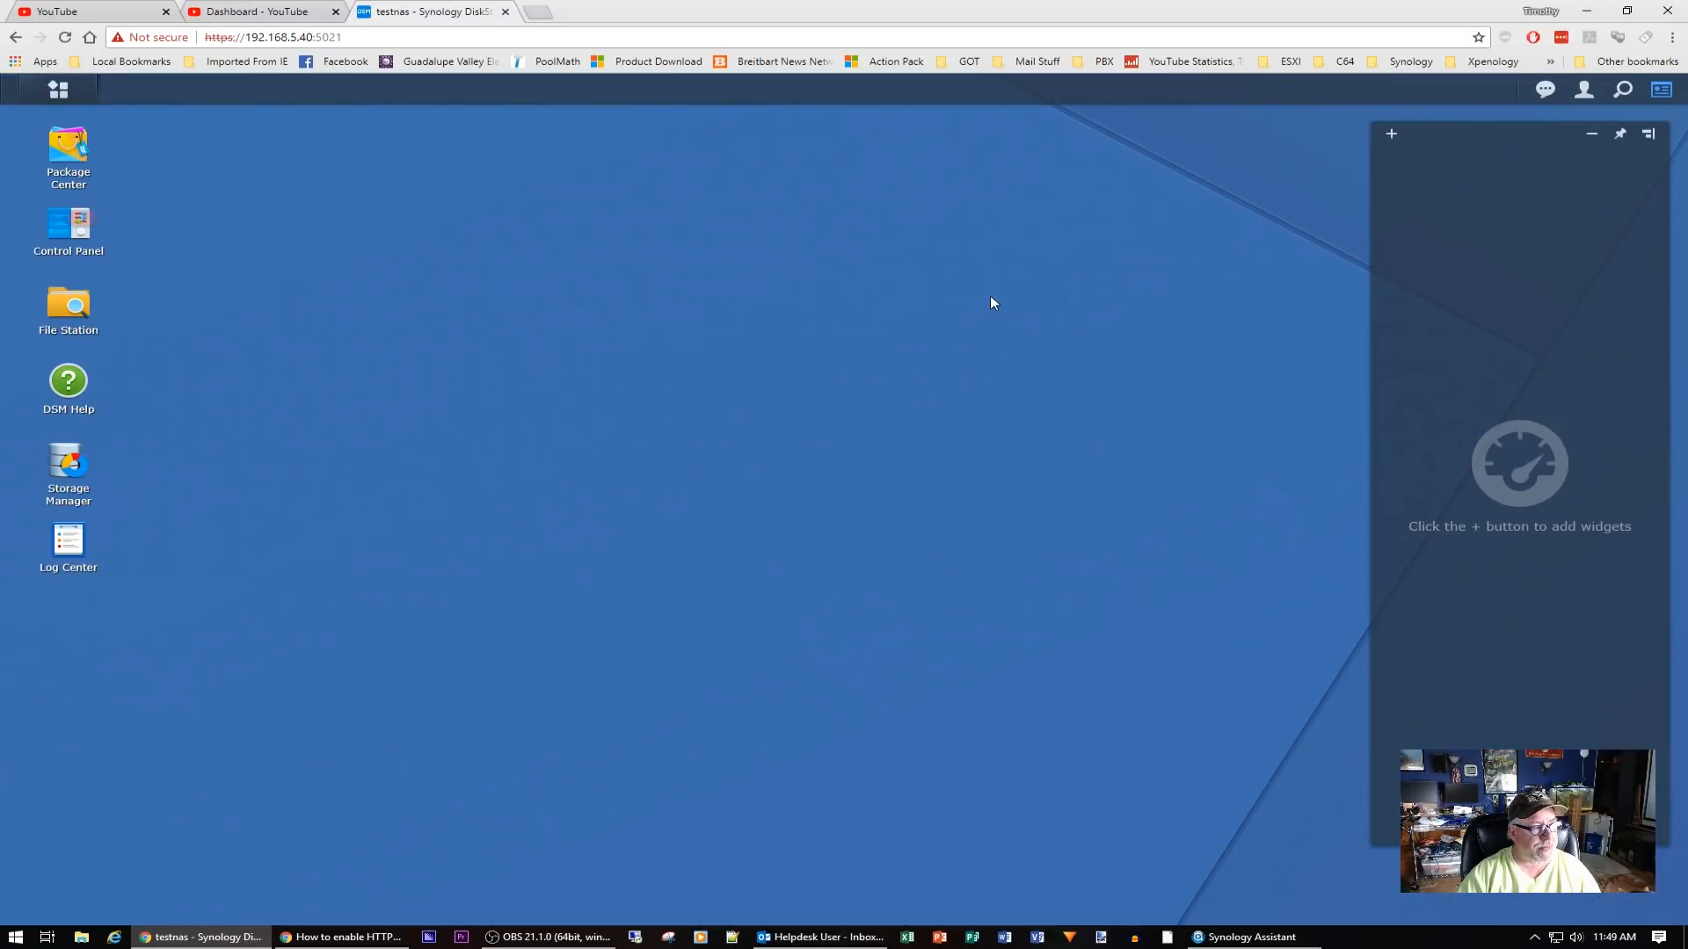
{"action": "left_click", "coordinate": [82, 238]}
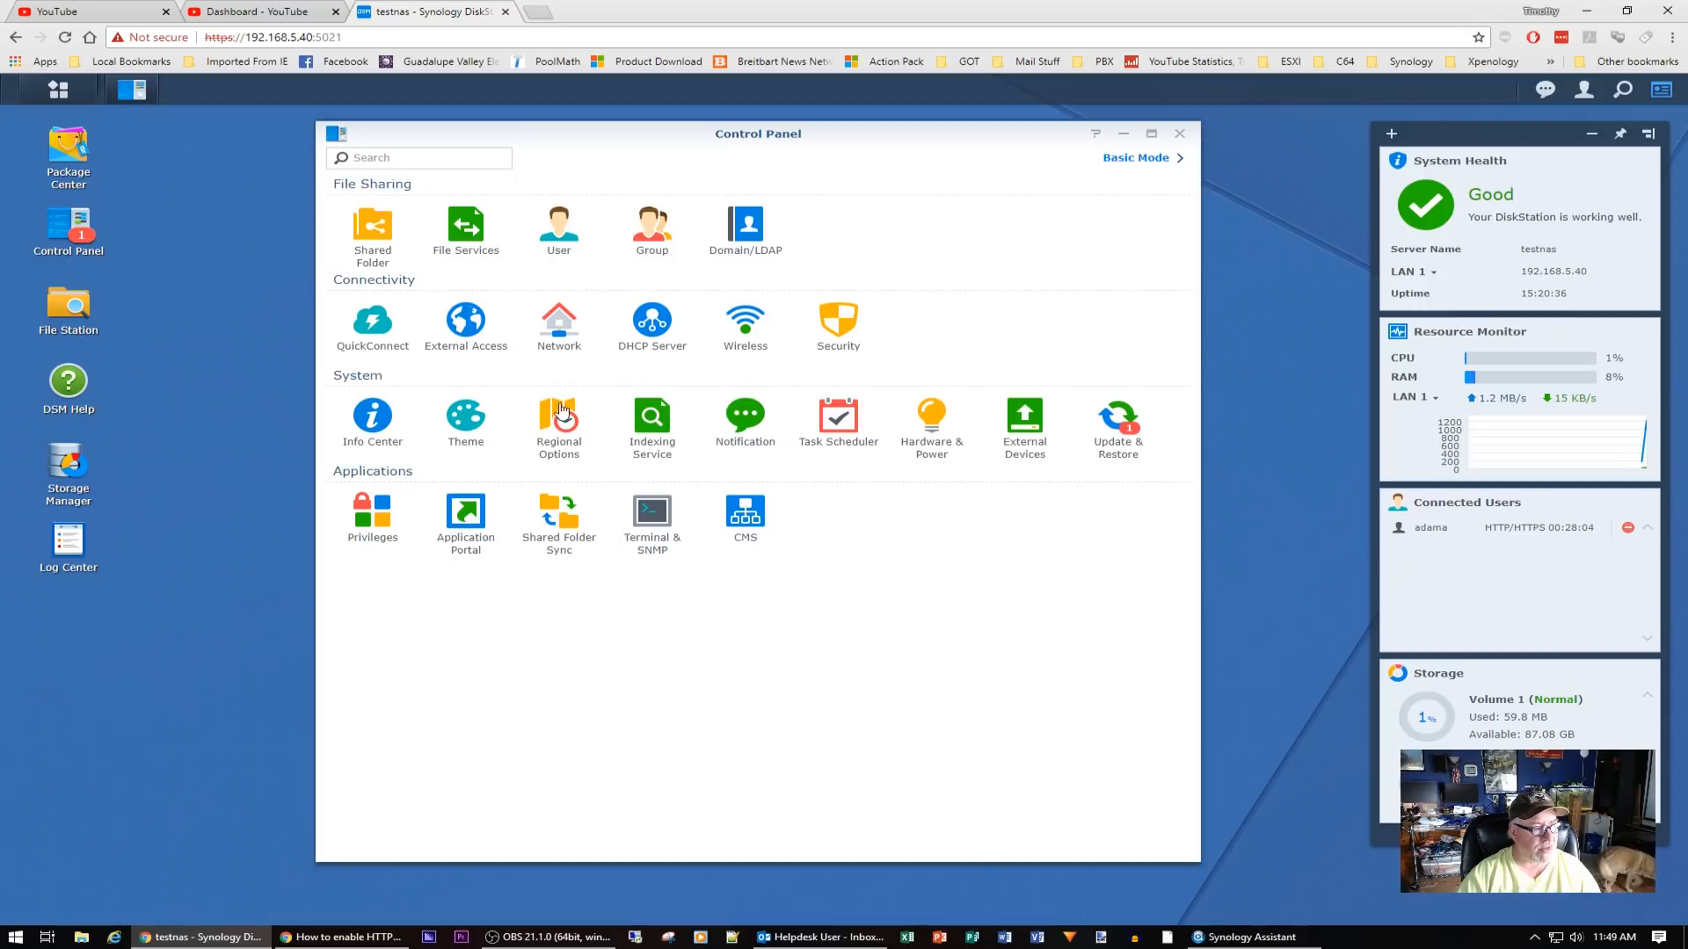
{"action": "left_click", "coordinate": [559, 323]}
{"action": "left_click", "coordinate": [987, 156]}
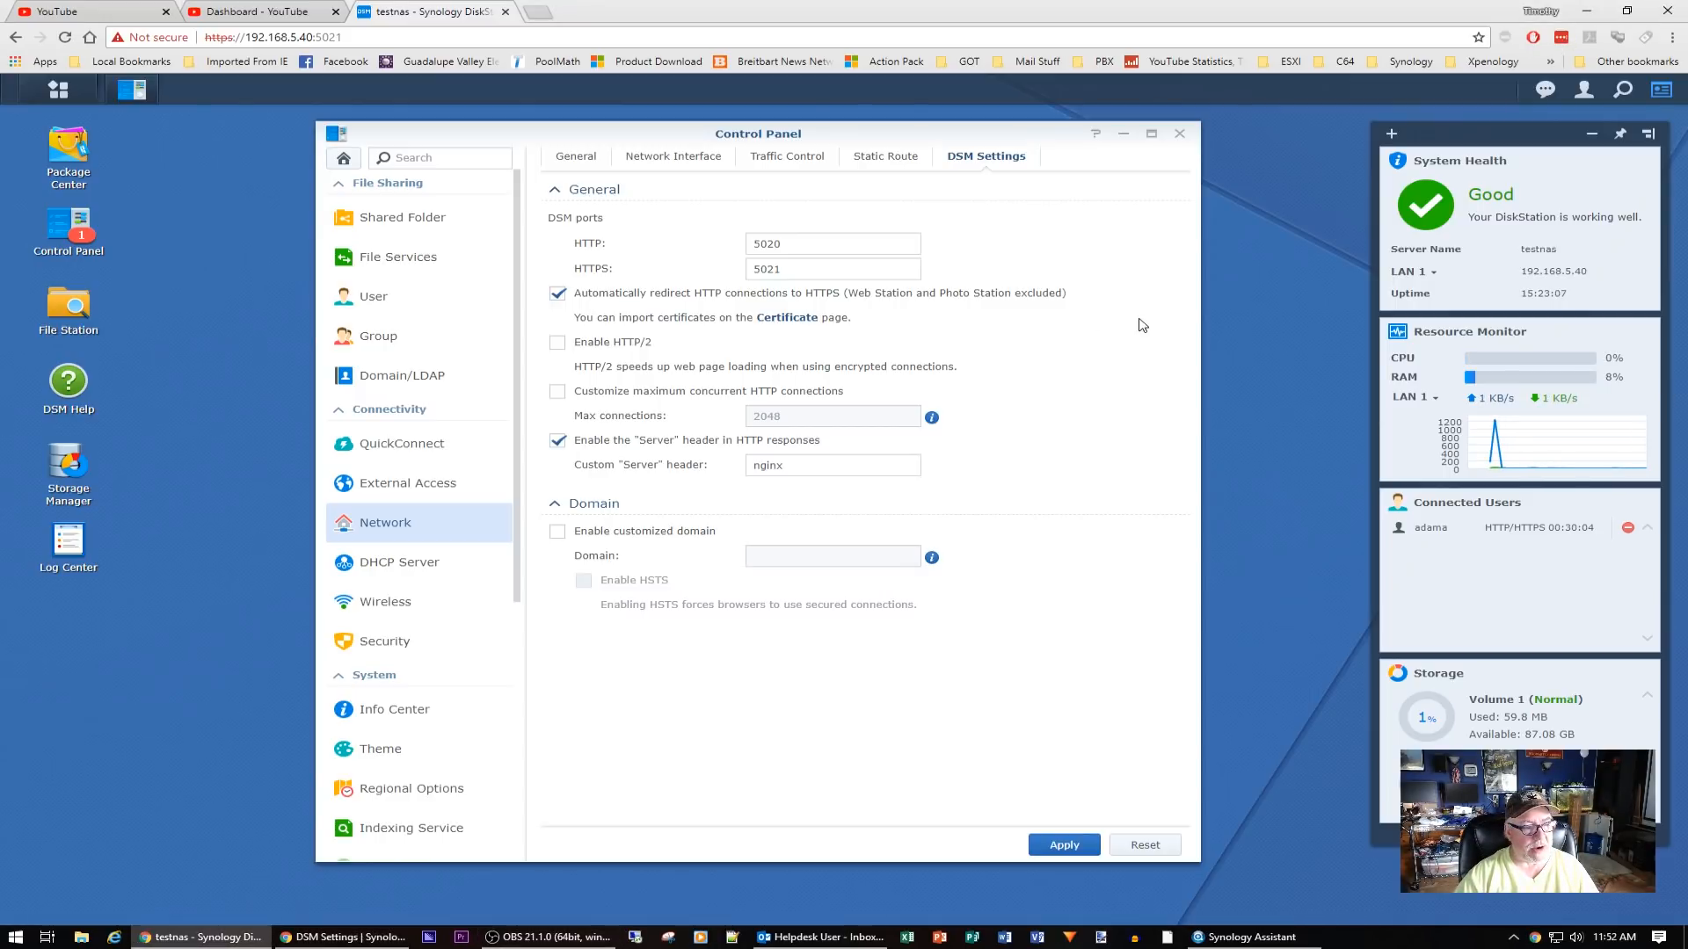
{"action": "left_click", "coordinate": [787, 318]}
{"action": "left_click", "coordinate": [970, 157]}
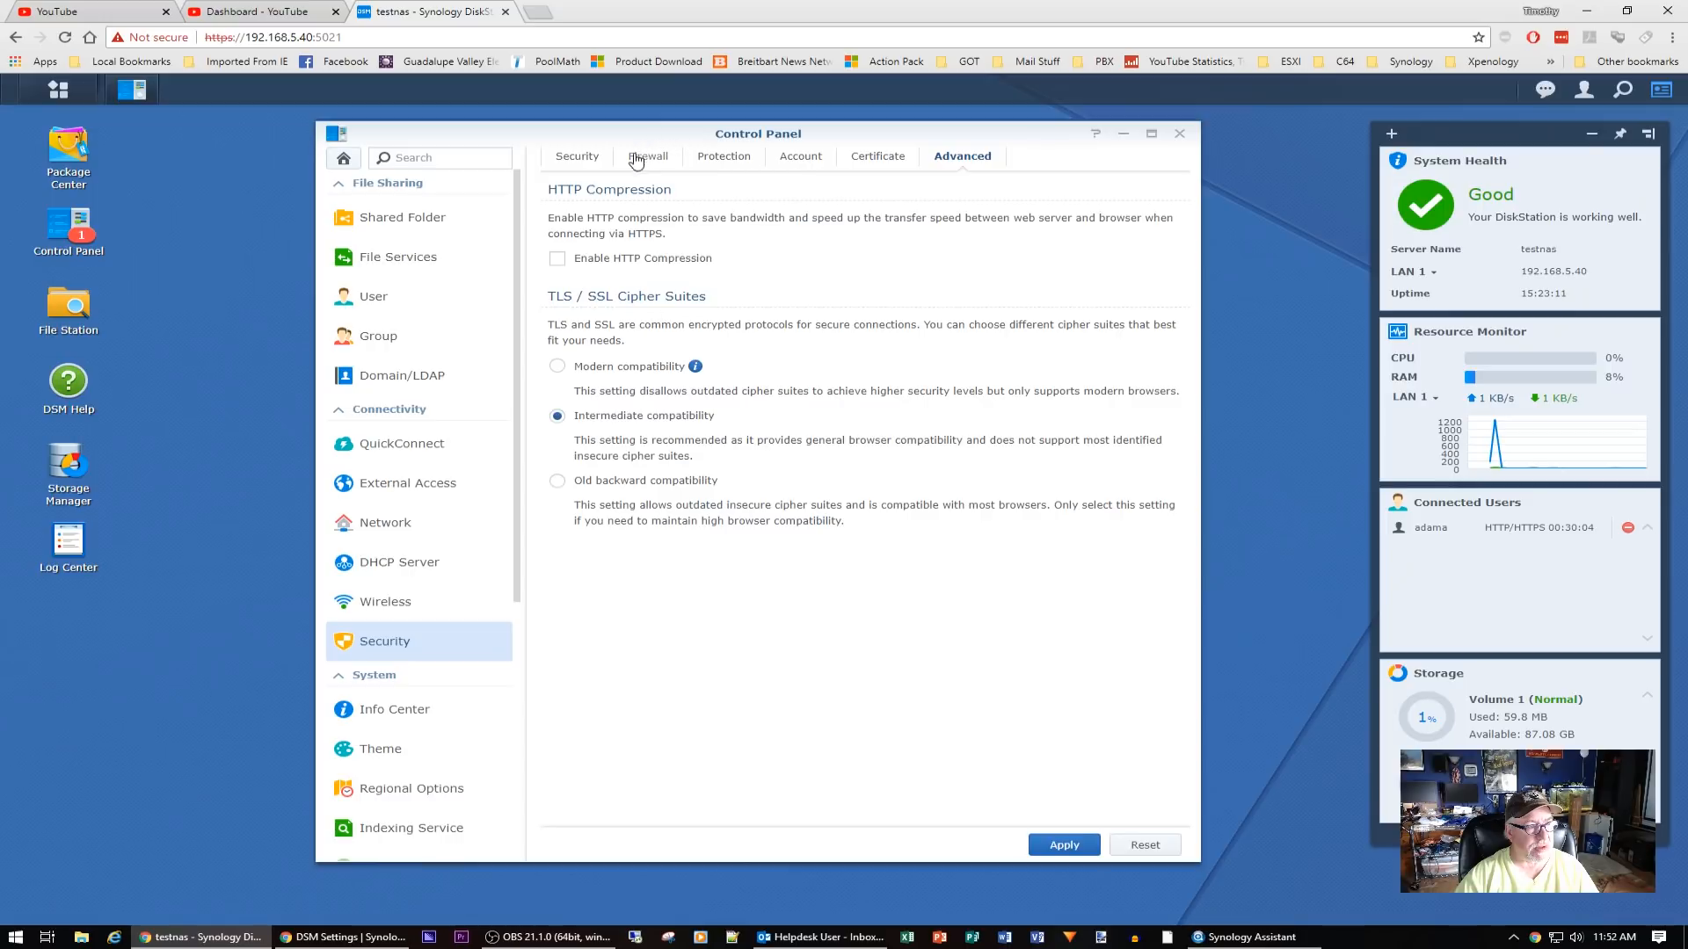
{"action": "left_click", "coordinate": [399, 542]}
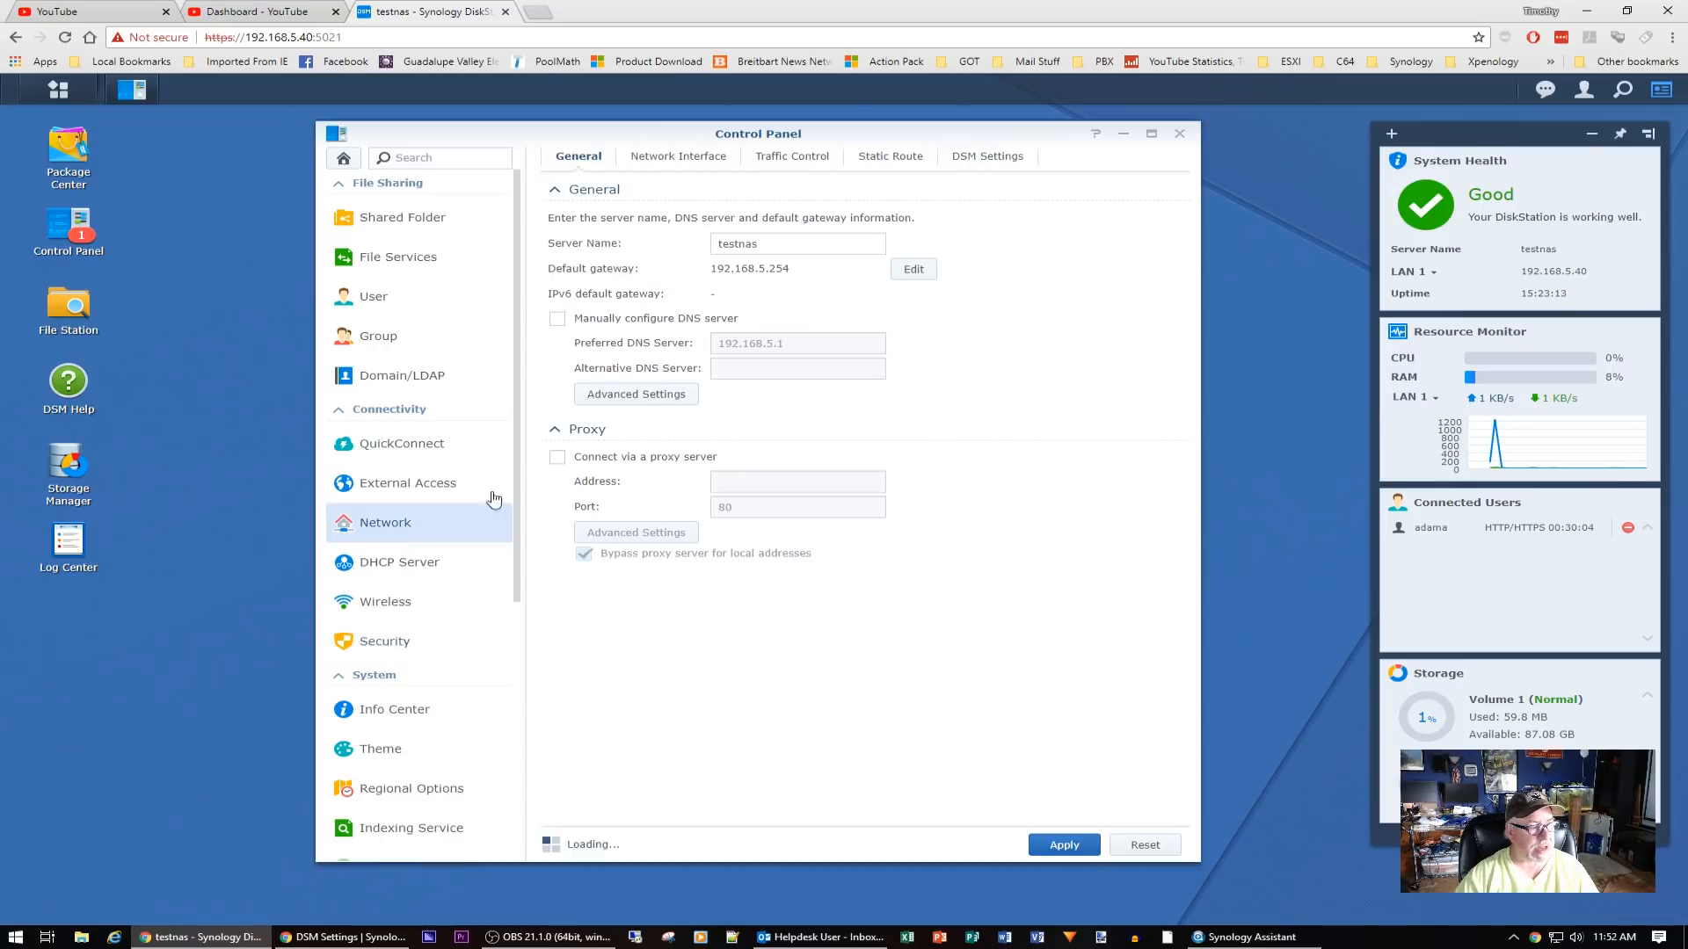
{"action": "left_click", "coordinate": [989, 156]}
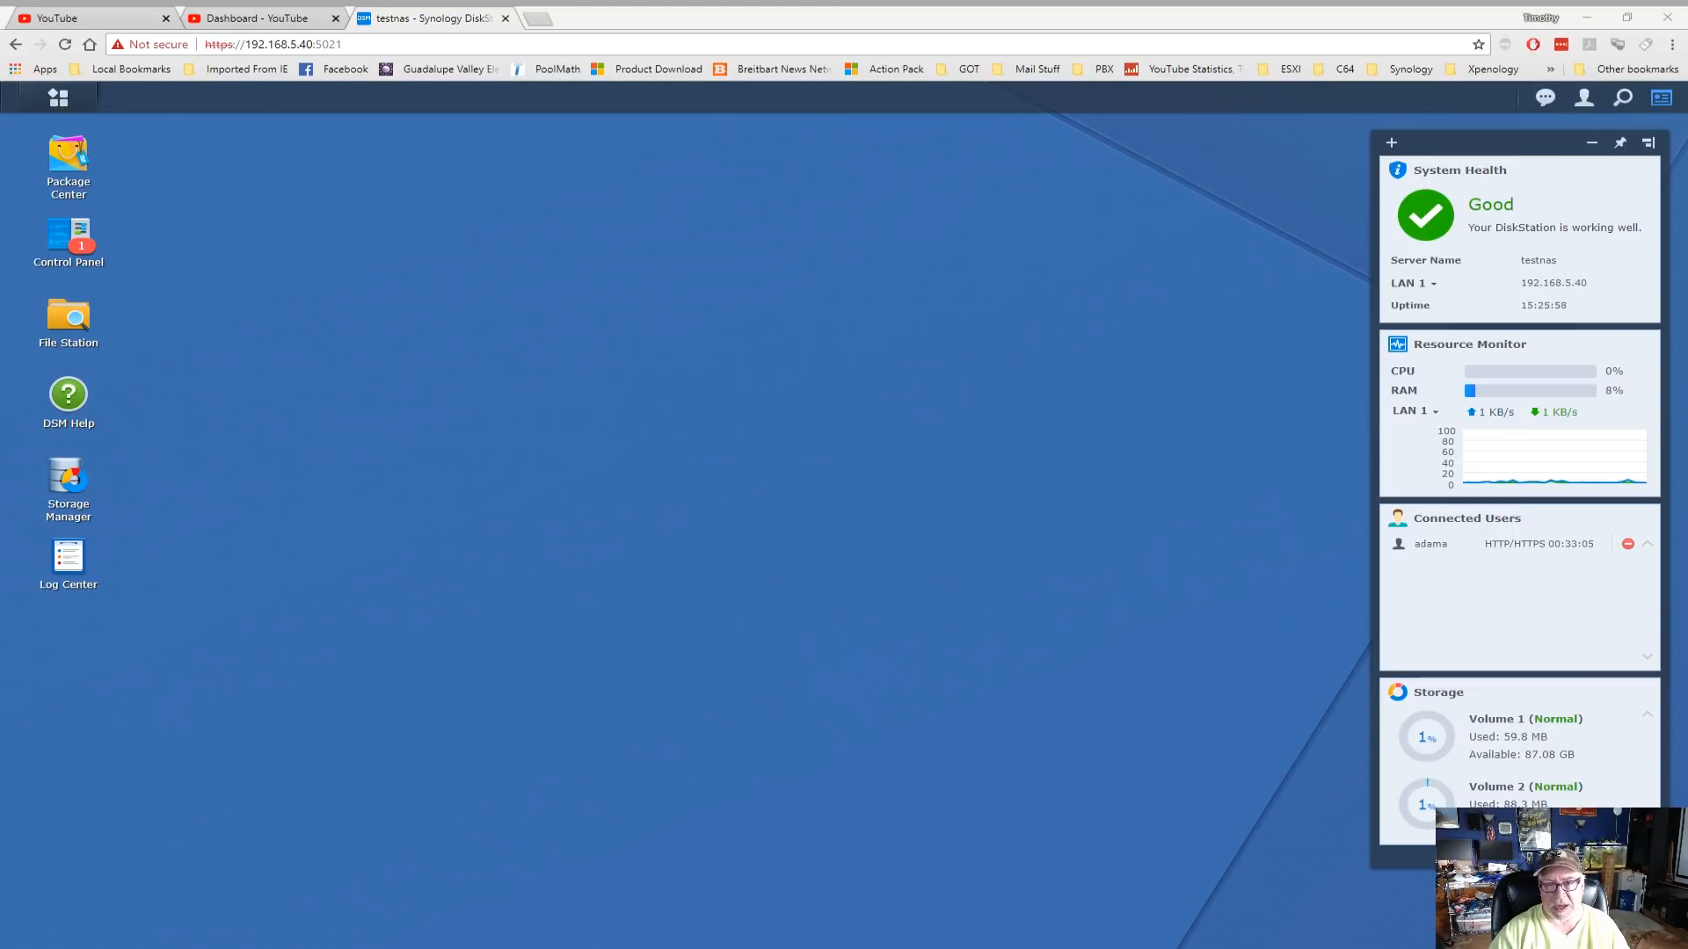
In File Services' SMB Advanced Settings, set maximum protocol to SMB3 and confirm the service restart
{"action": "left_click", "coordinate": [79, 242]}
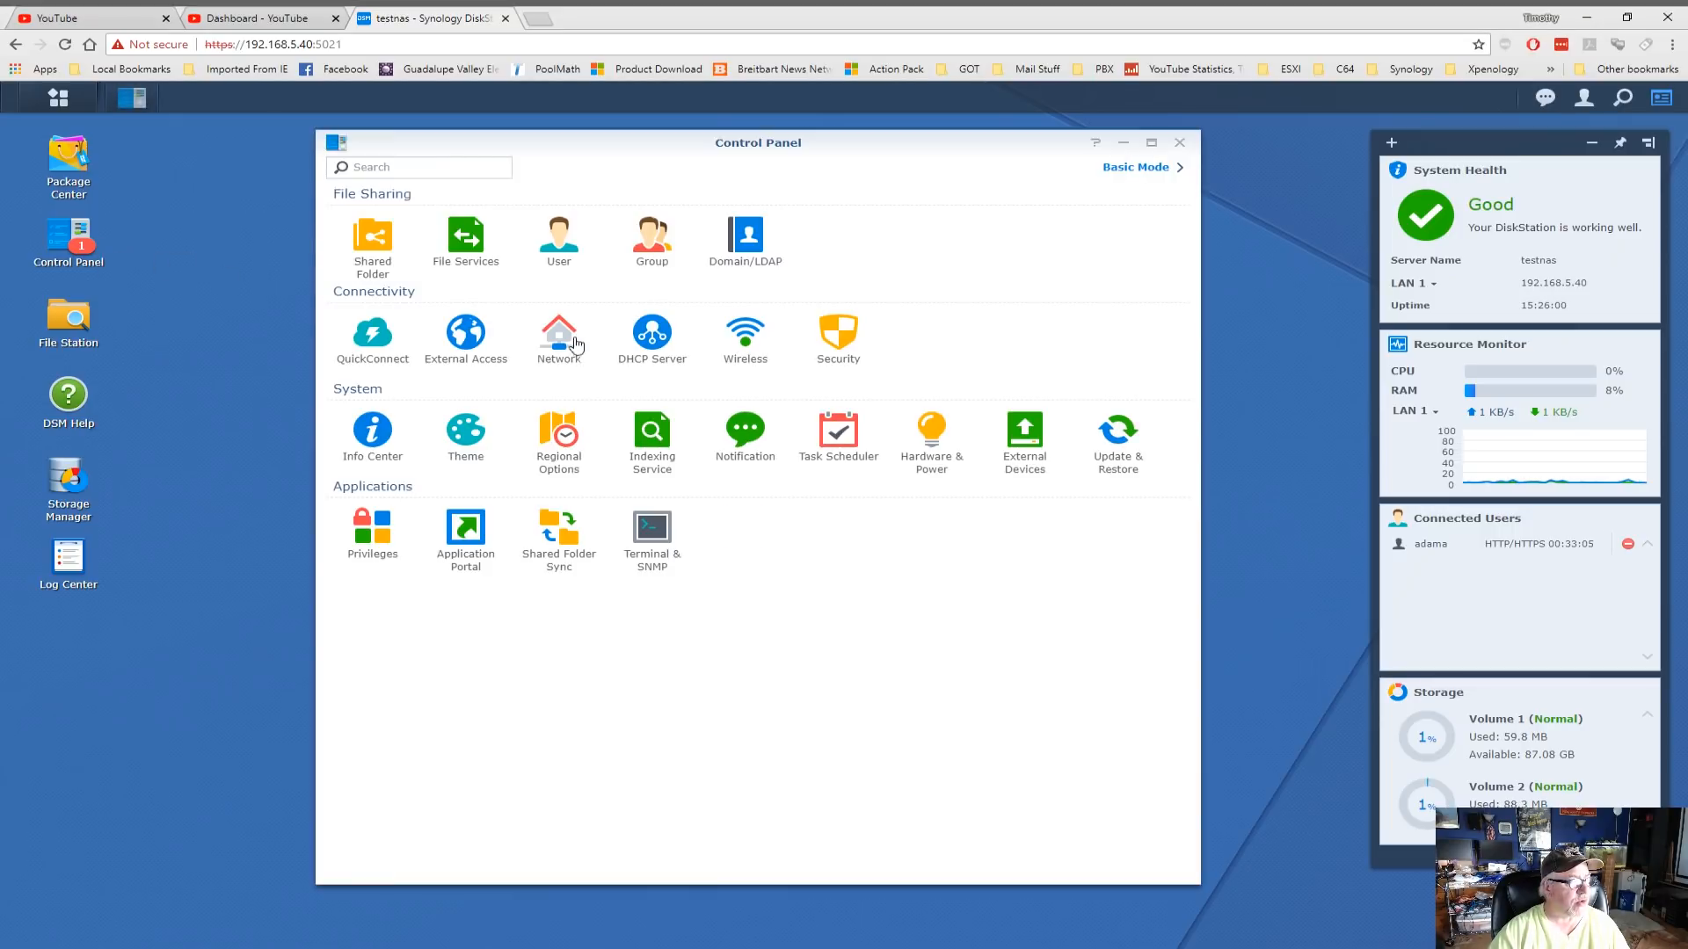
{"action": "left_click", "coordinate": [463, 239]}
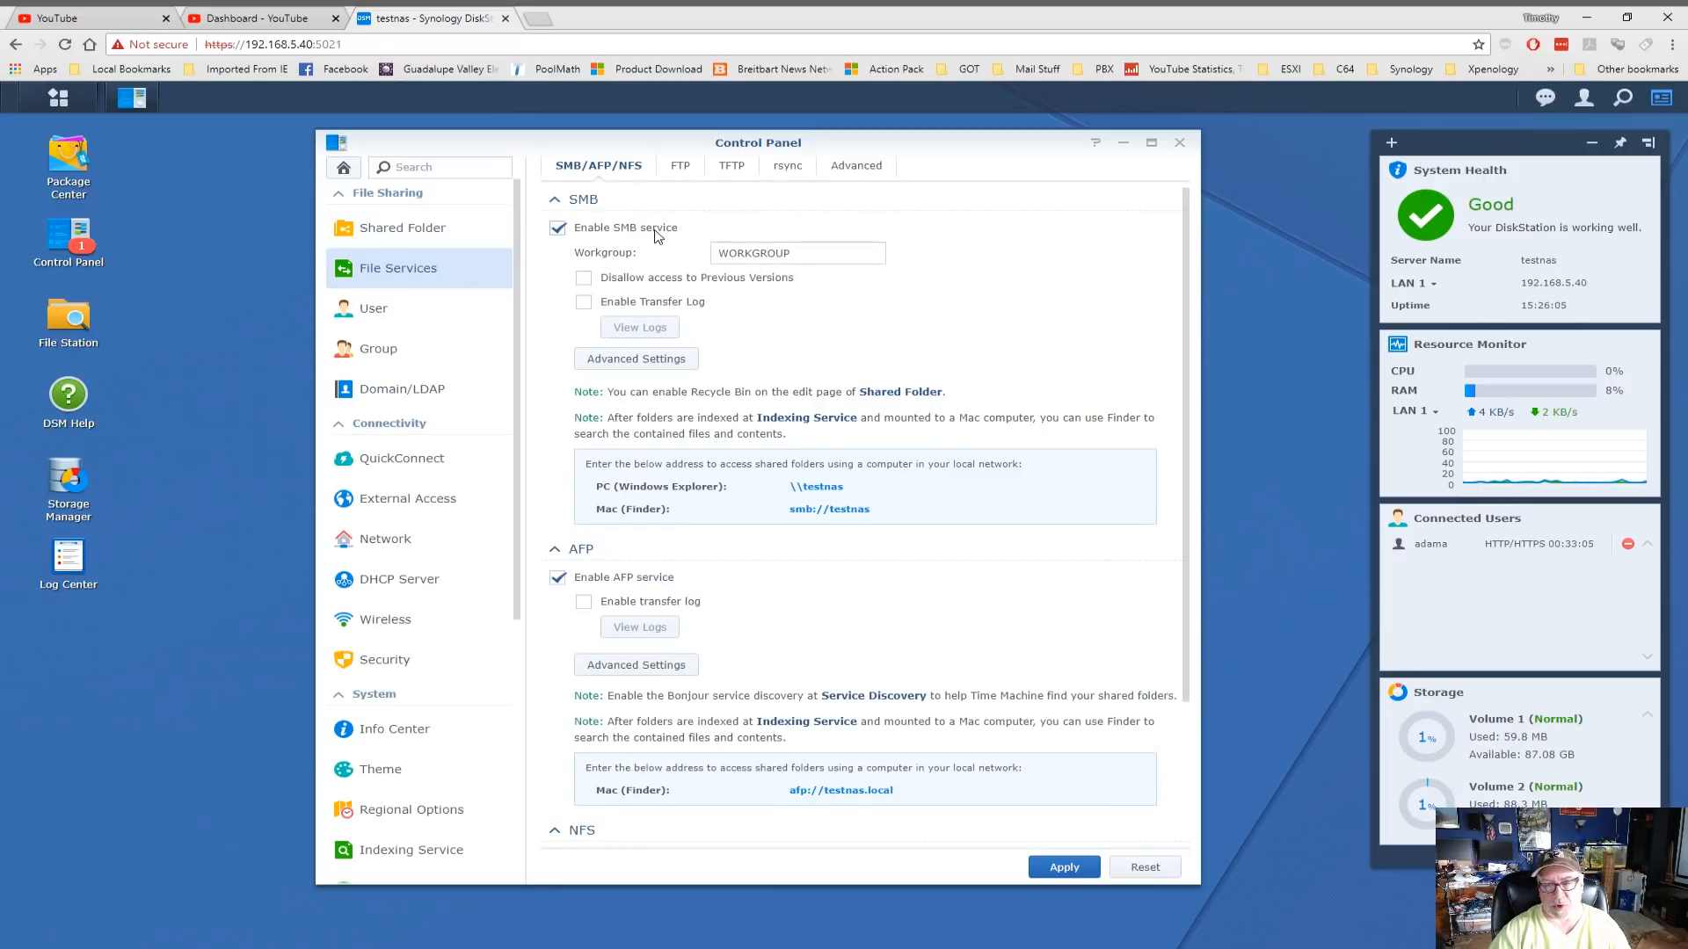
{"action": "left_click", "coordinate": [661, 363]}
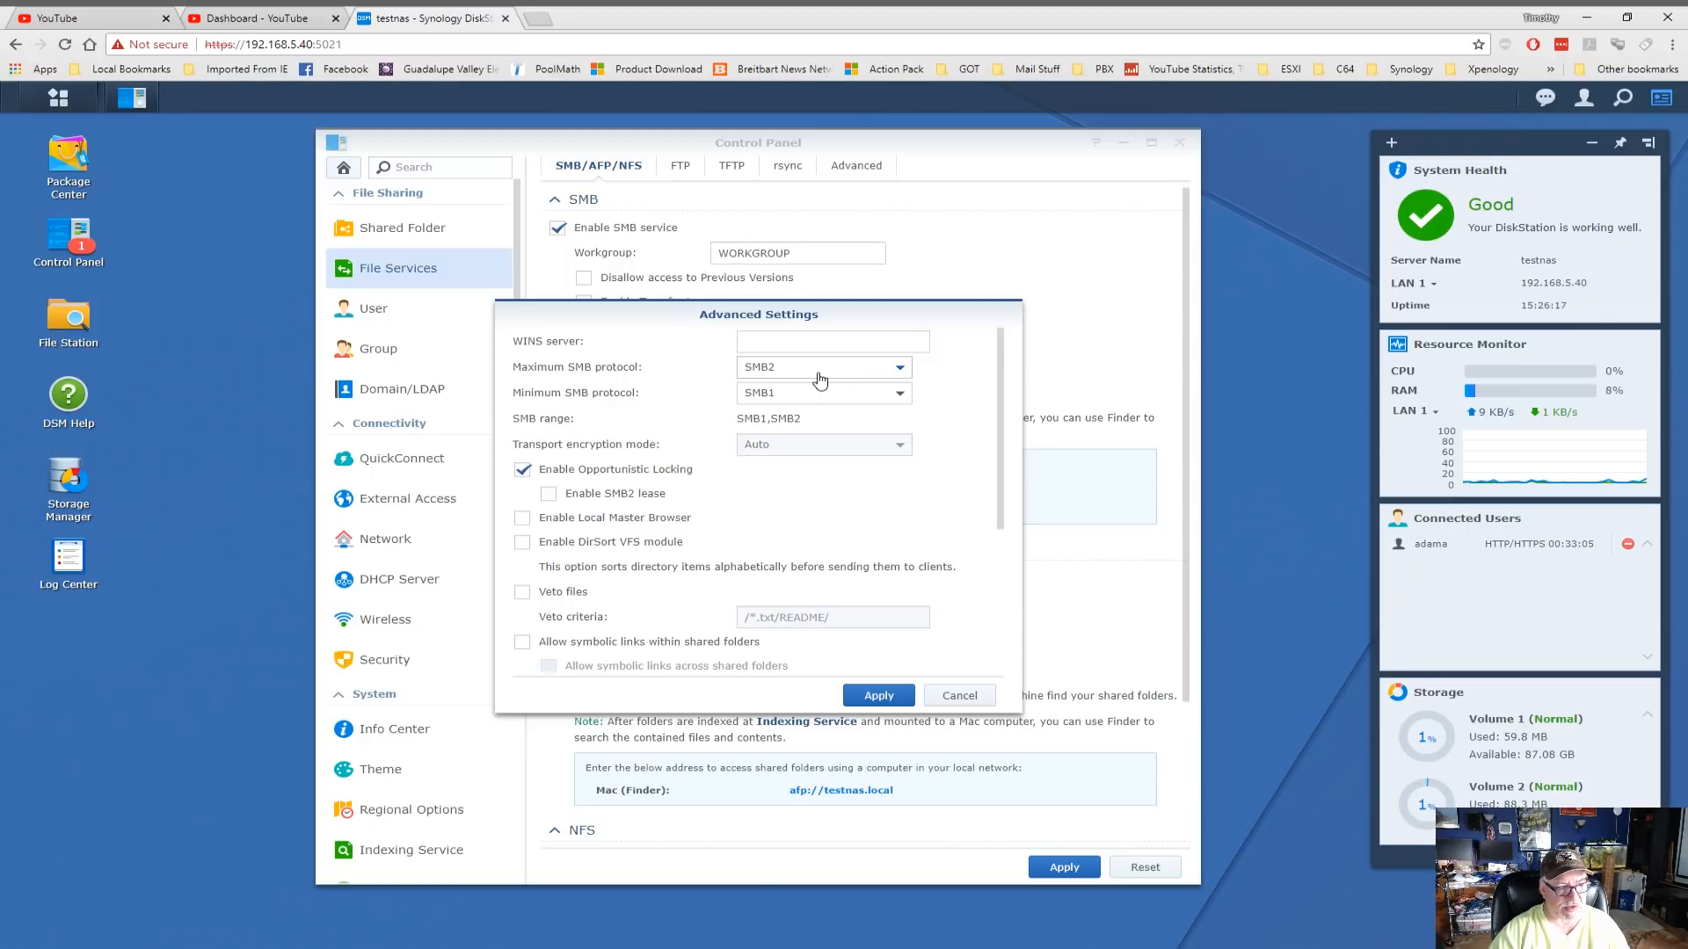
{"action": "left_click", "coordinate": [898, 368]}
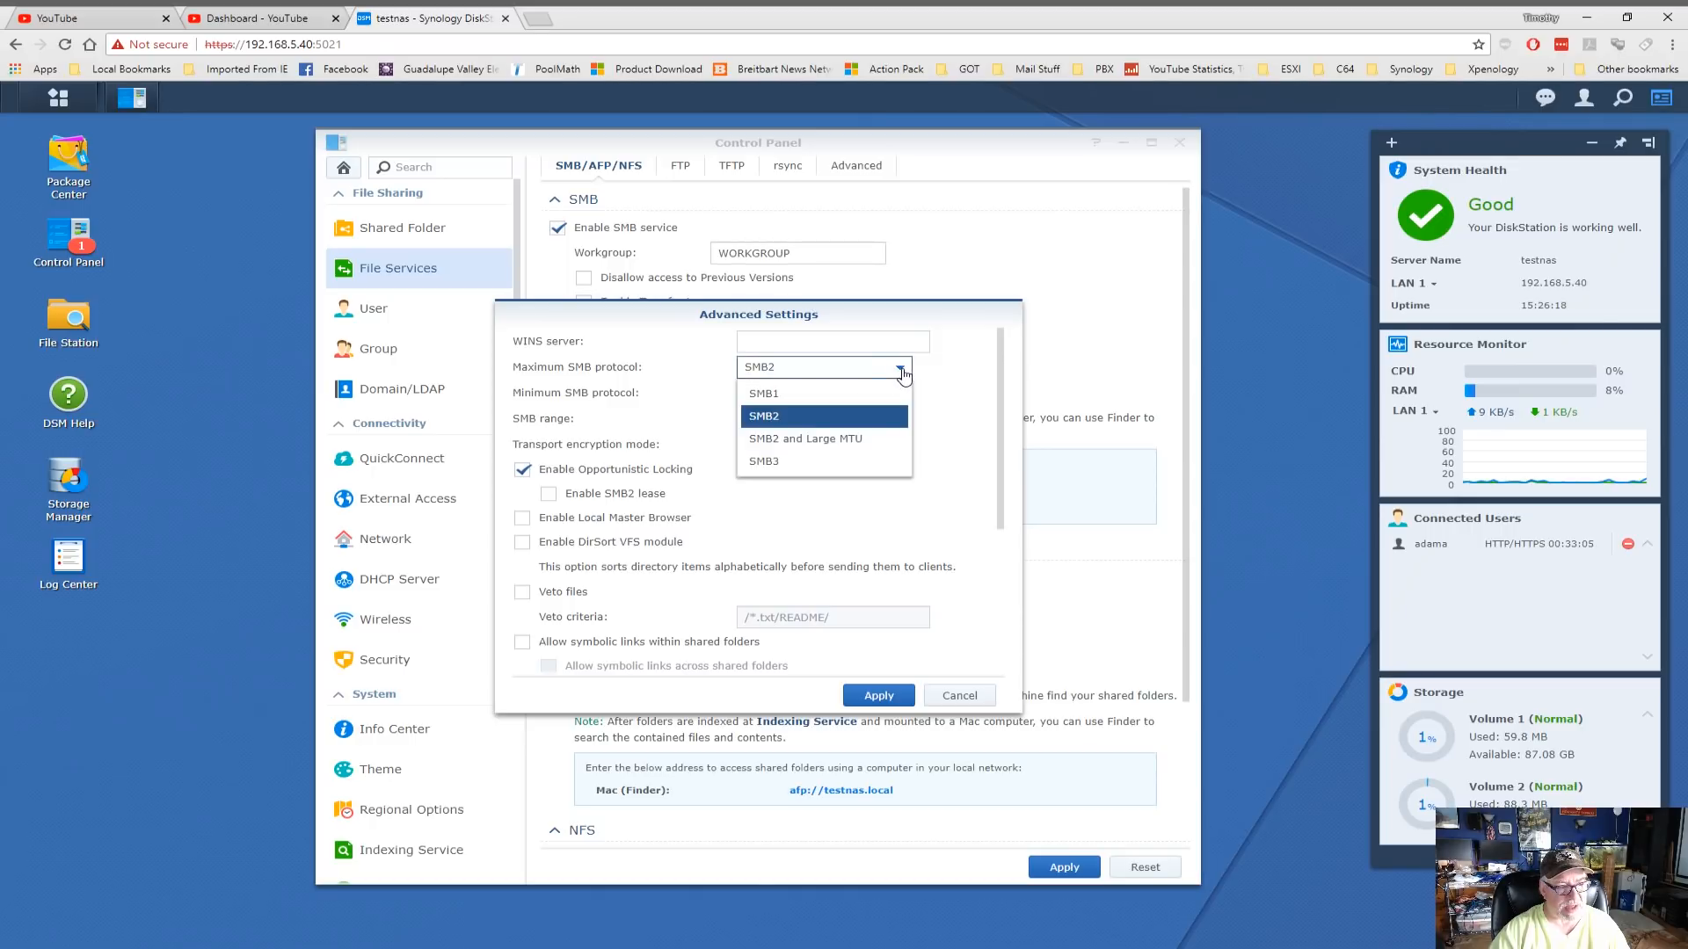
{"action": "left_click", "coordinate": [802, 460]}
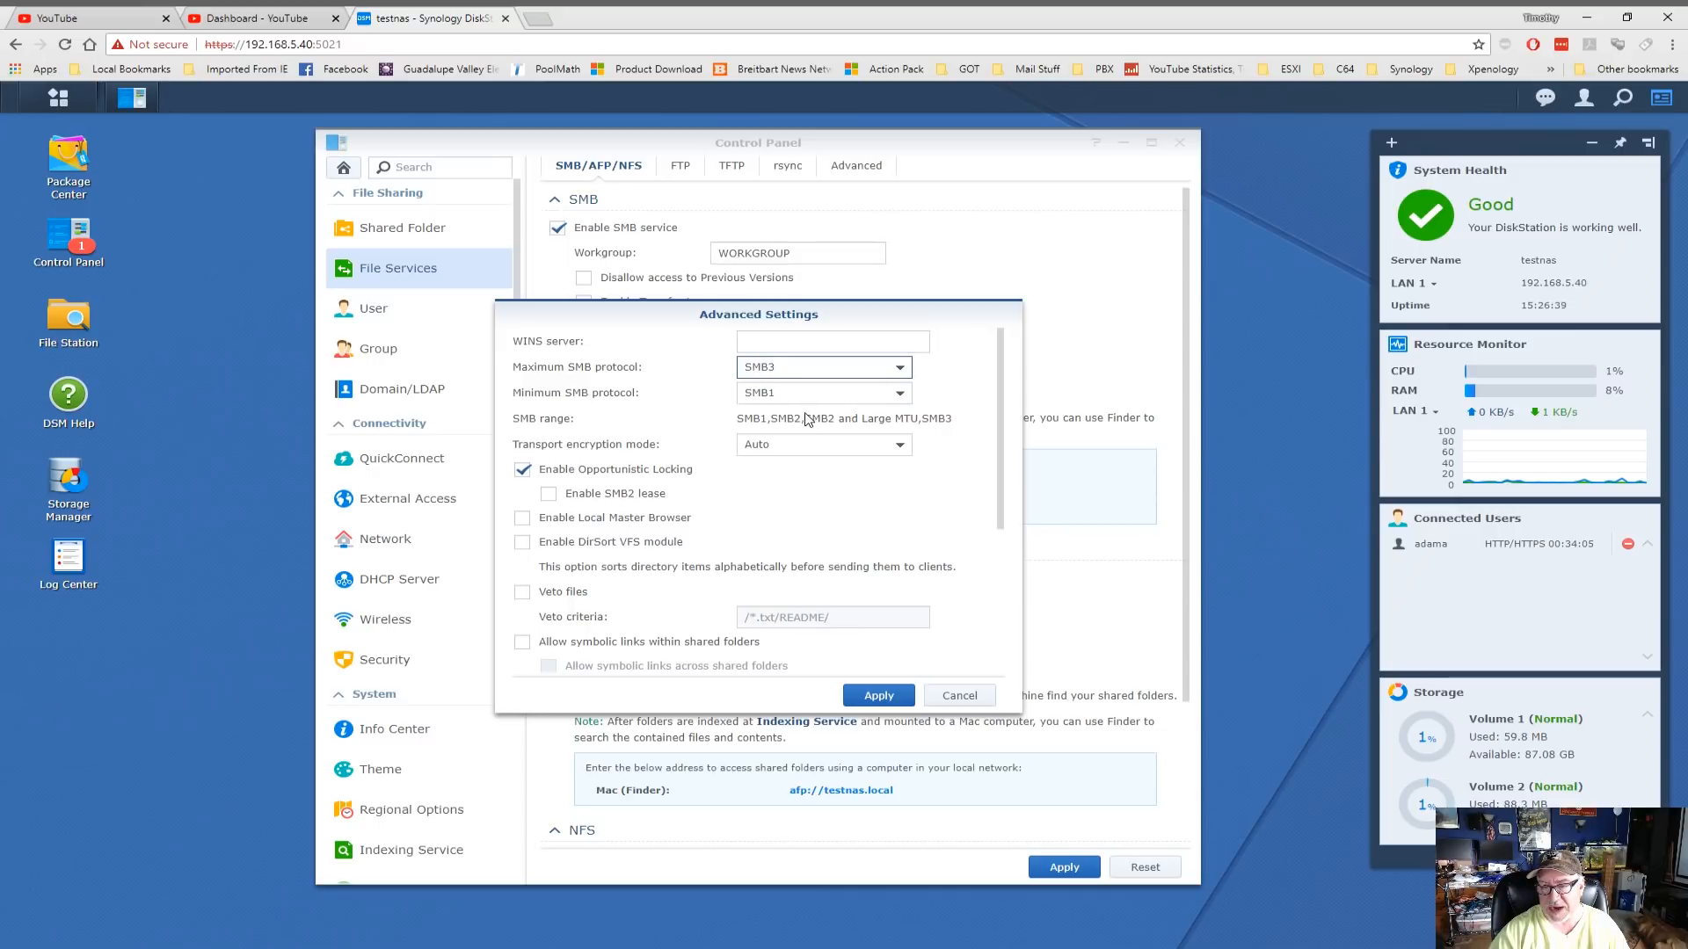
{"action": "left_click", "coordinate": [882, 699]}
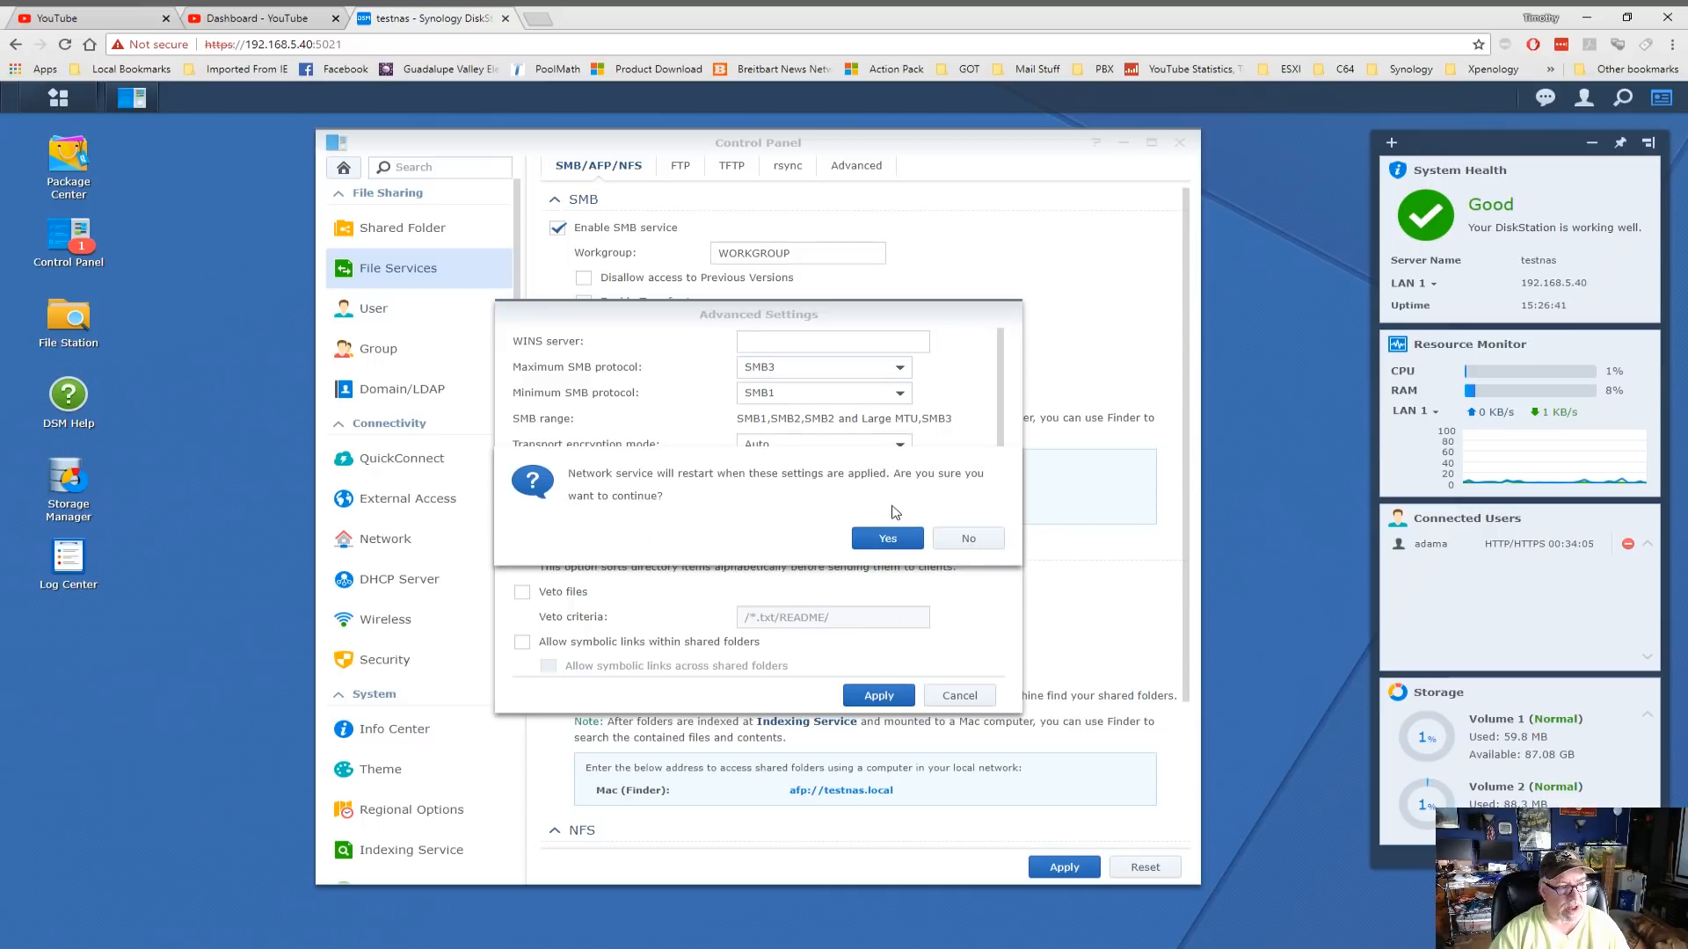
{"action": "left_click", "coordinate": [884, 536]}
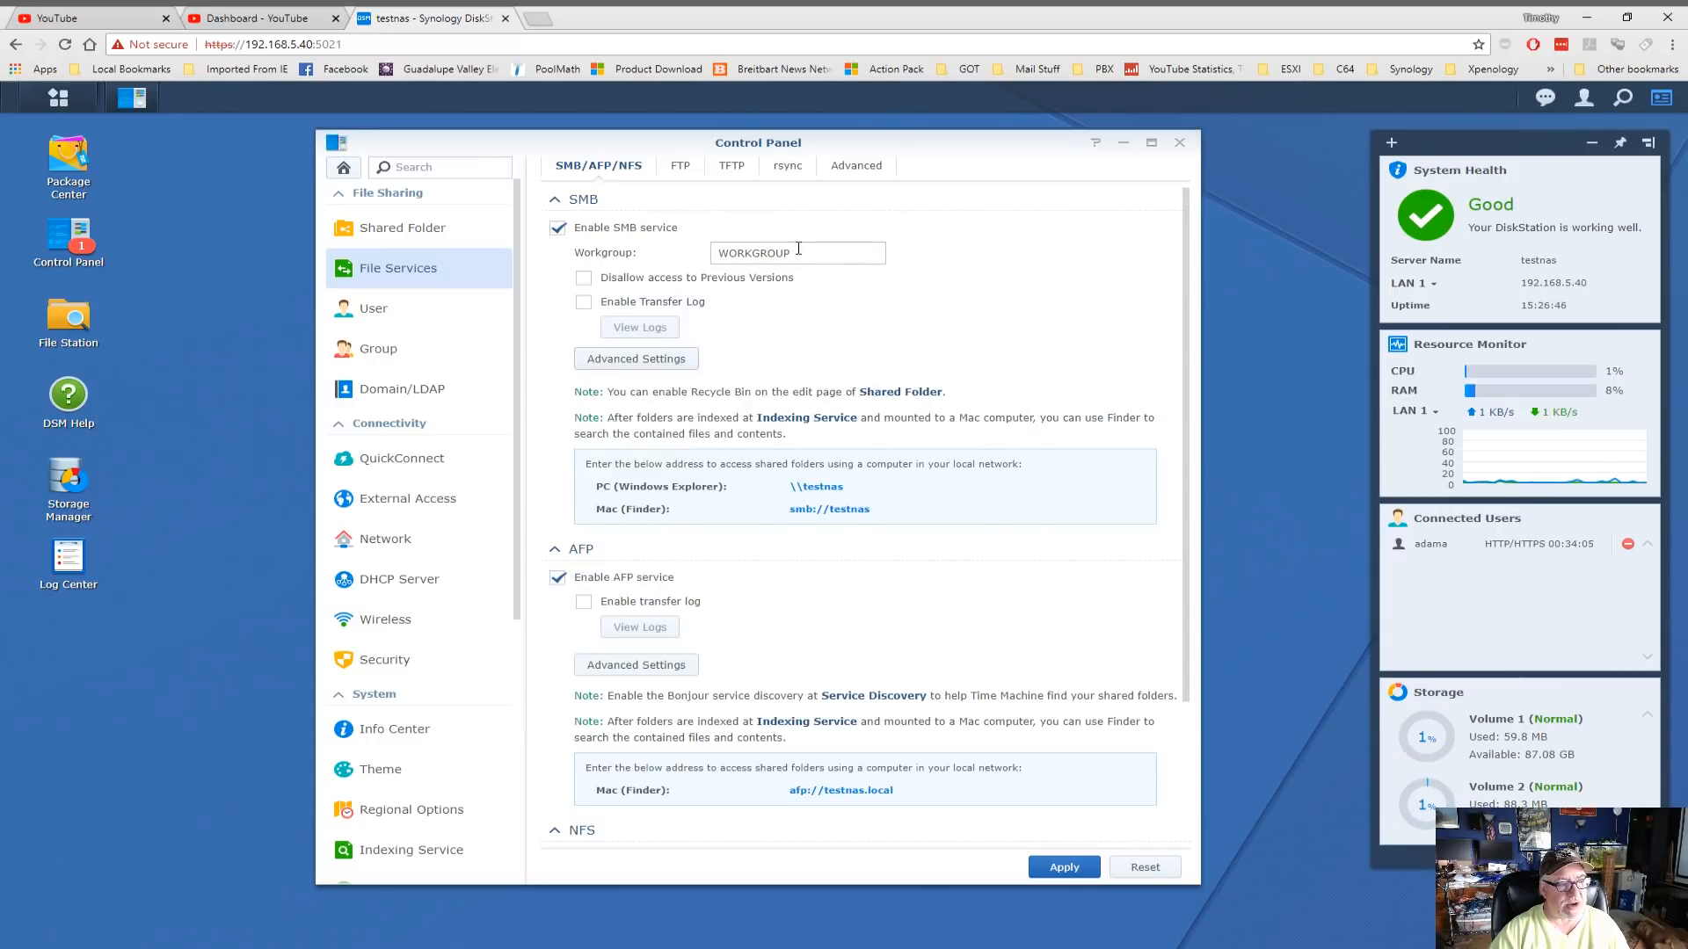
Rename the SMB workgroup from WORKGROUP to MCS and apply
{"action": "left_click_drag", "start_coordinate": [800, 250], "coordinate": [703, 258]}
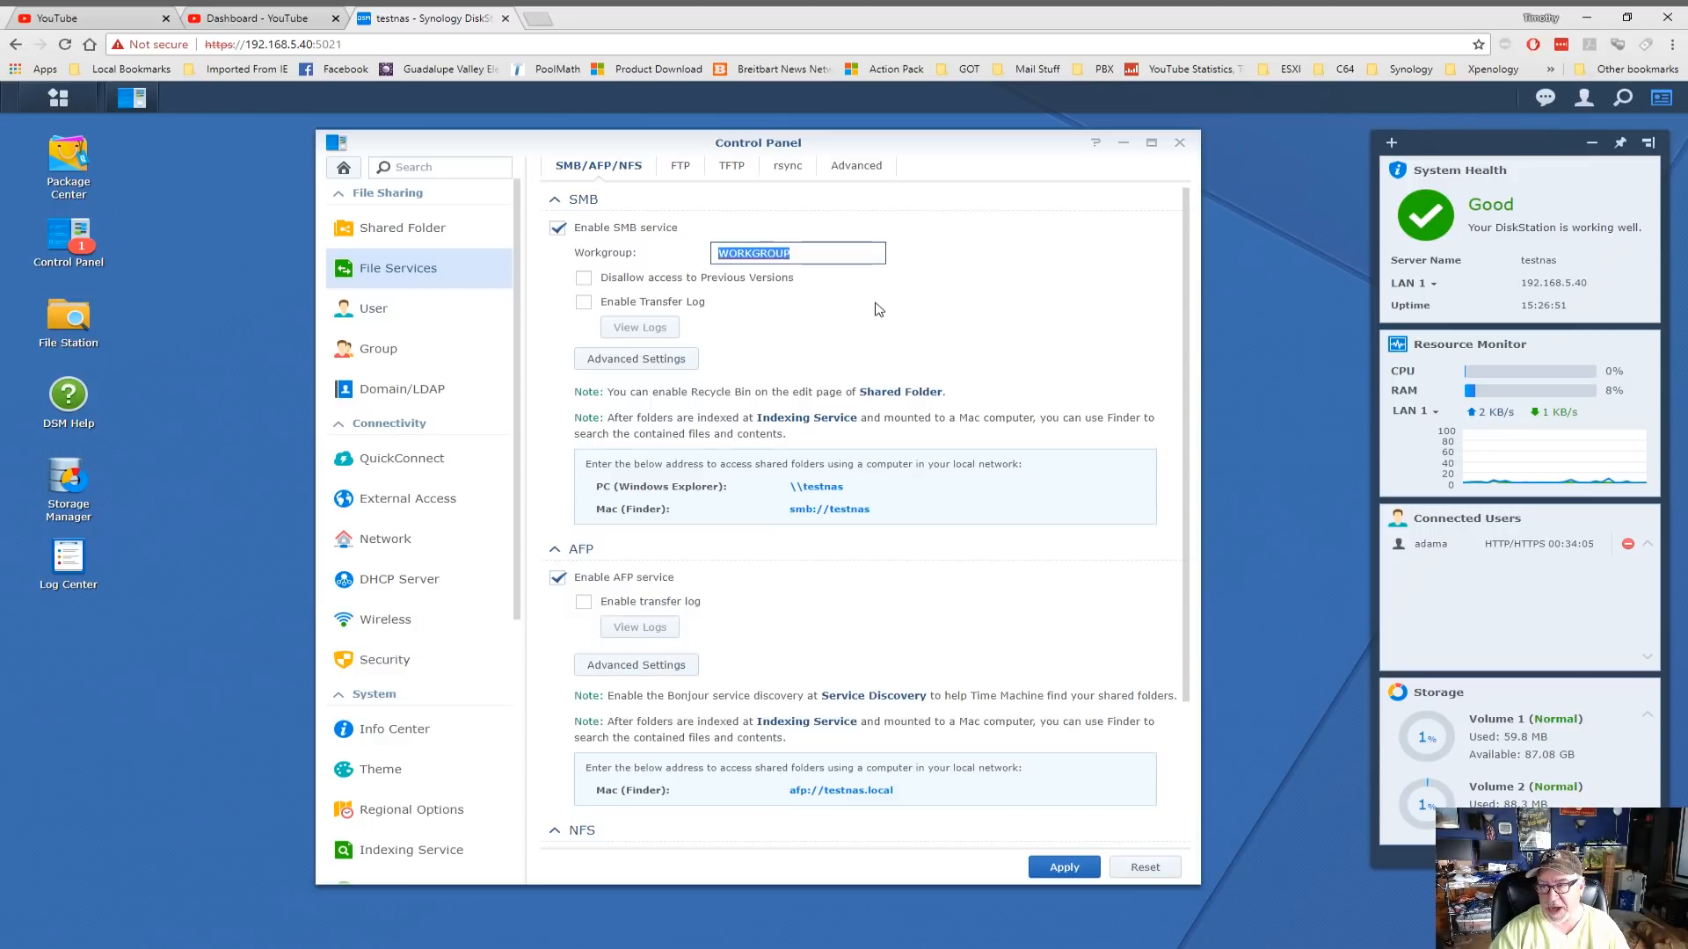
{"action": "type", "text": "M"}
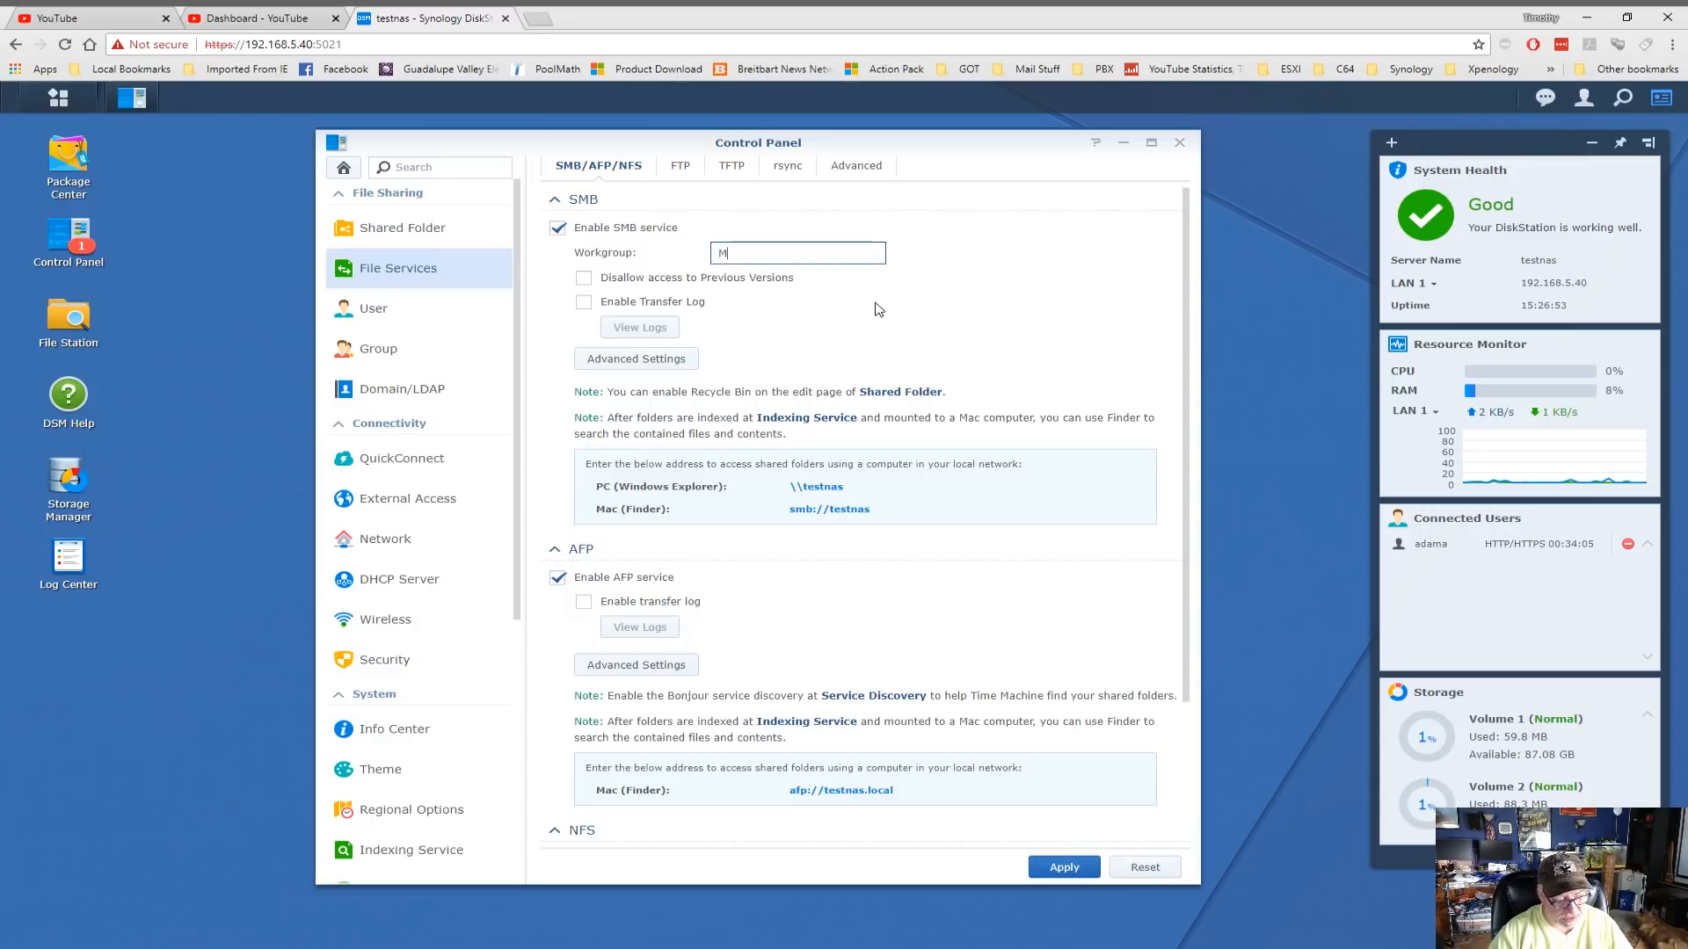
{"action": "type", "text": "CS"}
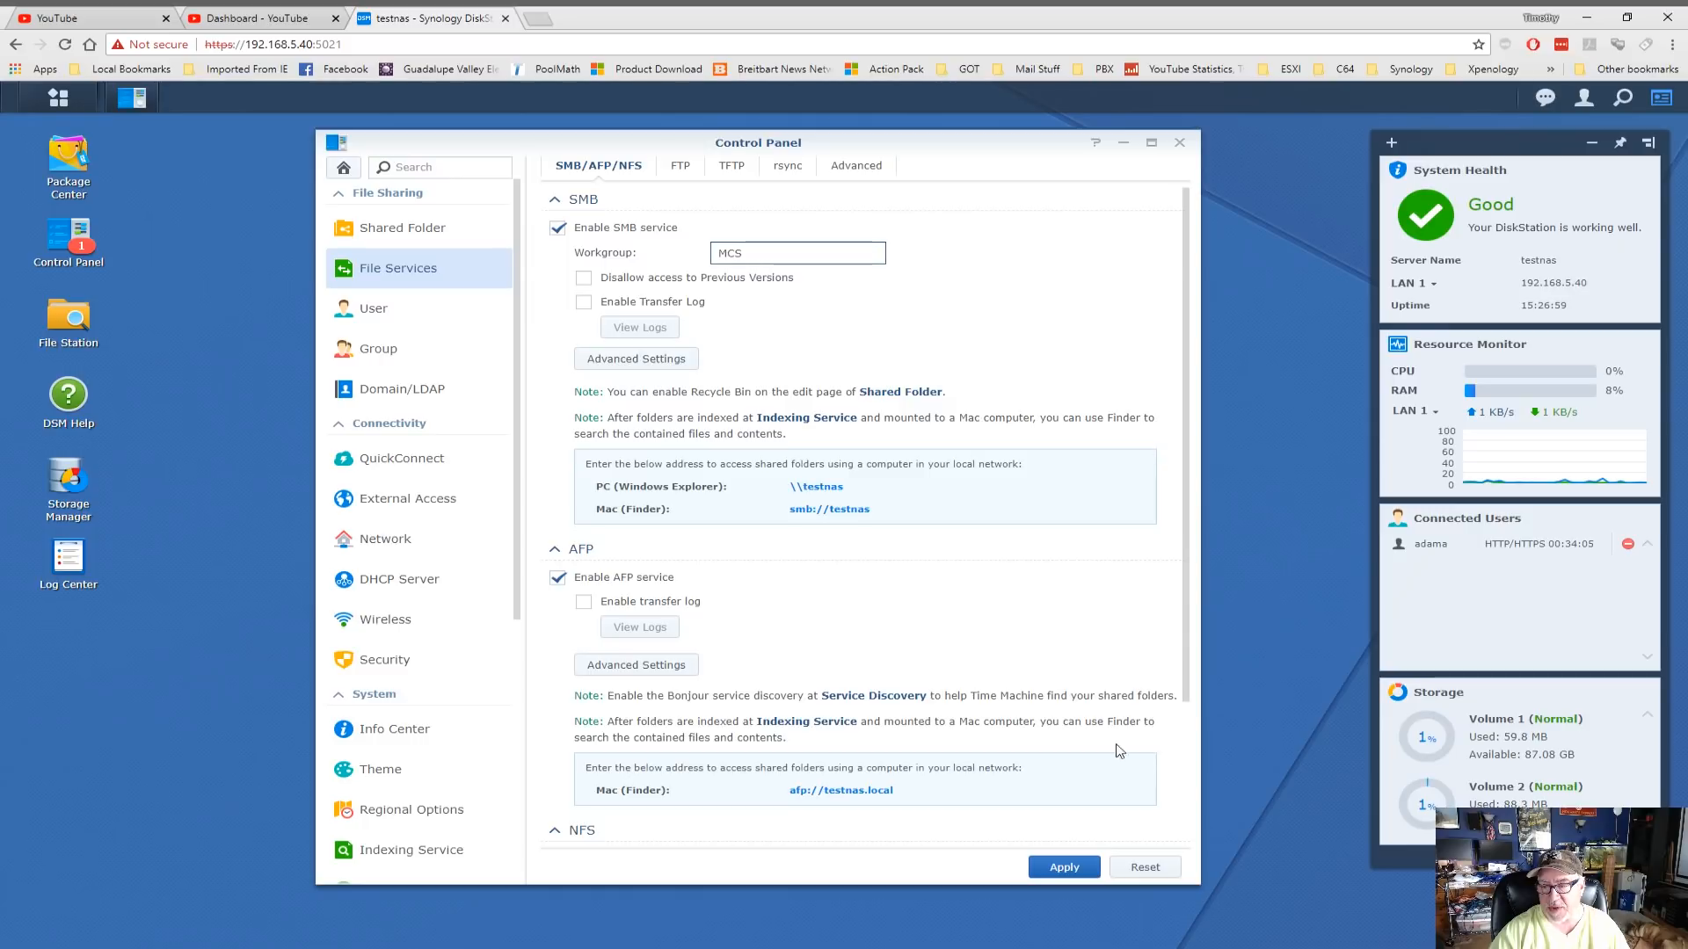
{"action": "left_click", "coordinate": [1064, 866]}
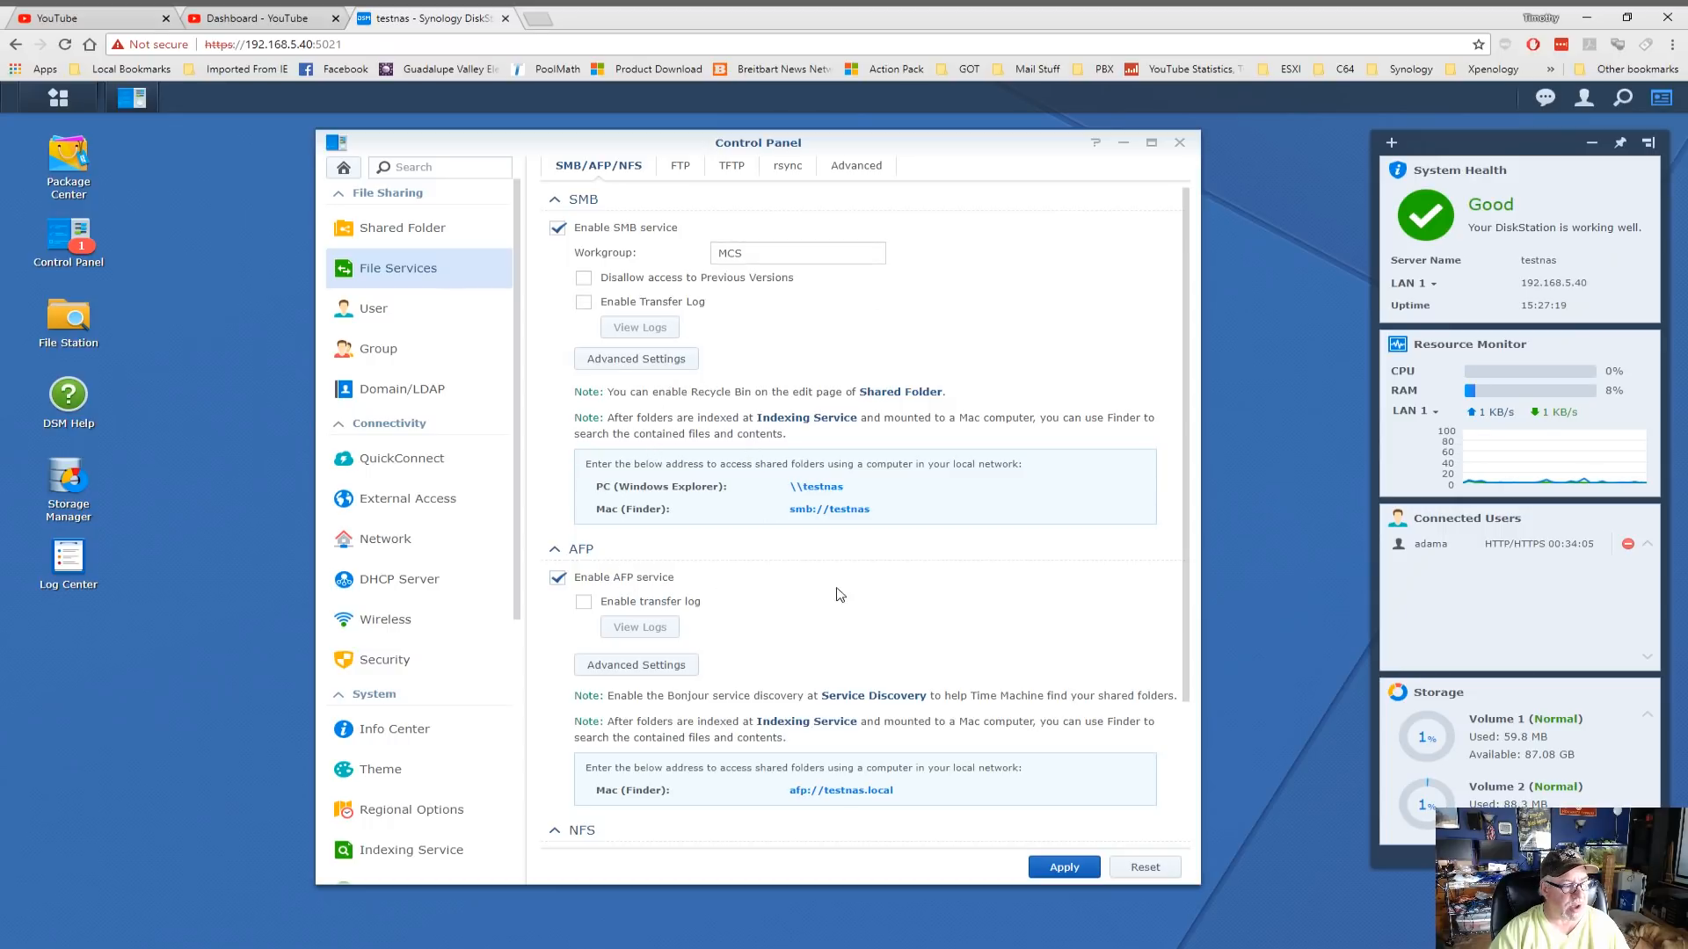
Turn off the AFP service and save the file services settings
{"action": "scroll", "coordinate": [841, 595], "scroll_direction": "down", "scroll_amount": 3}
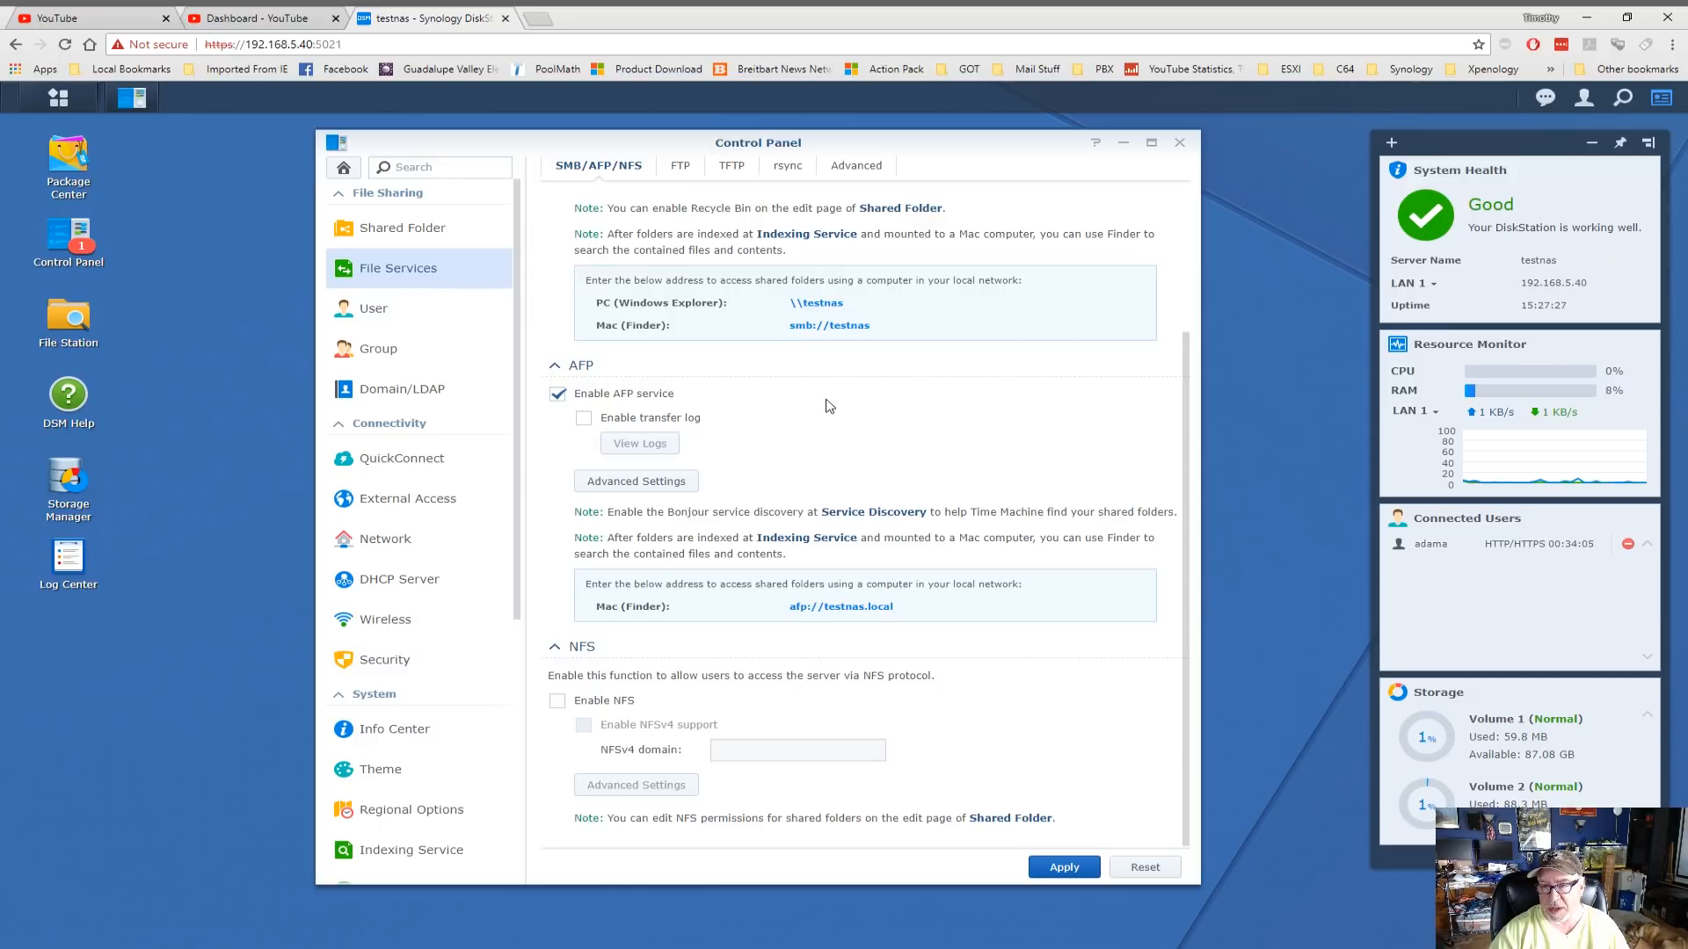
{"action": "left_click", "coordinate": [559, 394]}
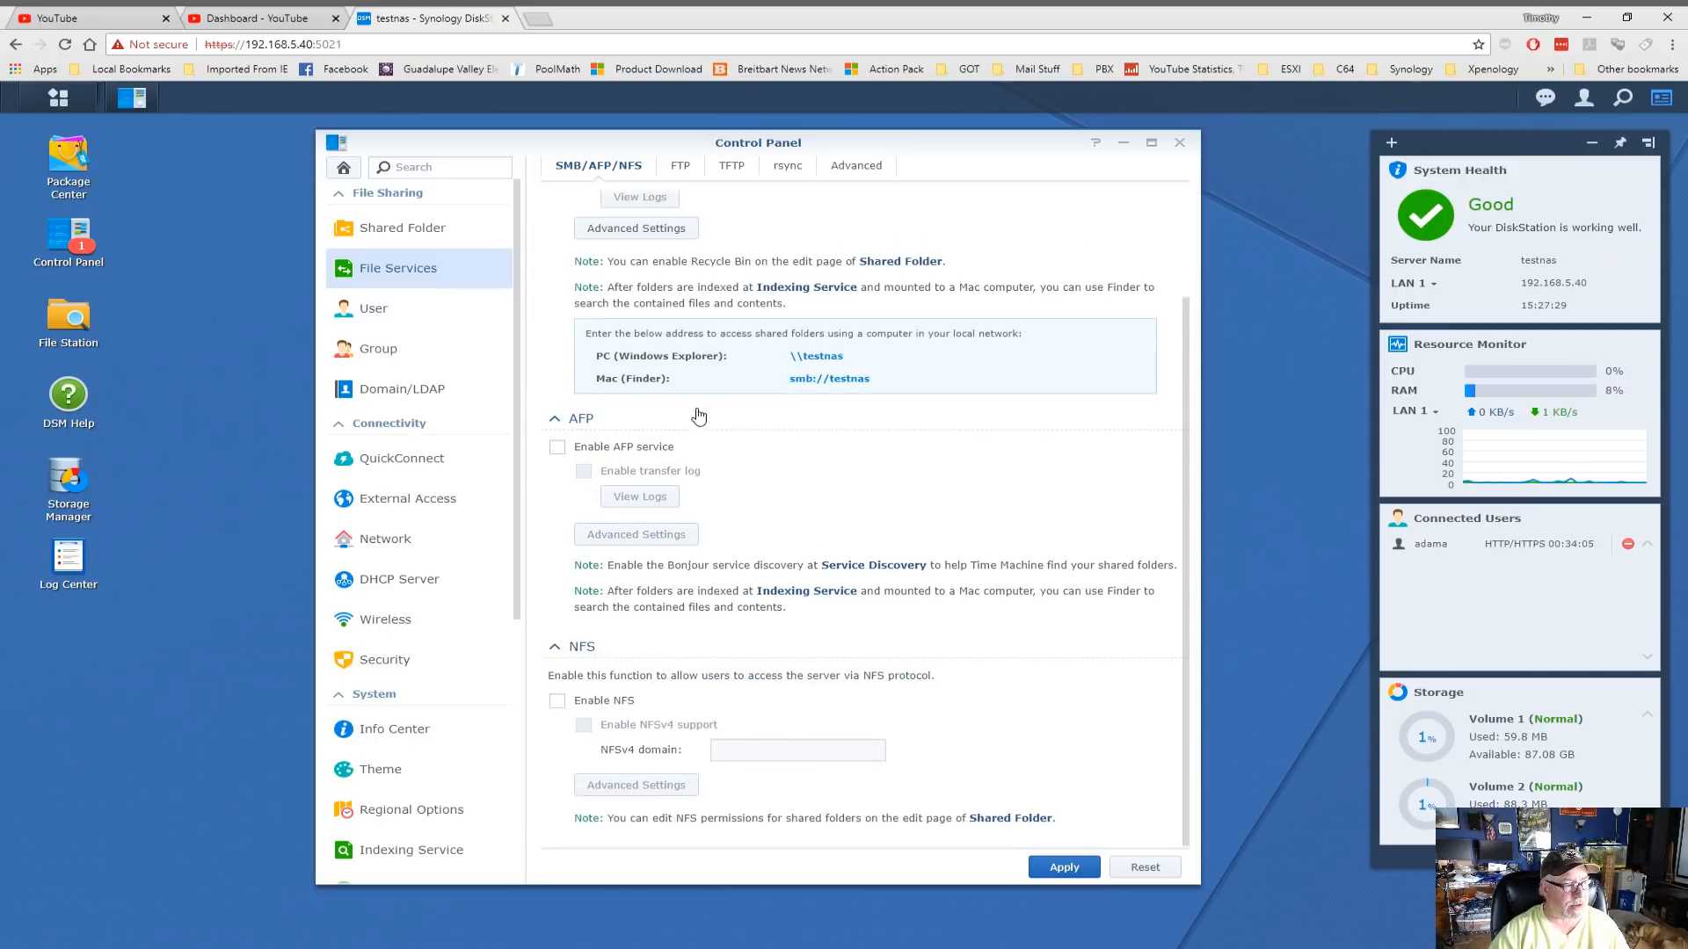
{"action": "left_click", "coordinate": [1072, 871]}
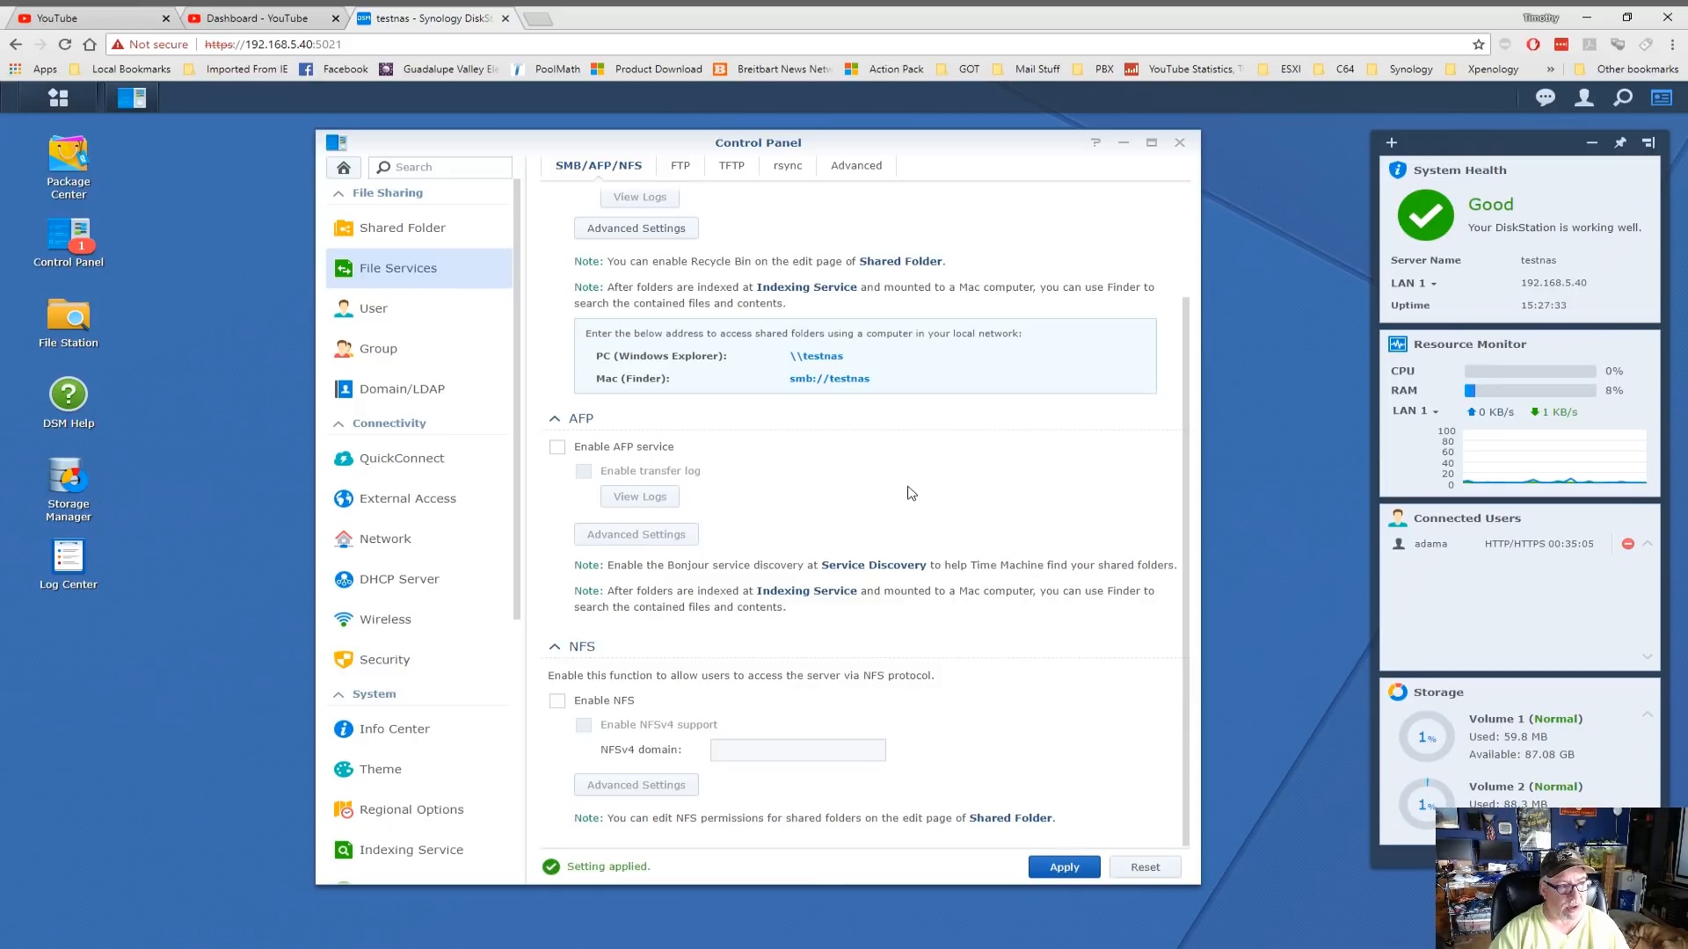
{"action": "scroll", "coordinate": [912, 567], "scroll_direction": "up", "scroll_amount": 2}
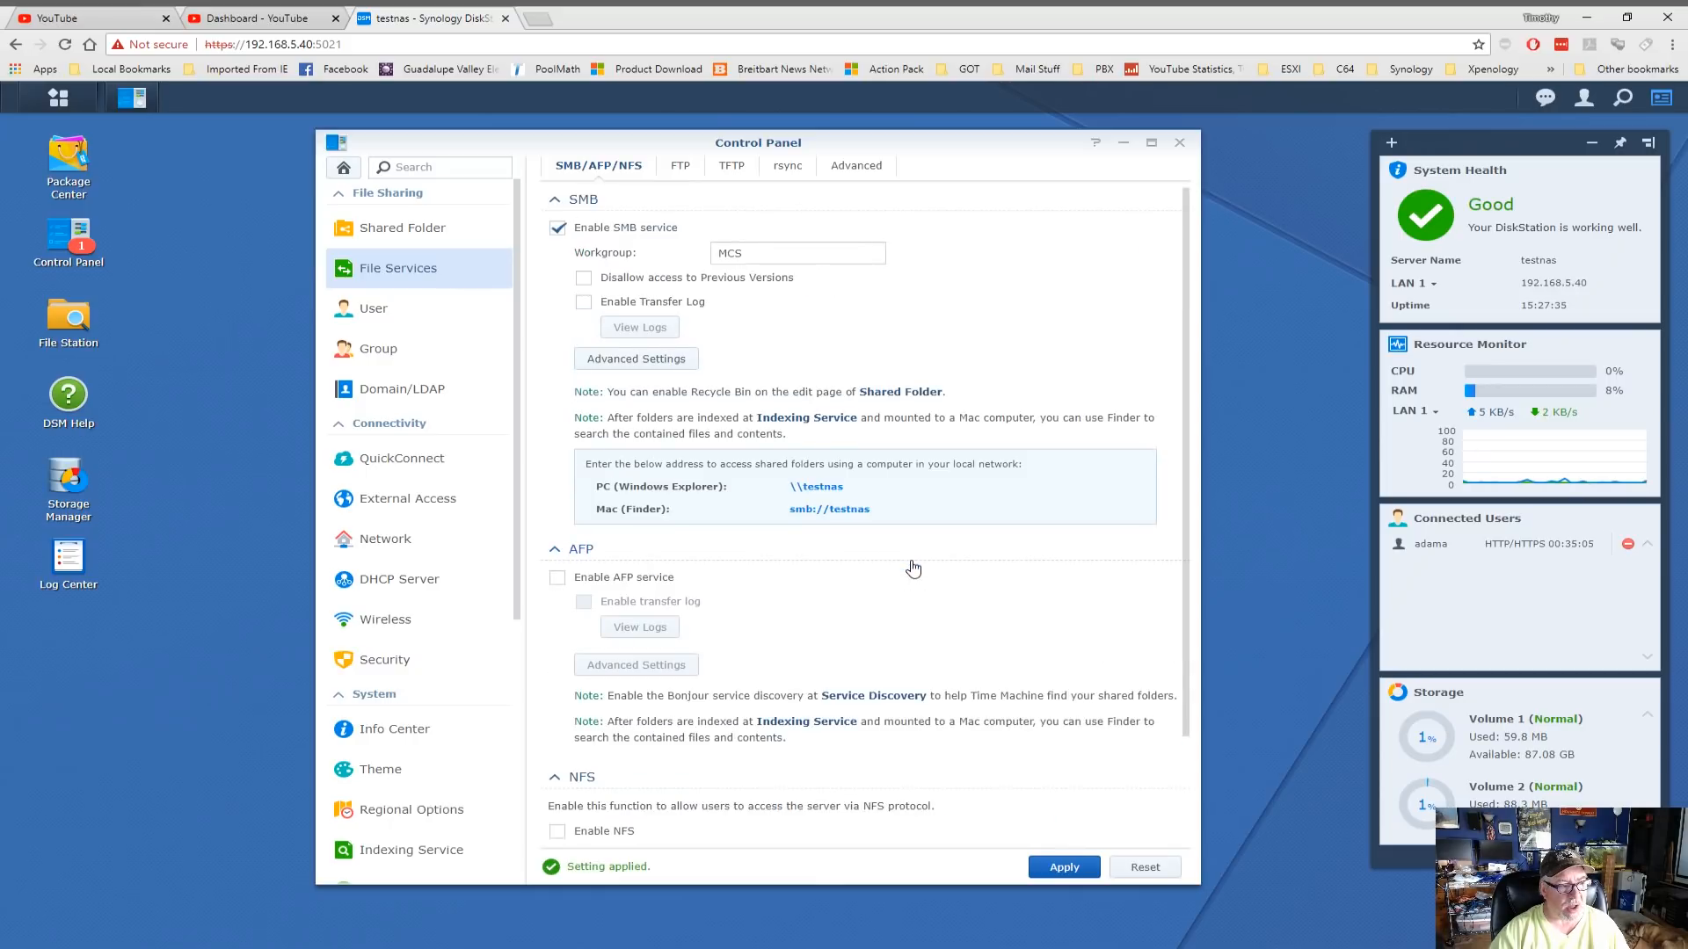
Open File Explorer's Network view, refresh it, and check the testnas device's options
{"action": "key", "text": "super+e"}
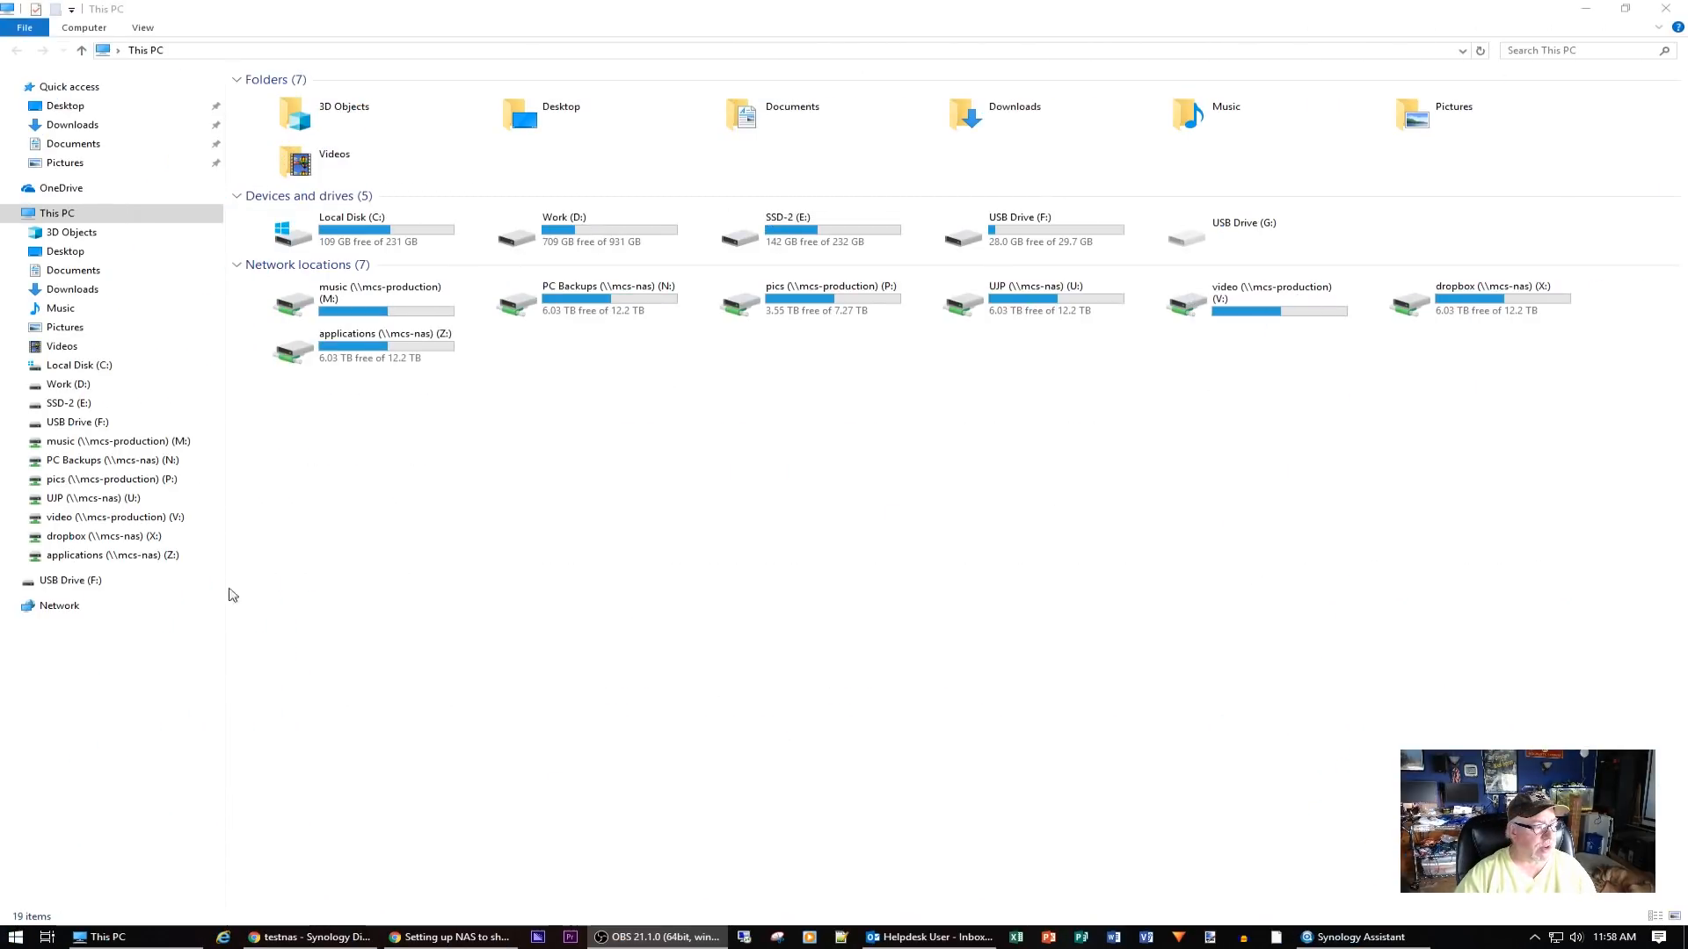
{"action": "left_click", "coordinate": [59, 607]}
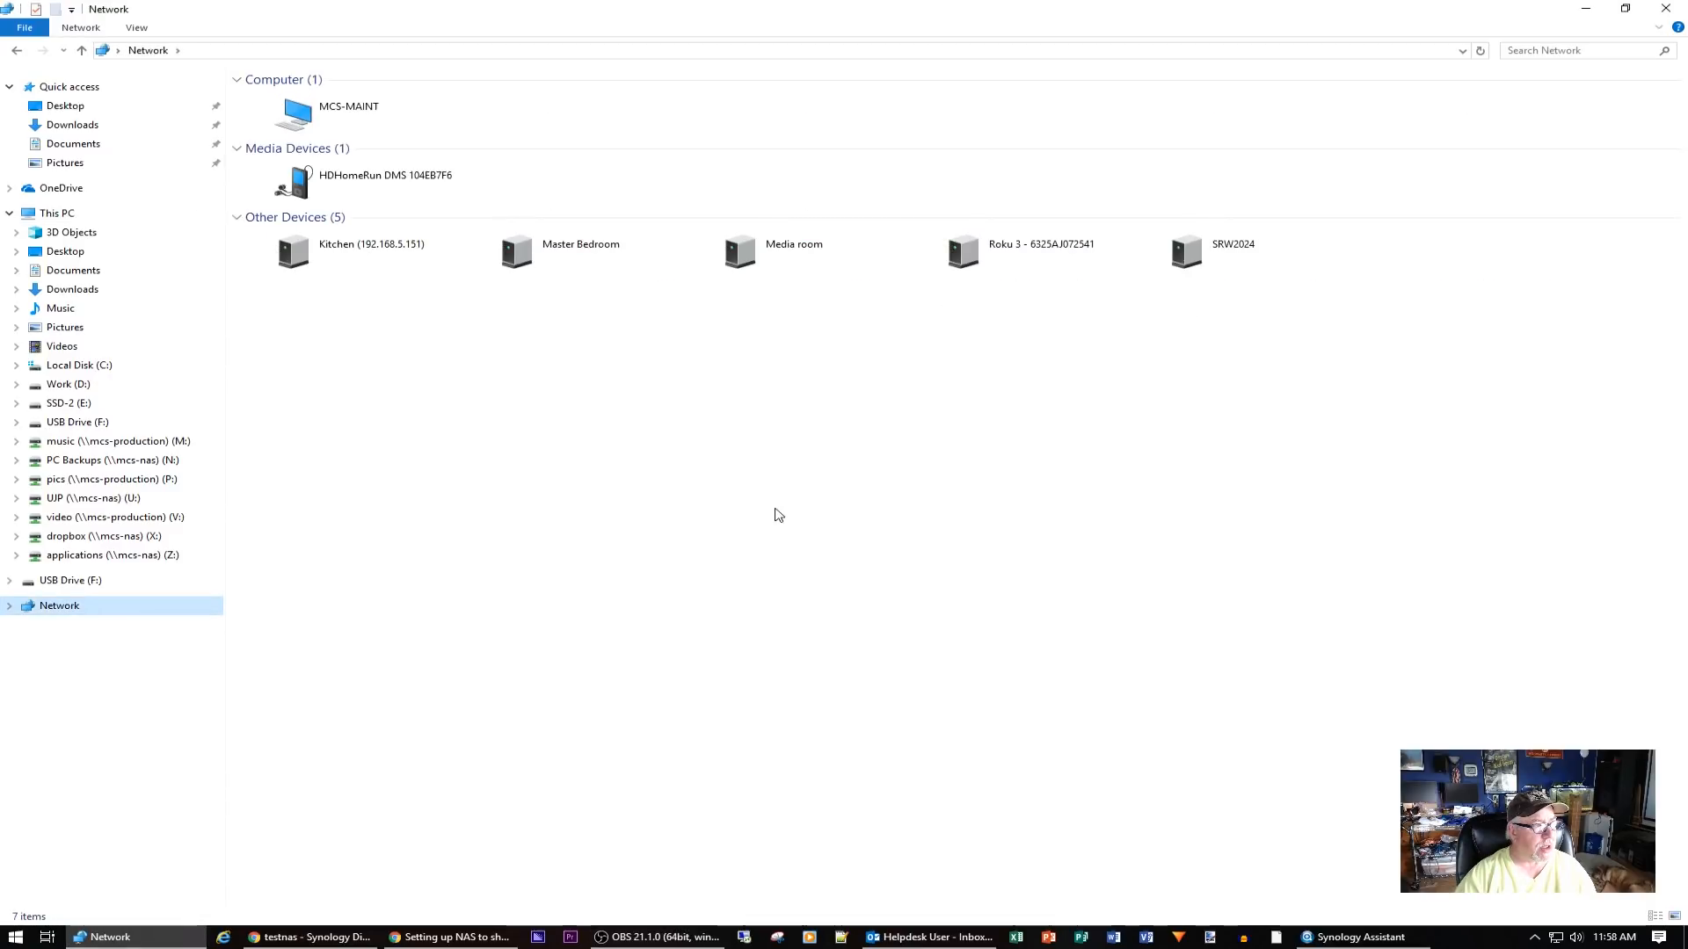
{"action": "left_click", "coordinate": [1481, 51]}
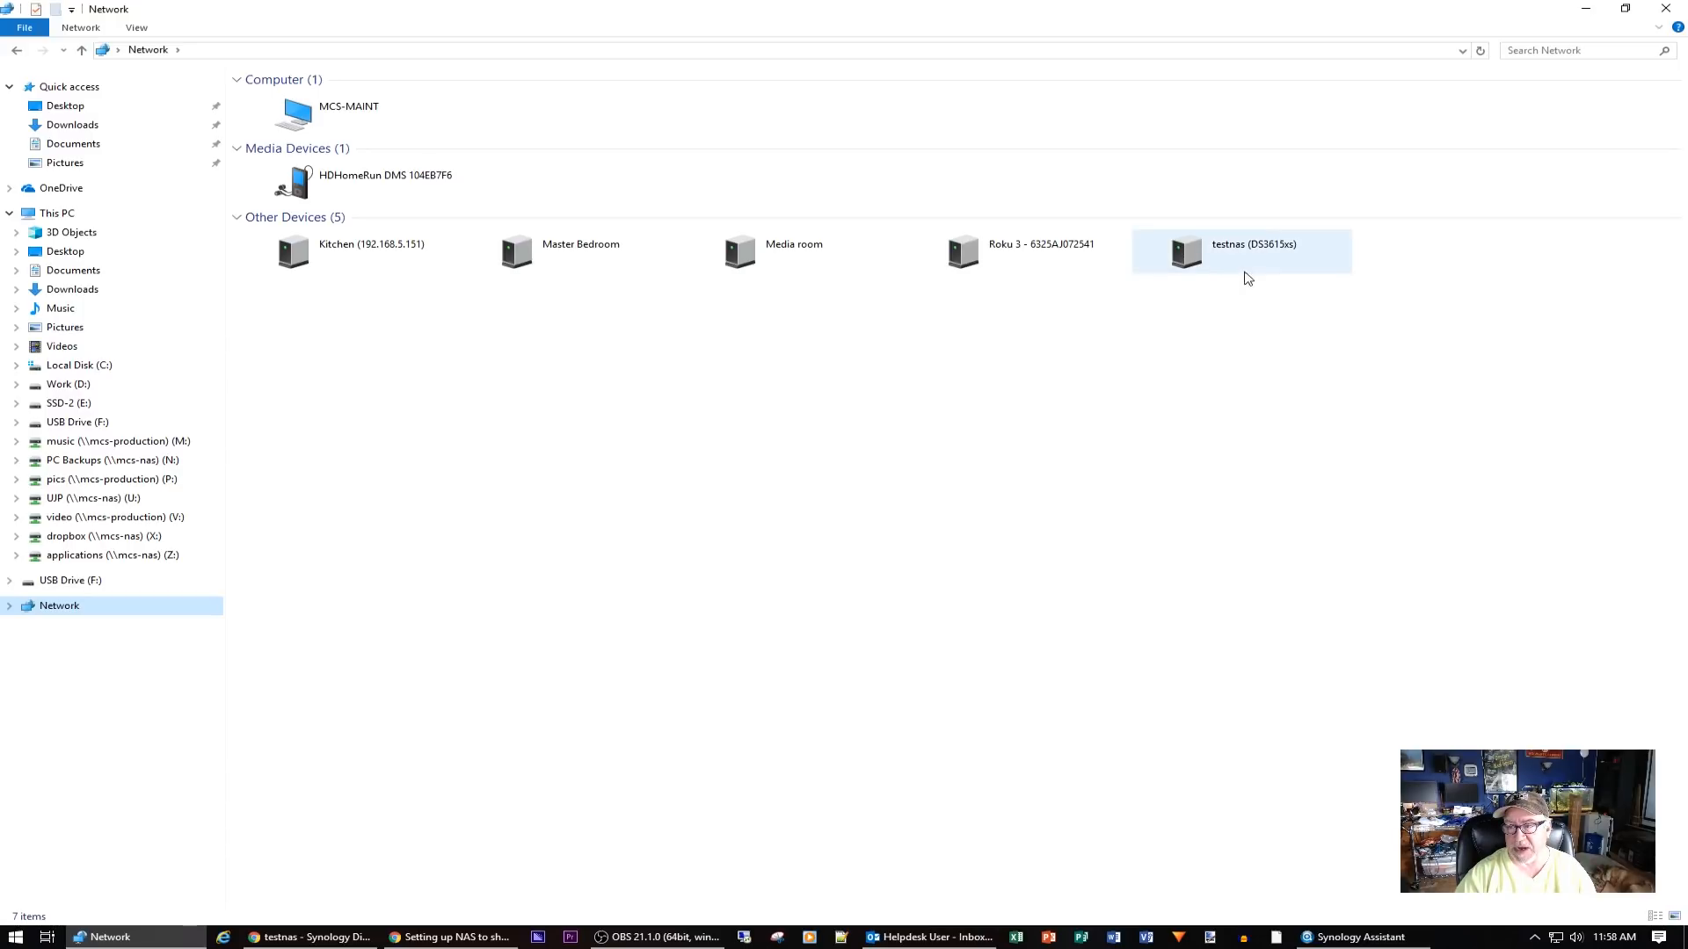
{"action": "right_click", "coordinate": [1195, 261]}
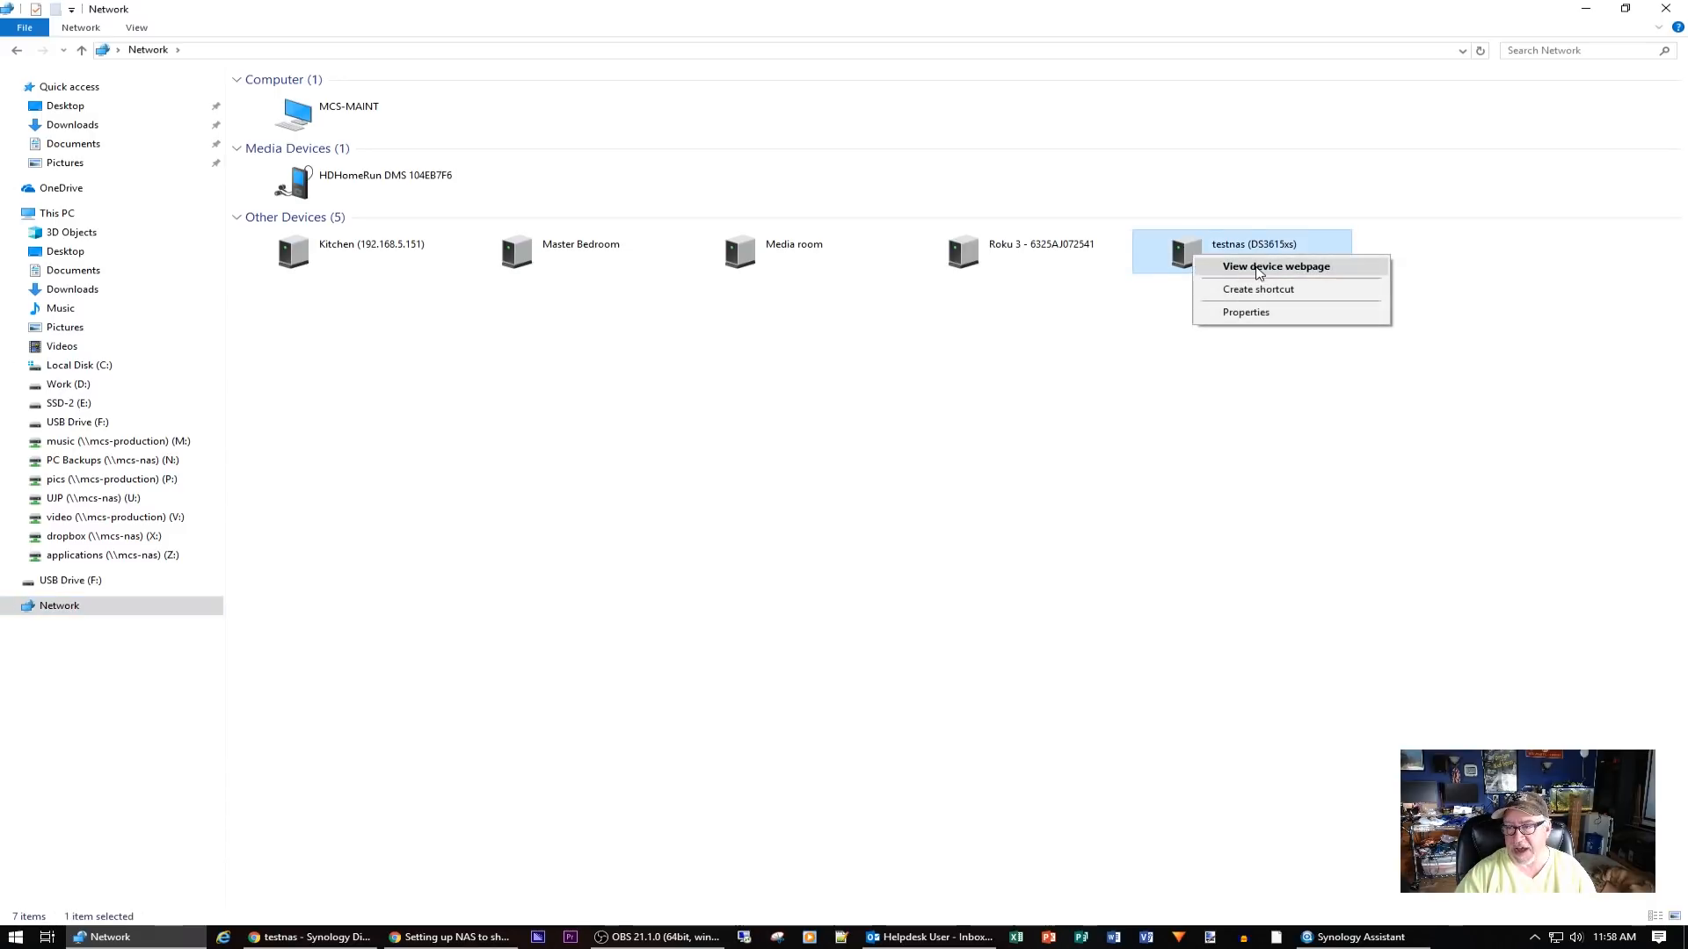
{"action": "left_click", "coordinate": [975, 420]}
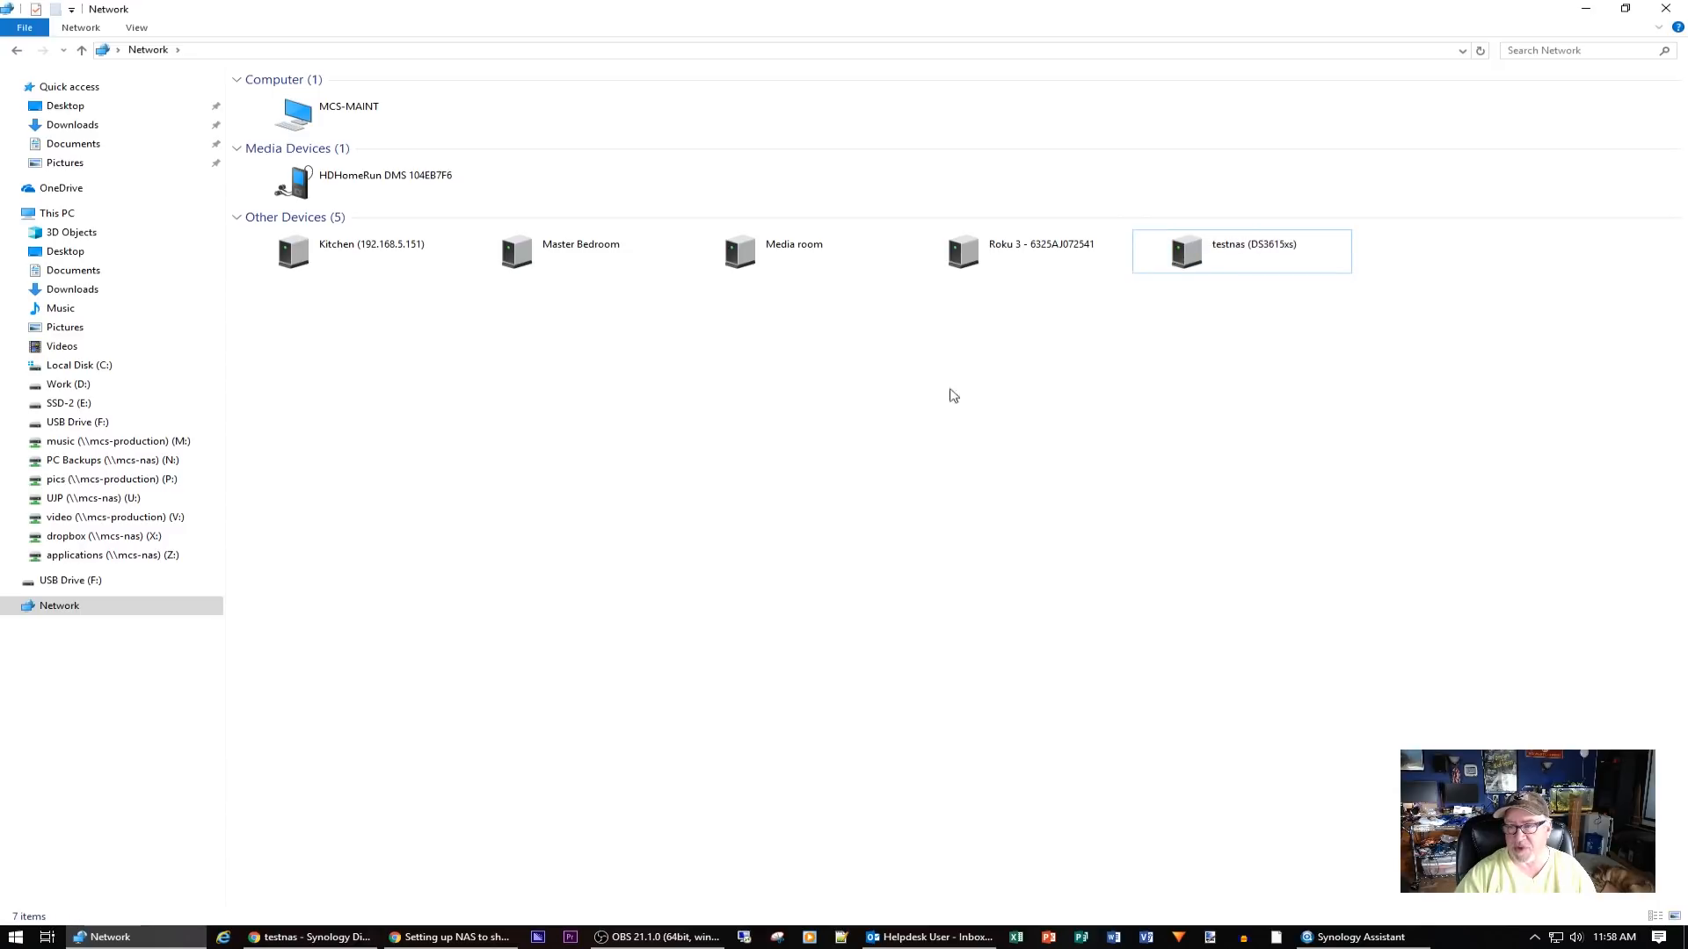
{"action": "left_click", "coordinate": [200, 51]}
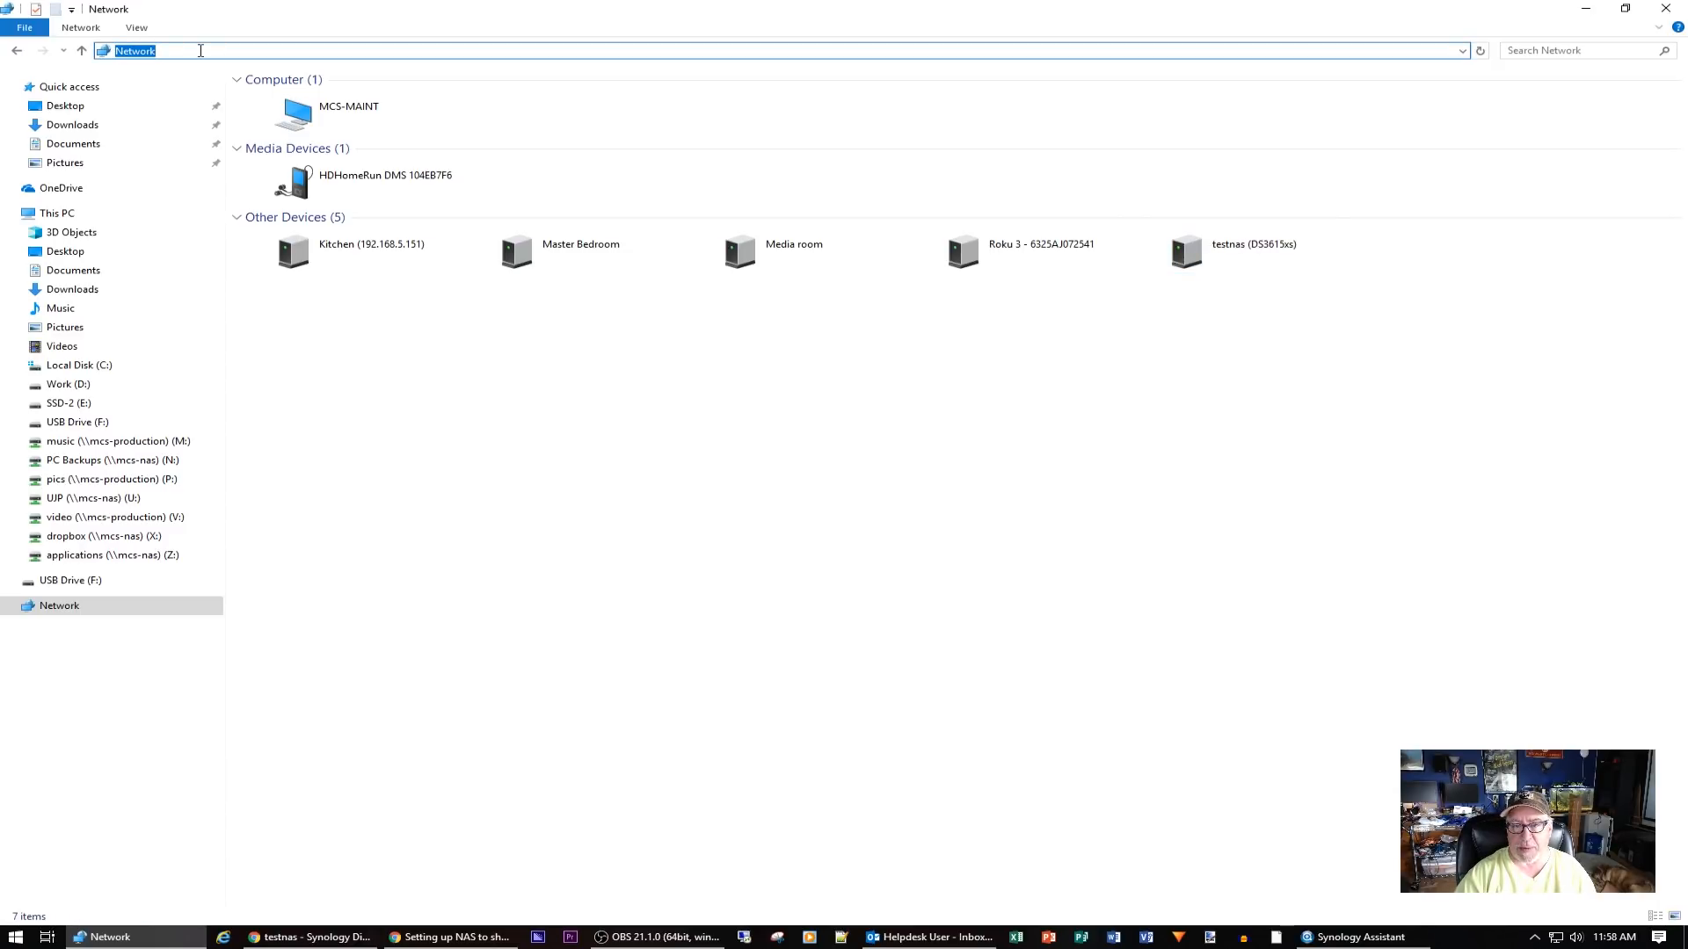
Browse to \\testnas\home and create a new folder named 'Joes Test' there
{"action": "type", "text": "\\\\"}
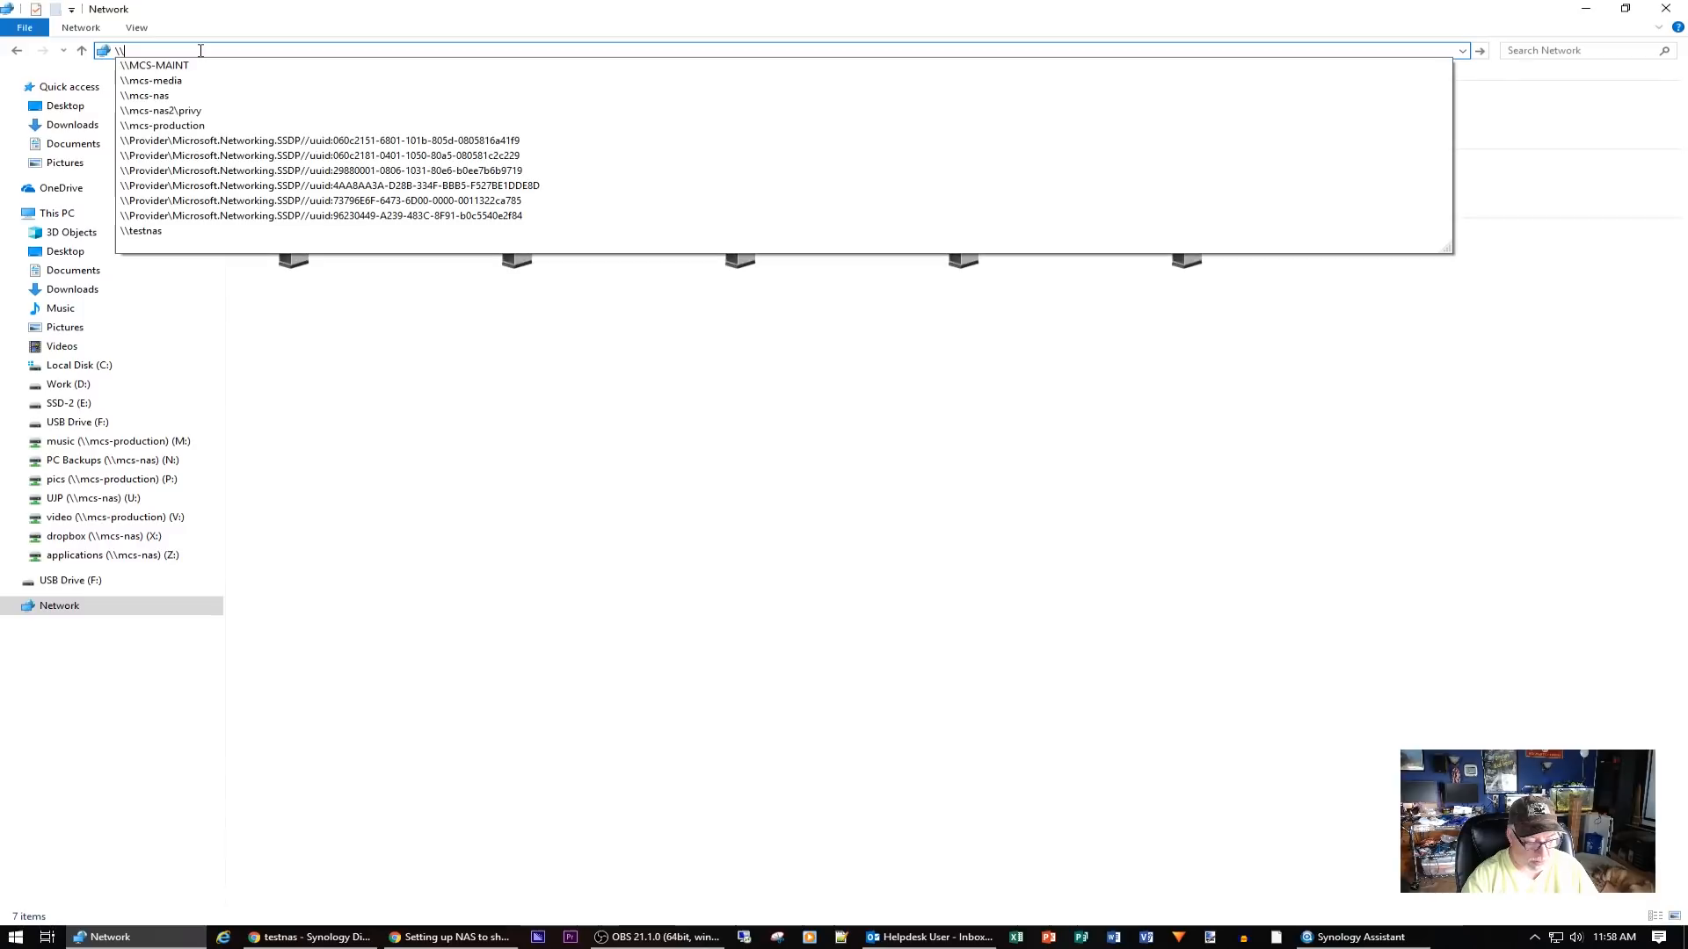
{"action": "type", "text": "testnas"}
{"action": "key", "text": "Return"}
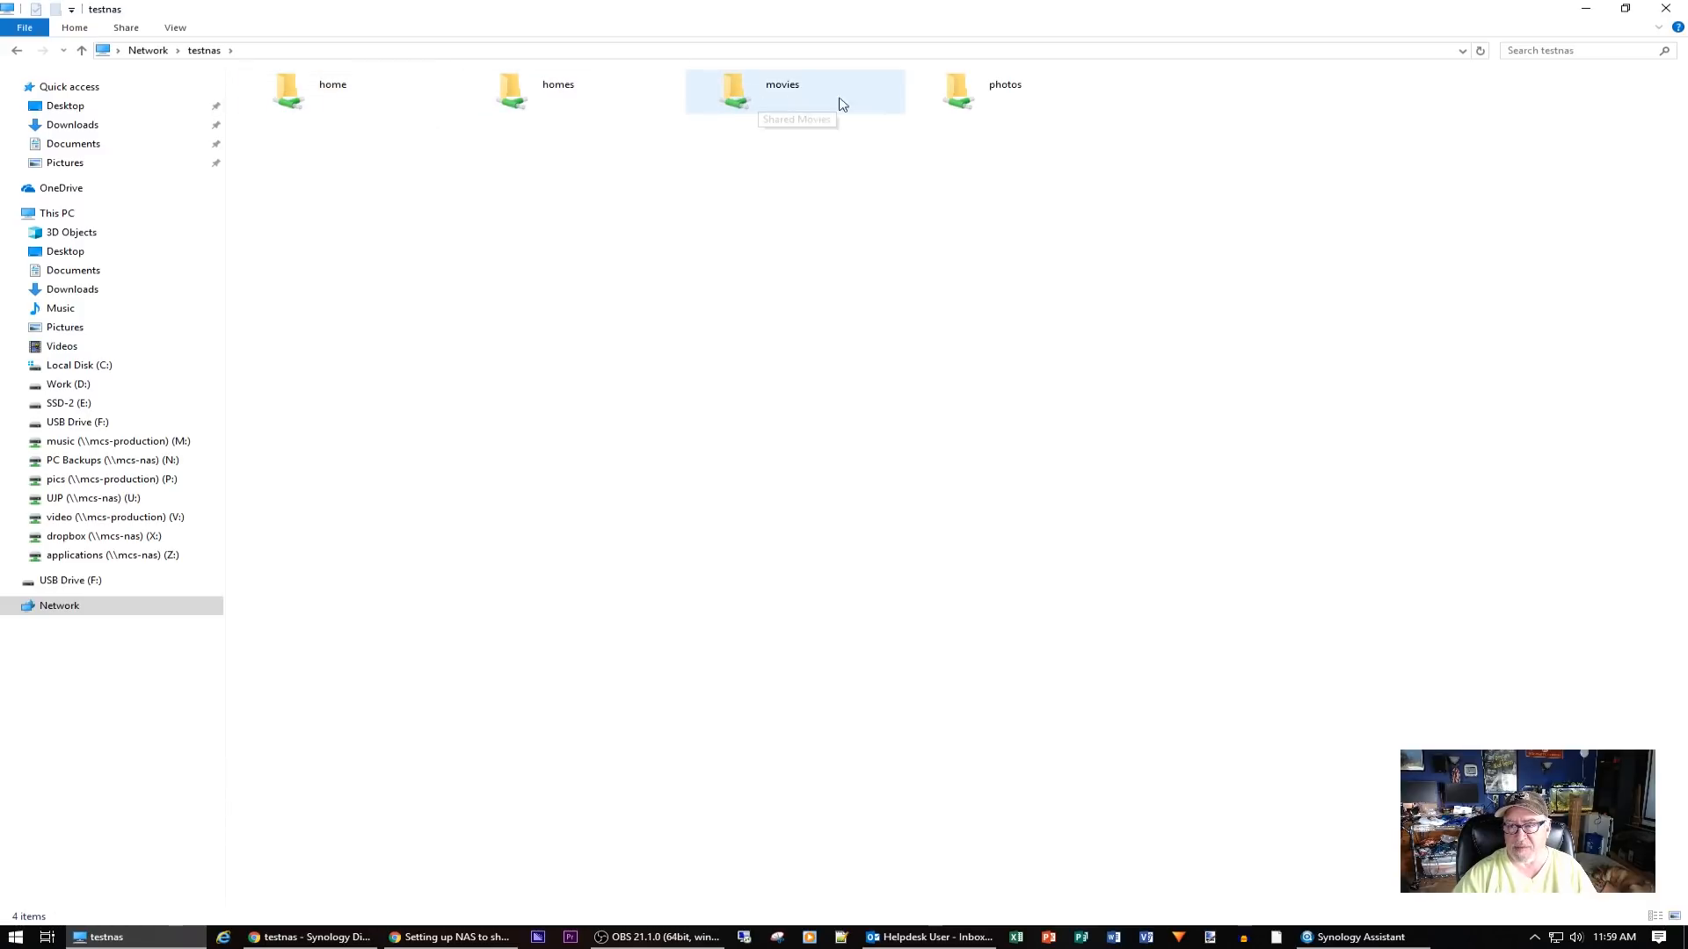
{"action": "double_click", "coordinate": [353, 99]}
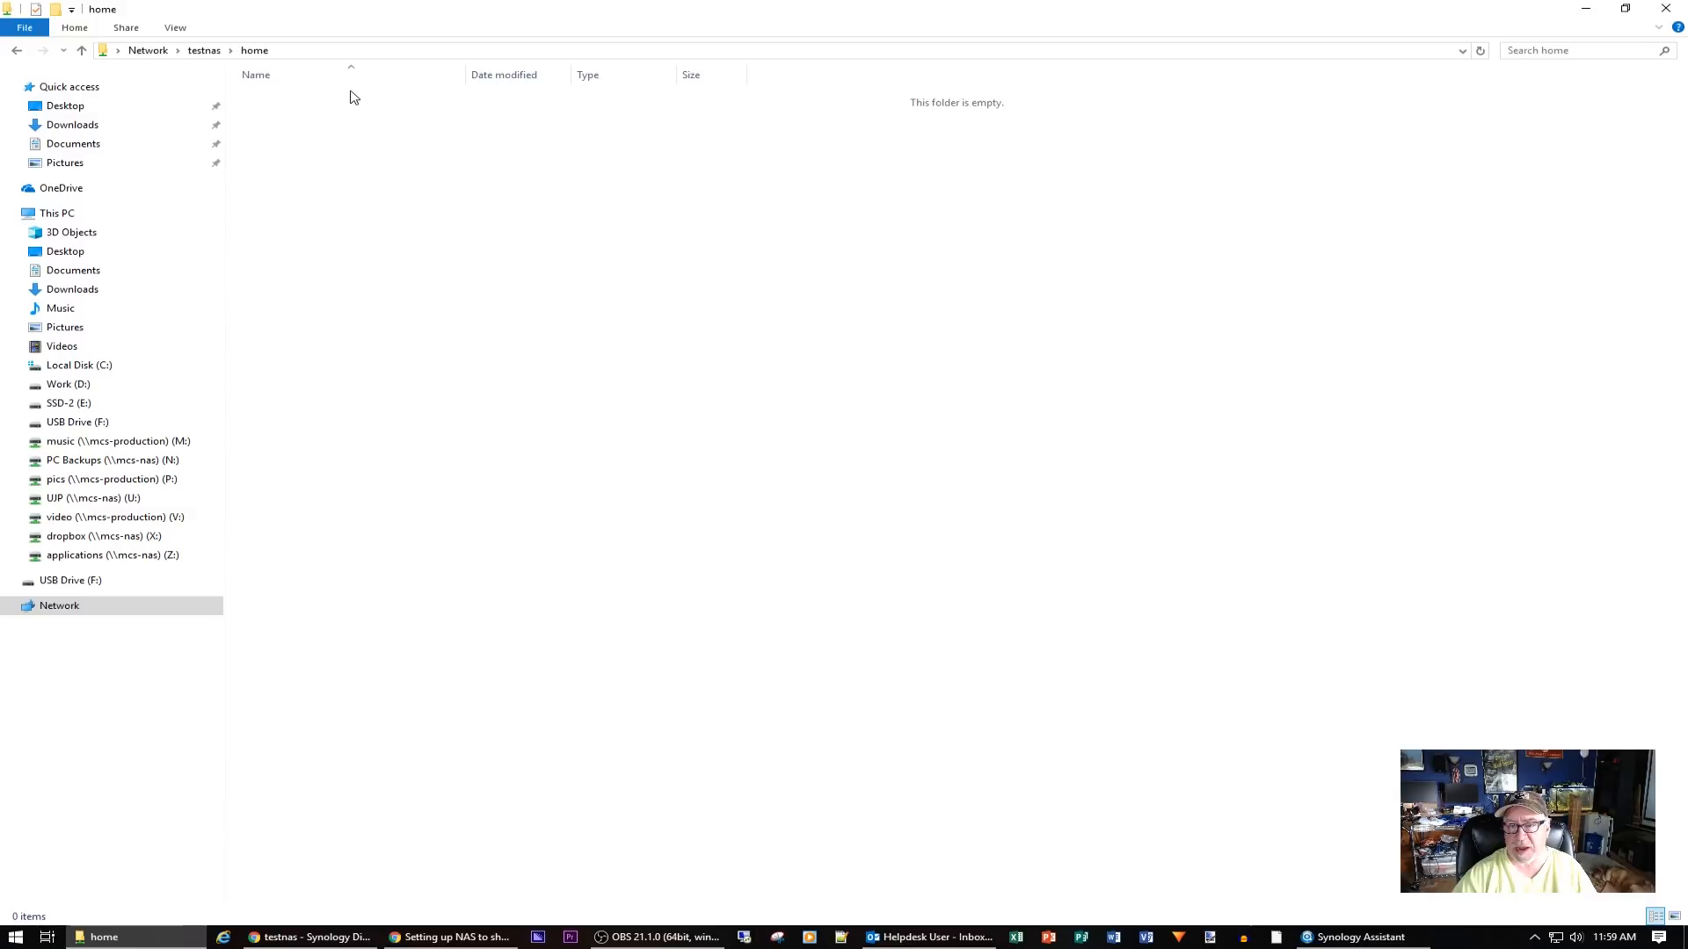
{"action": "right_click", "coordinate": [539, 247]}
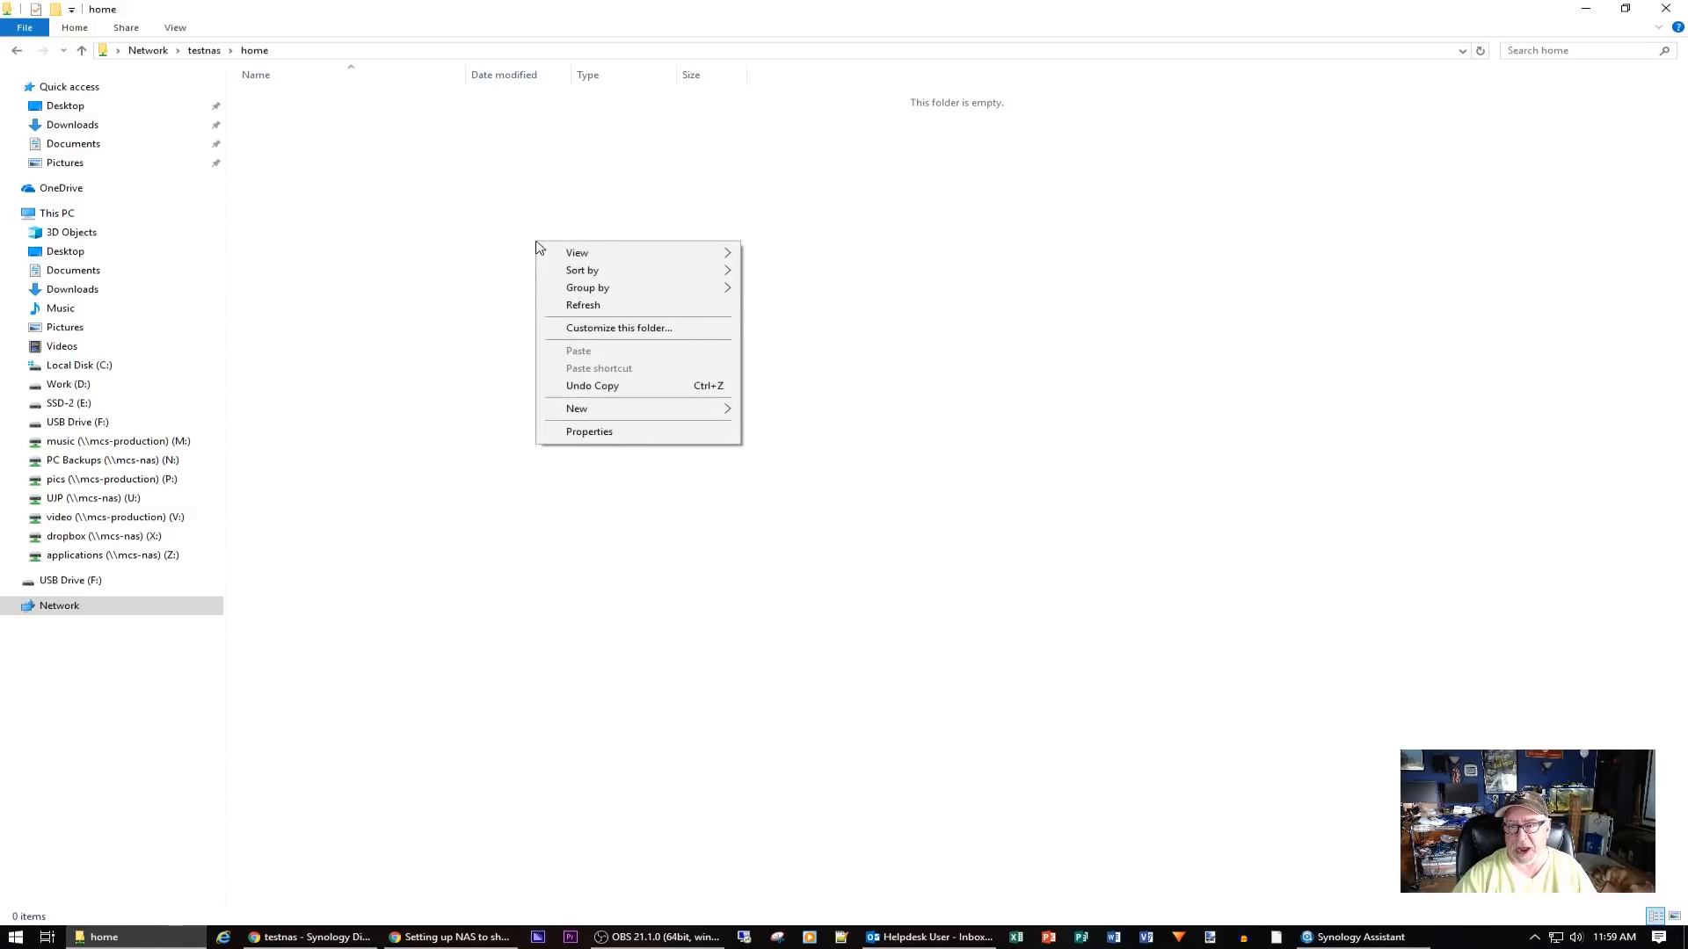
{"action": "mouse_move", "coordinate": [639, 410]}
{"action": "left_click", "coordinate": [769, 409]}
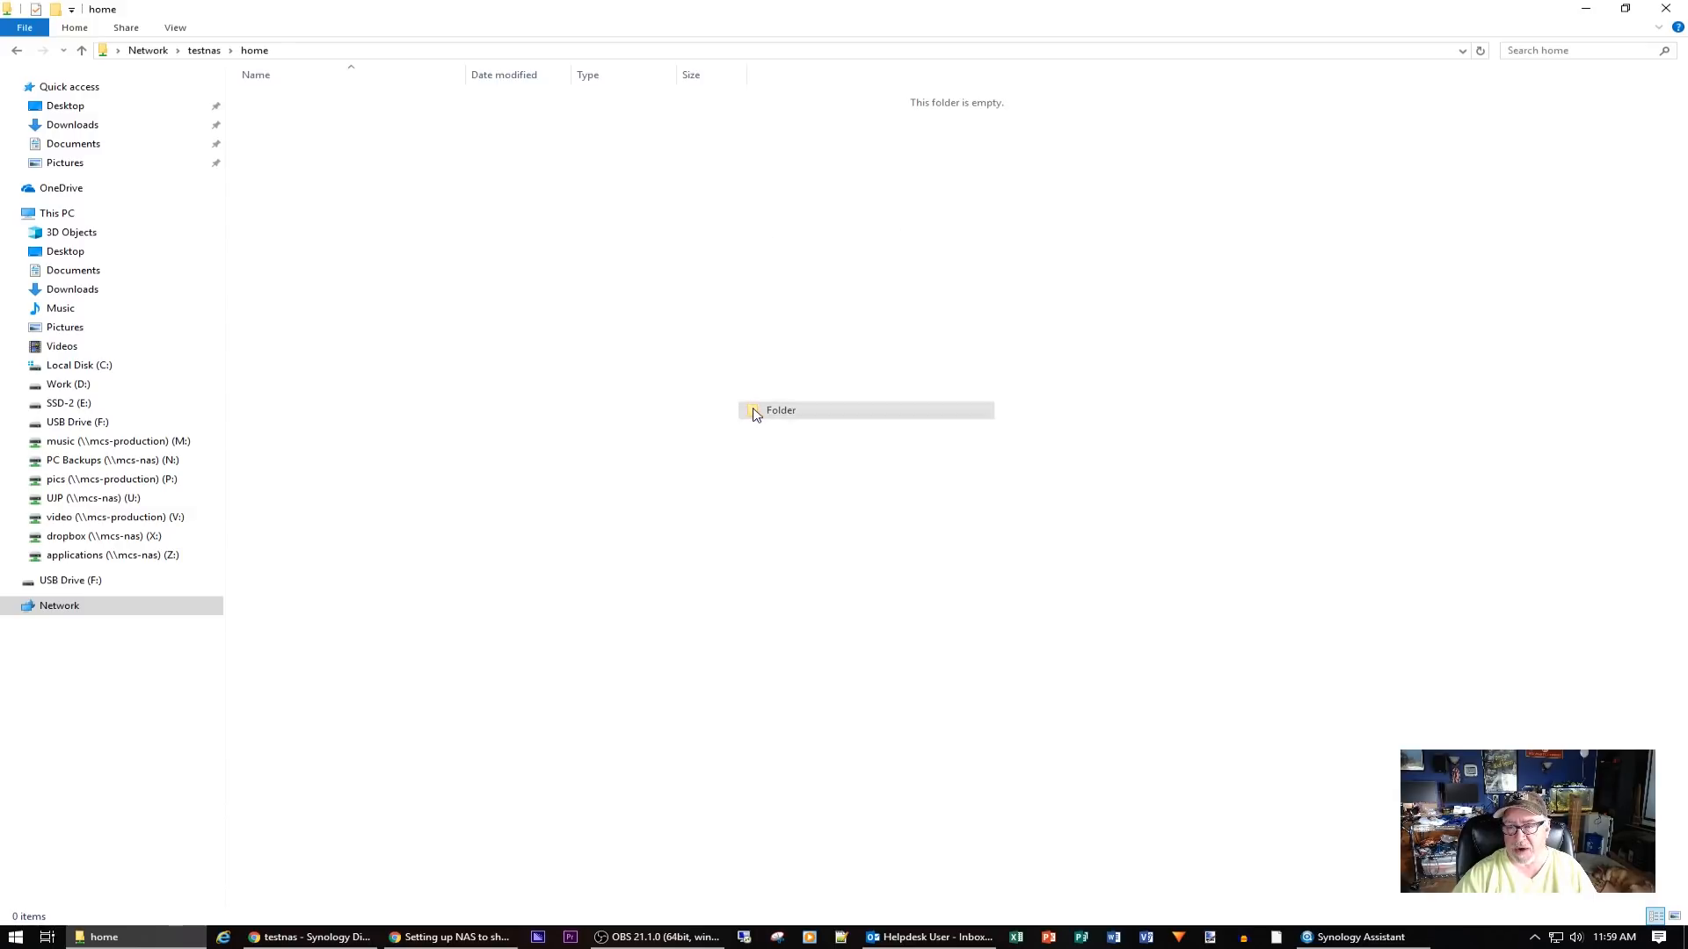
{"action": "type", "text": "Jo"}
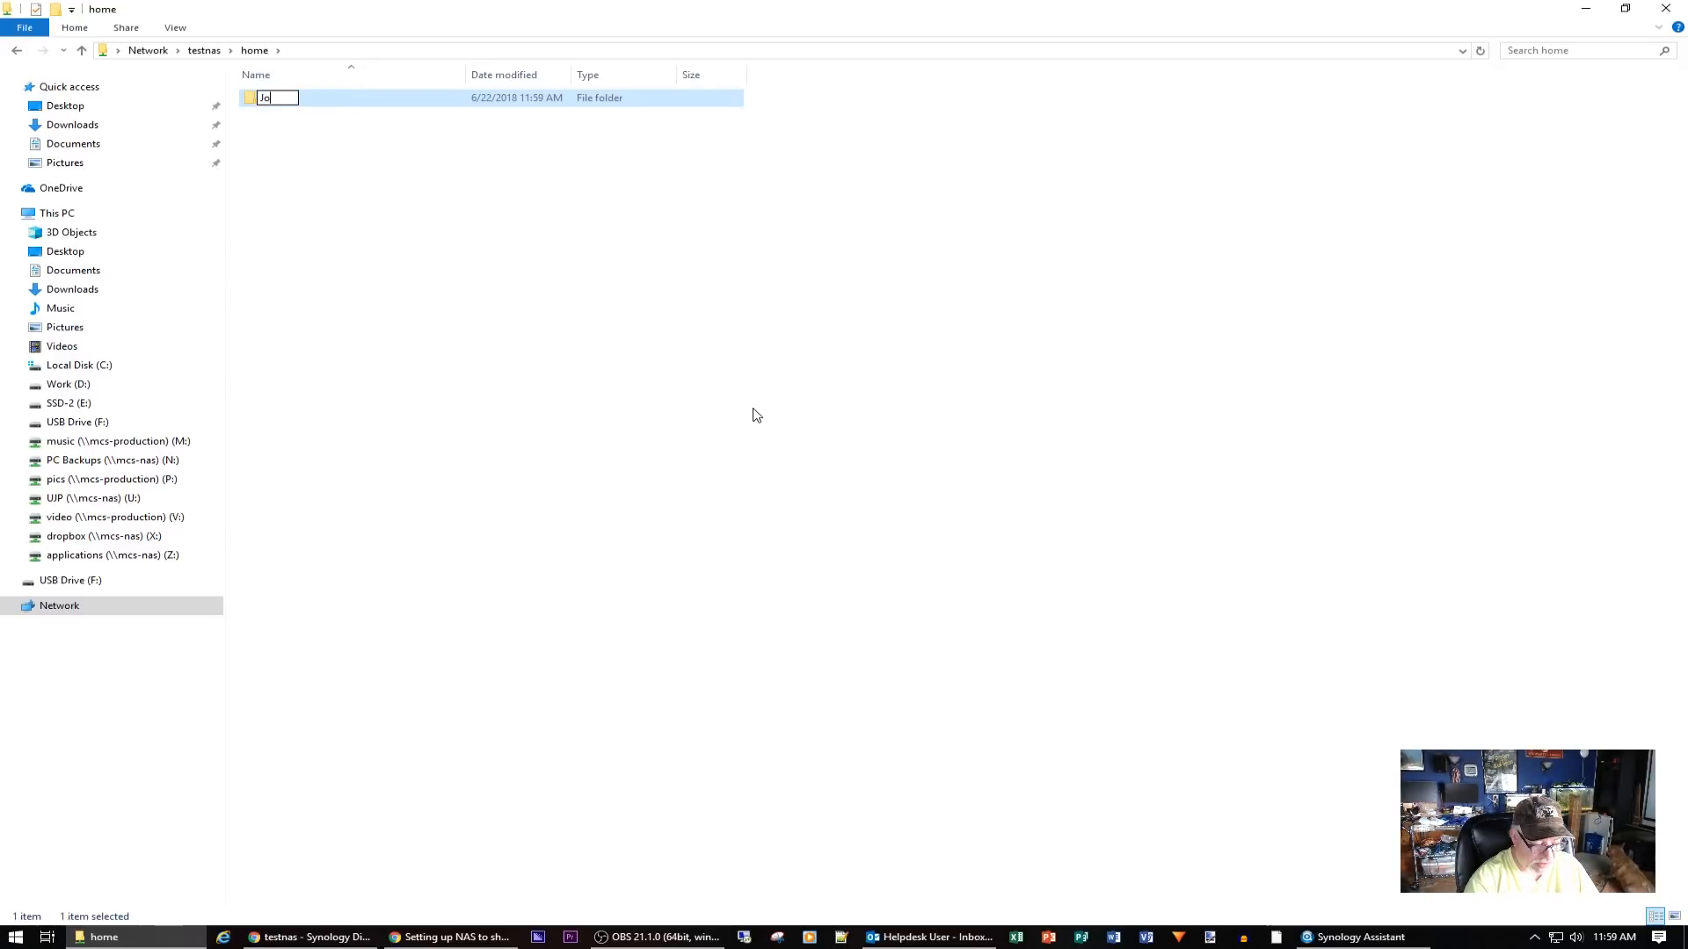
{"action": "type", "text": "es Test"}
{"action": "key", "text": "Return"}
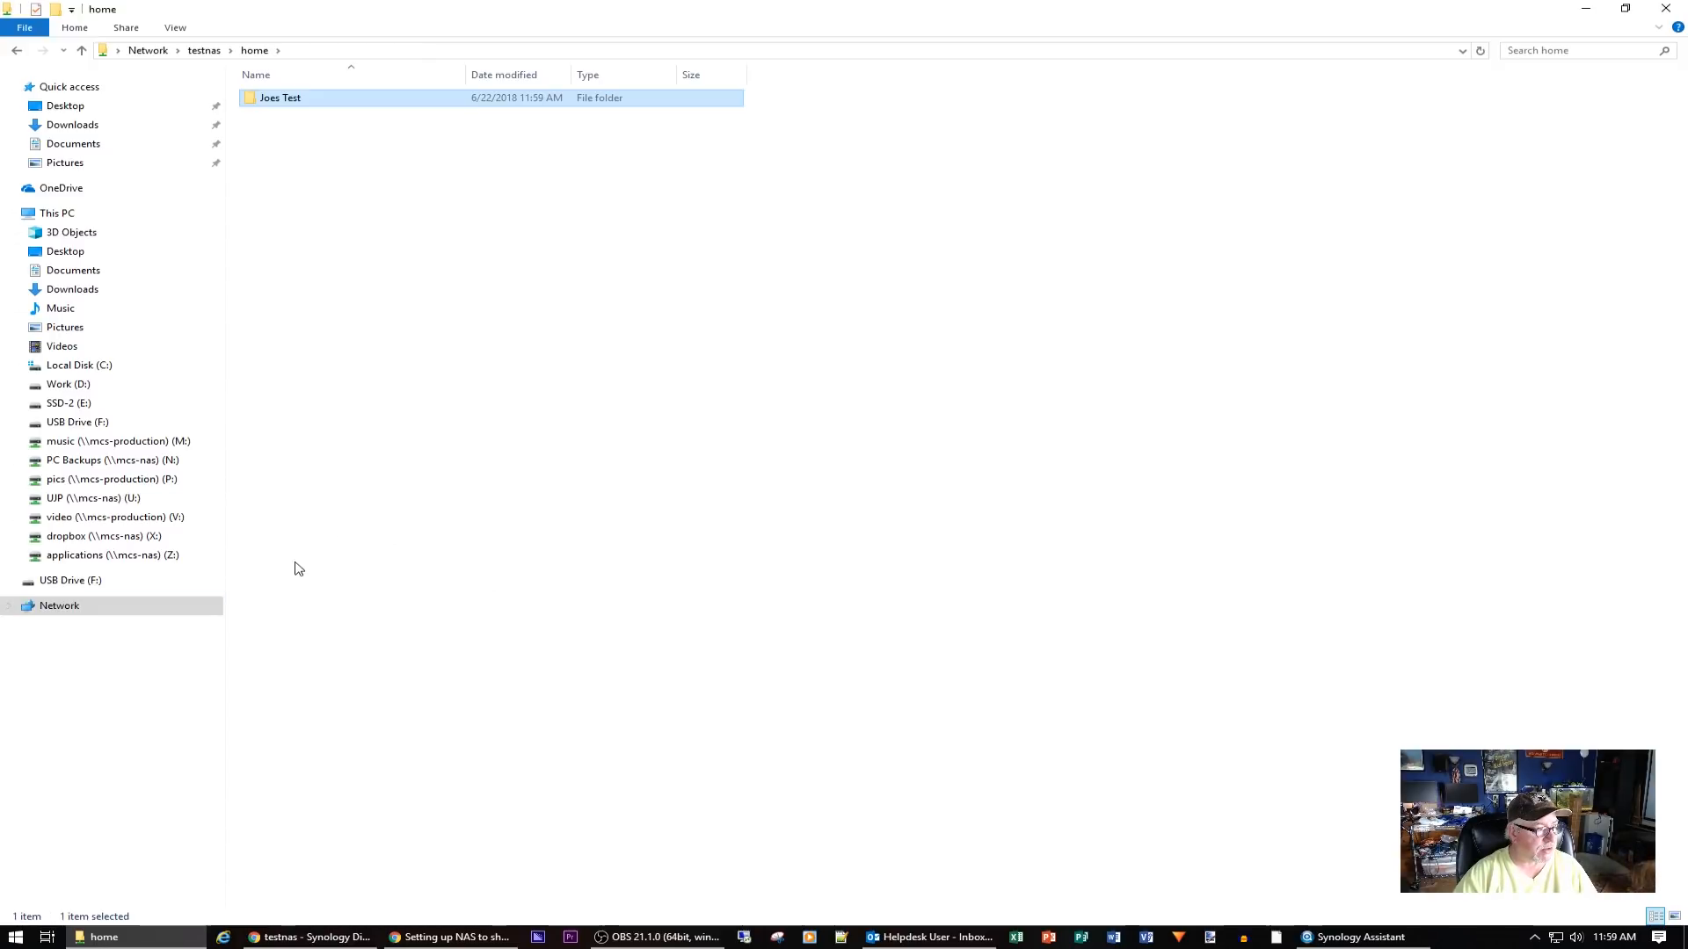
Copy the MCSTX Network Docs folder from the dropbox drive
{"action": "left_click", "coordinate": [102, 537]}
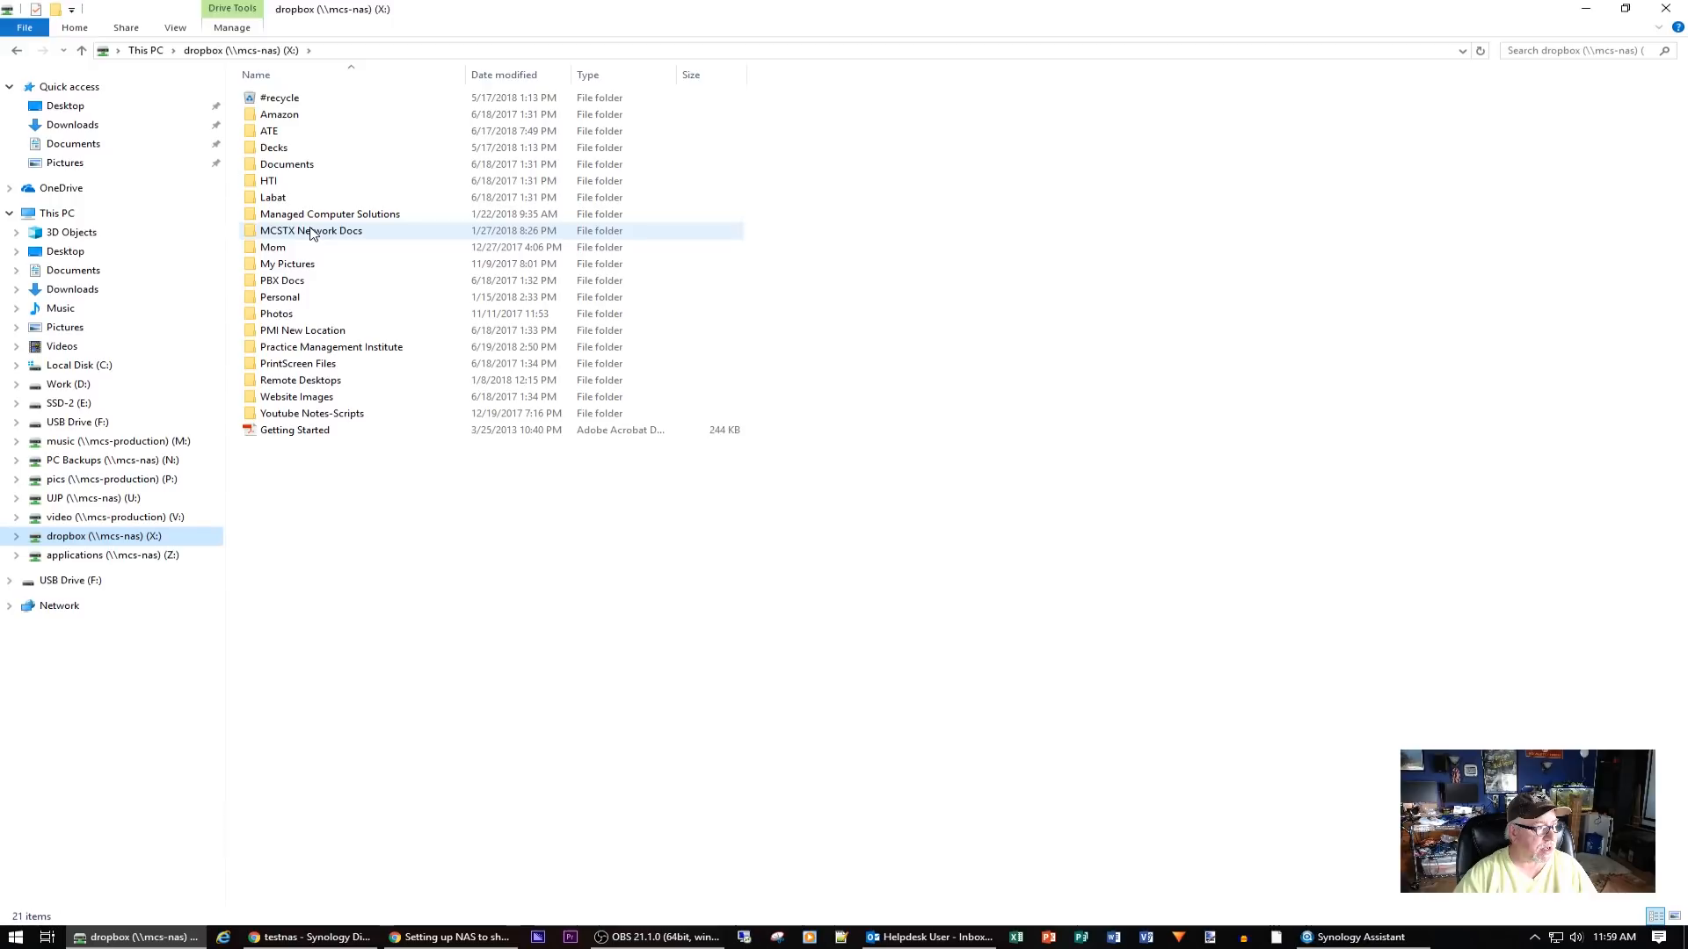
{"action": "right_click", "coordinate": [310, 230]}
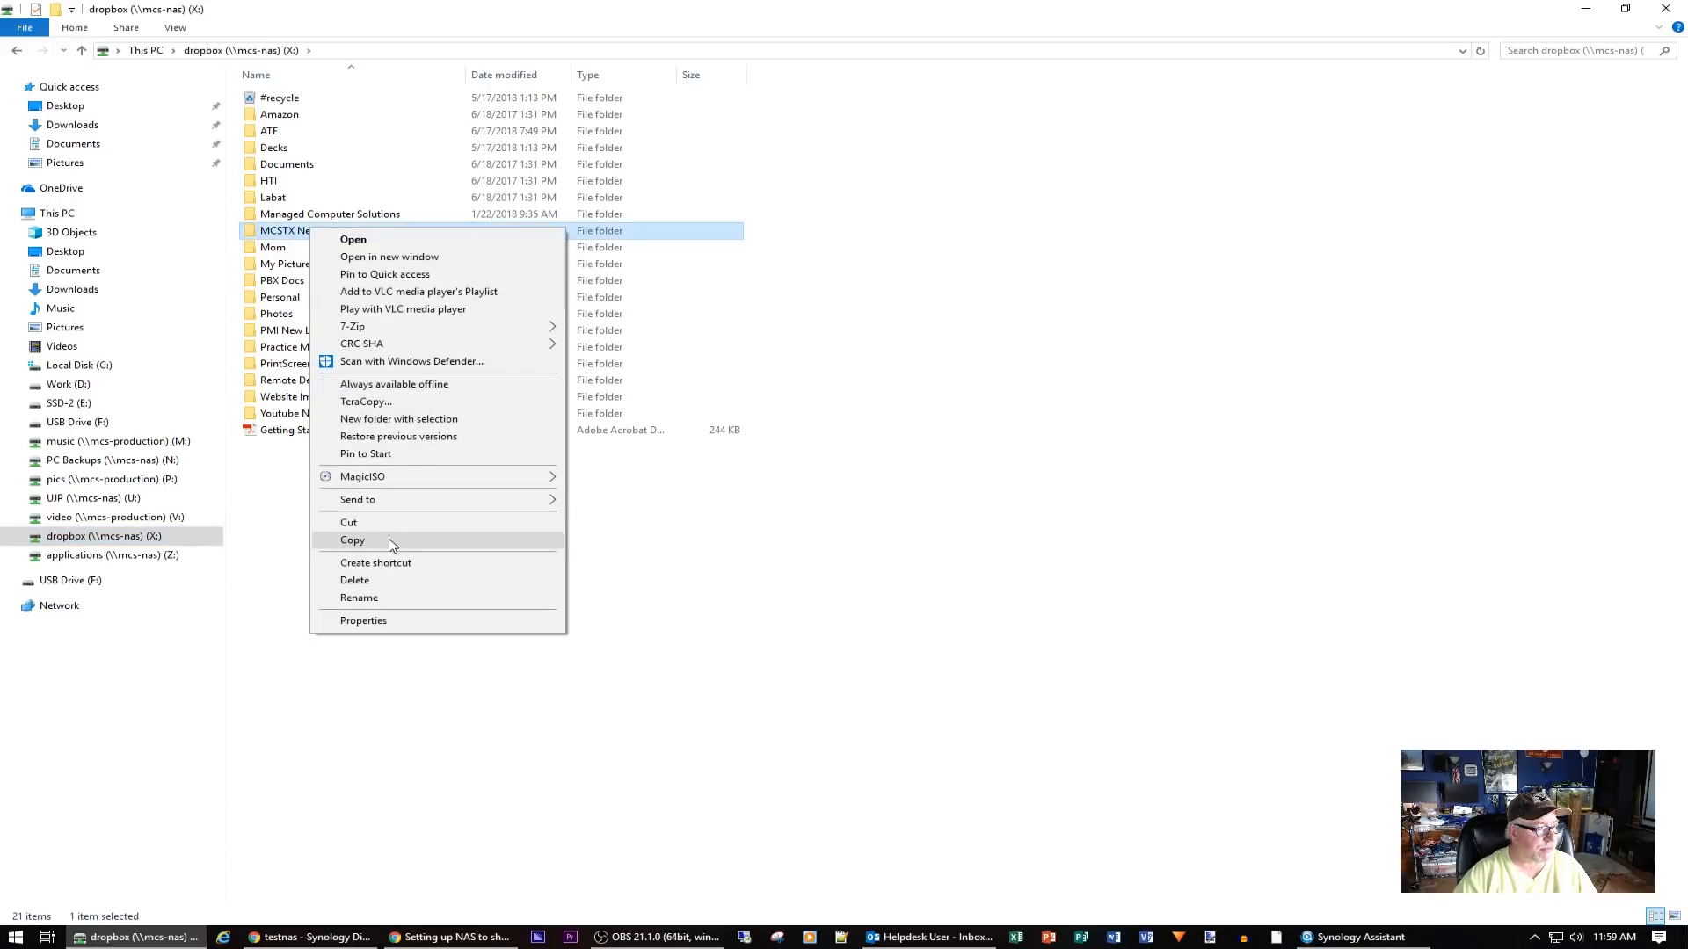
{"action": "left_click", "coordinate": [392, 545]}
Paste the folder into \\testnas\home\Joes Test using TeraCopy
{"action": "left_click", "coordinate": [56, 608]}
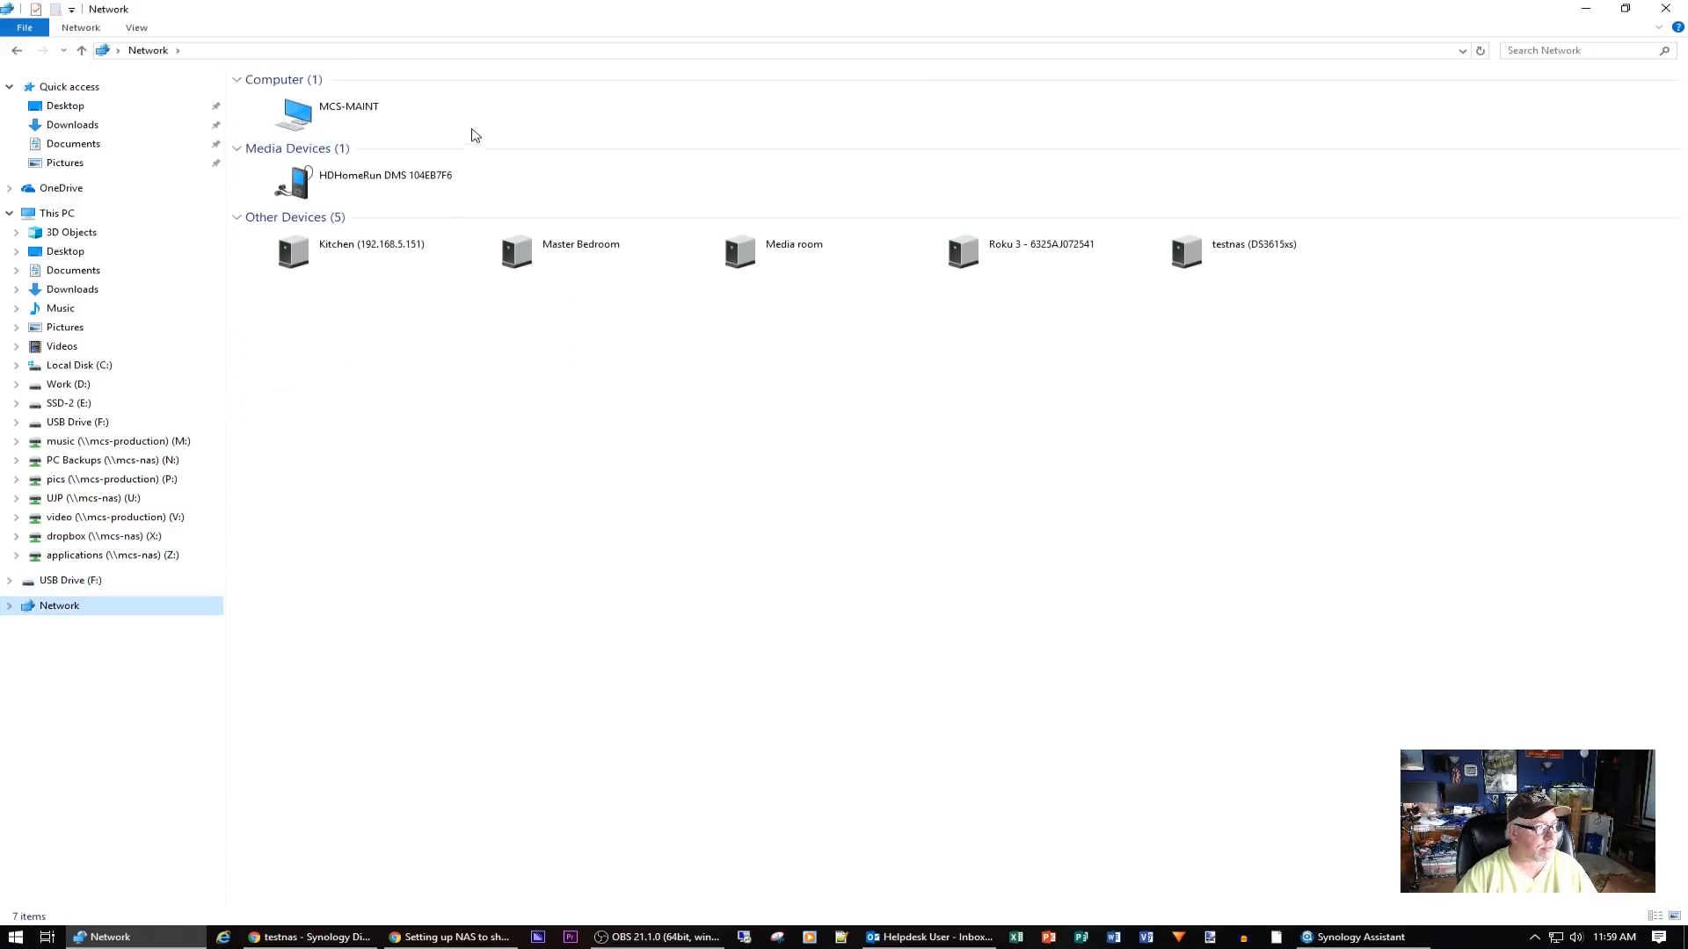
{"action": "left_click", "coordinate": [1462, 50]}
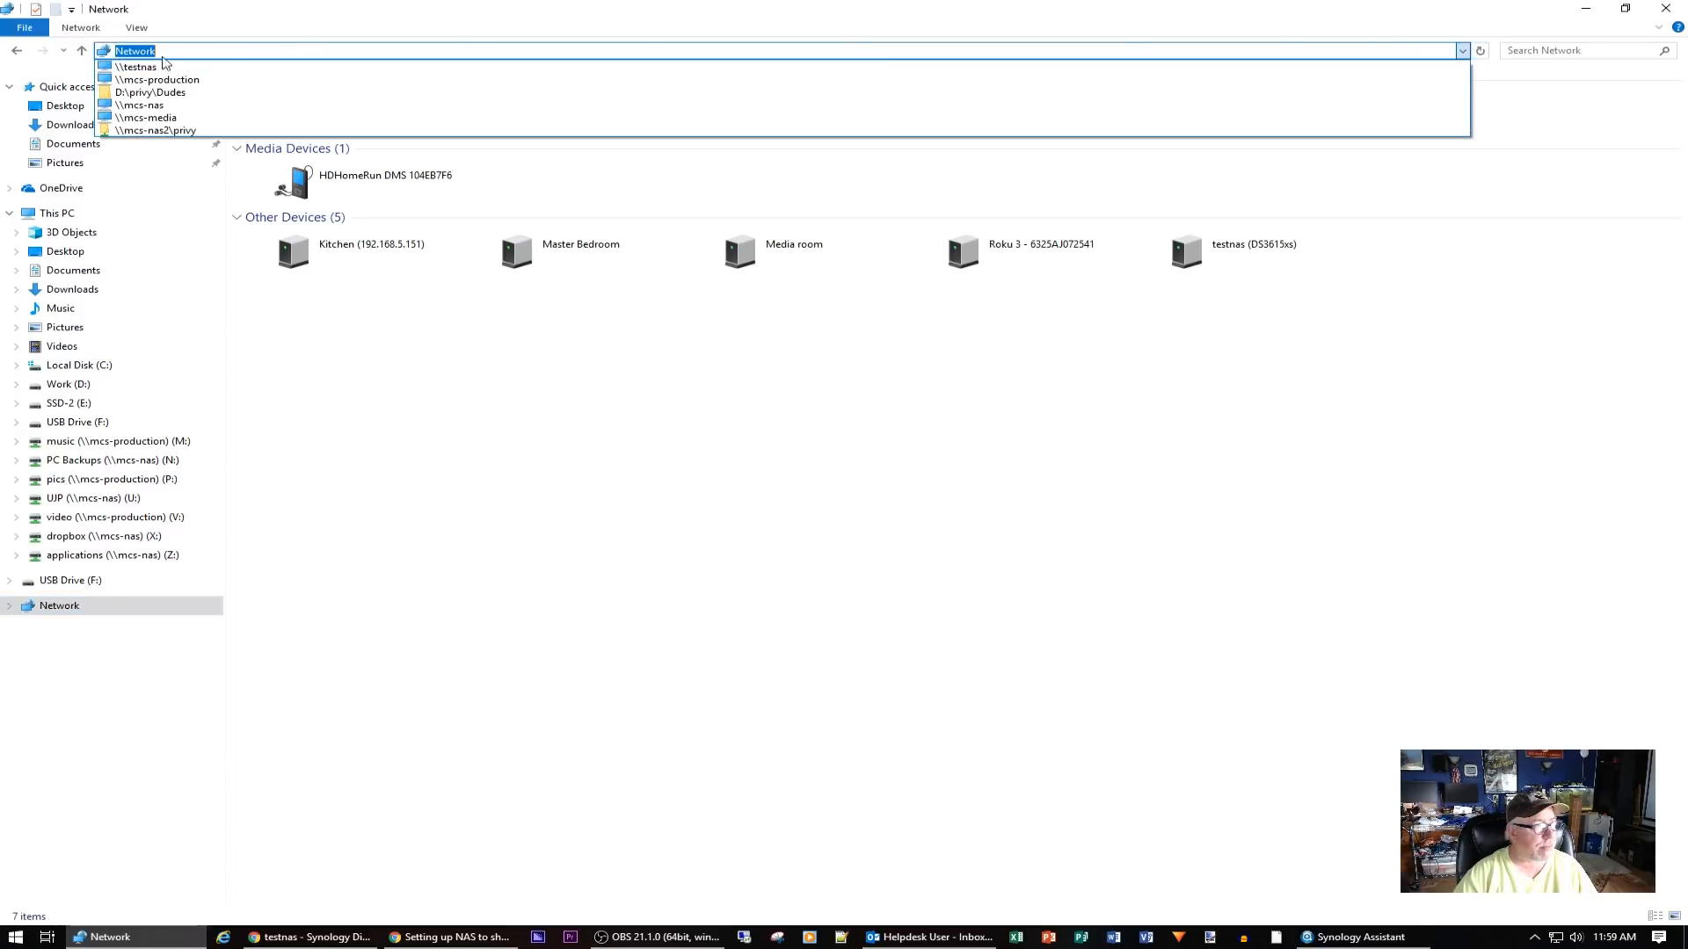
{"action": "left_click", "coordinate": [139, 72]}
{"action": "double_click", "coordinate": [356, 91]}
{"action": "double_click", "coordinate": [298, 99]}
{"action": "right_click", "coordinate": [386, 243]}
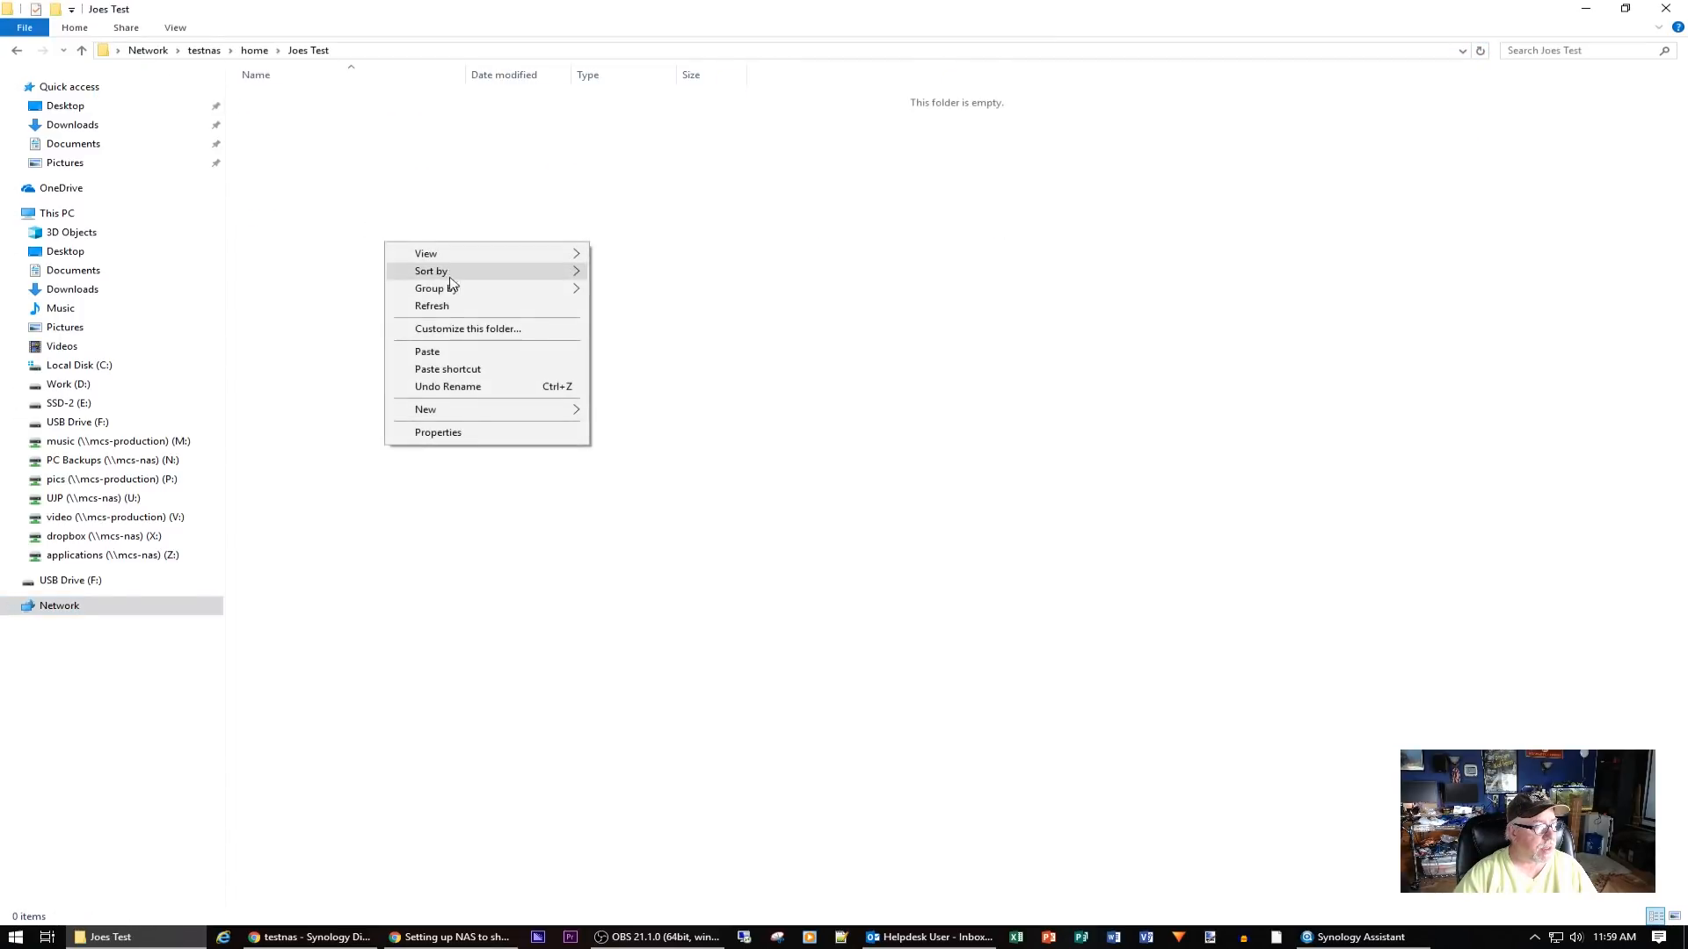
{"action": "left_click", "coordinate": [474, 352]}
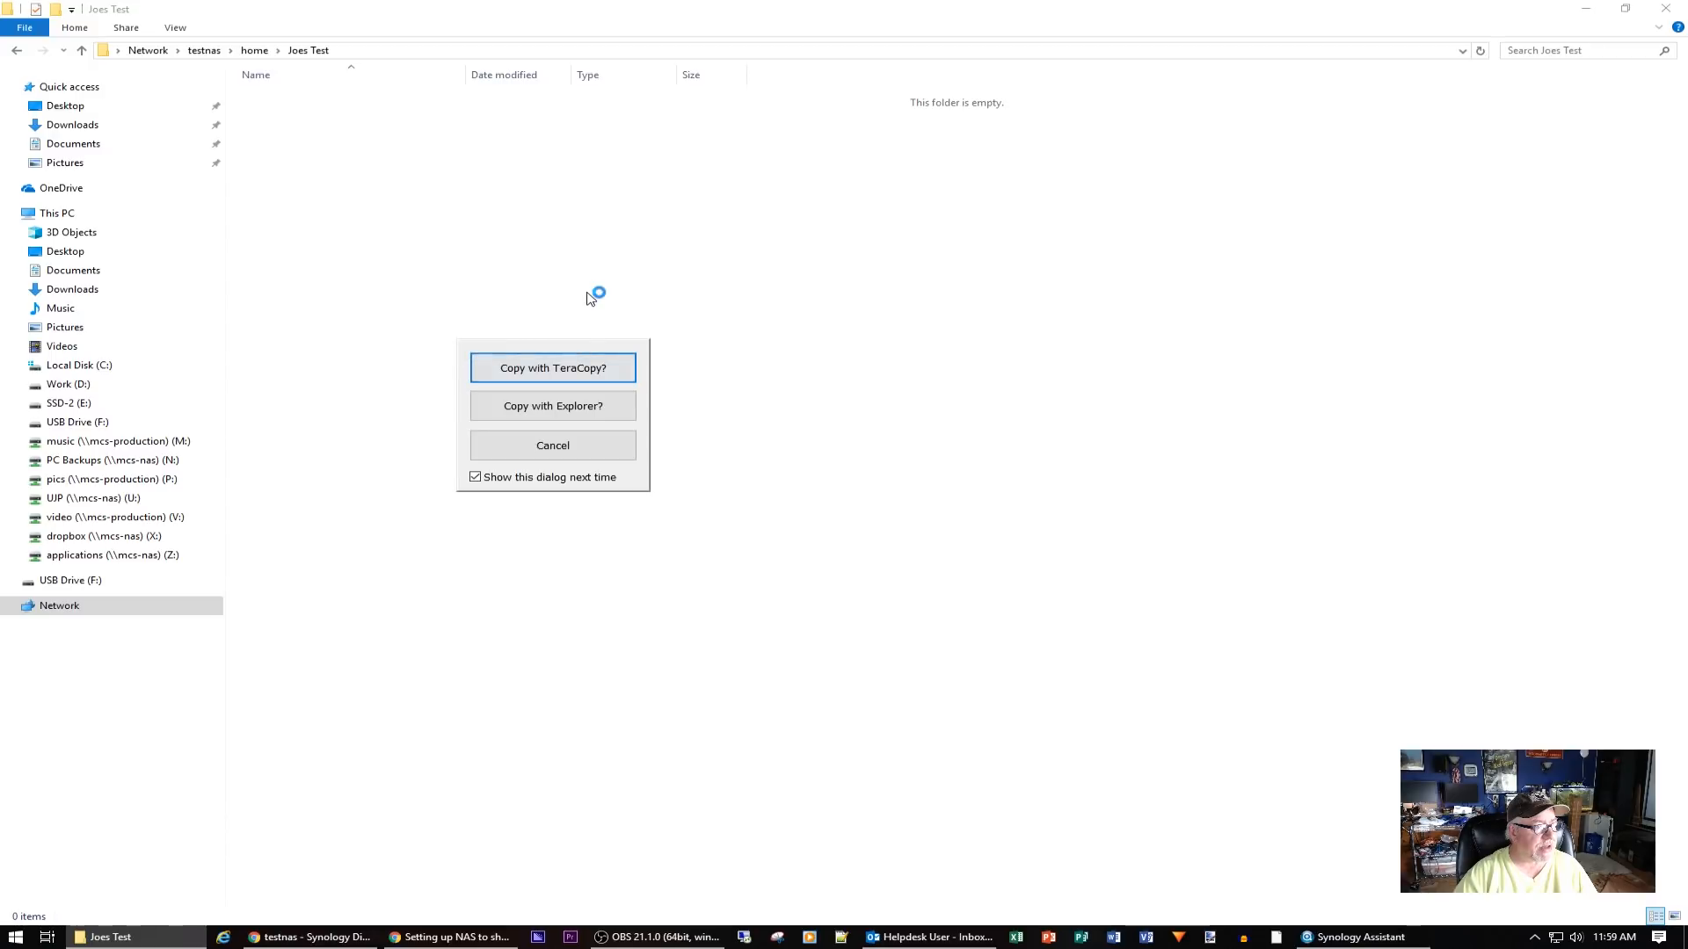
{"action": "left_click", "coordinate": [579, 375]}
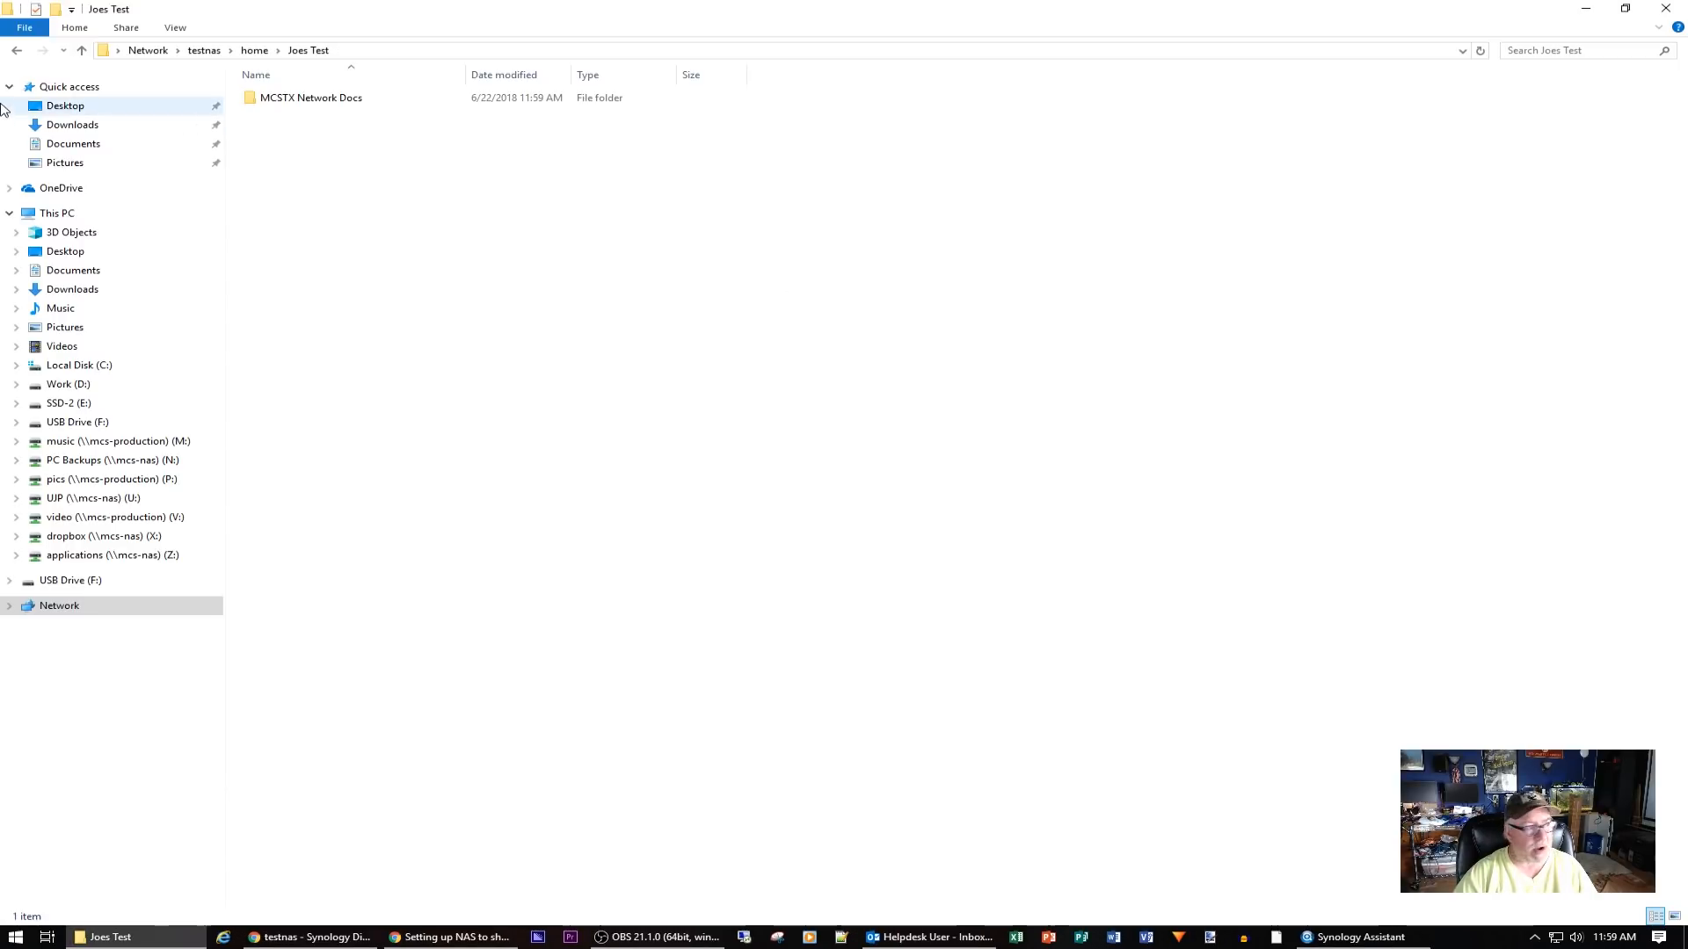
Open the copied perc-technical-guidebook PDF to verify it, then close it
{"action": "double_click", "coordinate": [294, 100]}
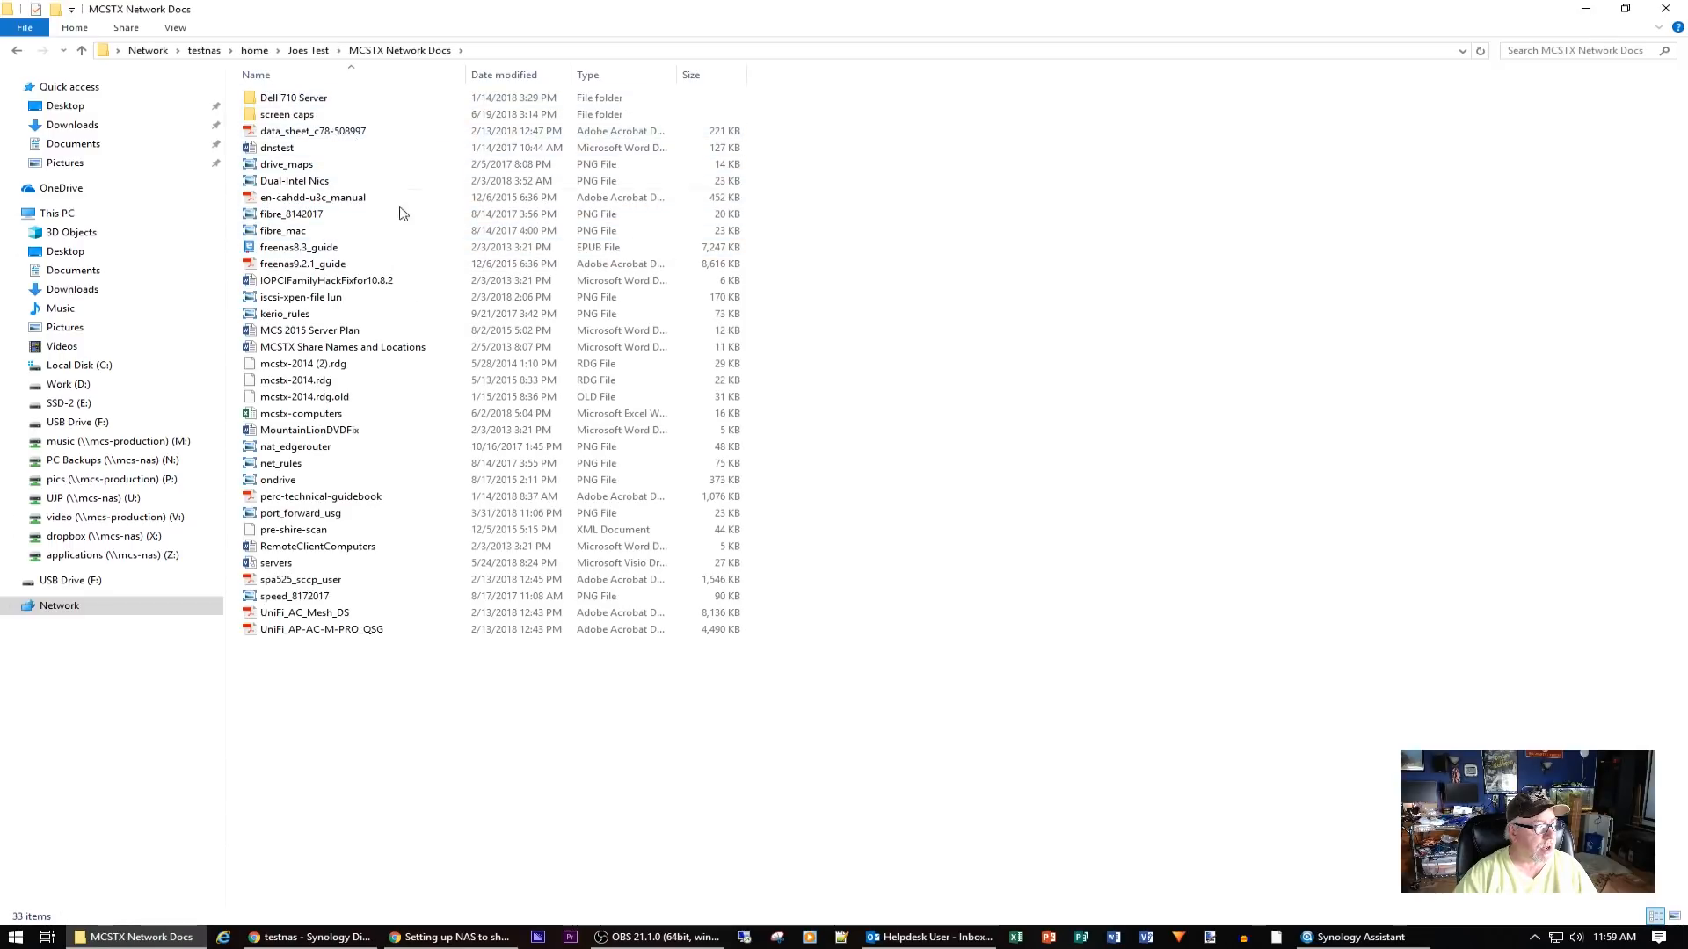
{"action": "double_click", "coordinate": [344, 497]}
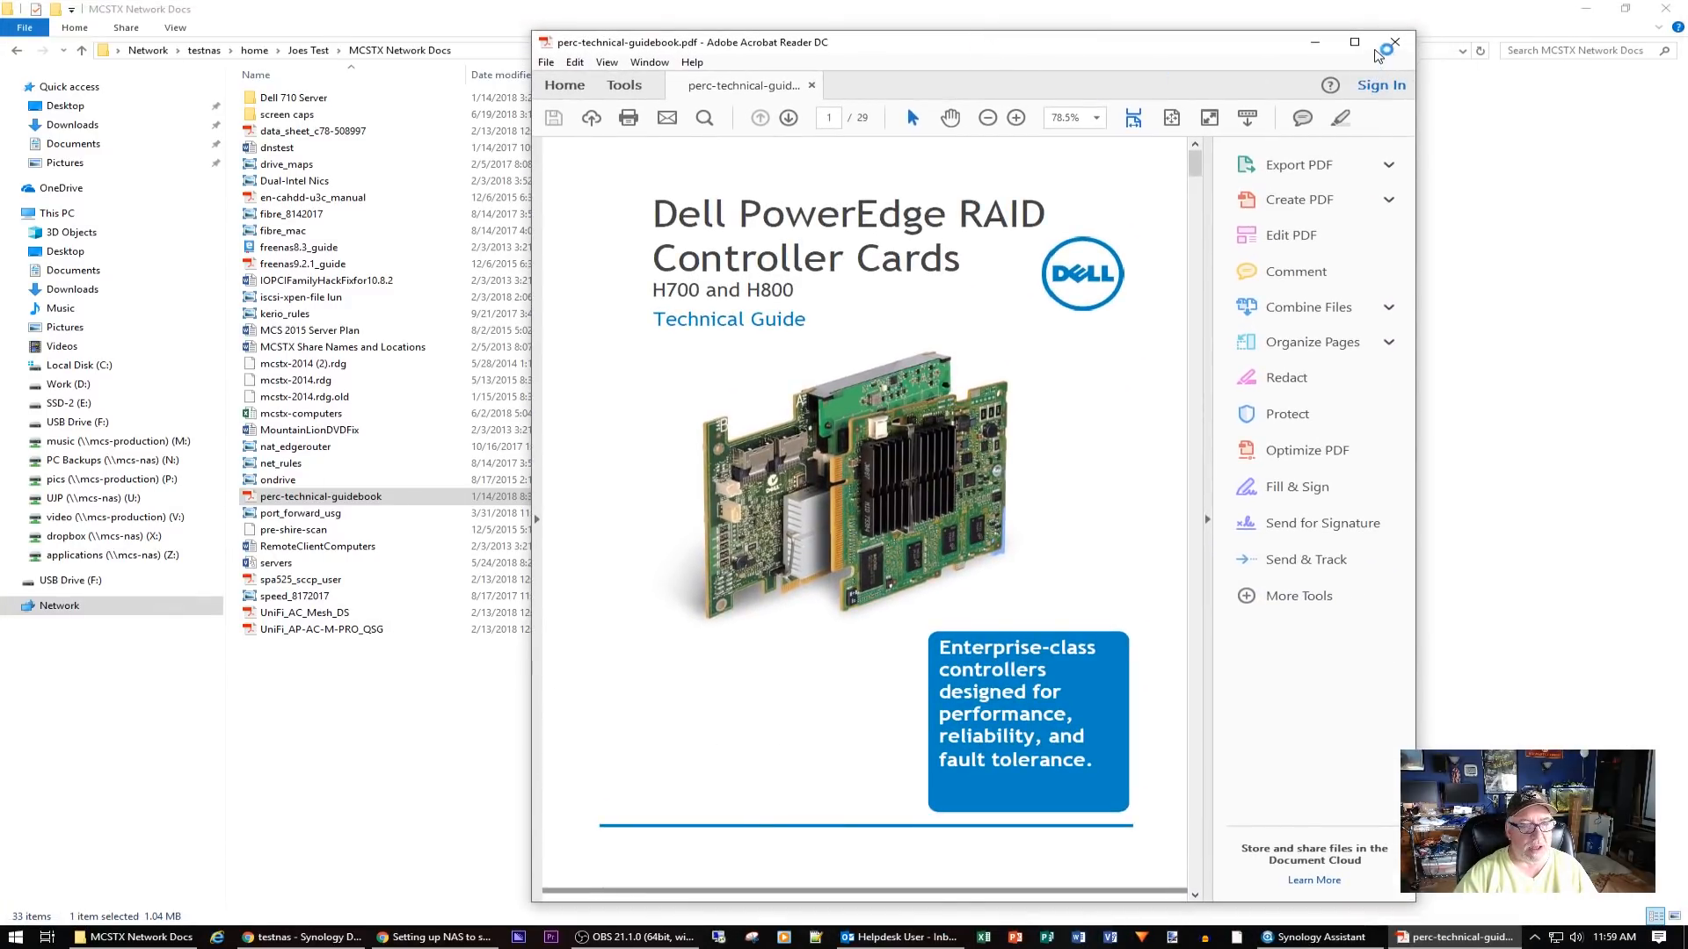
{"action": "left_click", "coordinate": [1395, 41]}
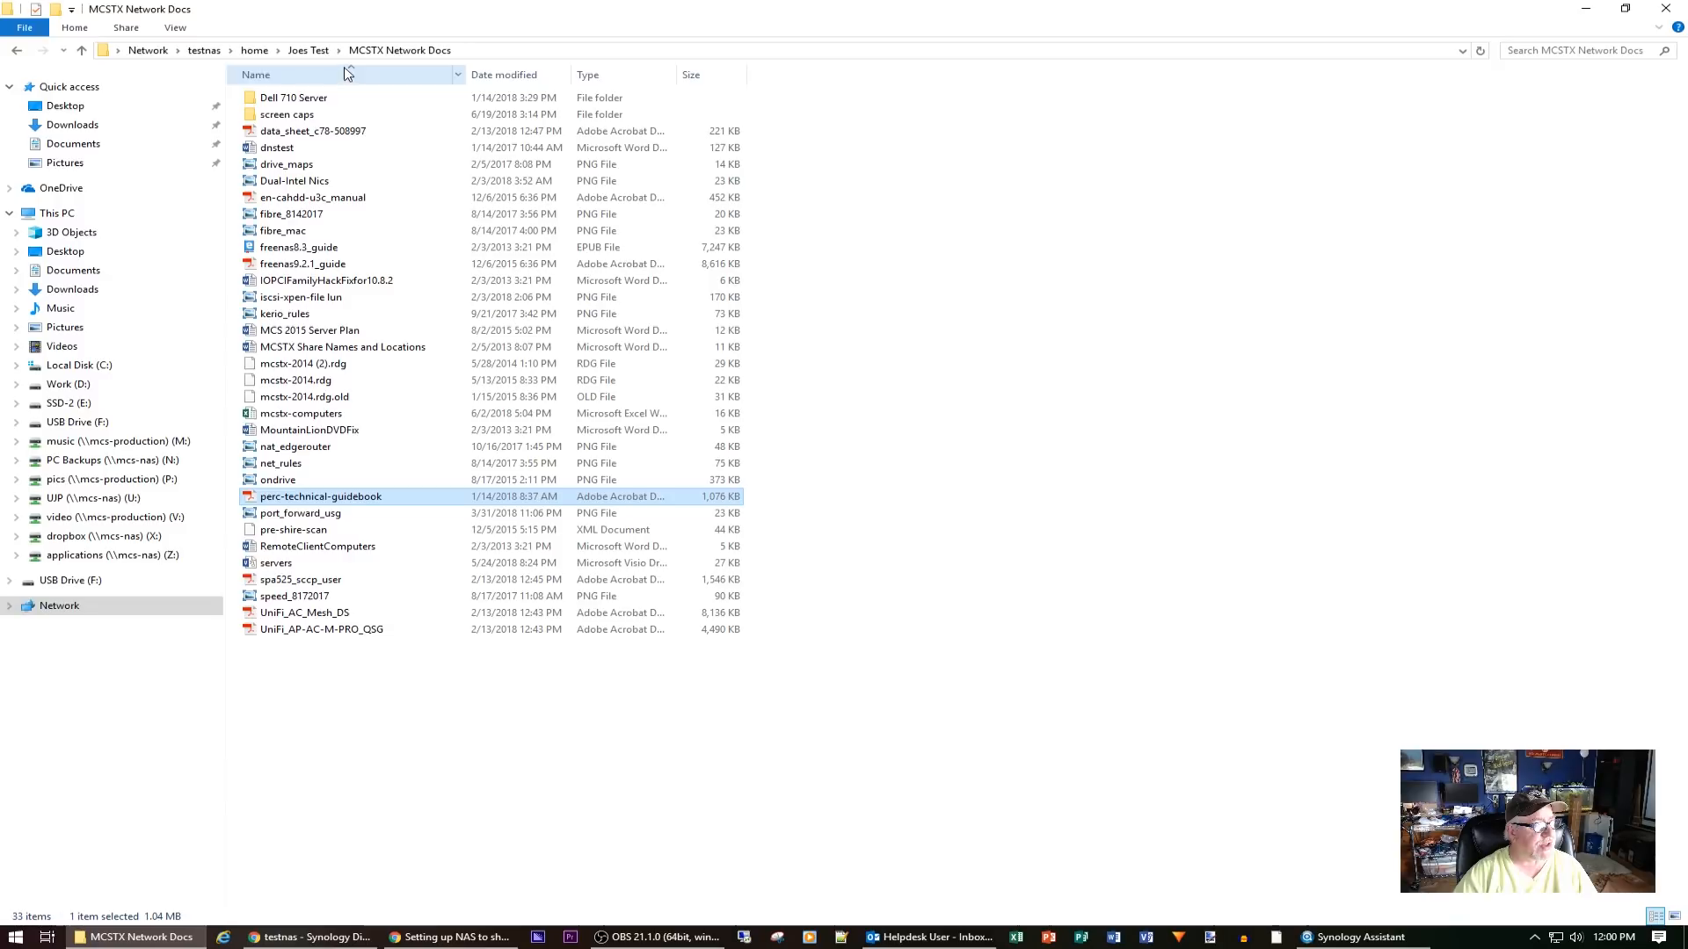
Return to the testnas share list and open the pics (P:) drive
{"action": "left_click", "coordinate": [308, 50]}
{"action": "left_click", "coordinate": [254, 51]}
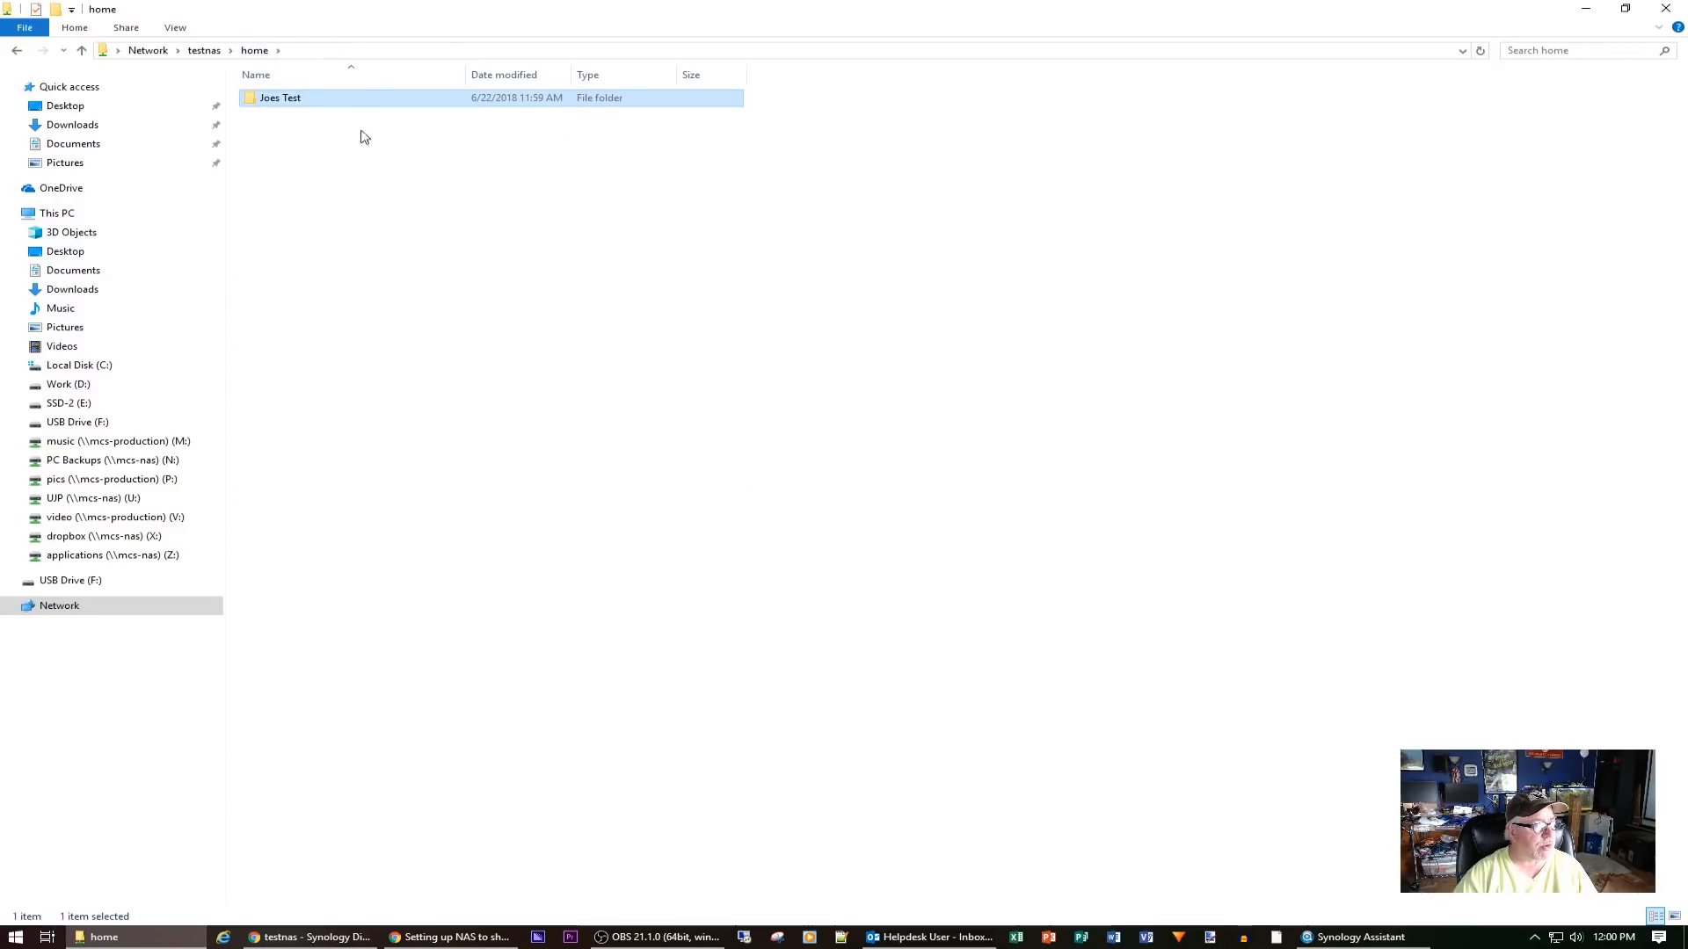
{"action": "left_click", "coordinate": [204, 52]}
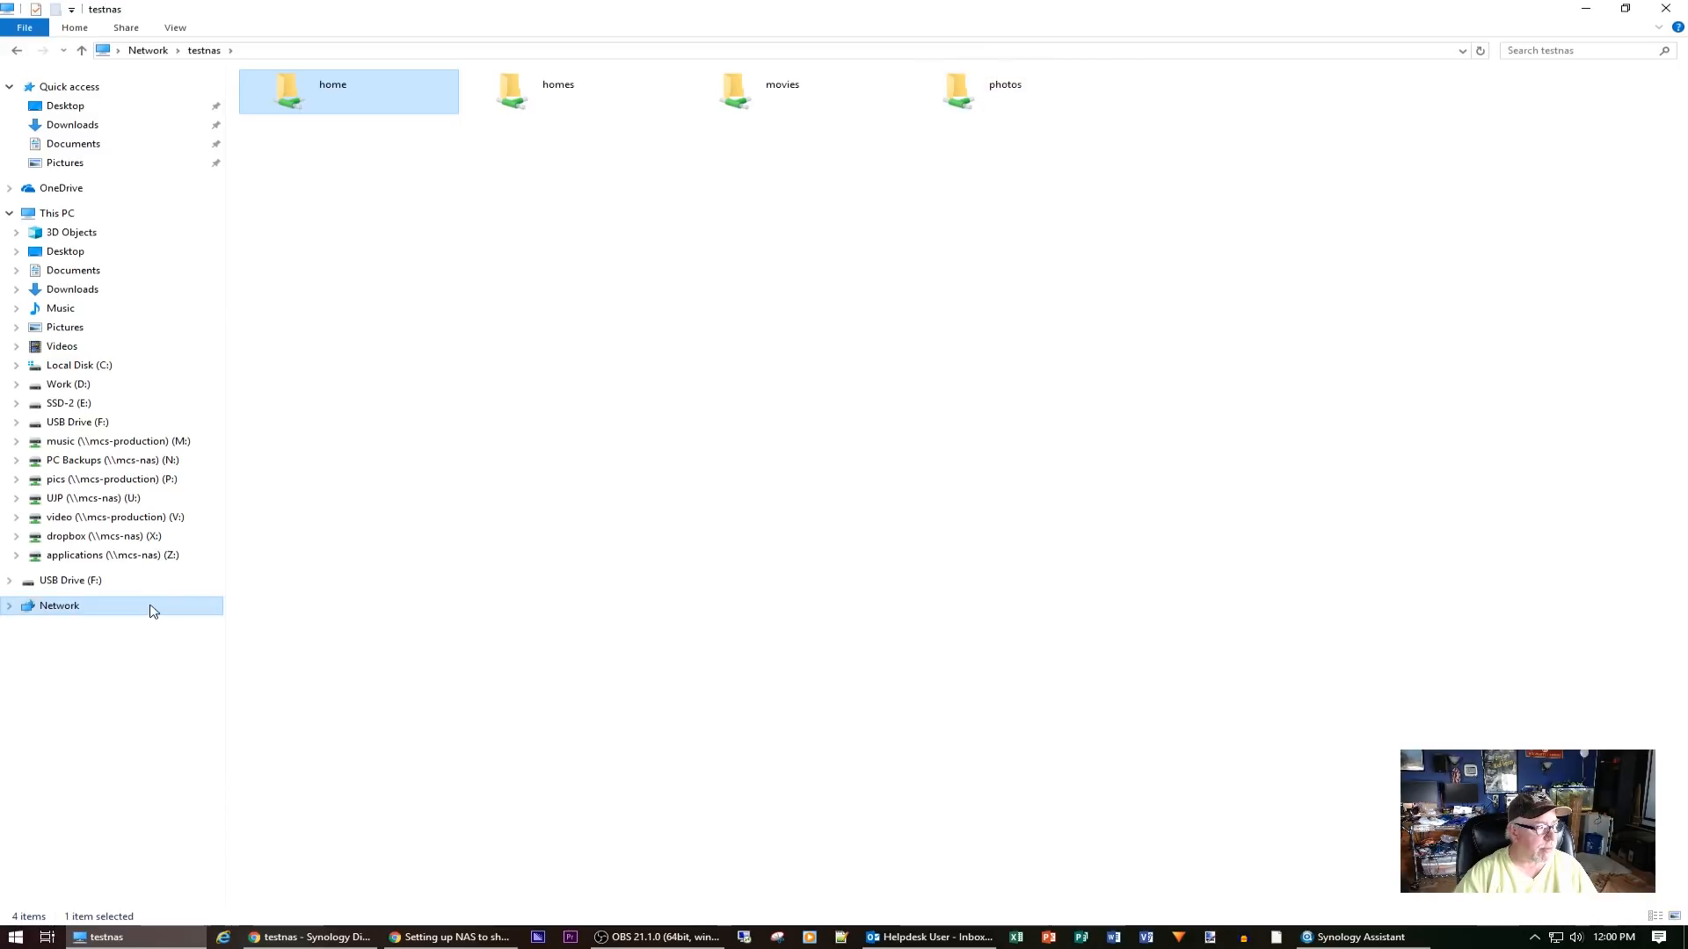
{"action": "left_click", "coordinate": [116, 479]}
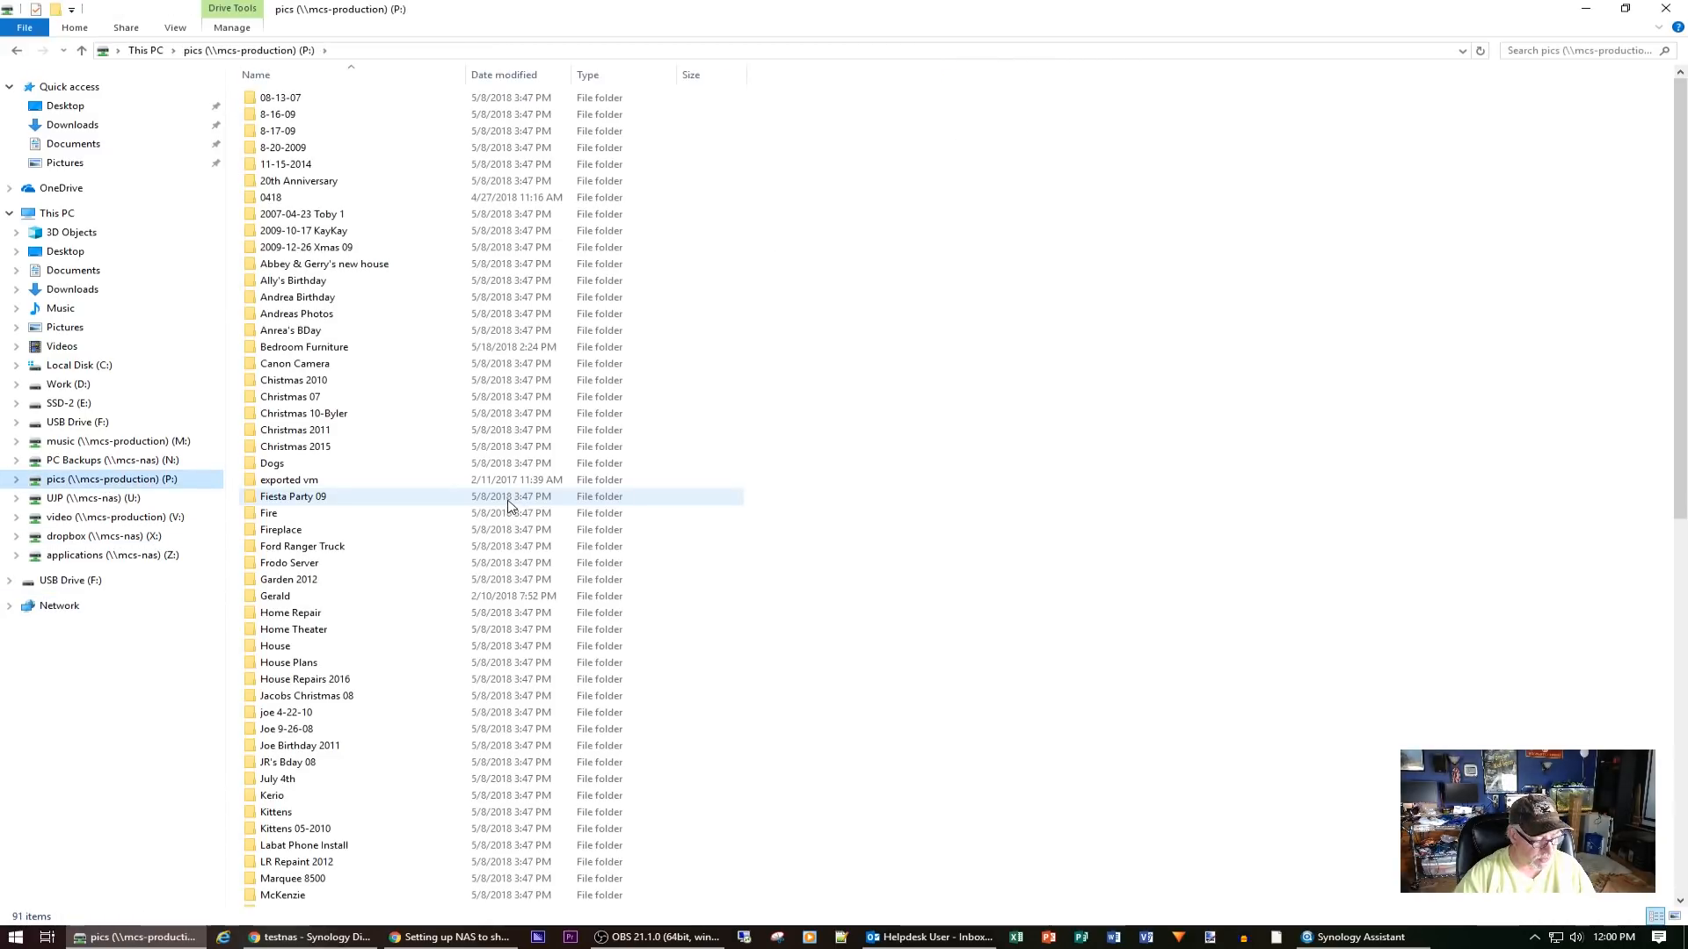
Select and copy the five Christmas folders, Christmas 2010 through Christmas 2015
{"action": "left_click", "coordinate": [317, 280]}
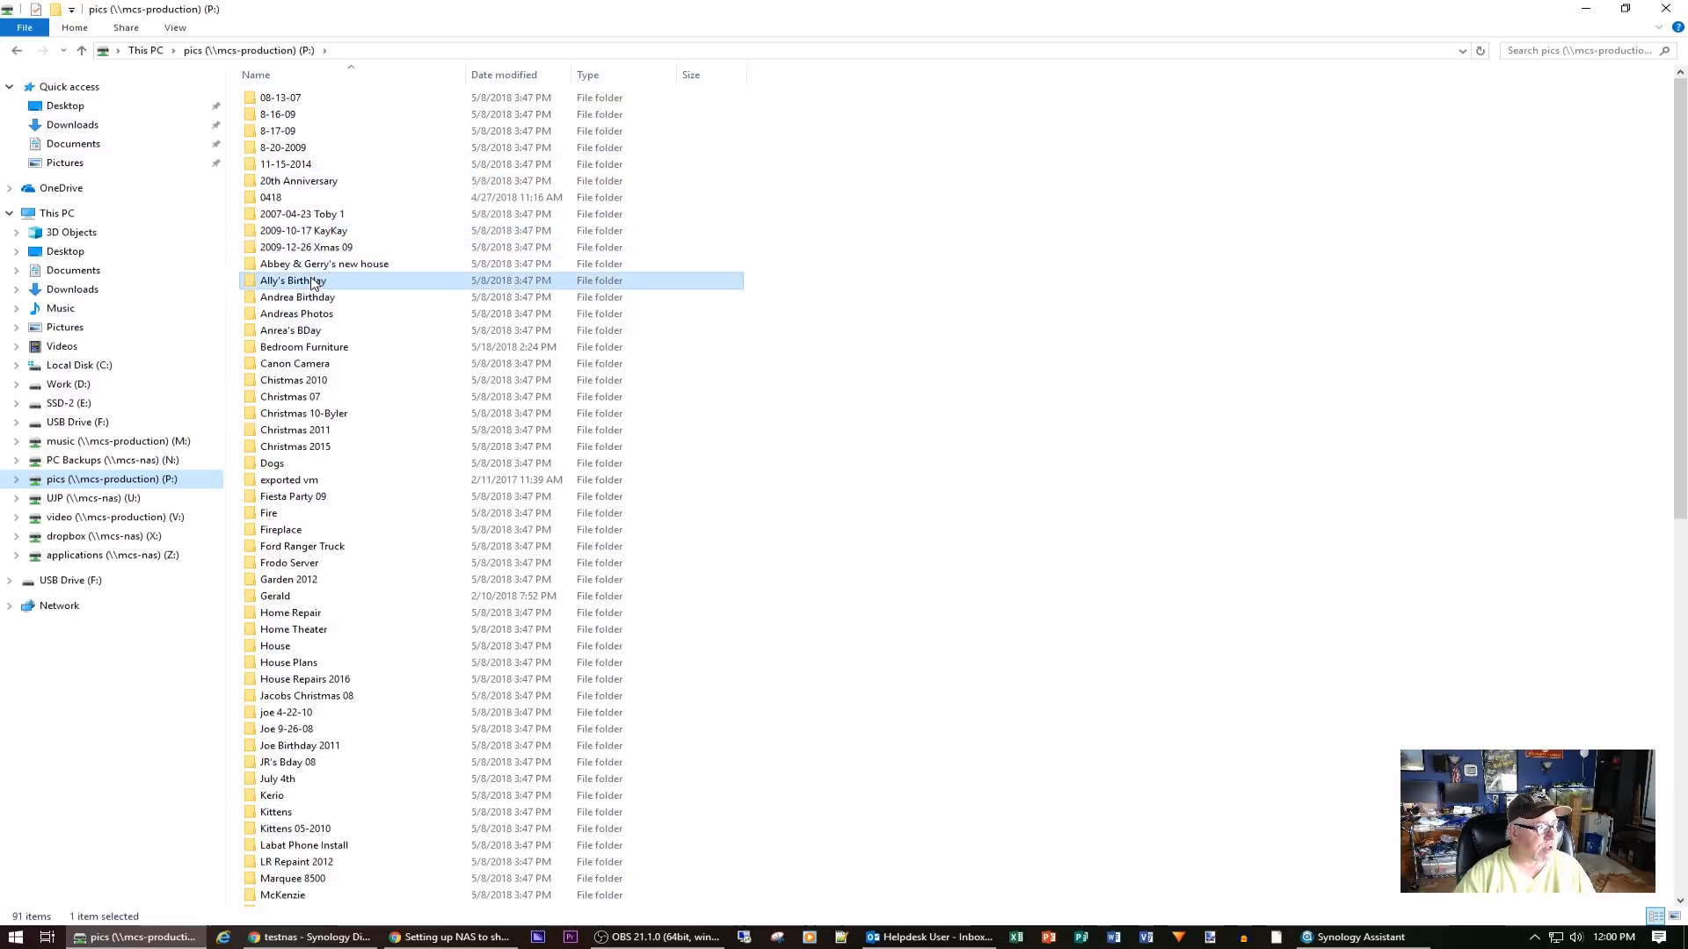
{"action": "left_click", "coordinate": [304, 380]}
{"action": "left_click", "coordinate": [309, 449], "text": "shift"}
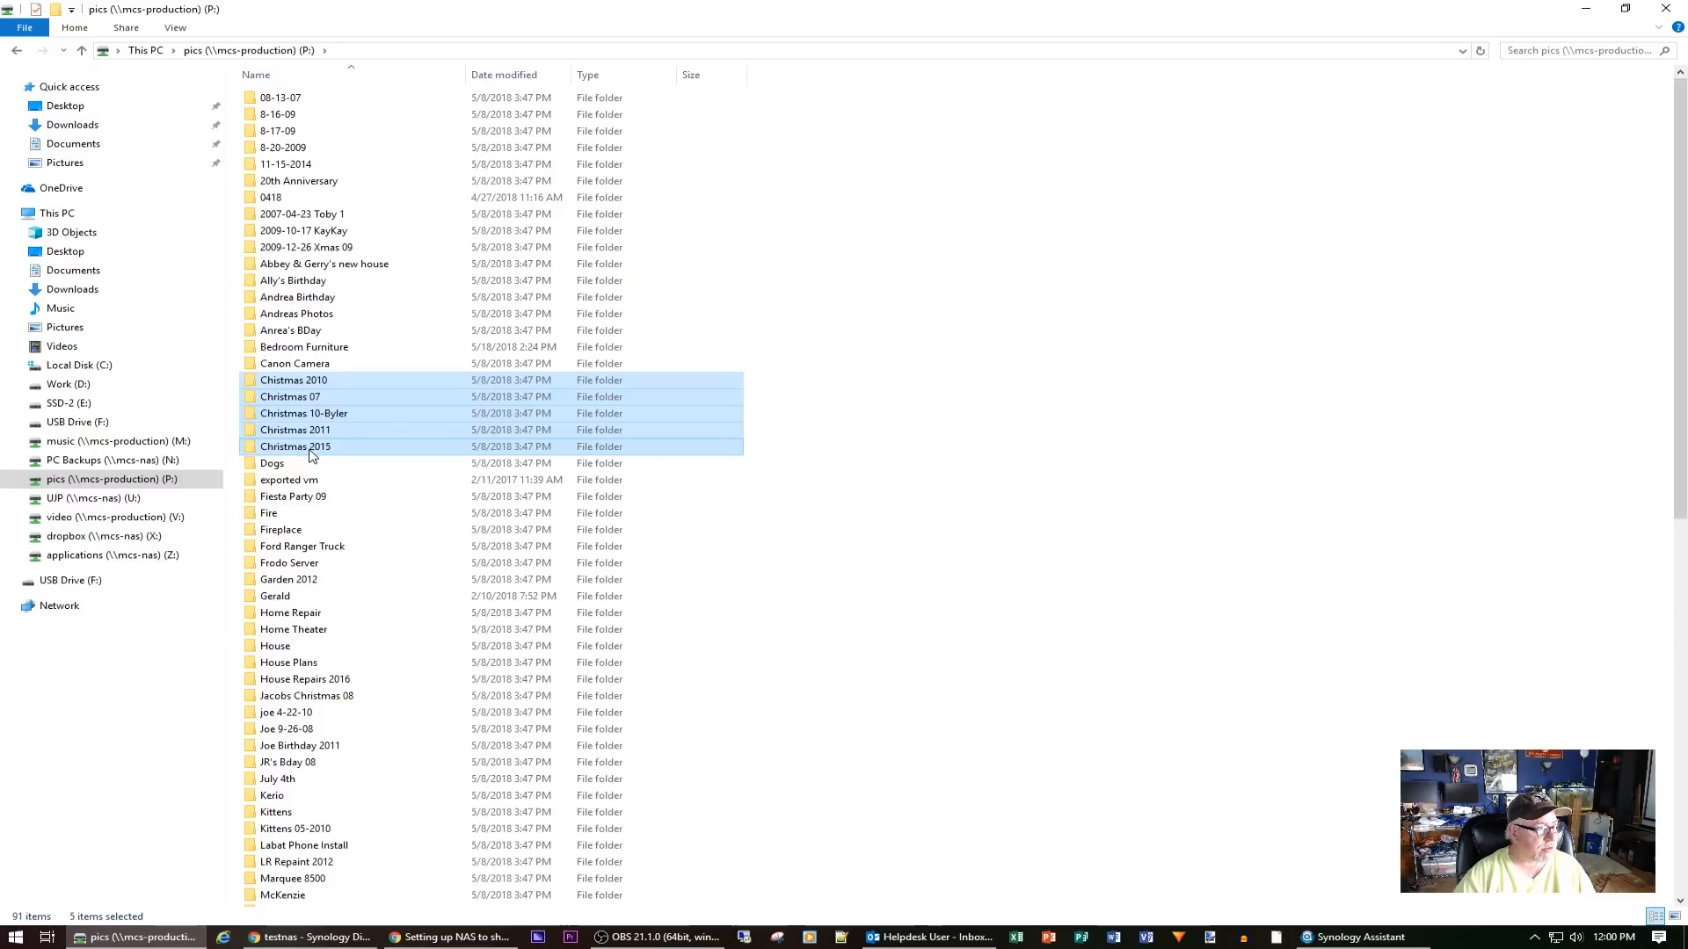
{"action": "right_click", "coordinate": [309, 449]}
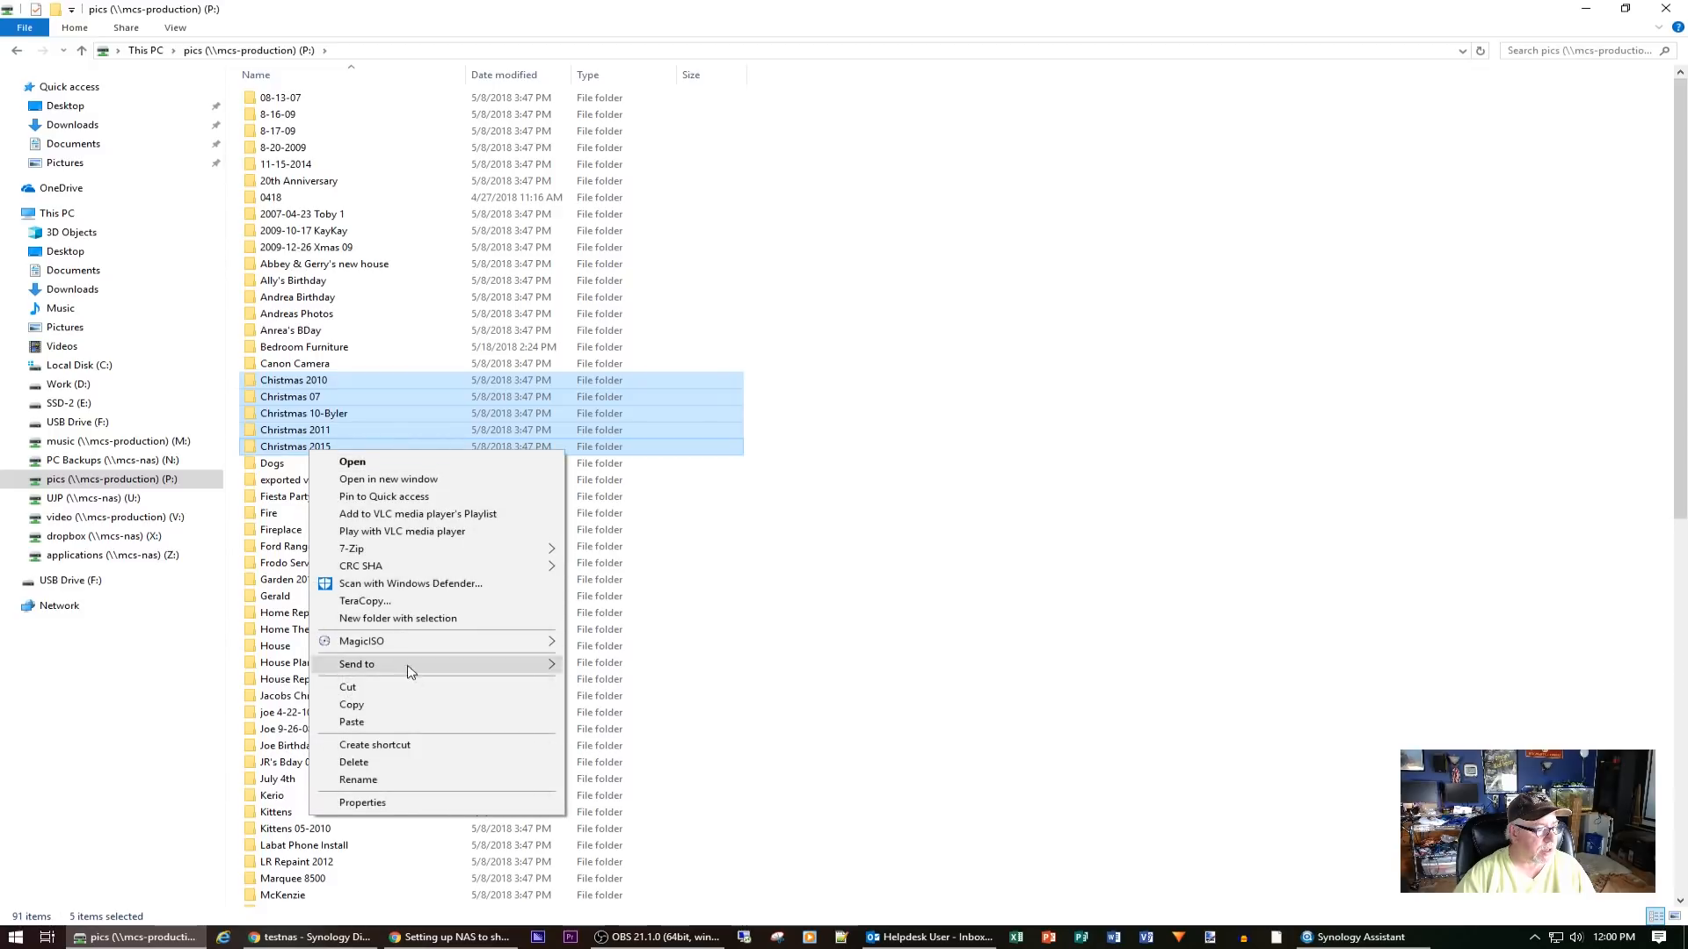
{"action": "left_click", "coordinate": [352, 704]}
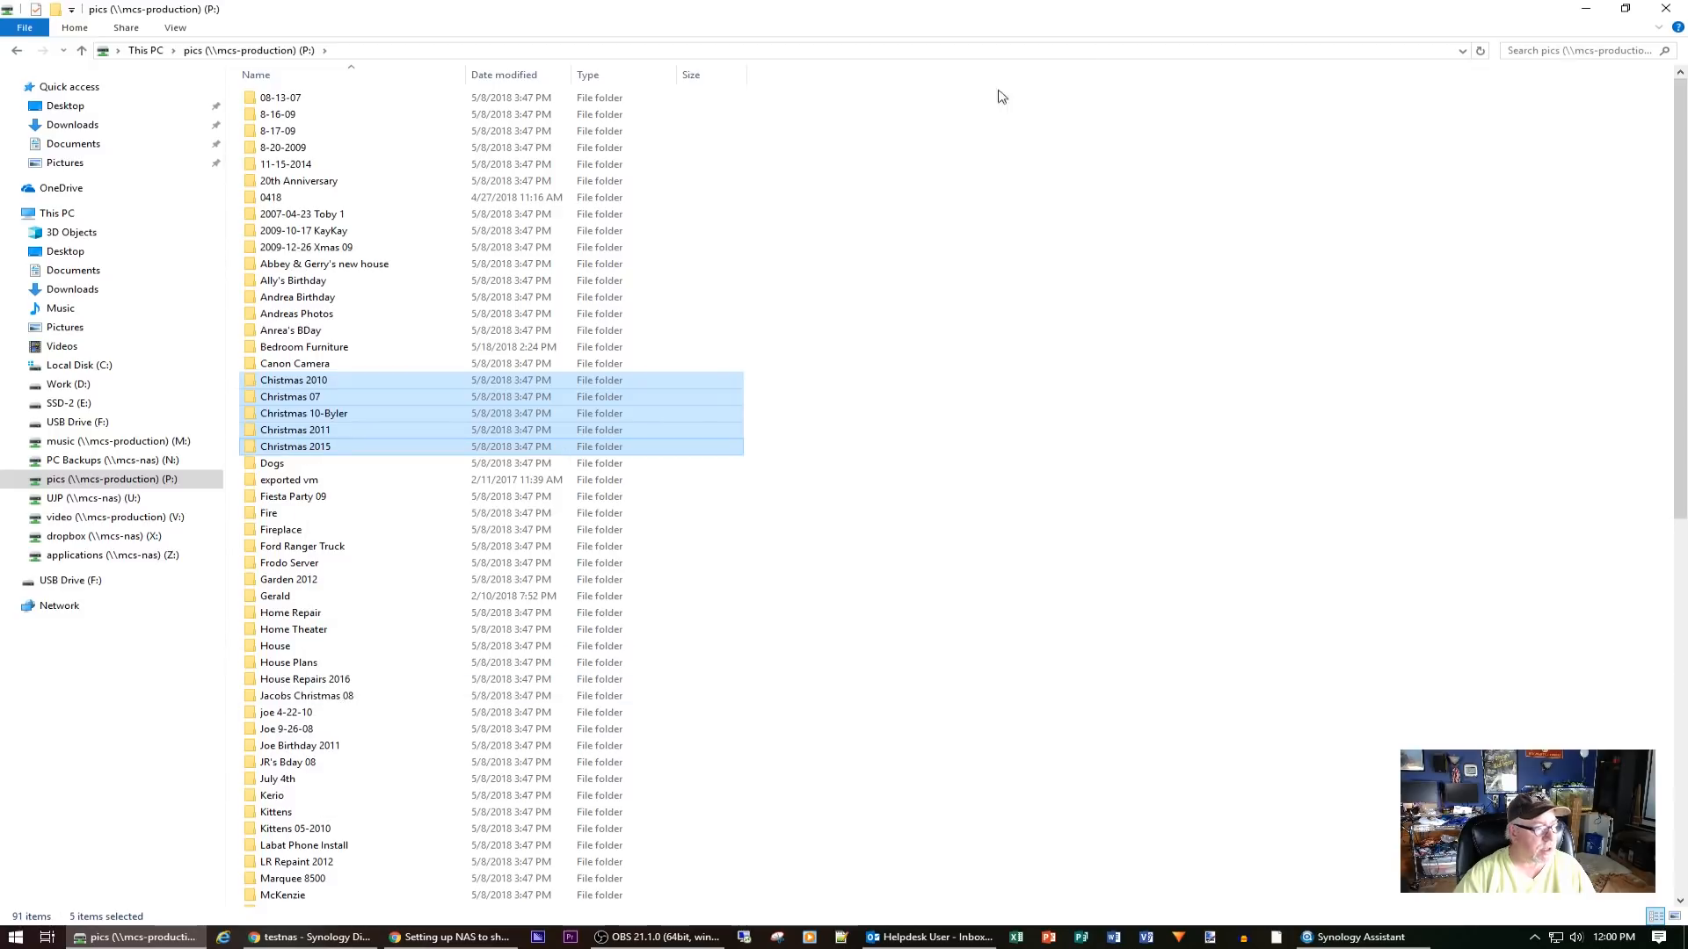
Paste them into the testnas photos share using Windows Explorer's copy instead of TeraCopy
{"action": "left_click", "coordinate": [1462, 51]}
{"action": "left_click", "coordinate": [314, 67]}
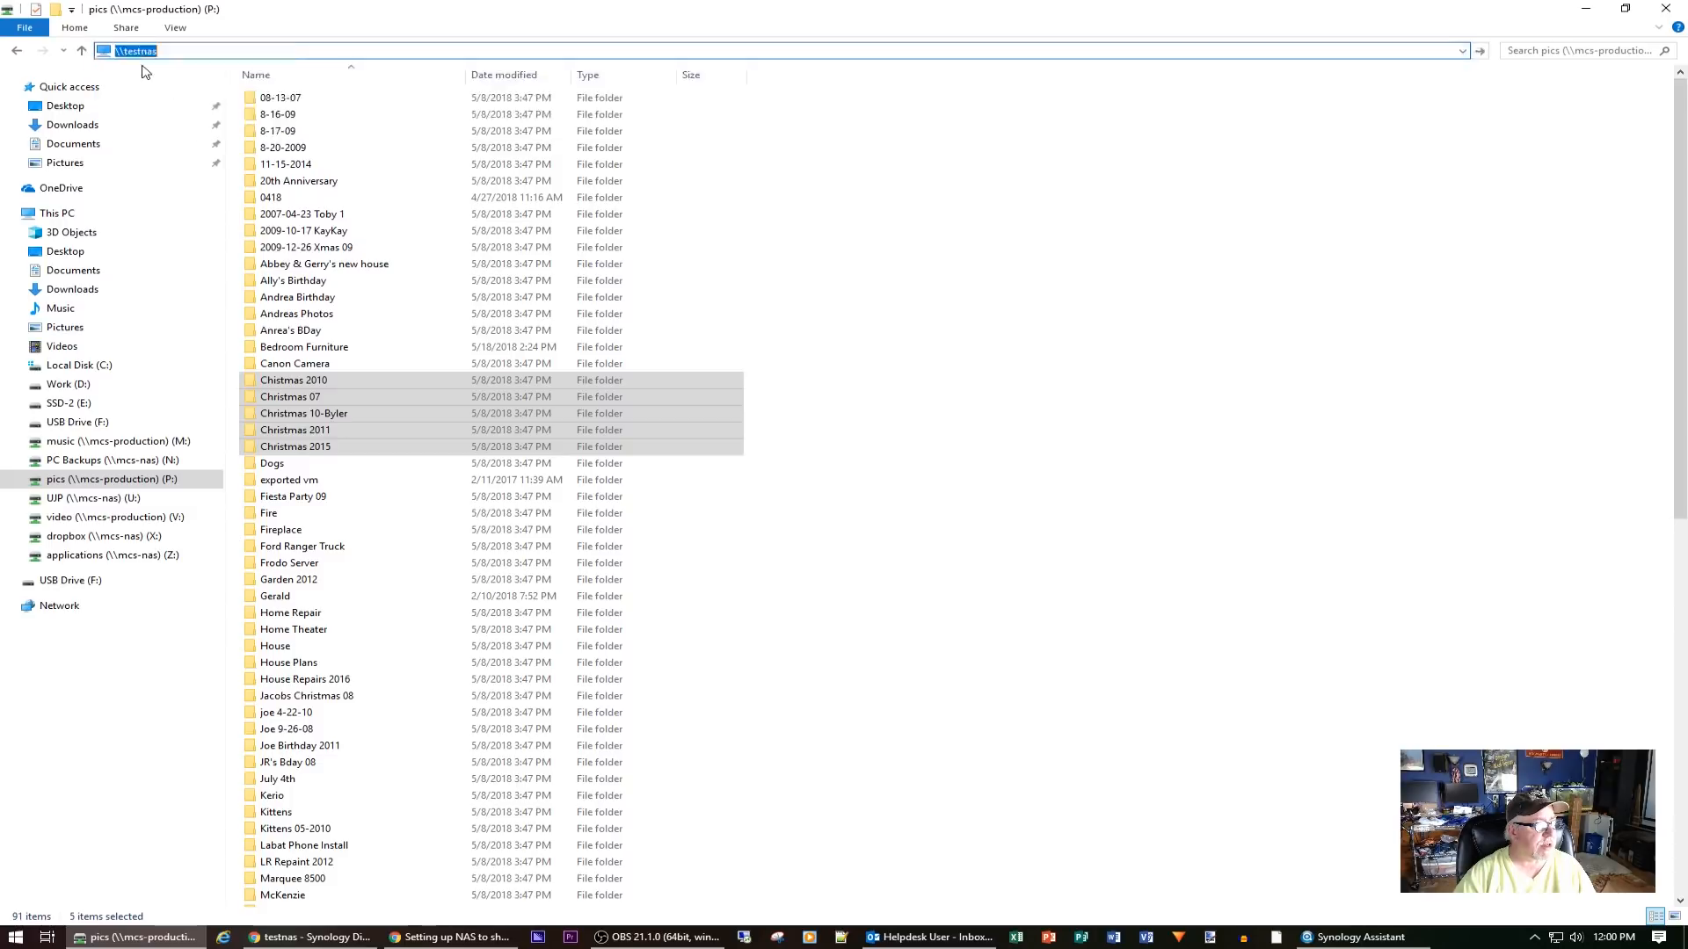
{"action": "left_click", "coordinate": [966, 95]}
{"action": "double_click", "coordinate": [965, 95]}
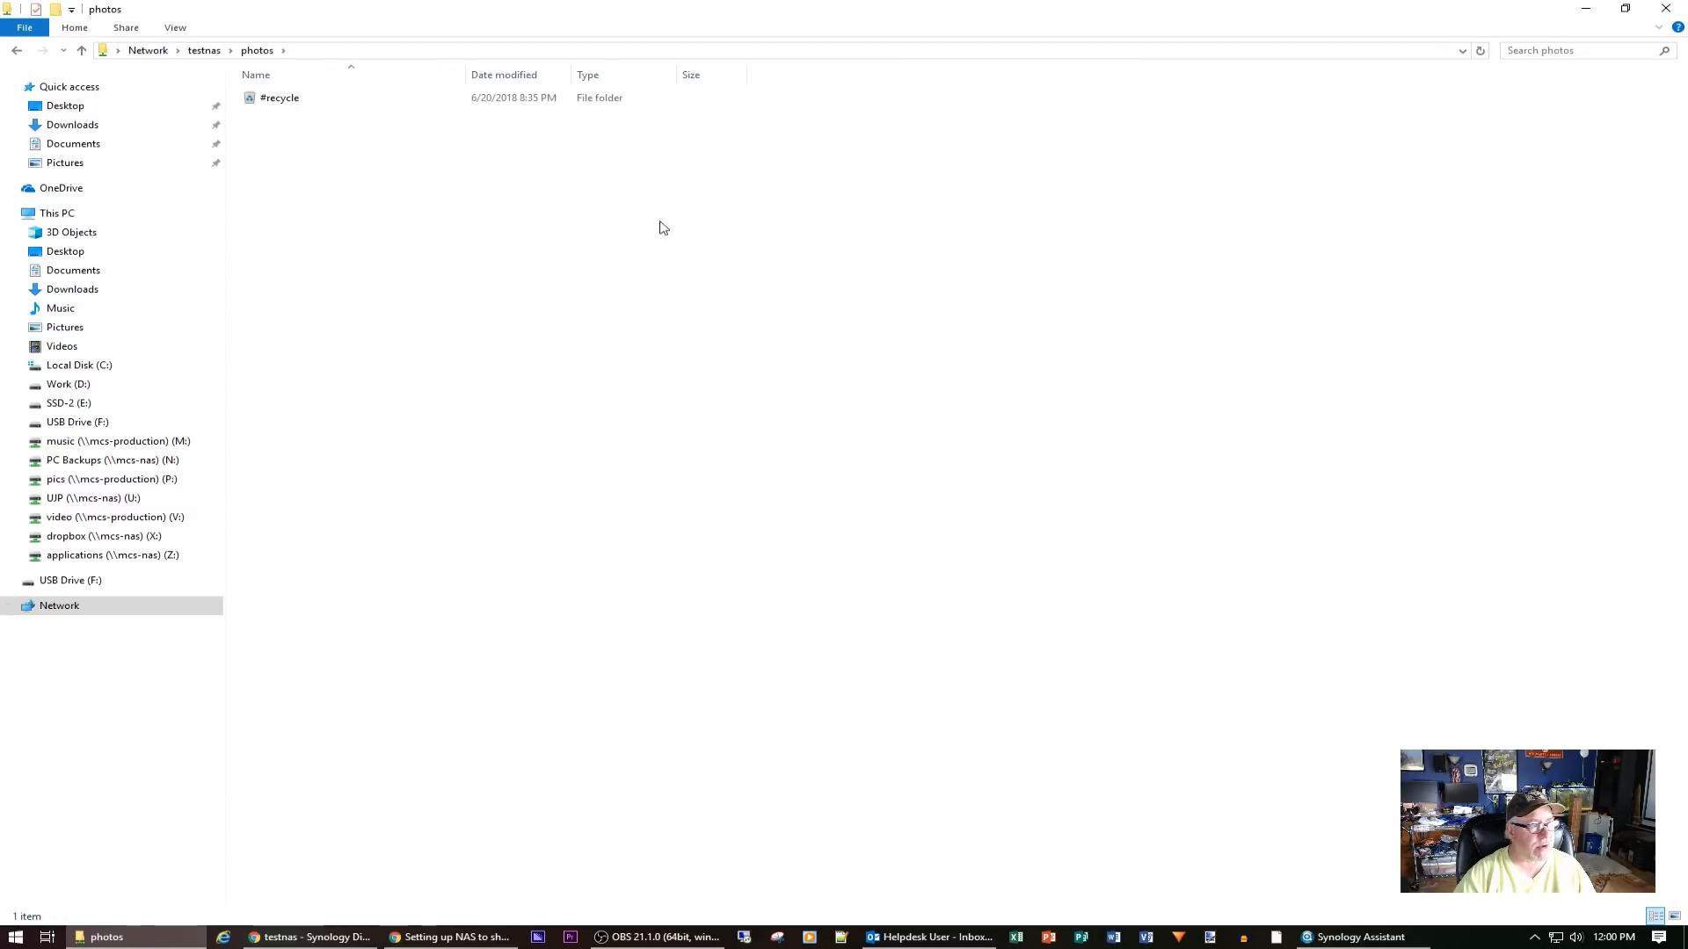
{"action": "right_click", "coordinate": [397, 252]}
{"action": "left_click", "coordinate": [519, 354]}
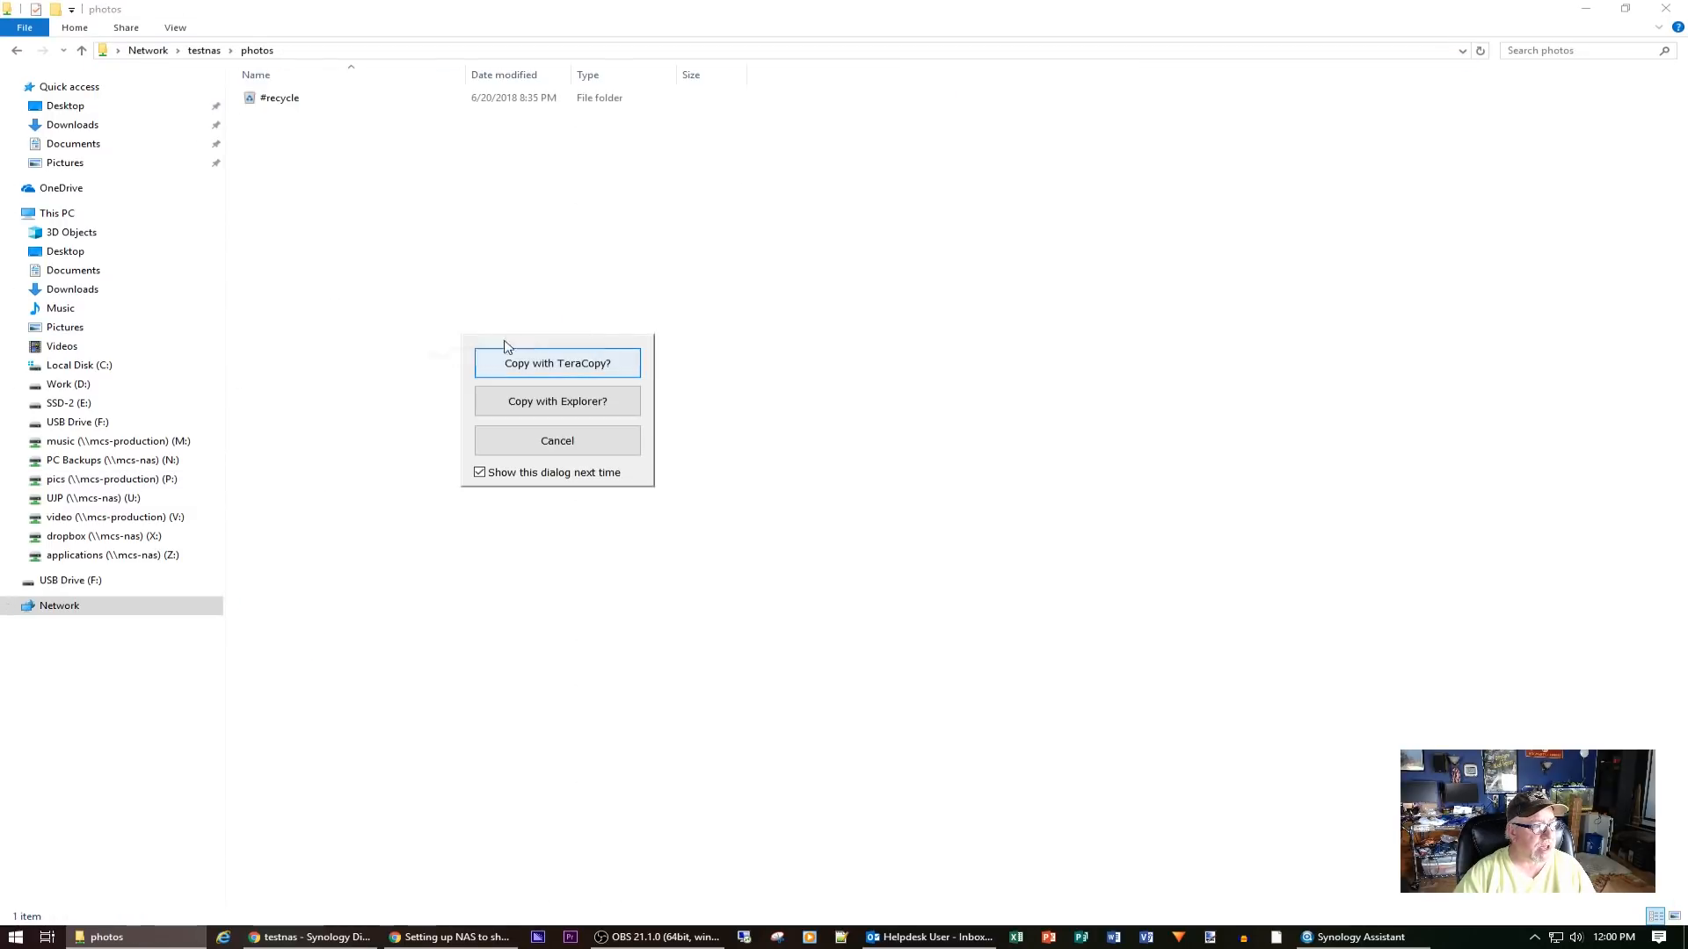
{"action": "left_click", "coordinate": [616, 400]}
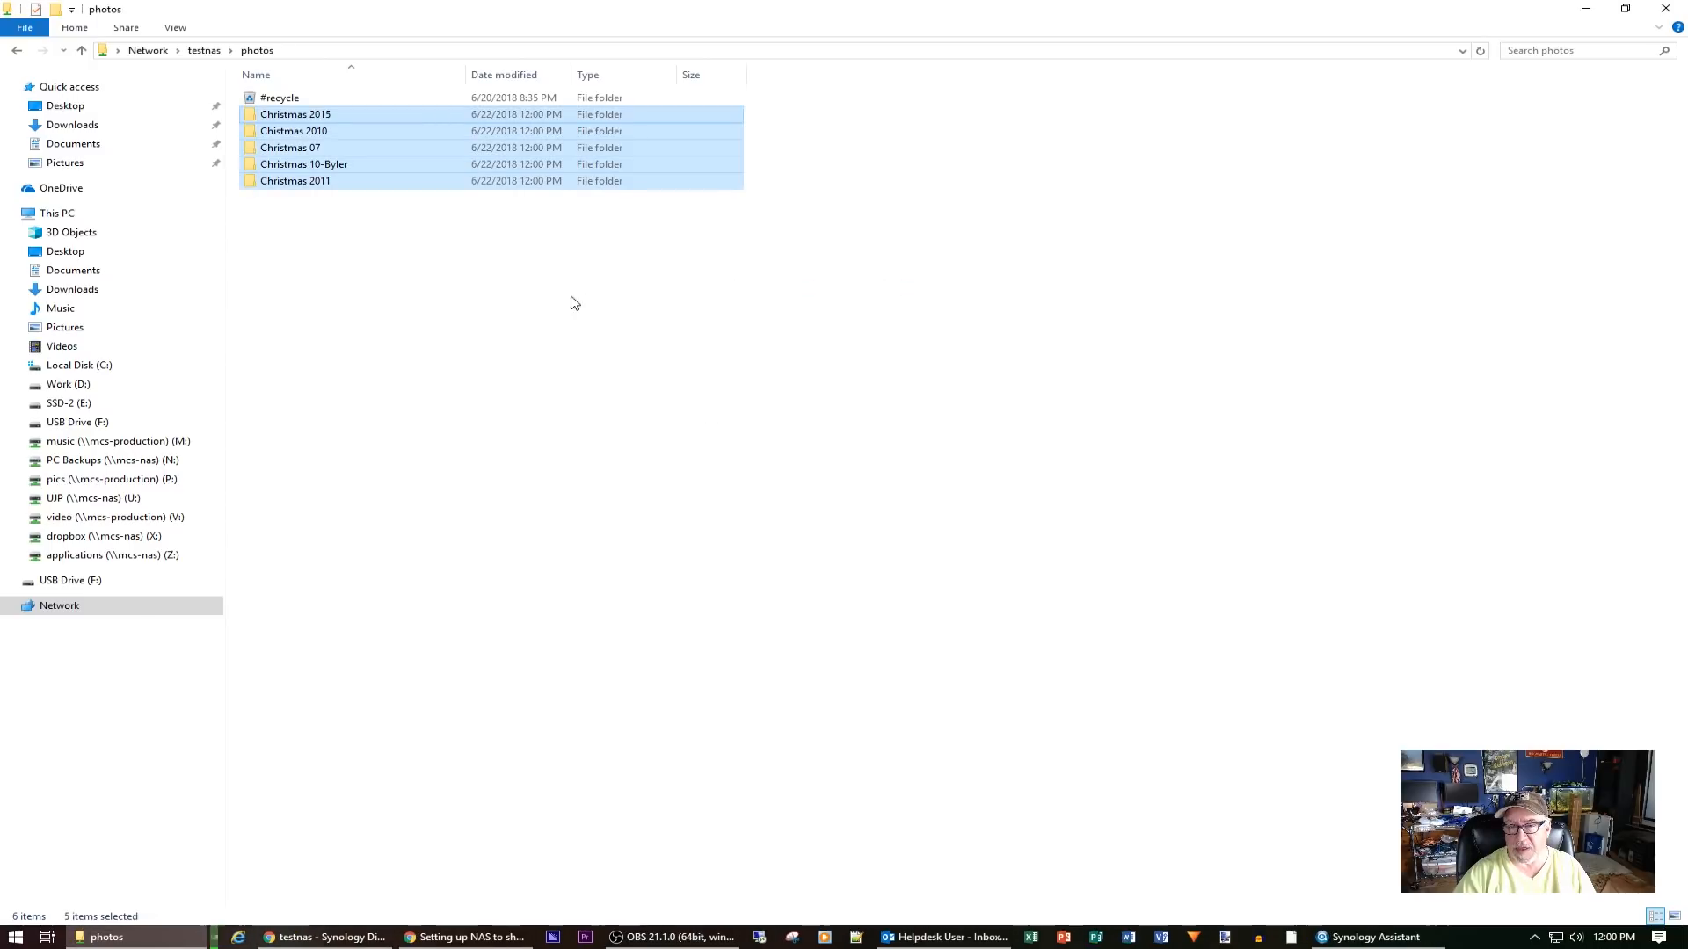
View the Christmas 2015 photos as extra large icons, then return to the photos share
{"action": "double_click", "coordinate": [309, 116]}
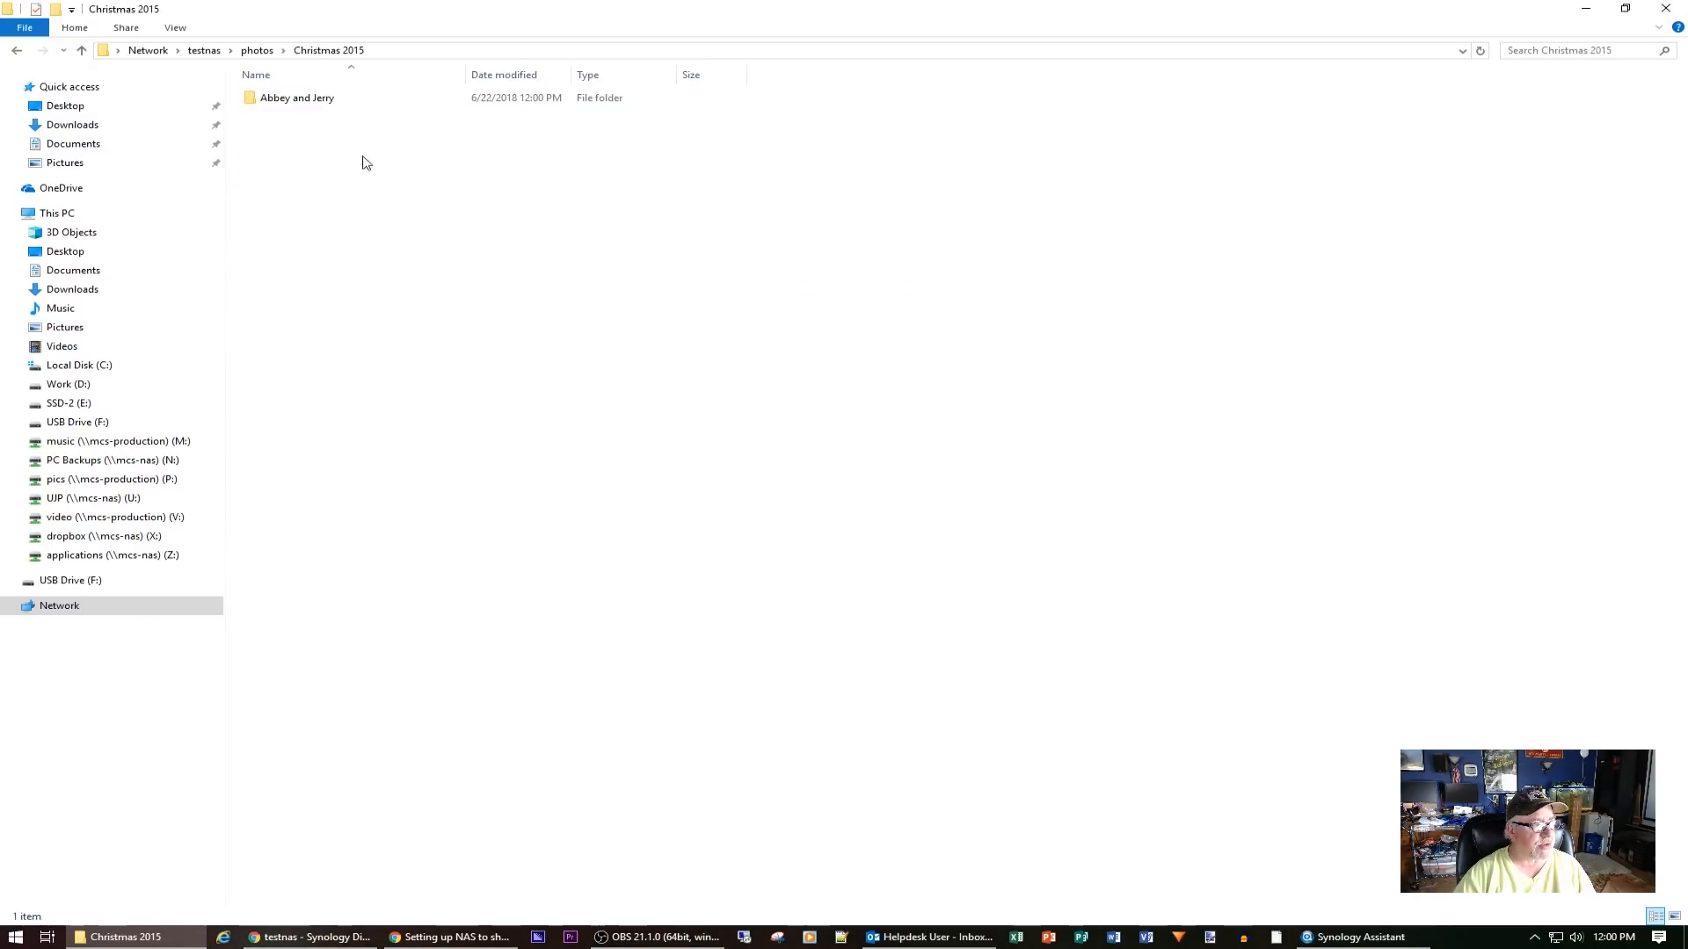
{"action": "double_click", "coordinate": [301, 102]}
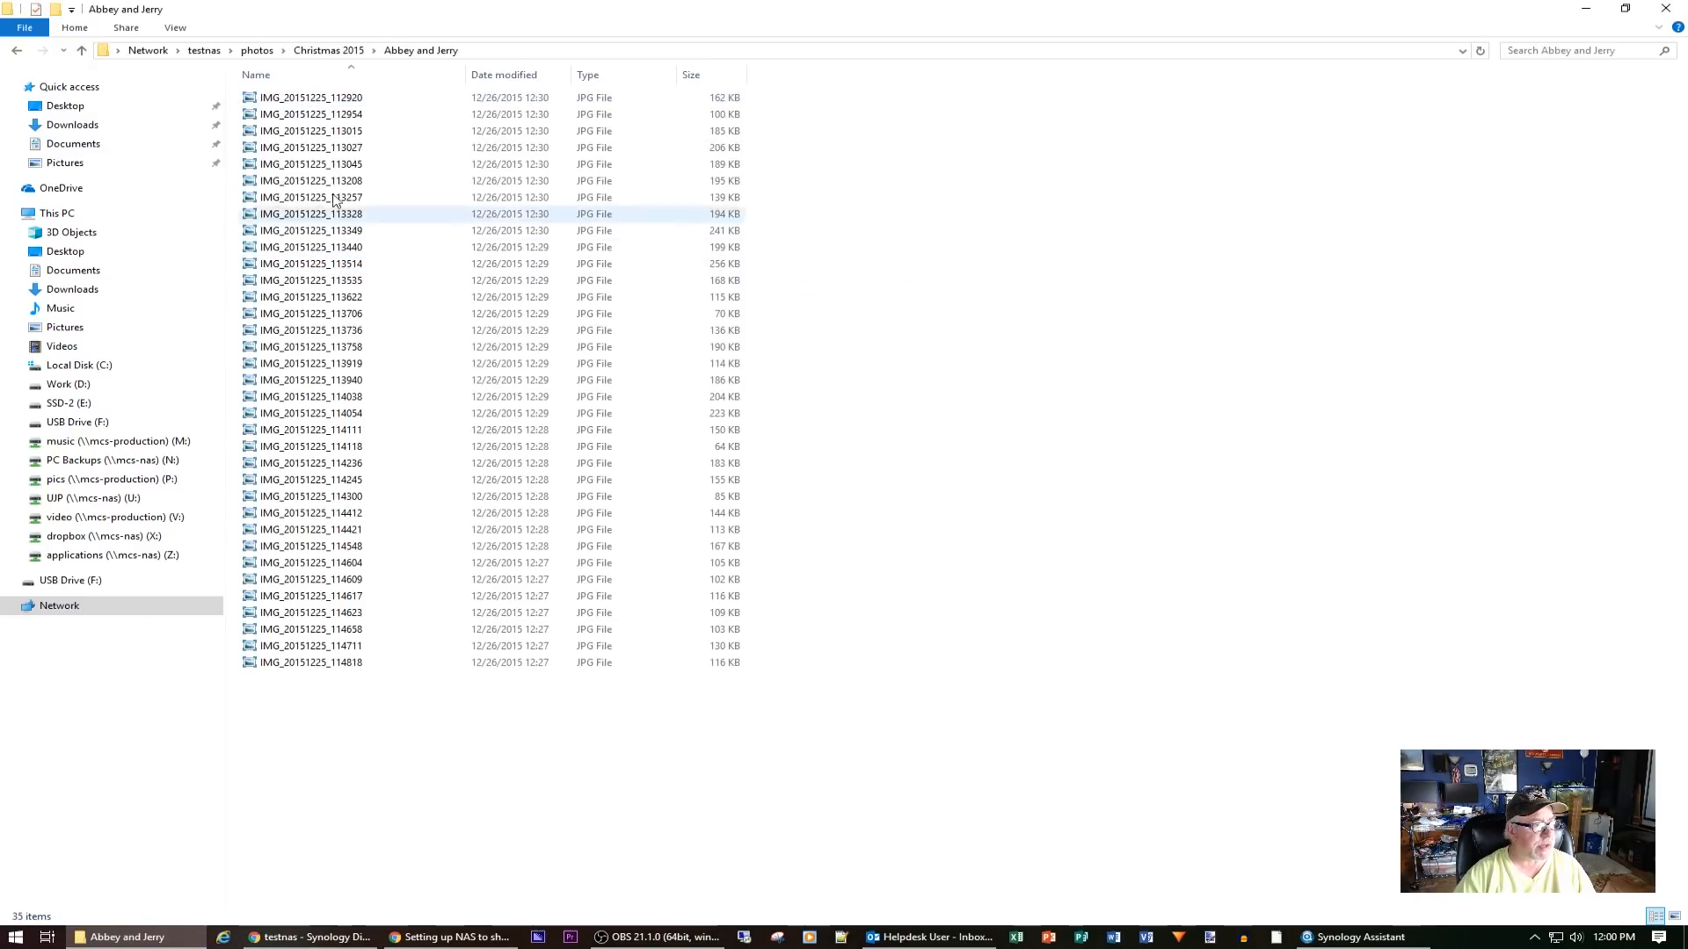
{"action": "left_click", "coordinate": [176, 27]}
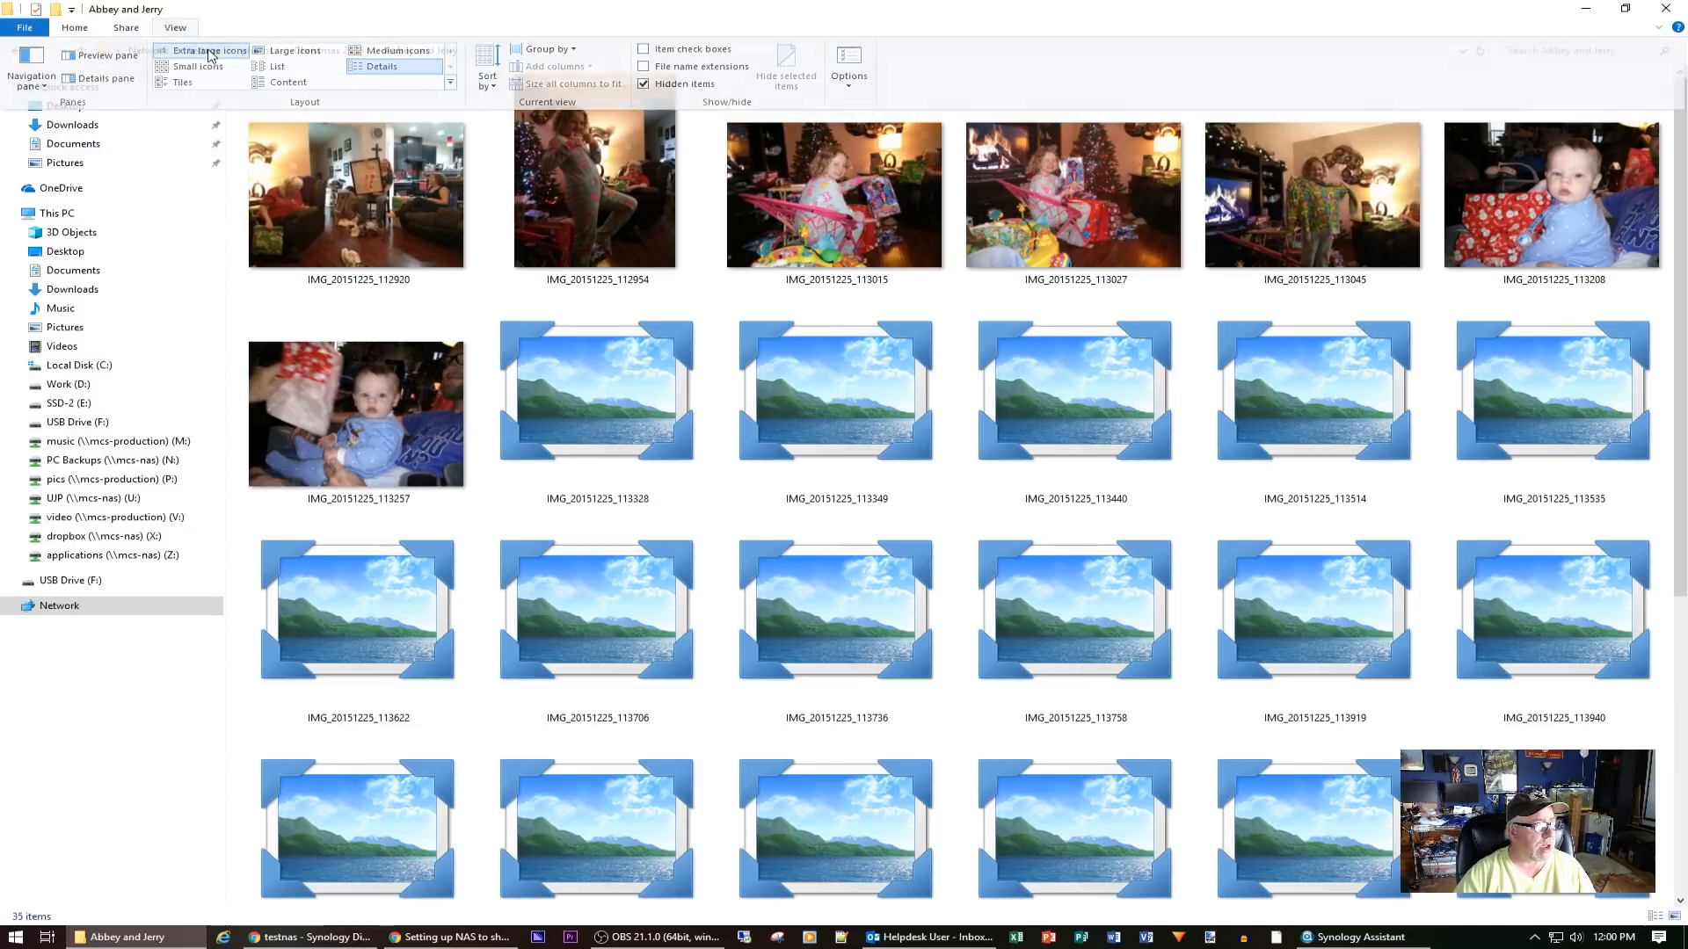
{"action": "left_click", "coordinate": [211, 53]}
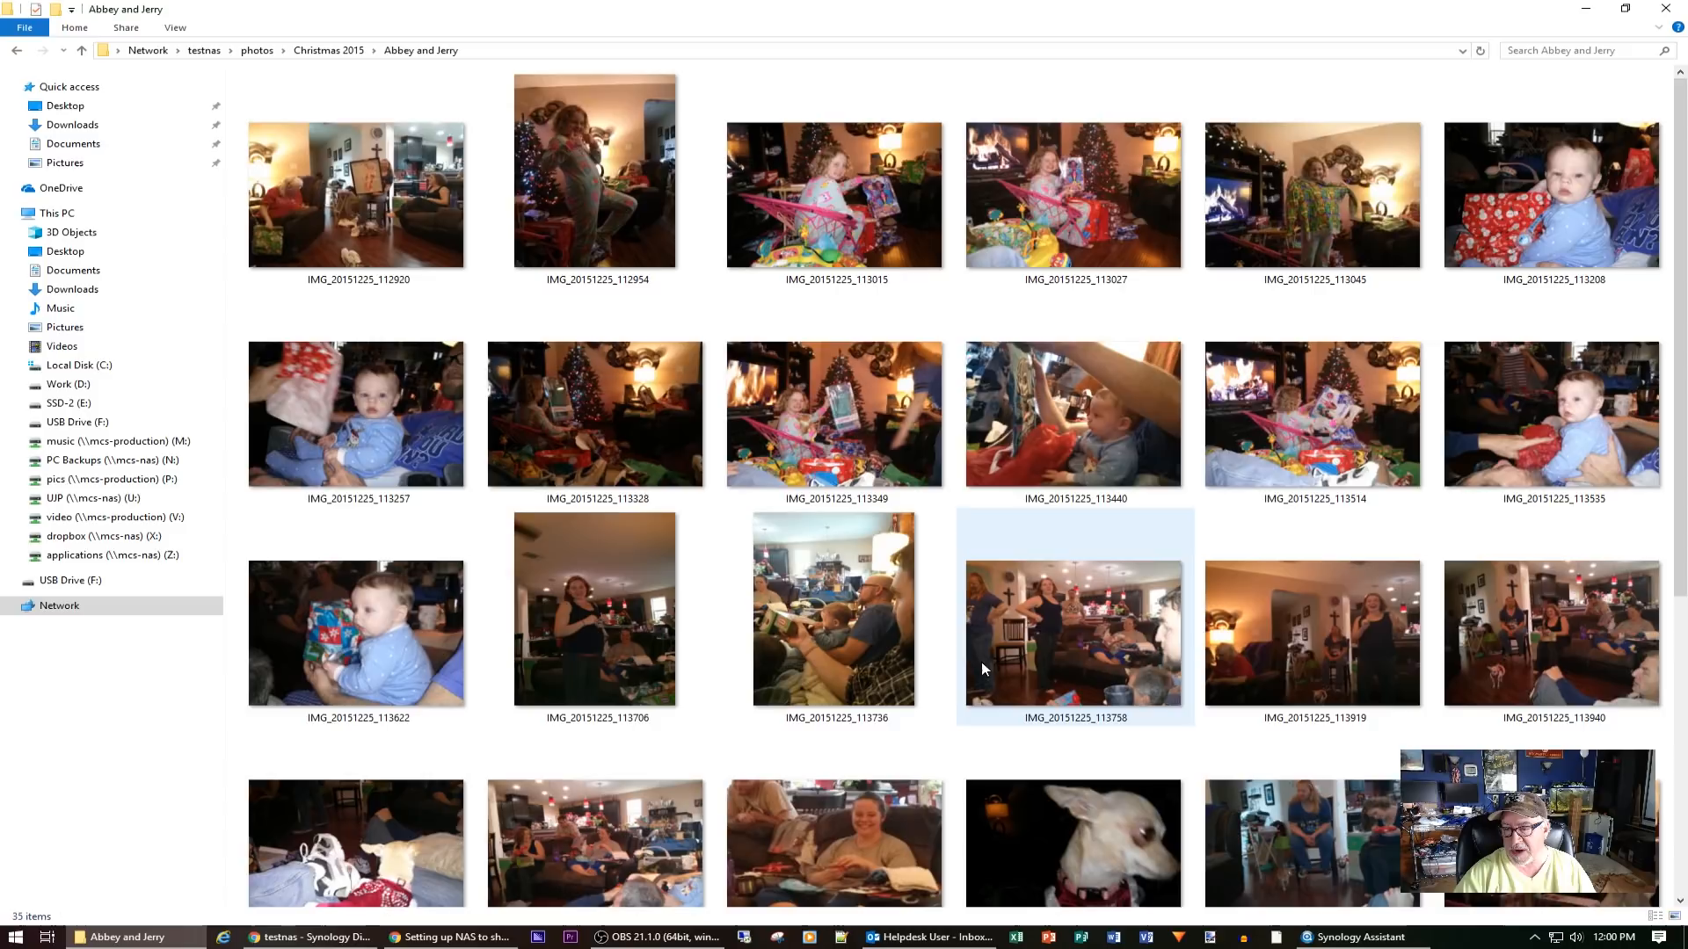
{"action": "scroll", "coordinate": [981, 662], "scroll_direction": "down", "scroll_amount": 5}
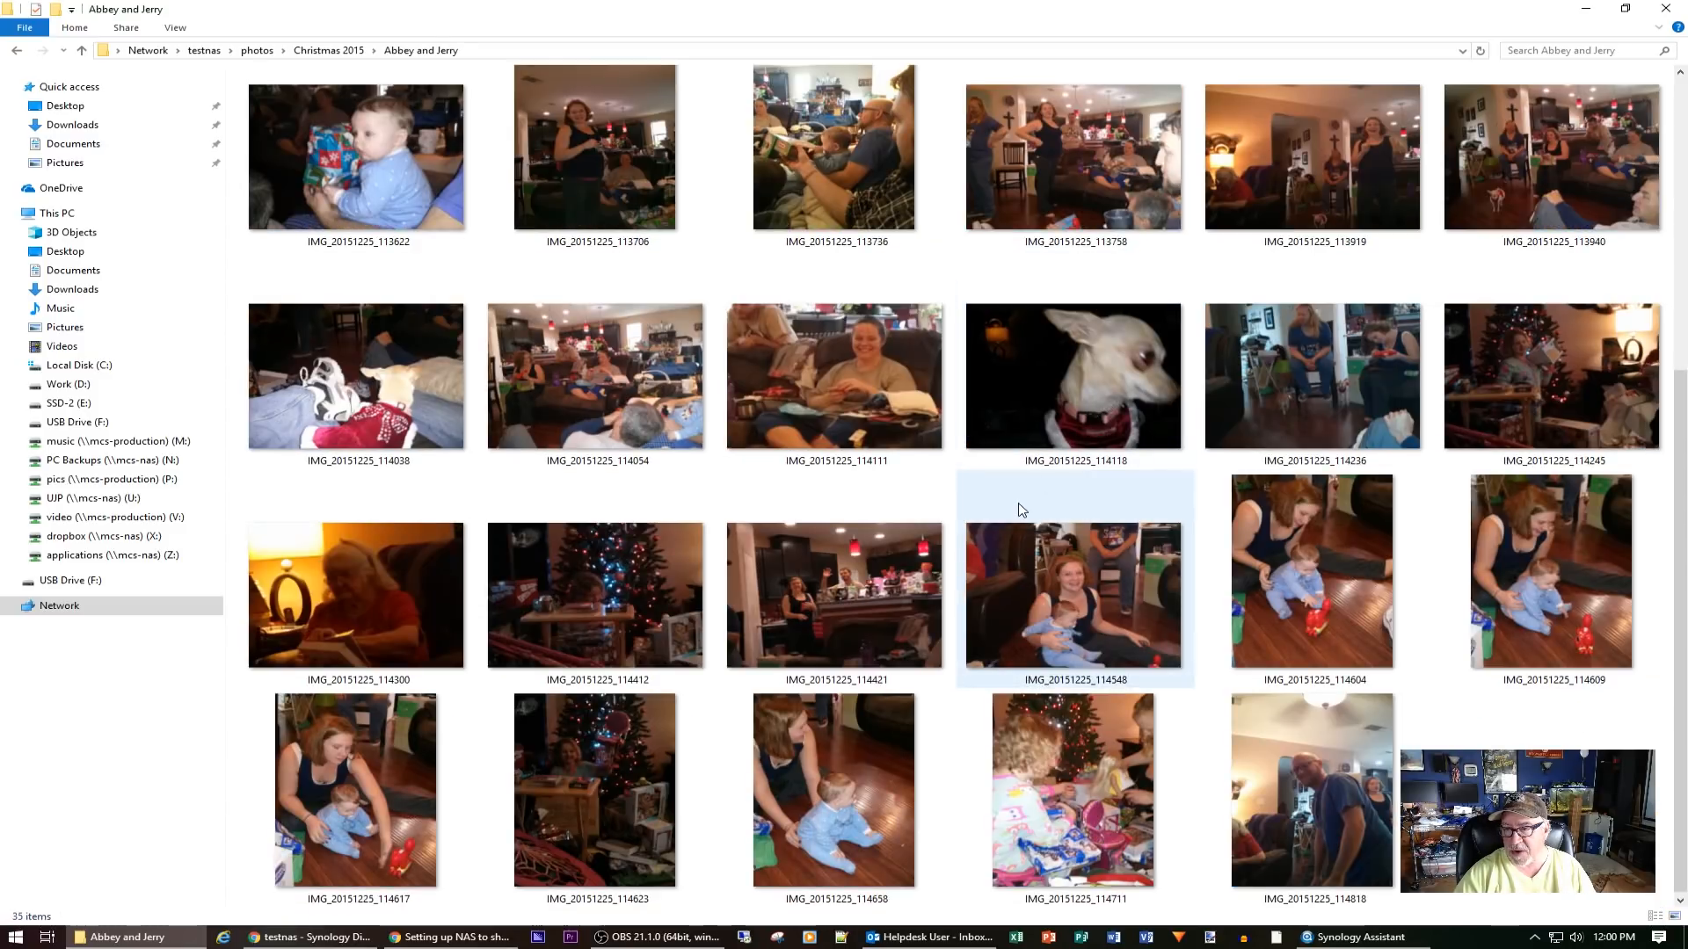
{"action": "scroll", "coordinate": [1019, 508], "scroll_direction": "up", "scroll_amount": 5}
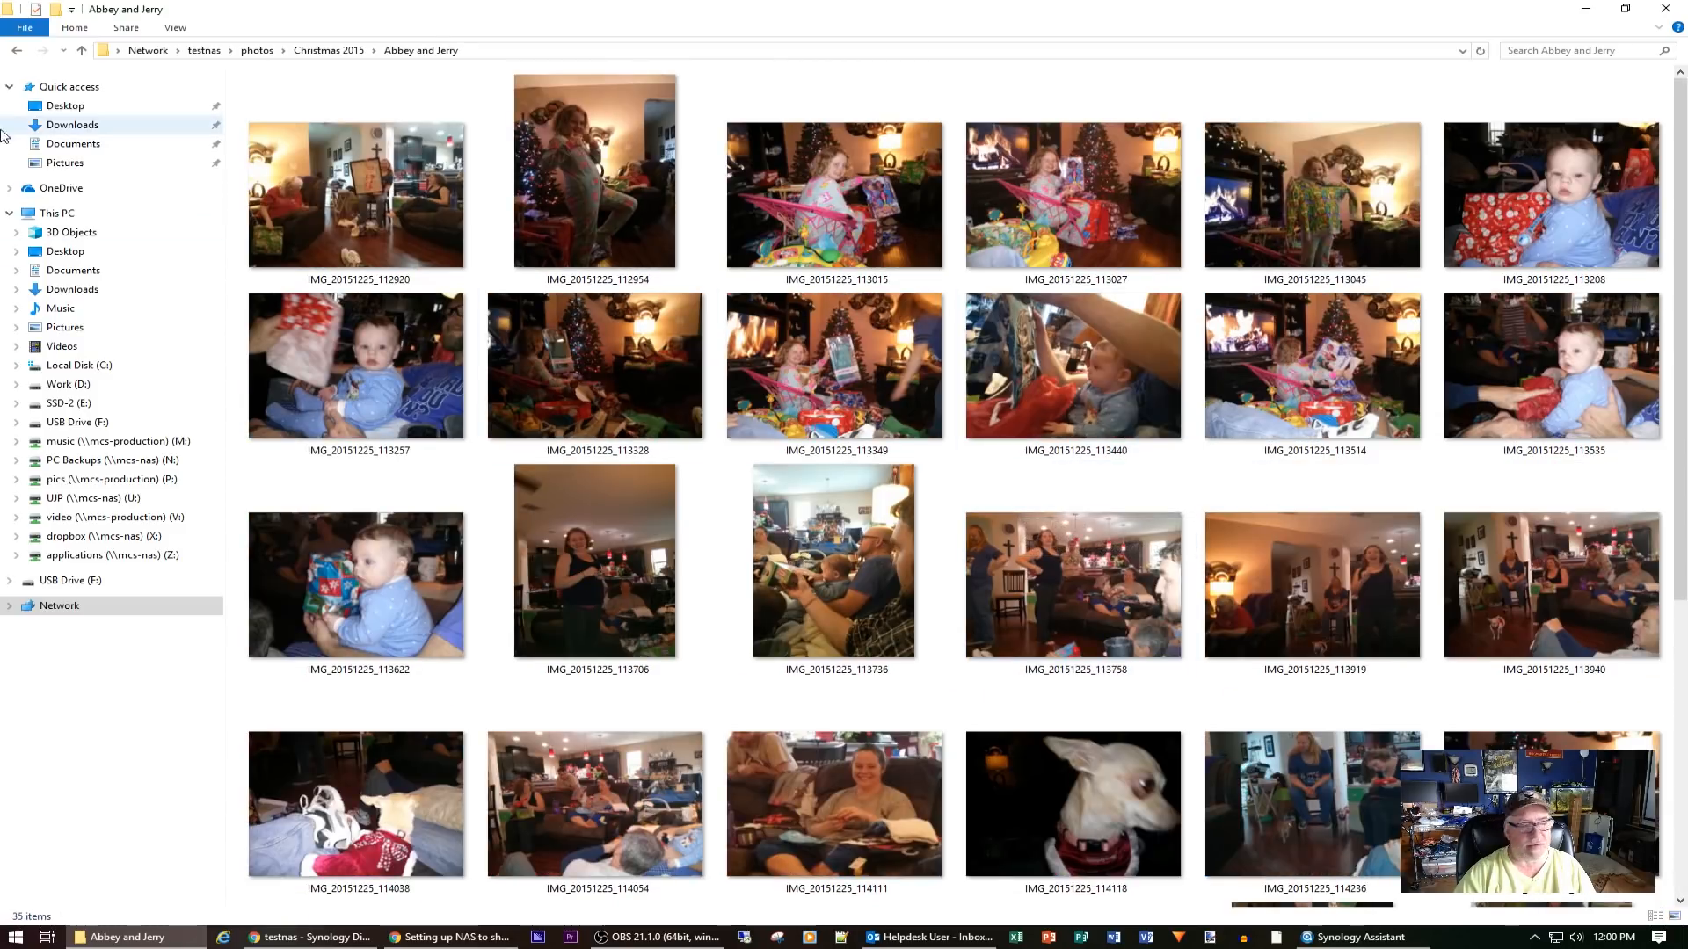
{"action": "left_click", "coordinate": [17, 51]}
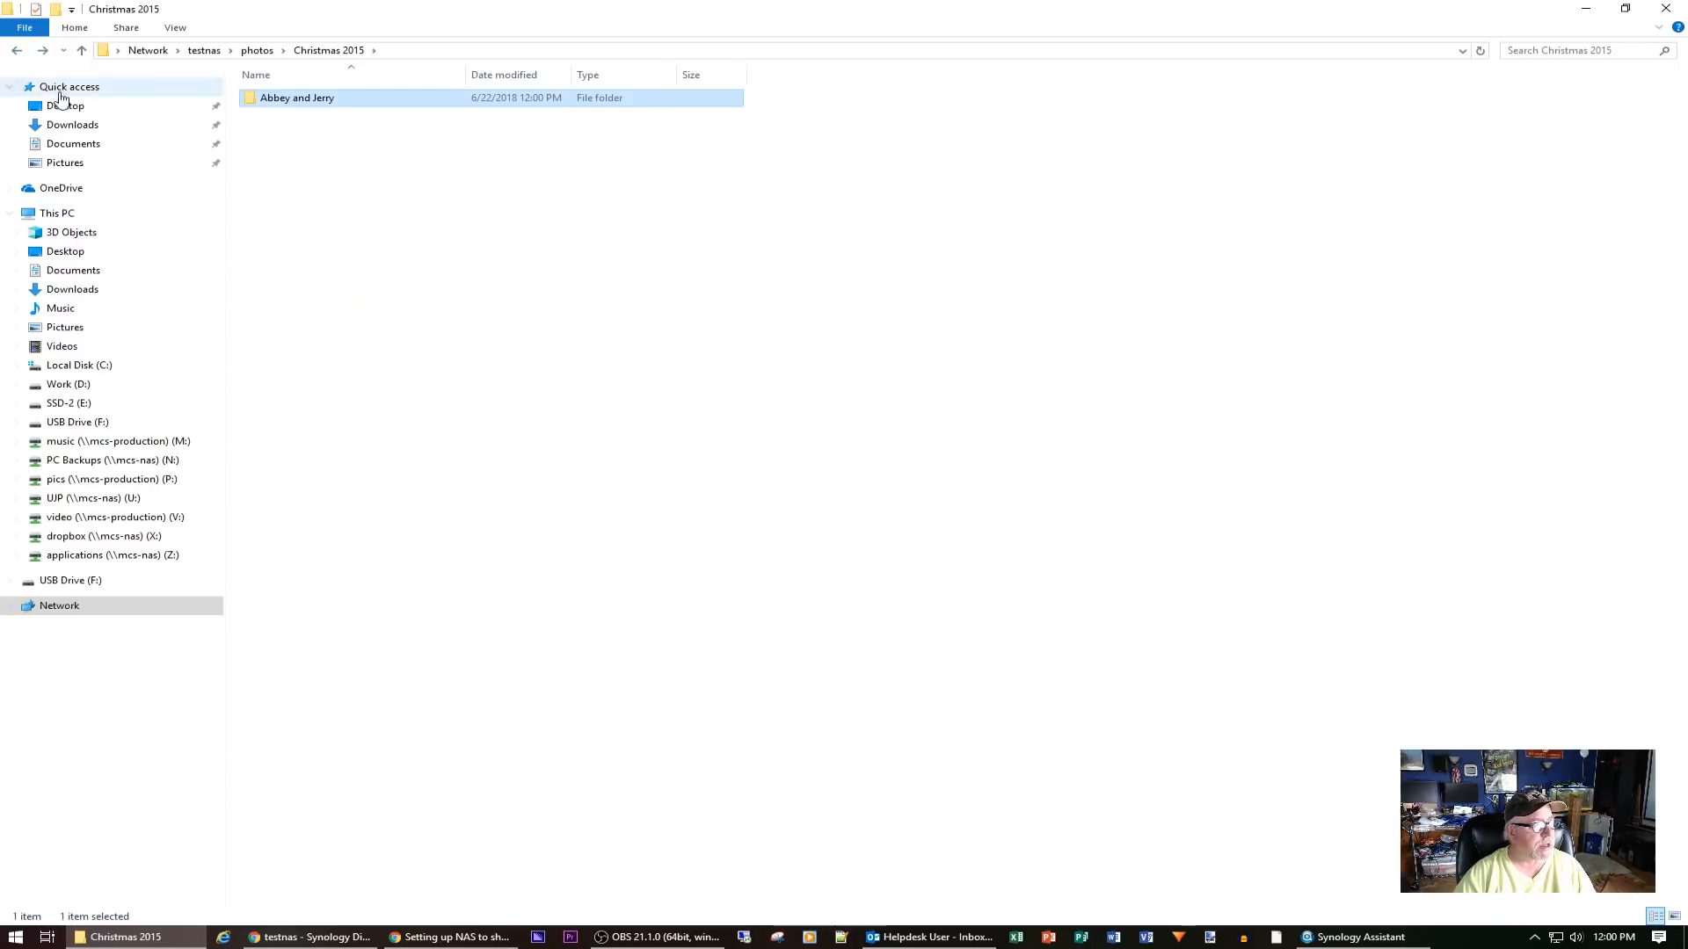
{"action": "left_click", "coordinate": [16, 51]}
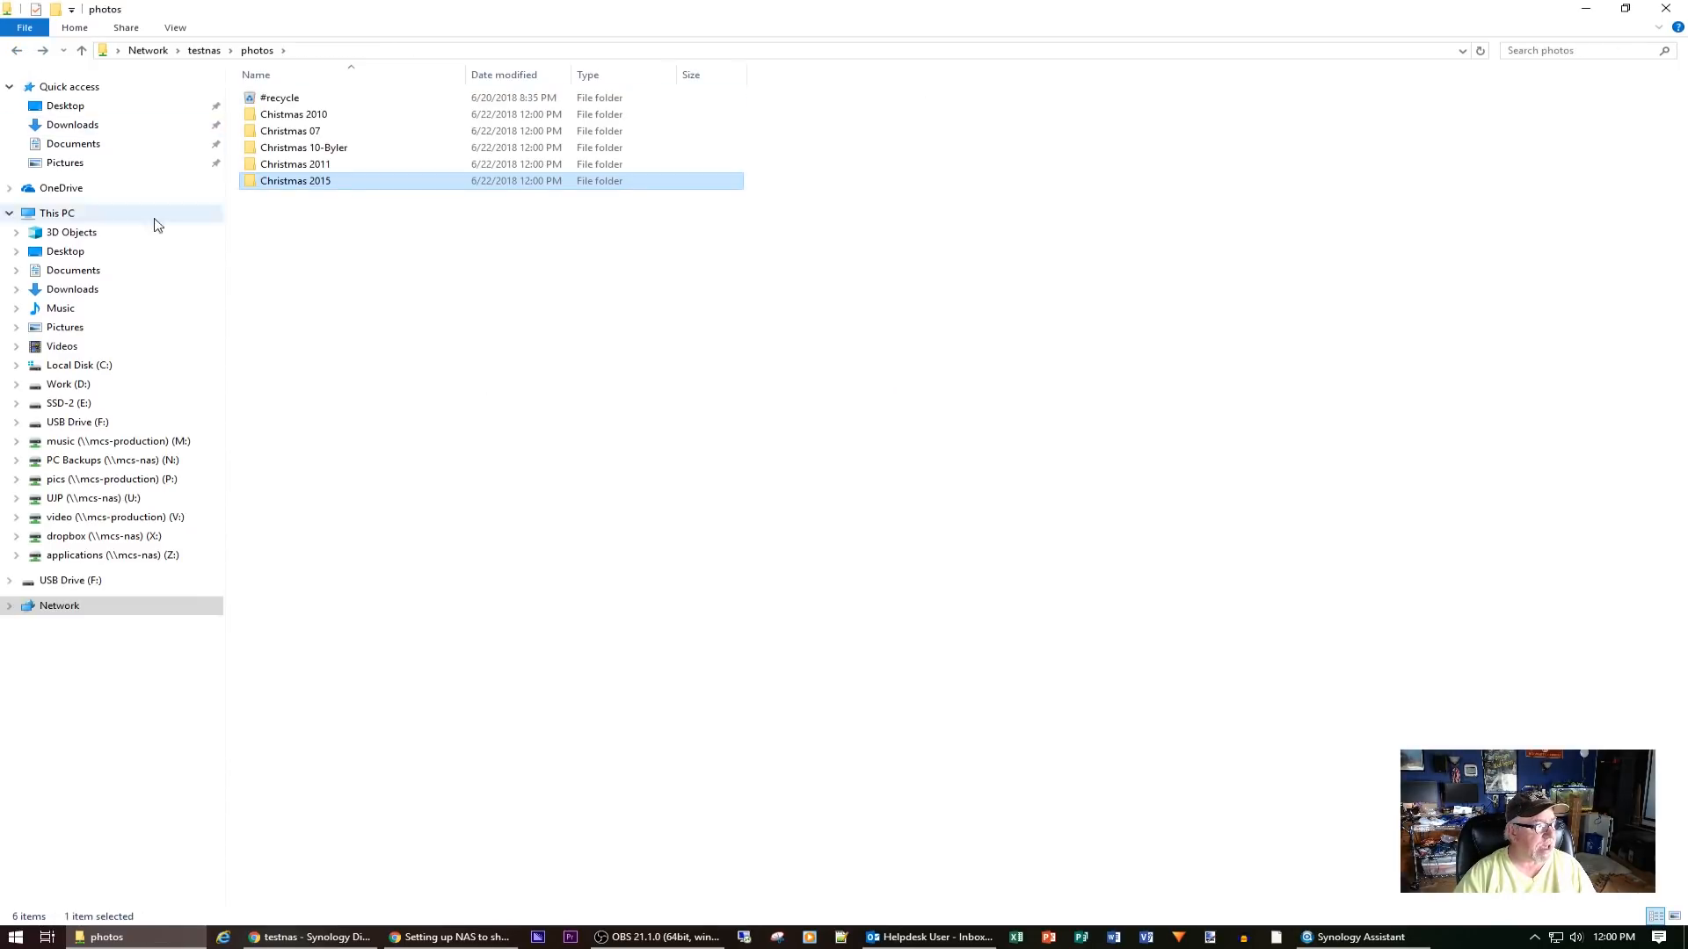
Copy the 140-taking_a_break video from the Finished Orig folder on the U: drive
{"action": "left_click", "coordinate": [112, 498]}
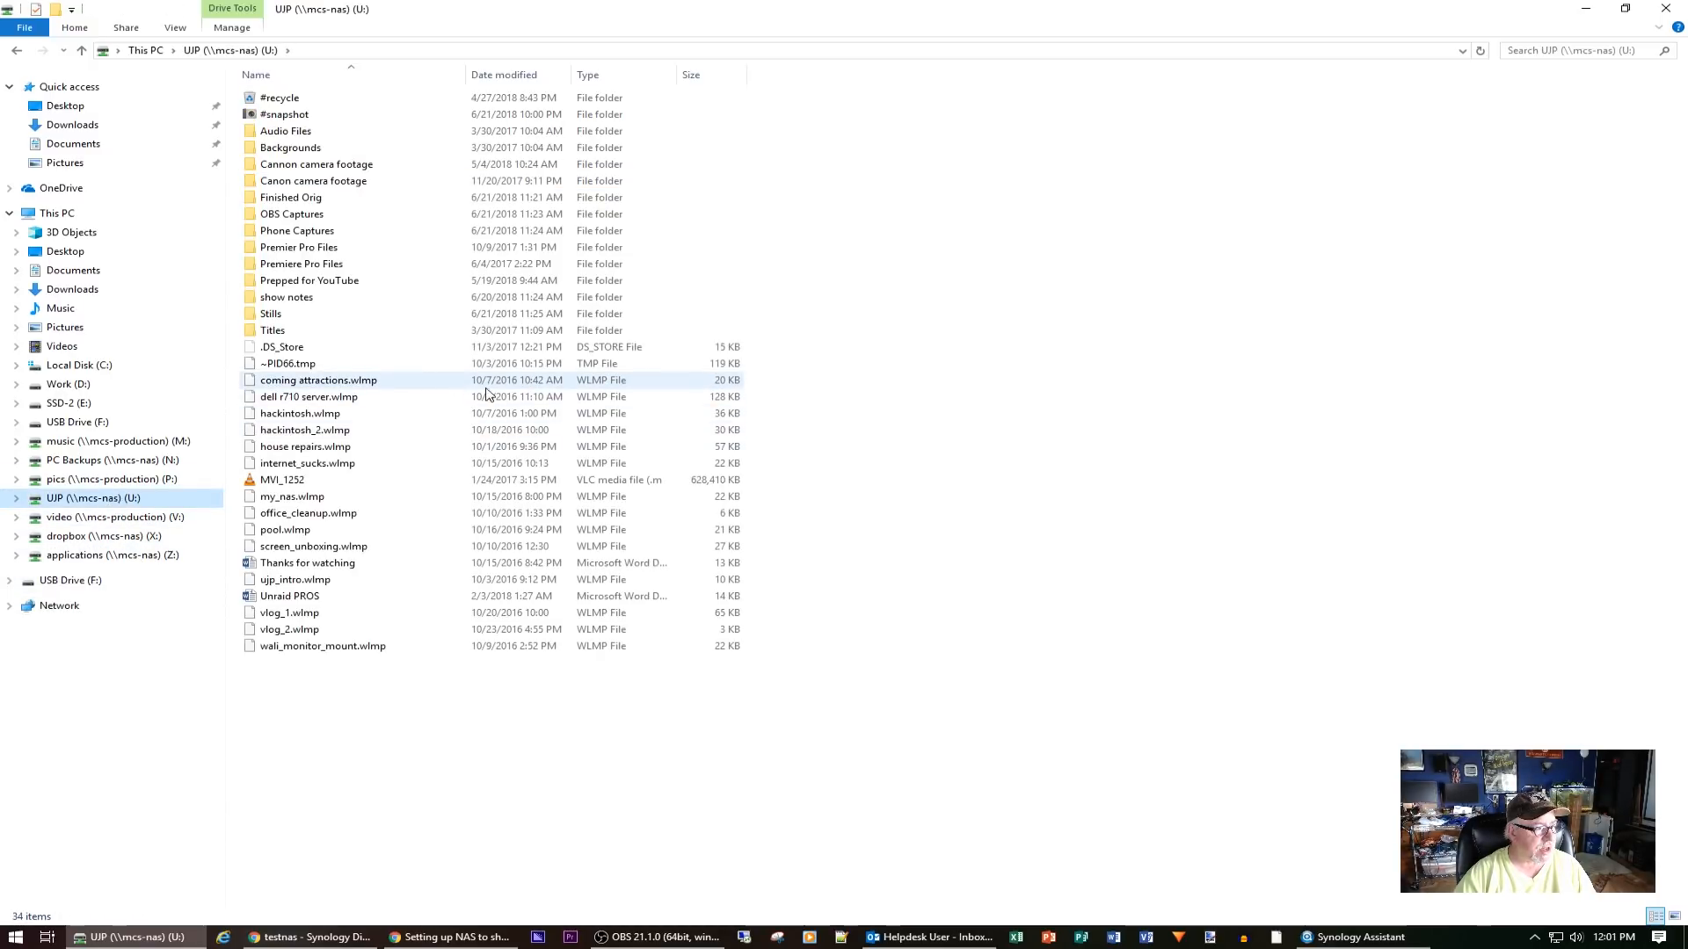
{"action": "left_click", "coordinate": [307, 201]}
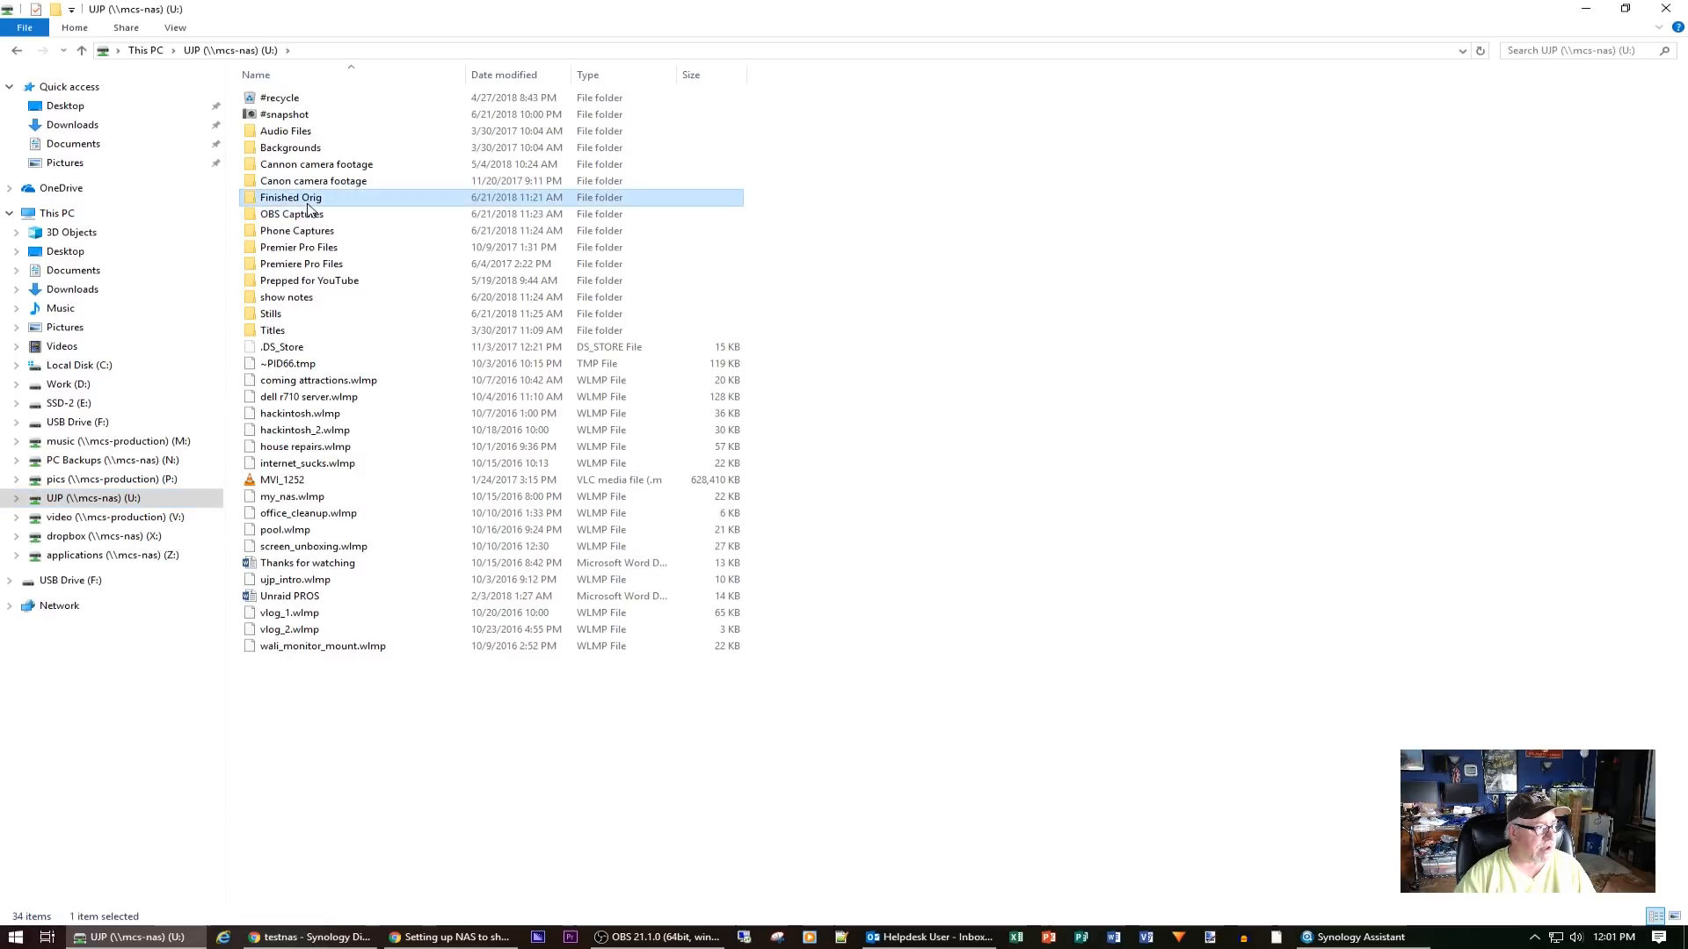
{"action": "double_click", "coordinate": [308, 205]}
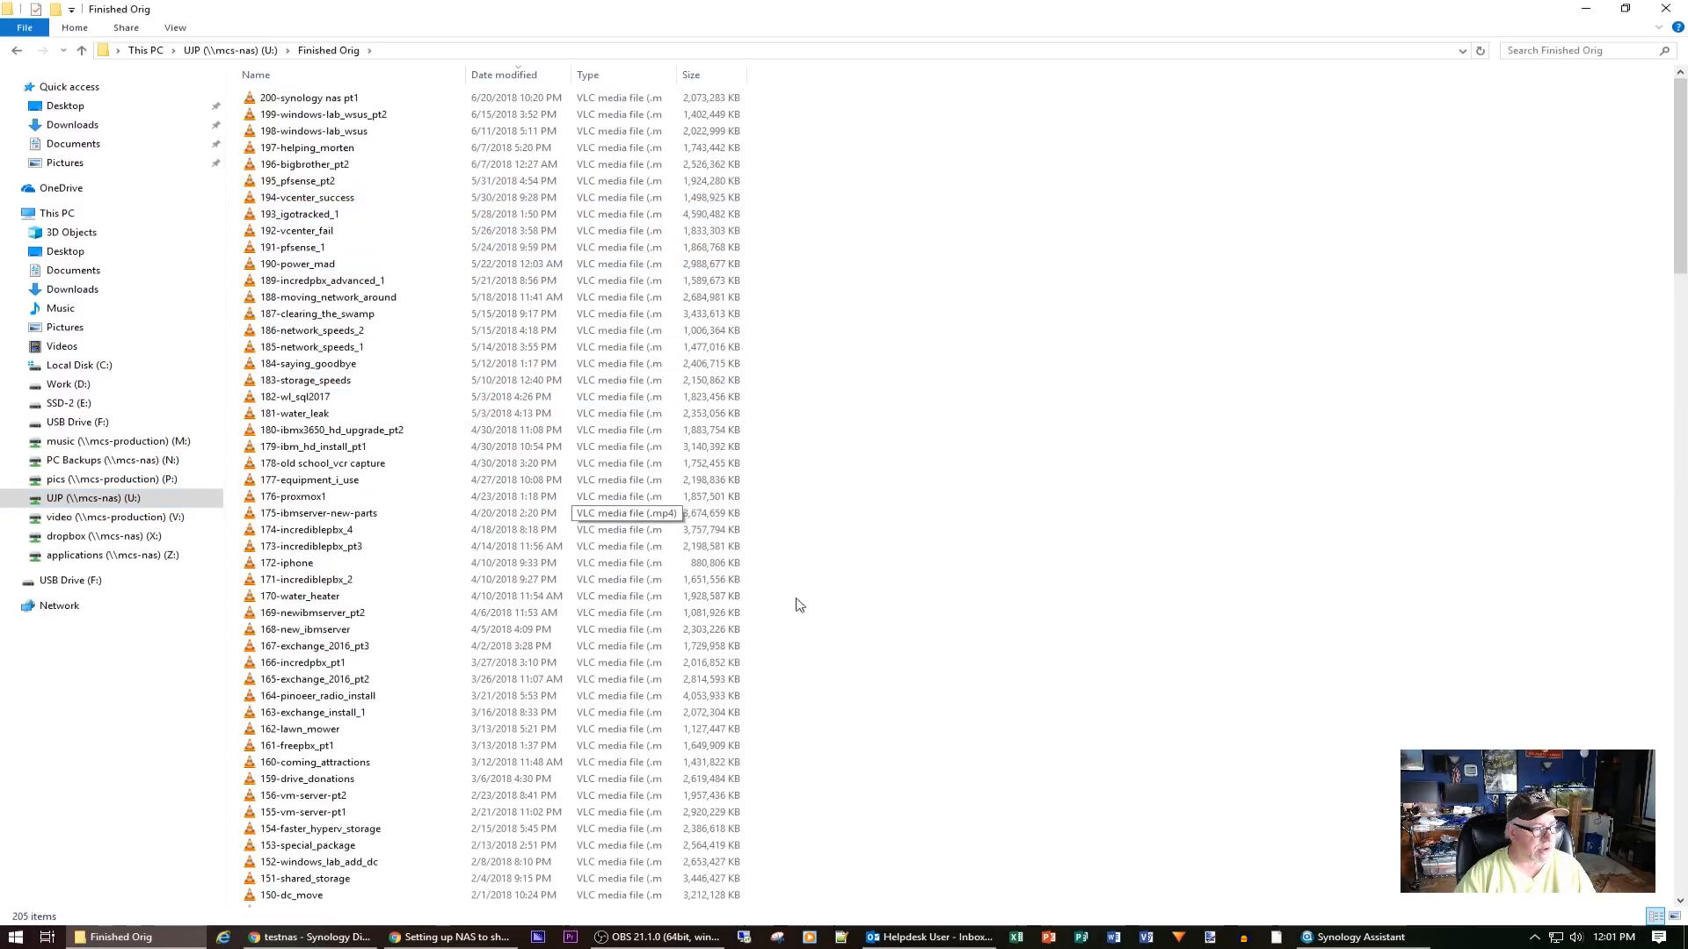
{"action": "scroll", "coordinate": [869, 617], "scroll_direction": "down", "scroll_amount": 8}
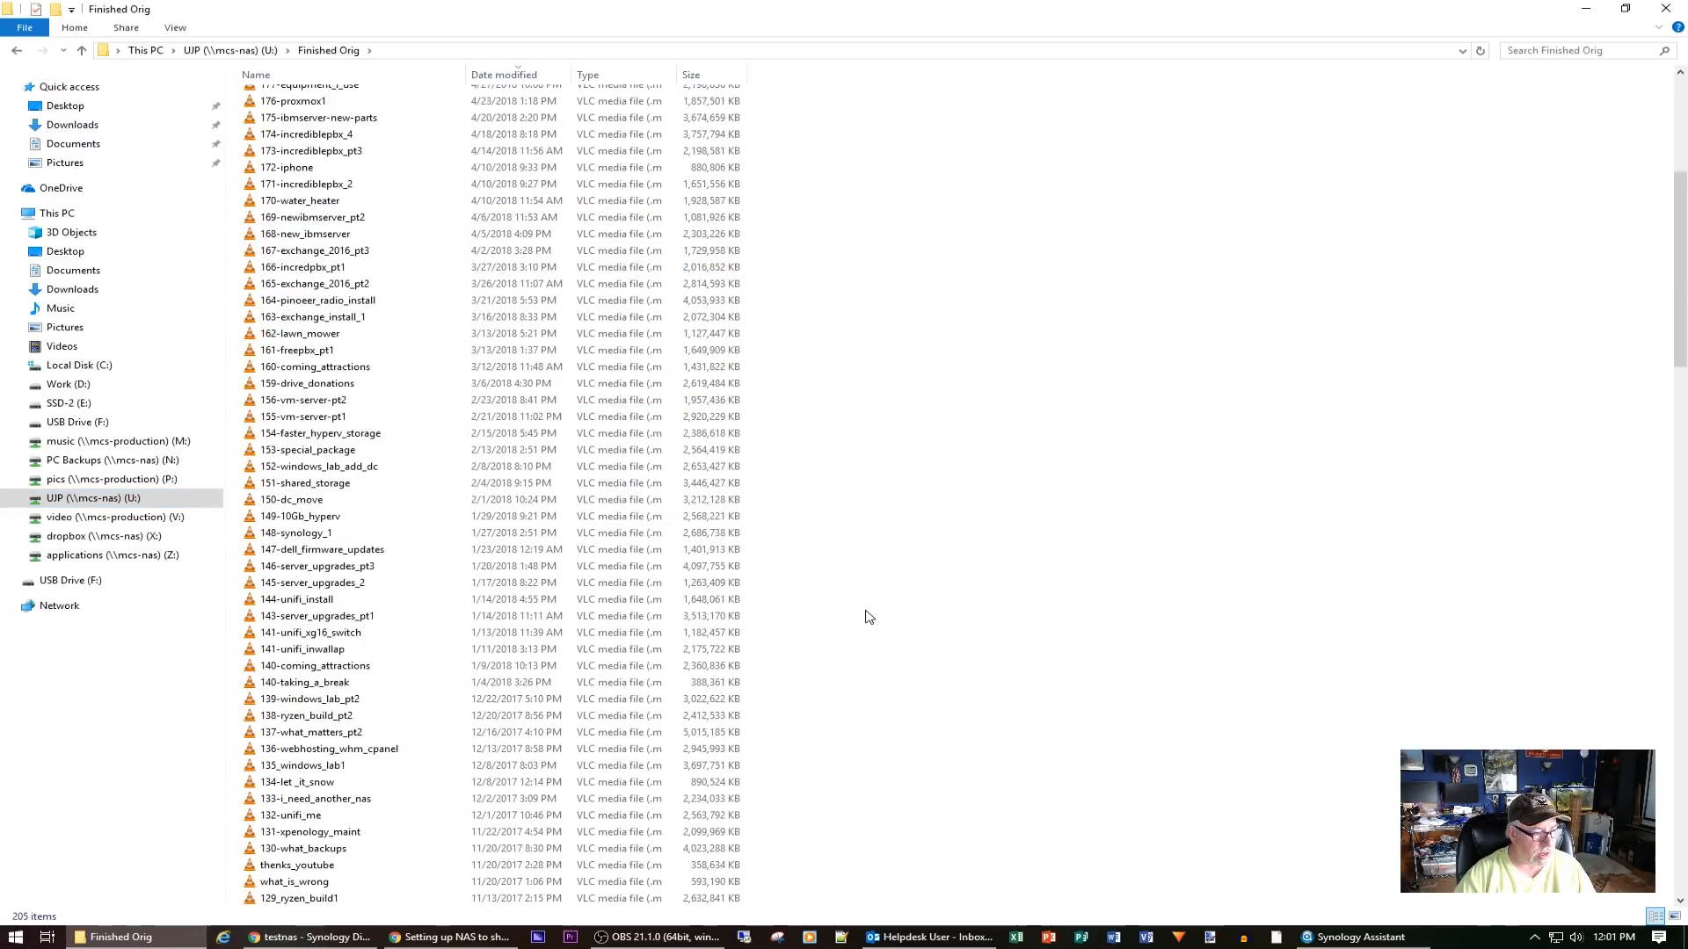
{"action": "scroll", "coordinate": [868, 617], "scroll_direction": "down", "scroll_amount": 3}
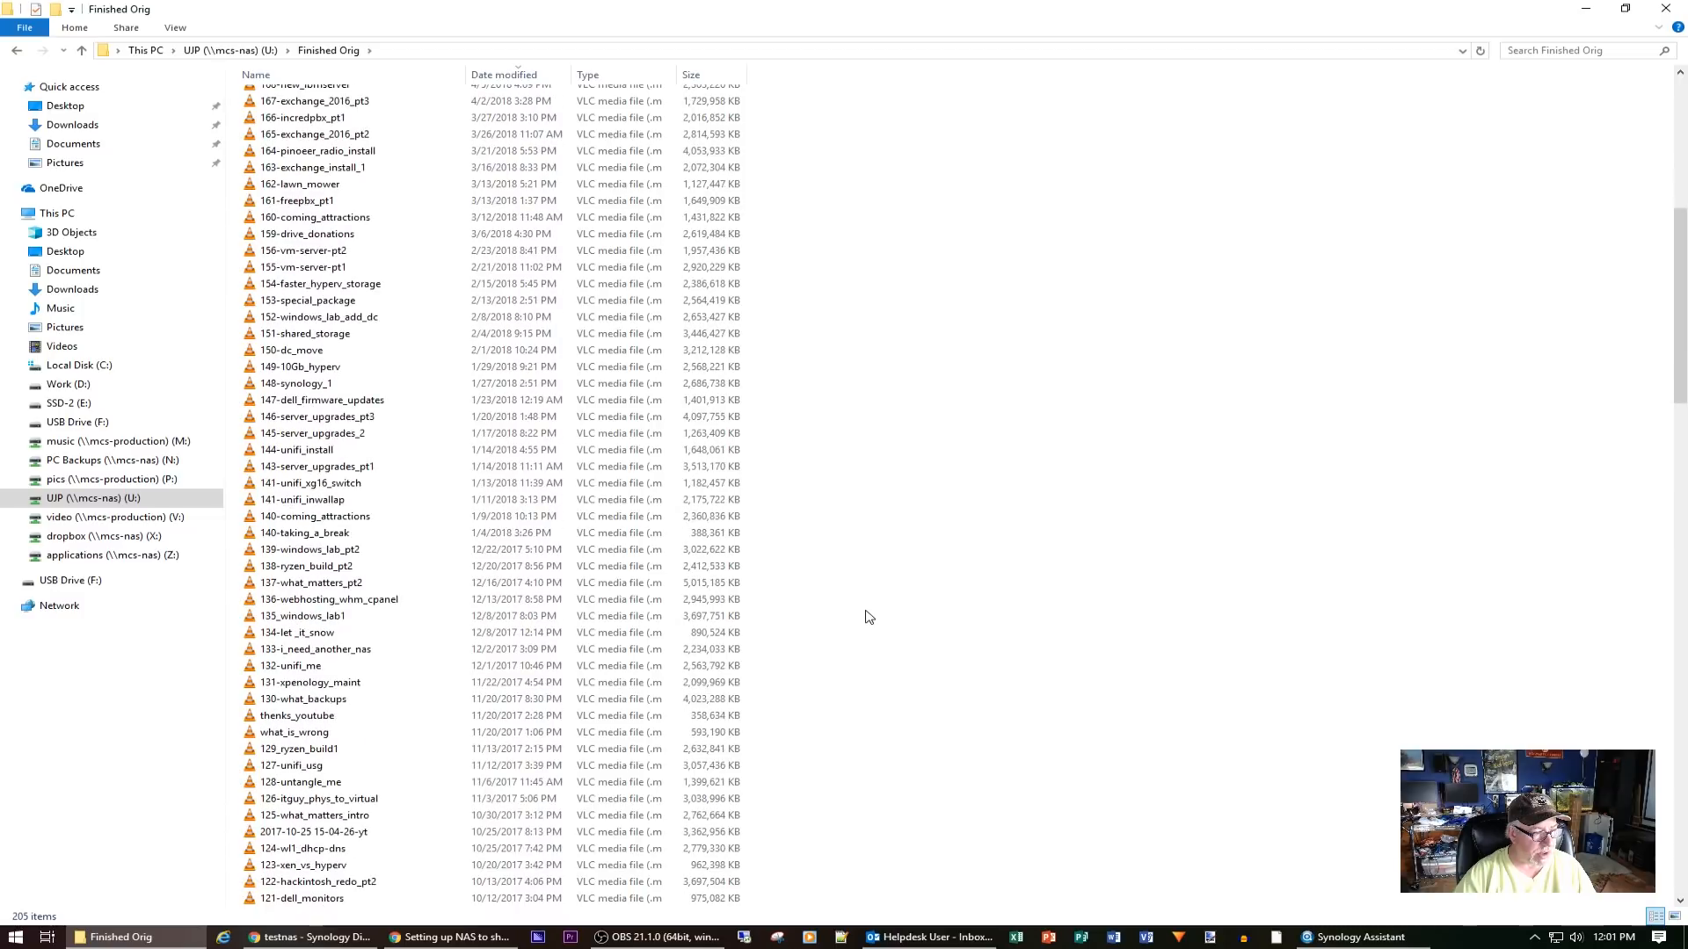
{"action": "left_click", "coordinate": [288, 538]}
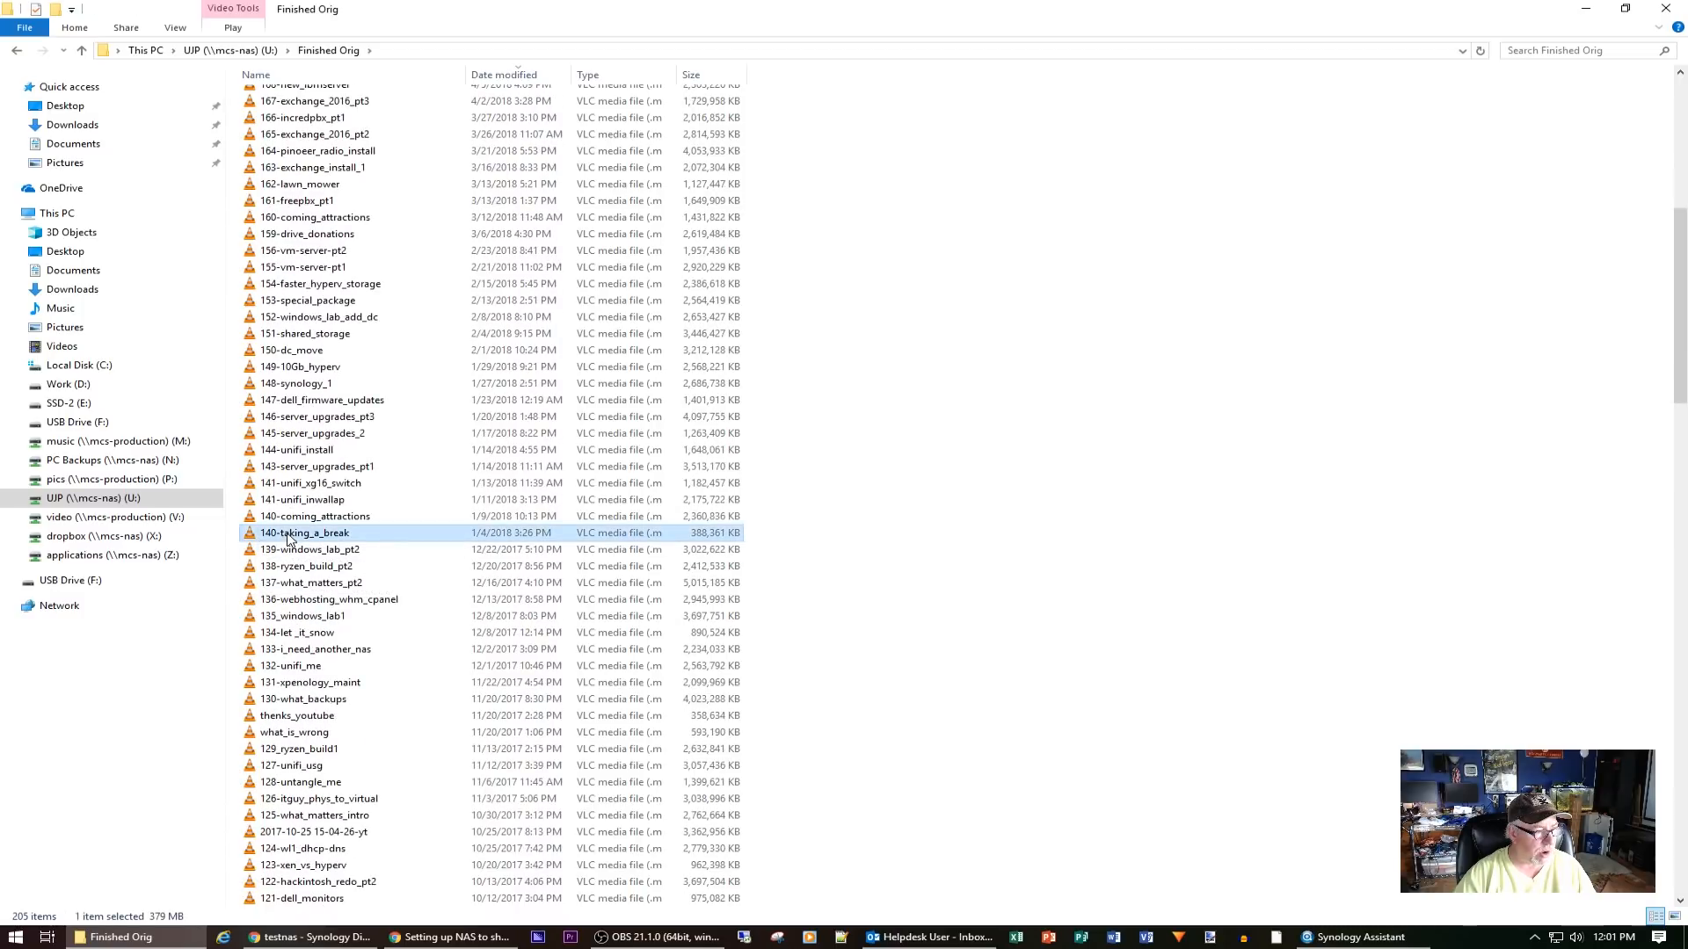
{"action": "right_click", "coordinate": [288, 538]}
{"action": "left_click", "coordinate": [356, 451]}
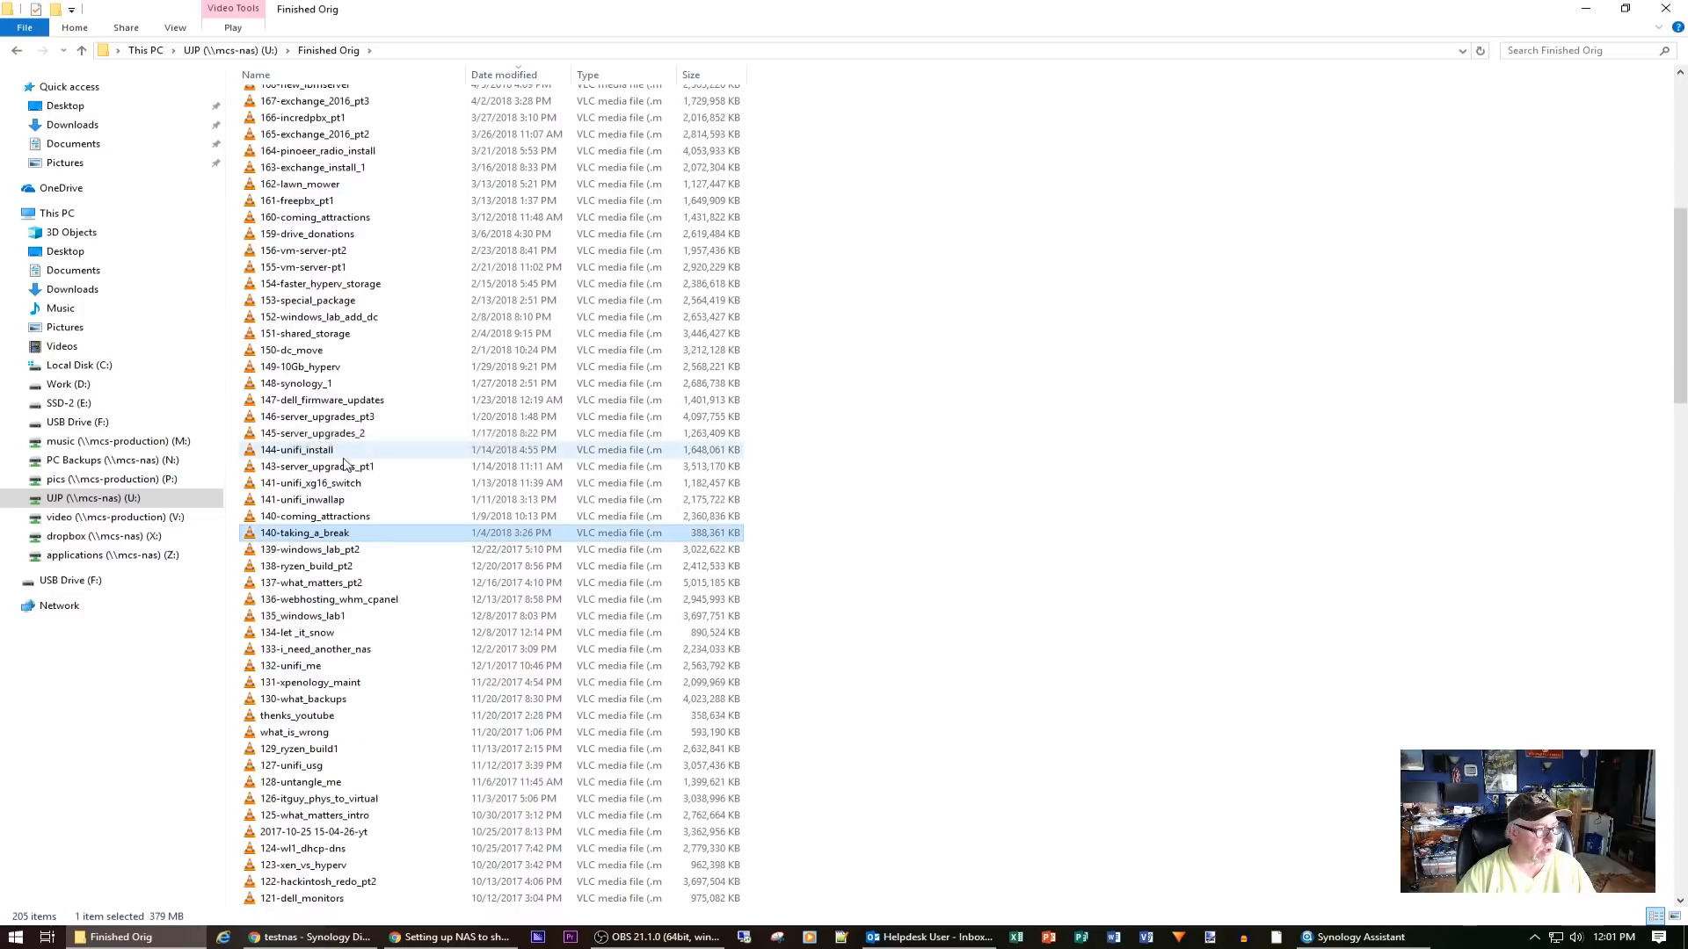
Paste the video into the test folder in testnas's home share
{"action": "left_click", "coordinate": [1462, 53]}
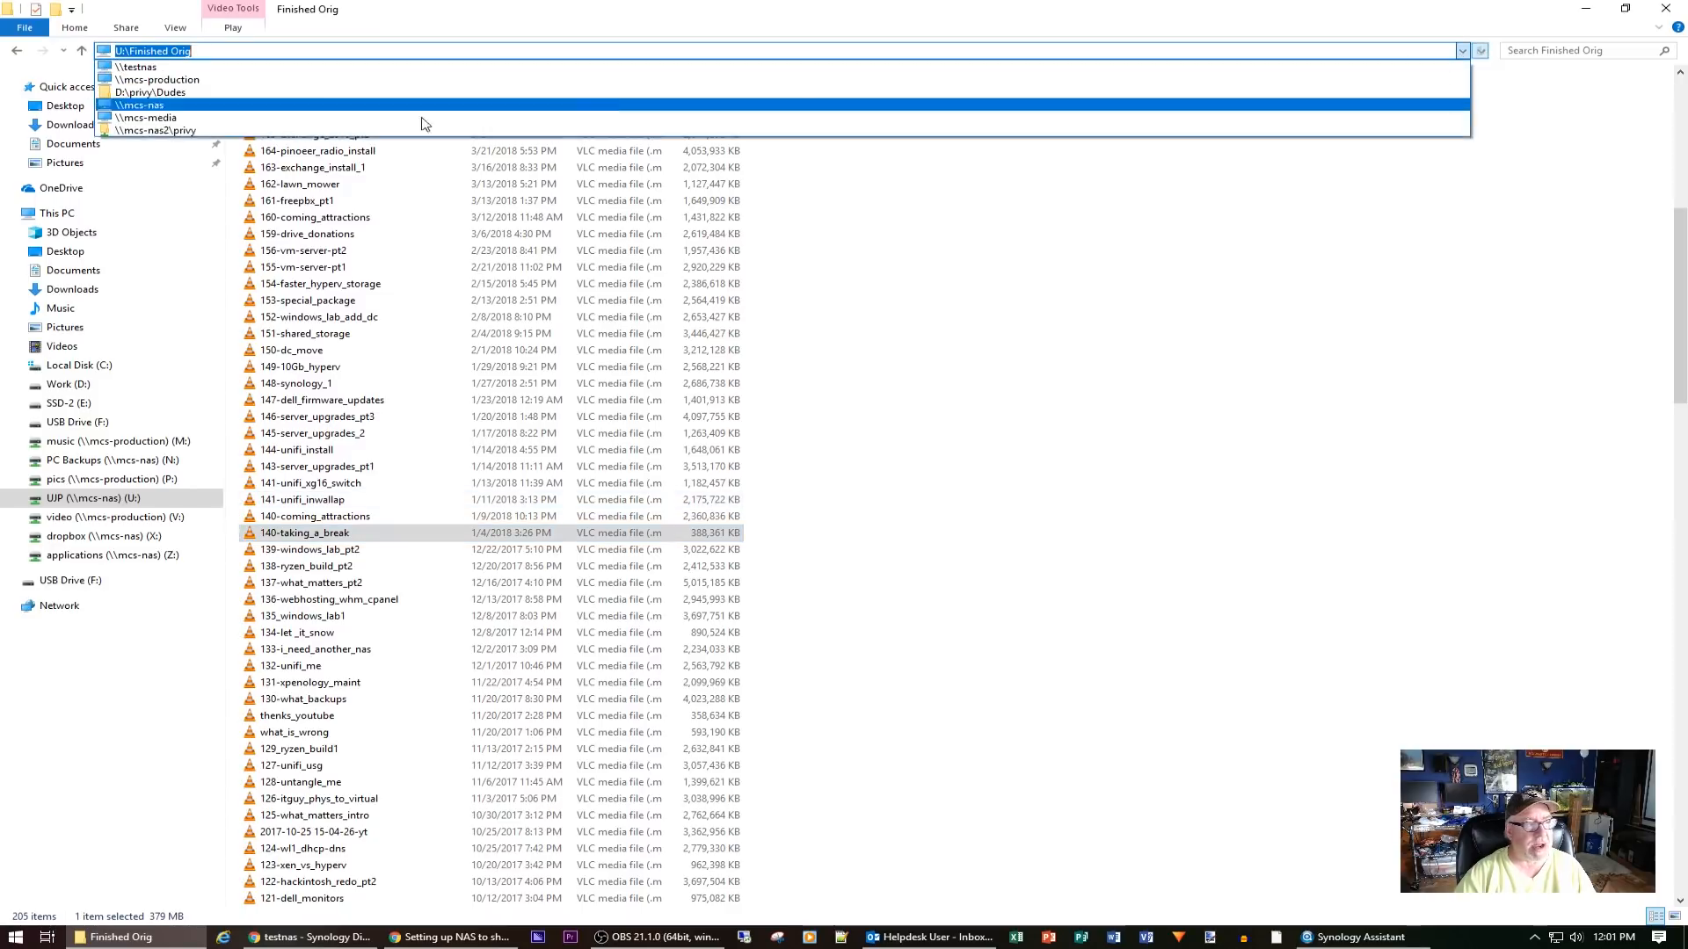
{"action": "left_click", "coordinate": [158, 66]}
{"action": "double_click", "coordinate": [348, 104]}
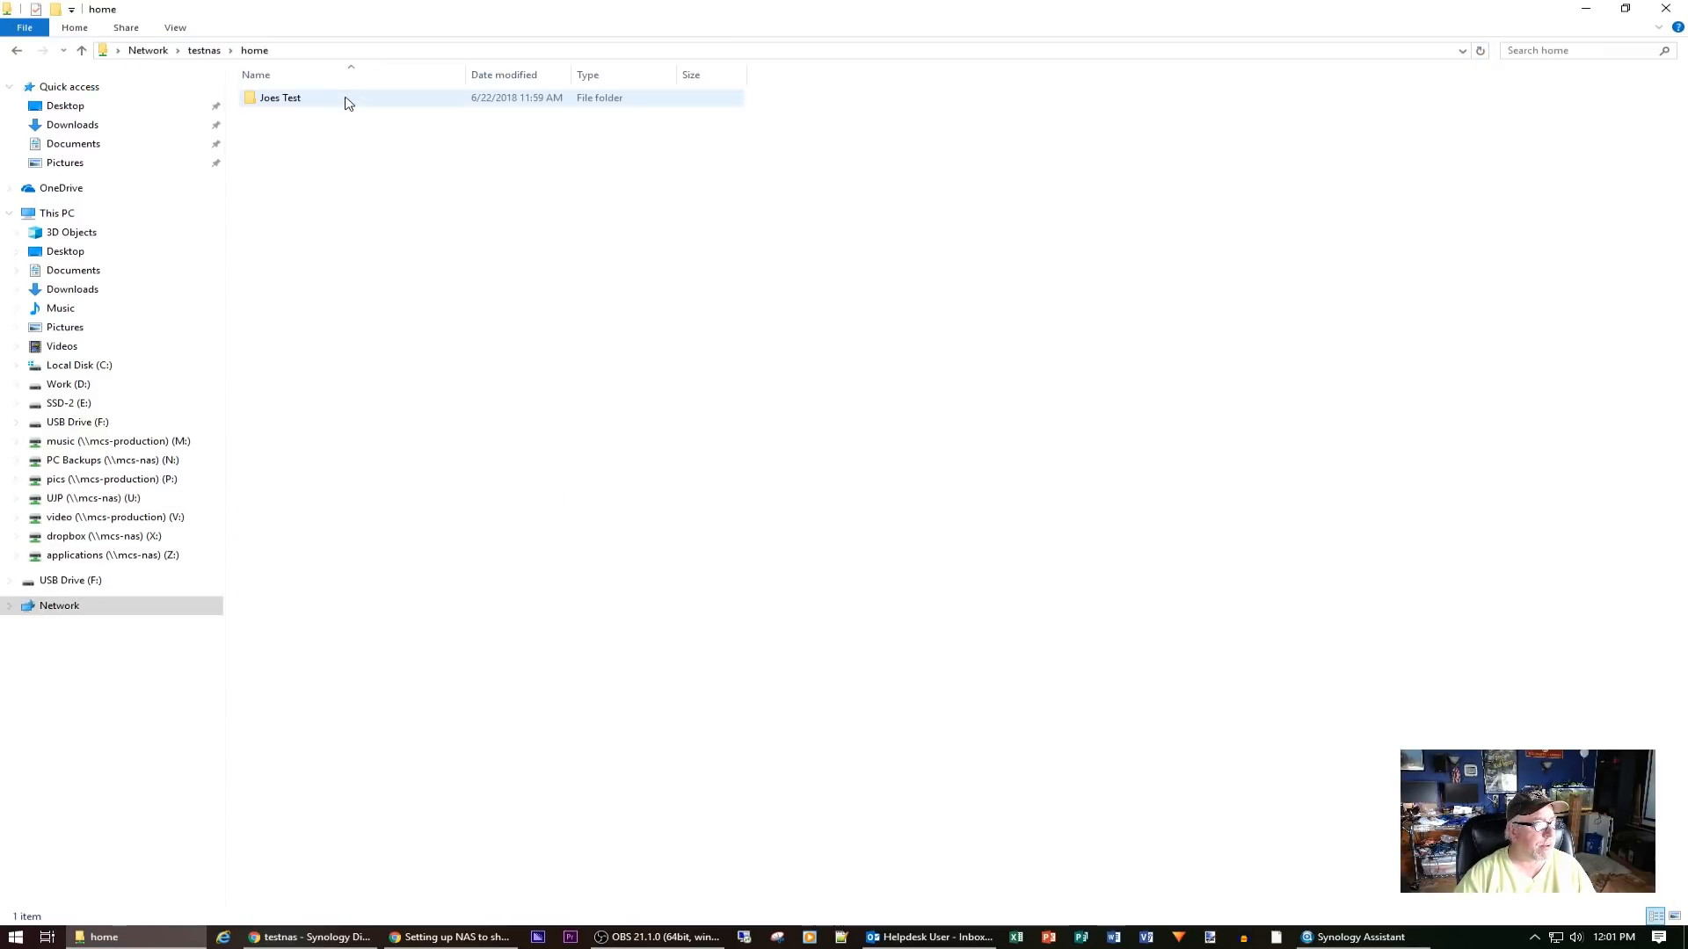
{"action": "double_click", "coordinate": [310, 107]}
{"action": "right_click", "coordinate": [347, 262]}
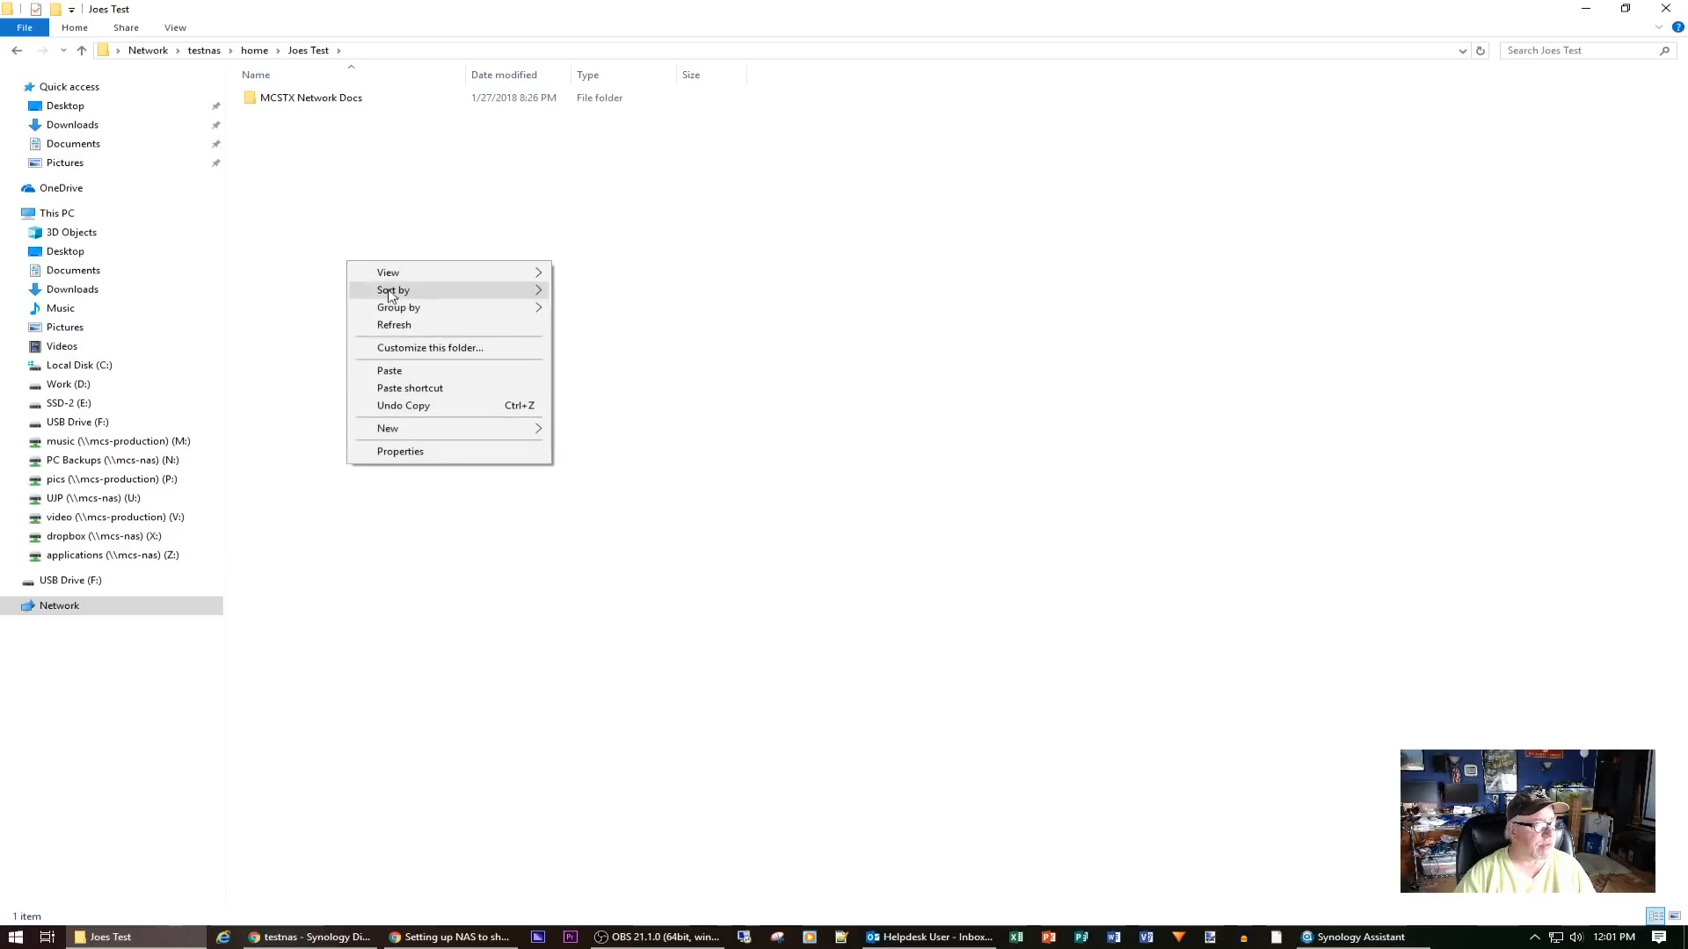
{"action": "left_click", "coordinate": [423, 373]}
Let Windows Explorer handle the copy, then lower the playing video's volume to 15%
{"action": "left_click", "coordinate": [499, 432]}
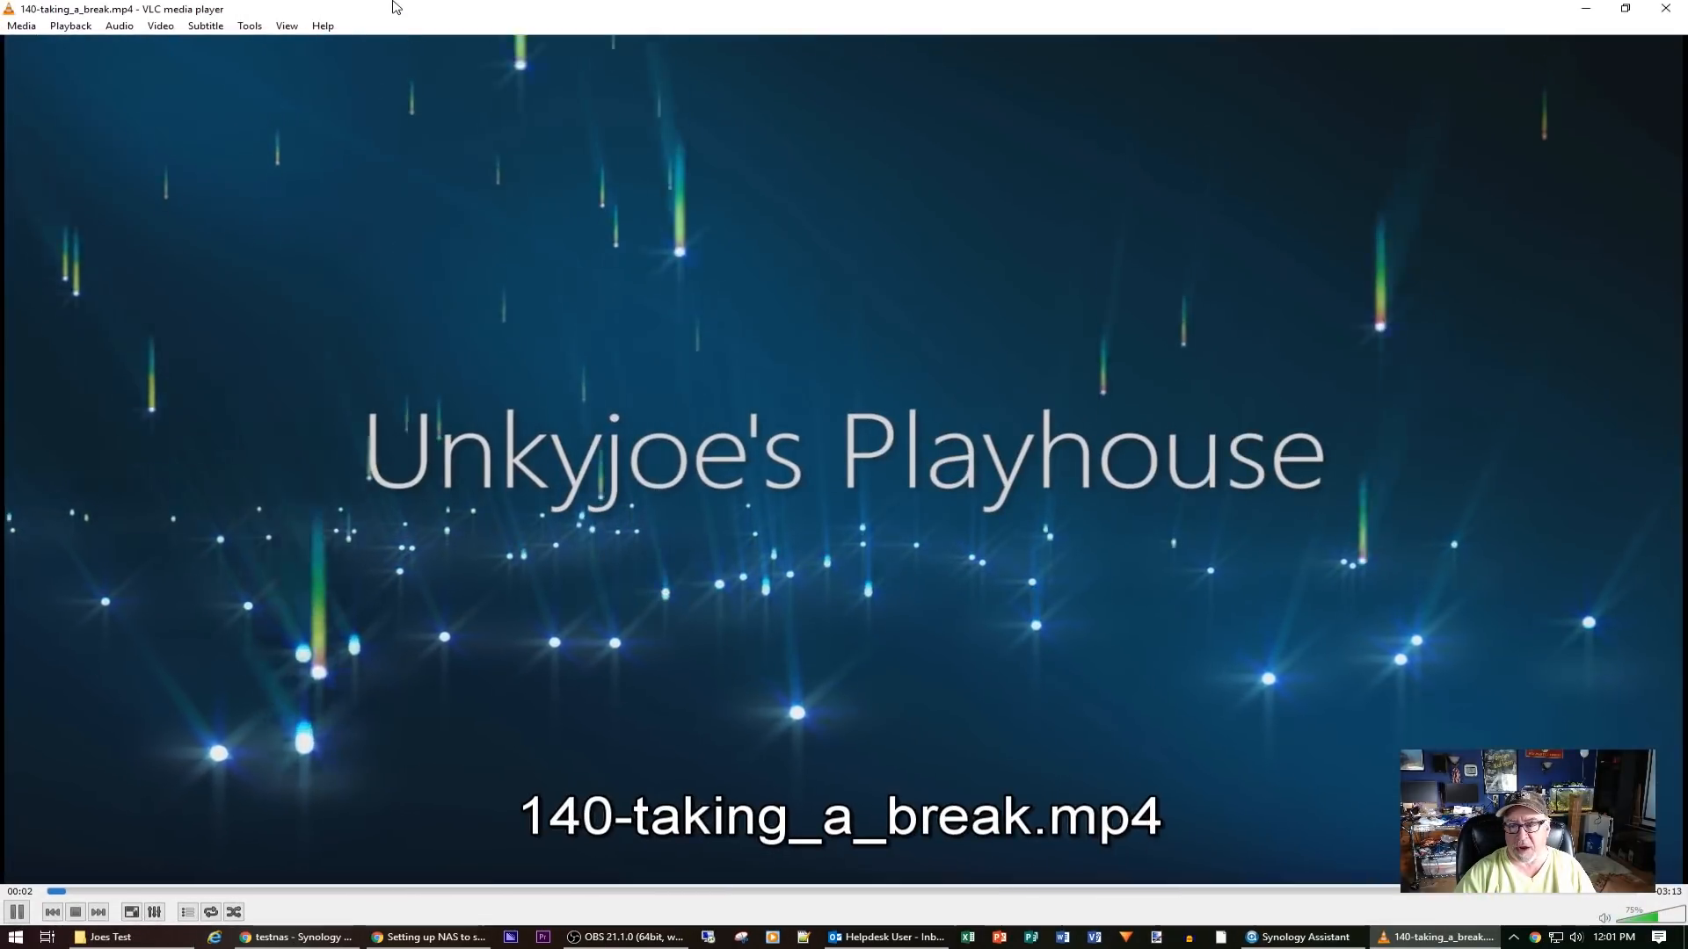
{"action": "scroll", "coordinate": [1144, 624], "scroll_direction": "down", "scroll_amount": 6}
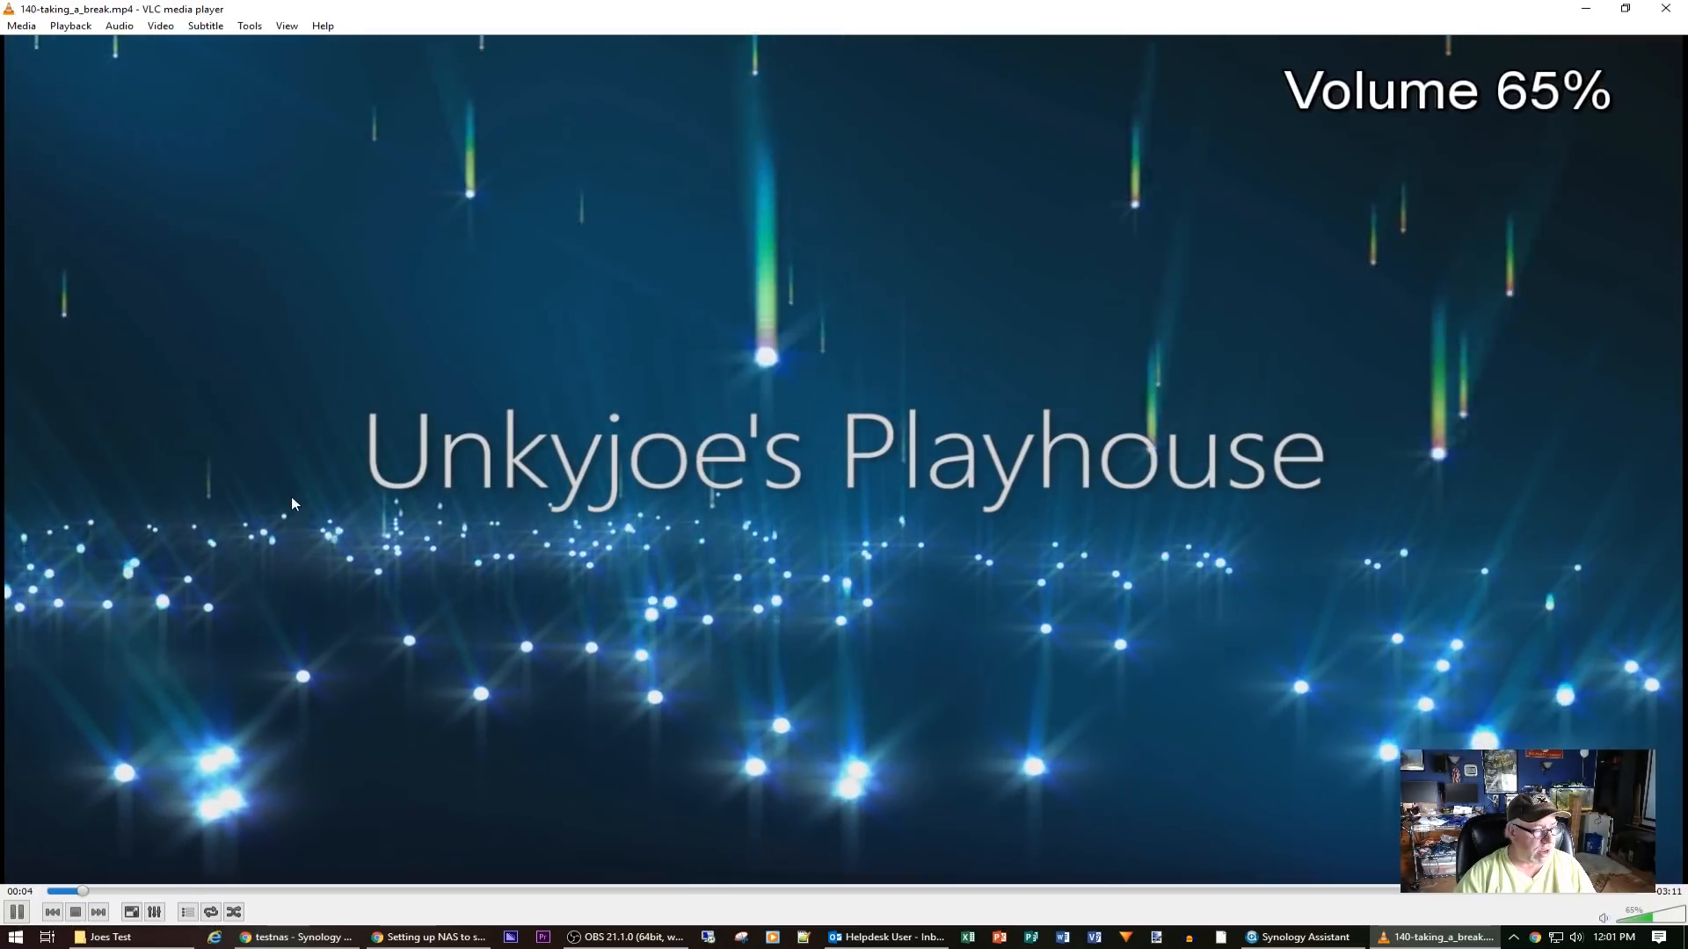
{"action": "scroll", "coordinate": [1145, 624], "scroll_direction": "down", "scroll_amount": 6}
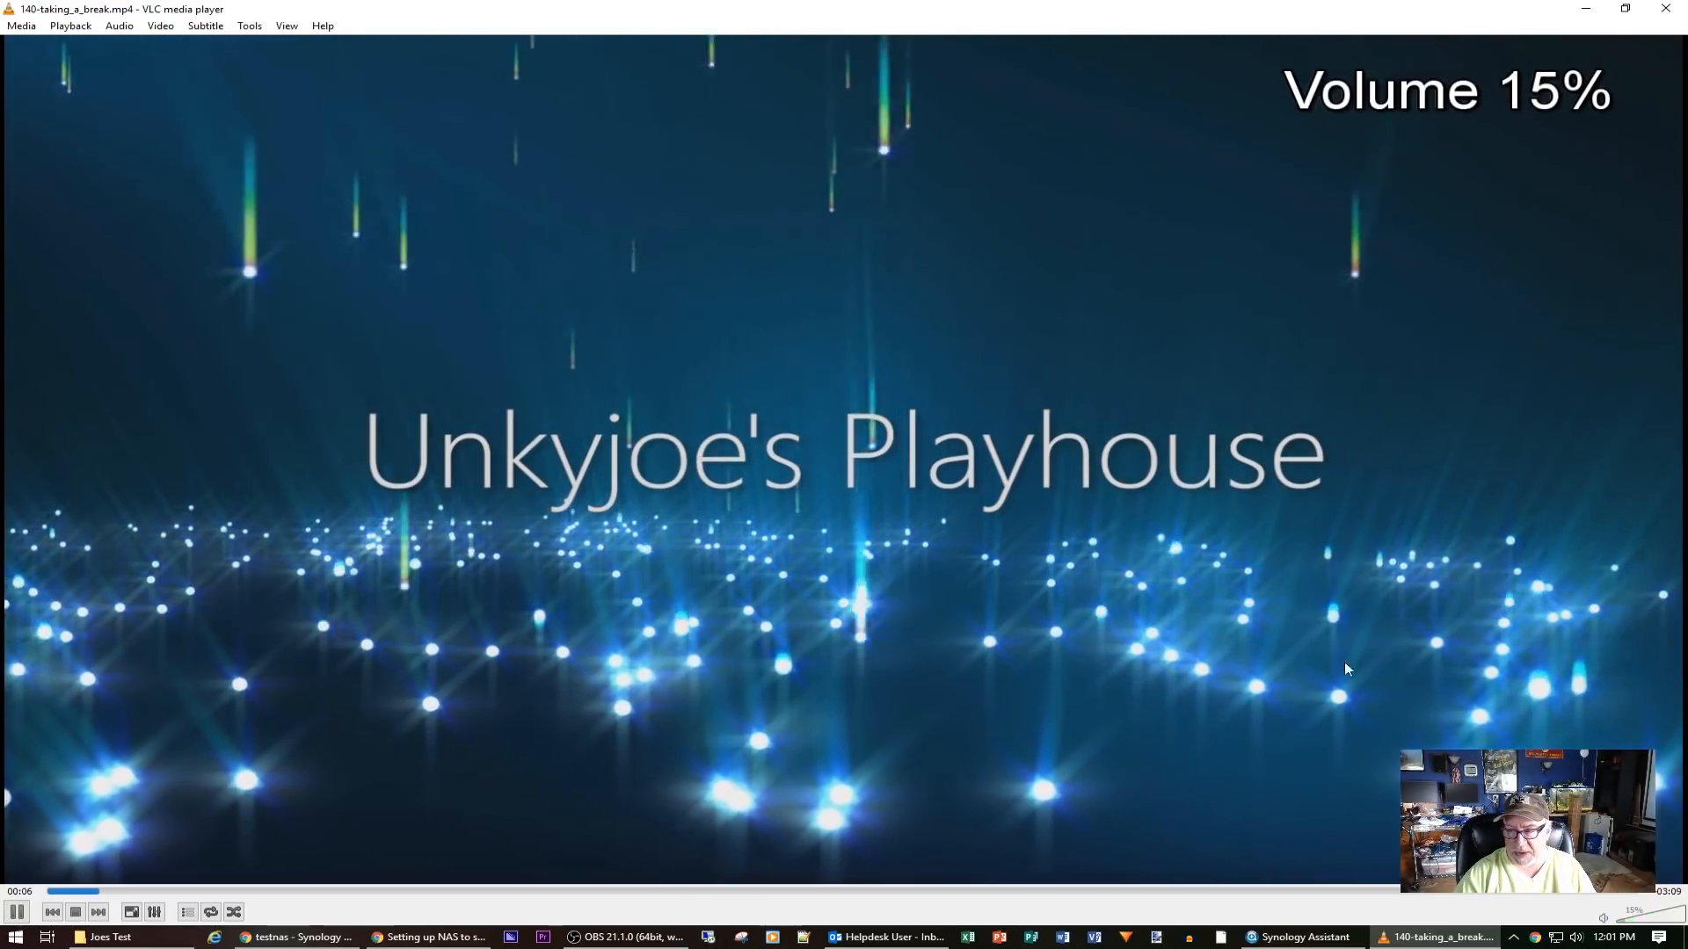
Skip ahead along the seek bar past 0:42, 2:20 and 2:44 to 2:54, near the end
{"action": "left_click_drag", "start_coordinate": [270, 892], "coordinate": [503, 887]}
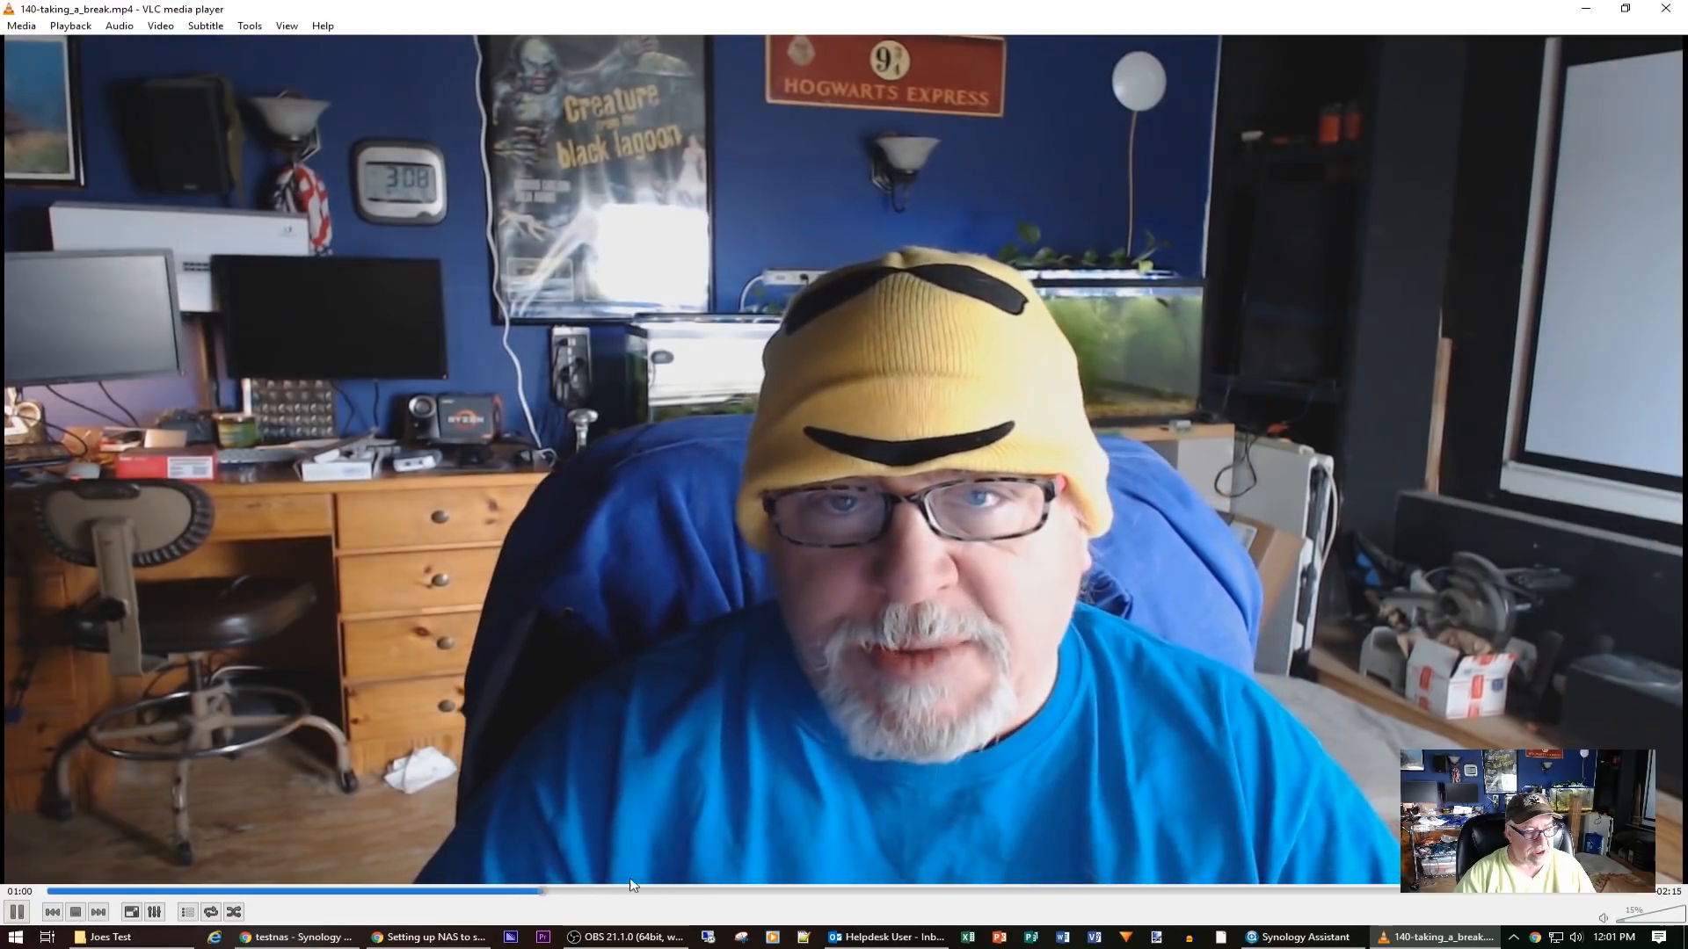
{"action": "left_click", "coordinate": [665, 891]}
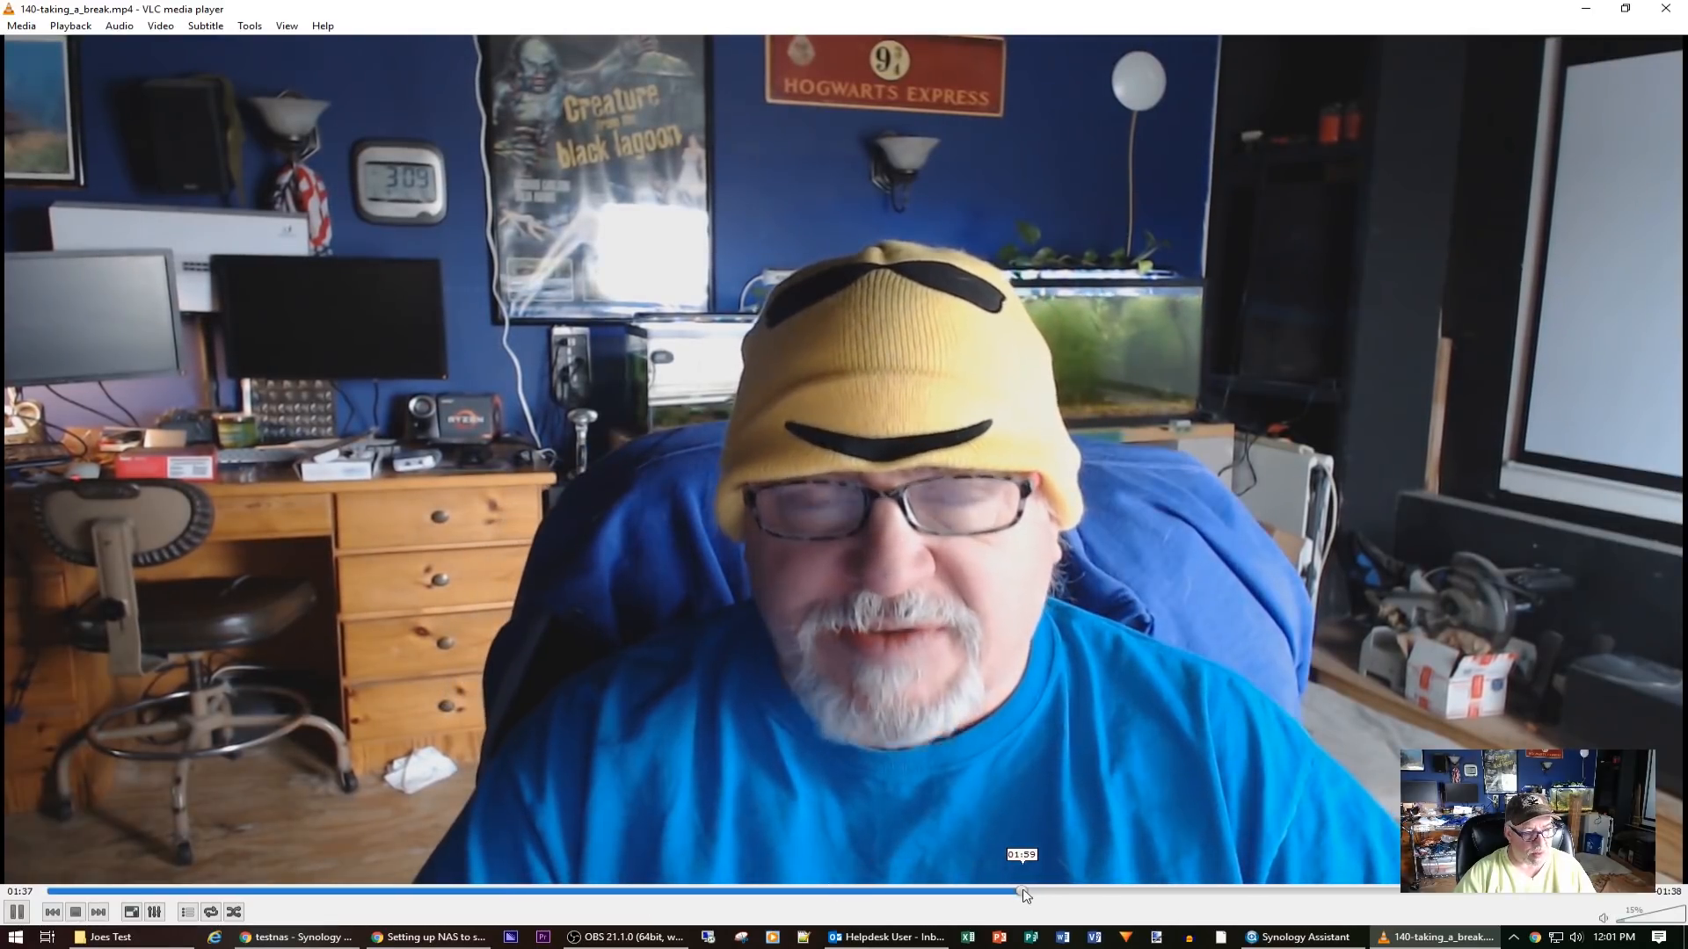
{"action": "left_click", "coordinate": [1188, 891]}
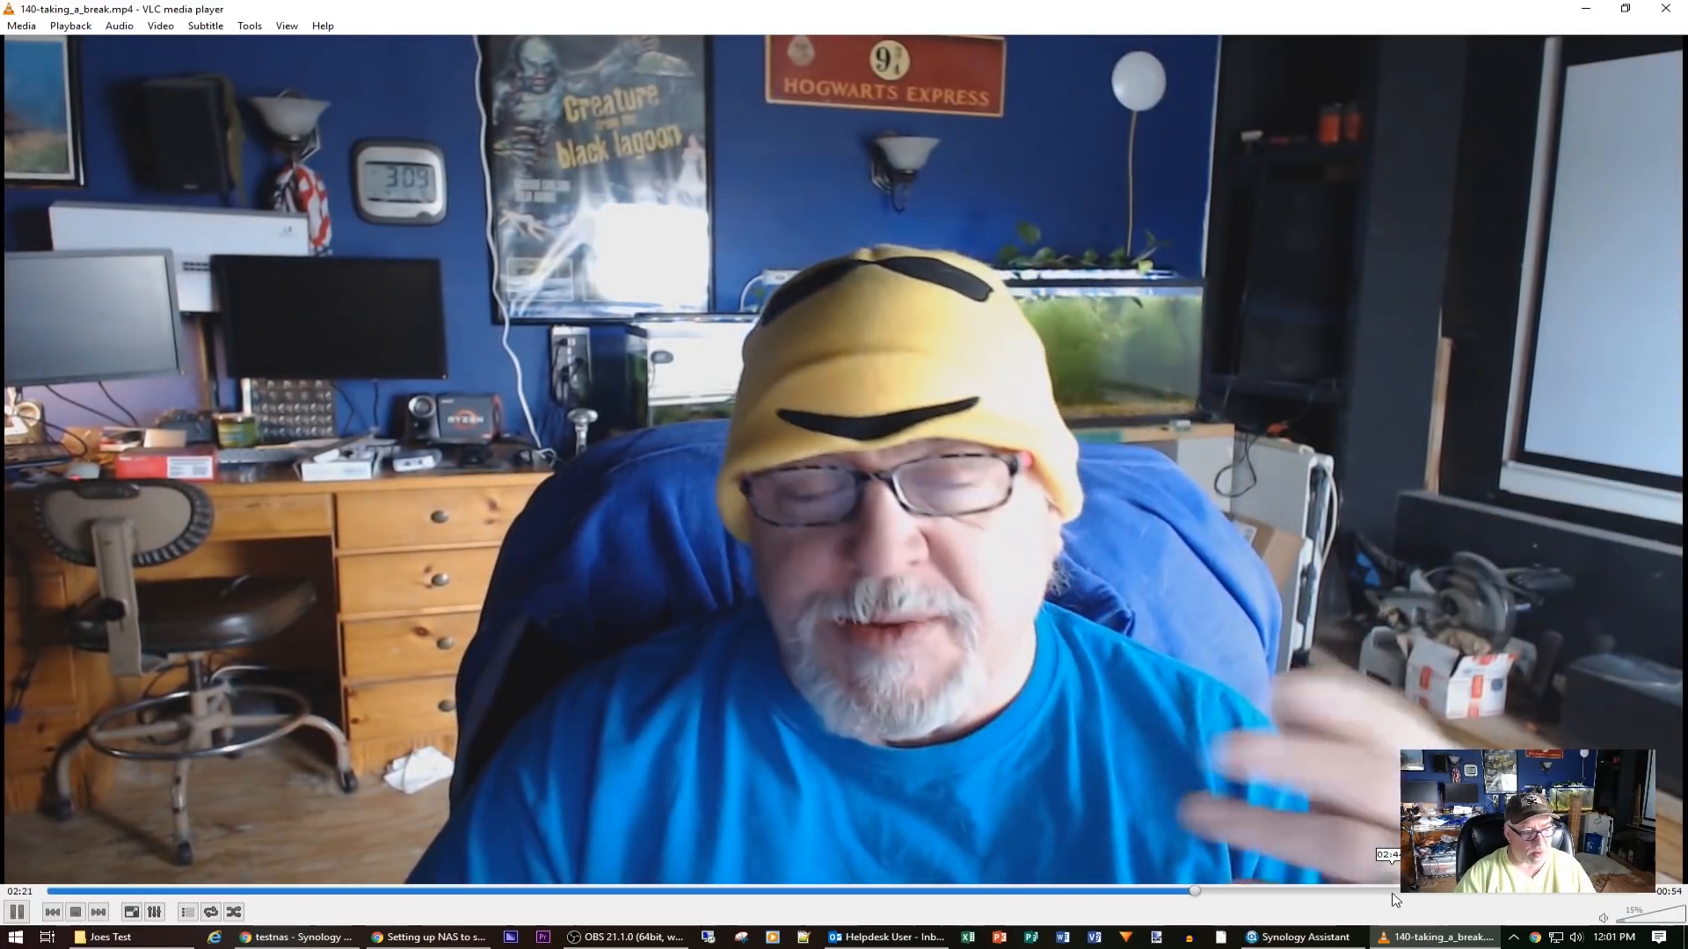
{"action": "left_click", "coordinate": [1389, 891]}
{"action": "left_click", "coordinate": [1475, 892]}
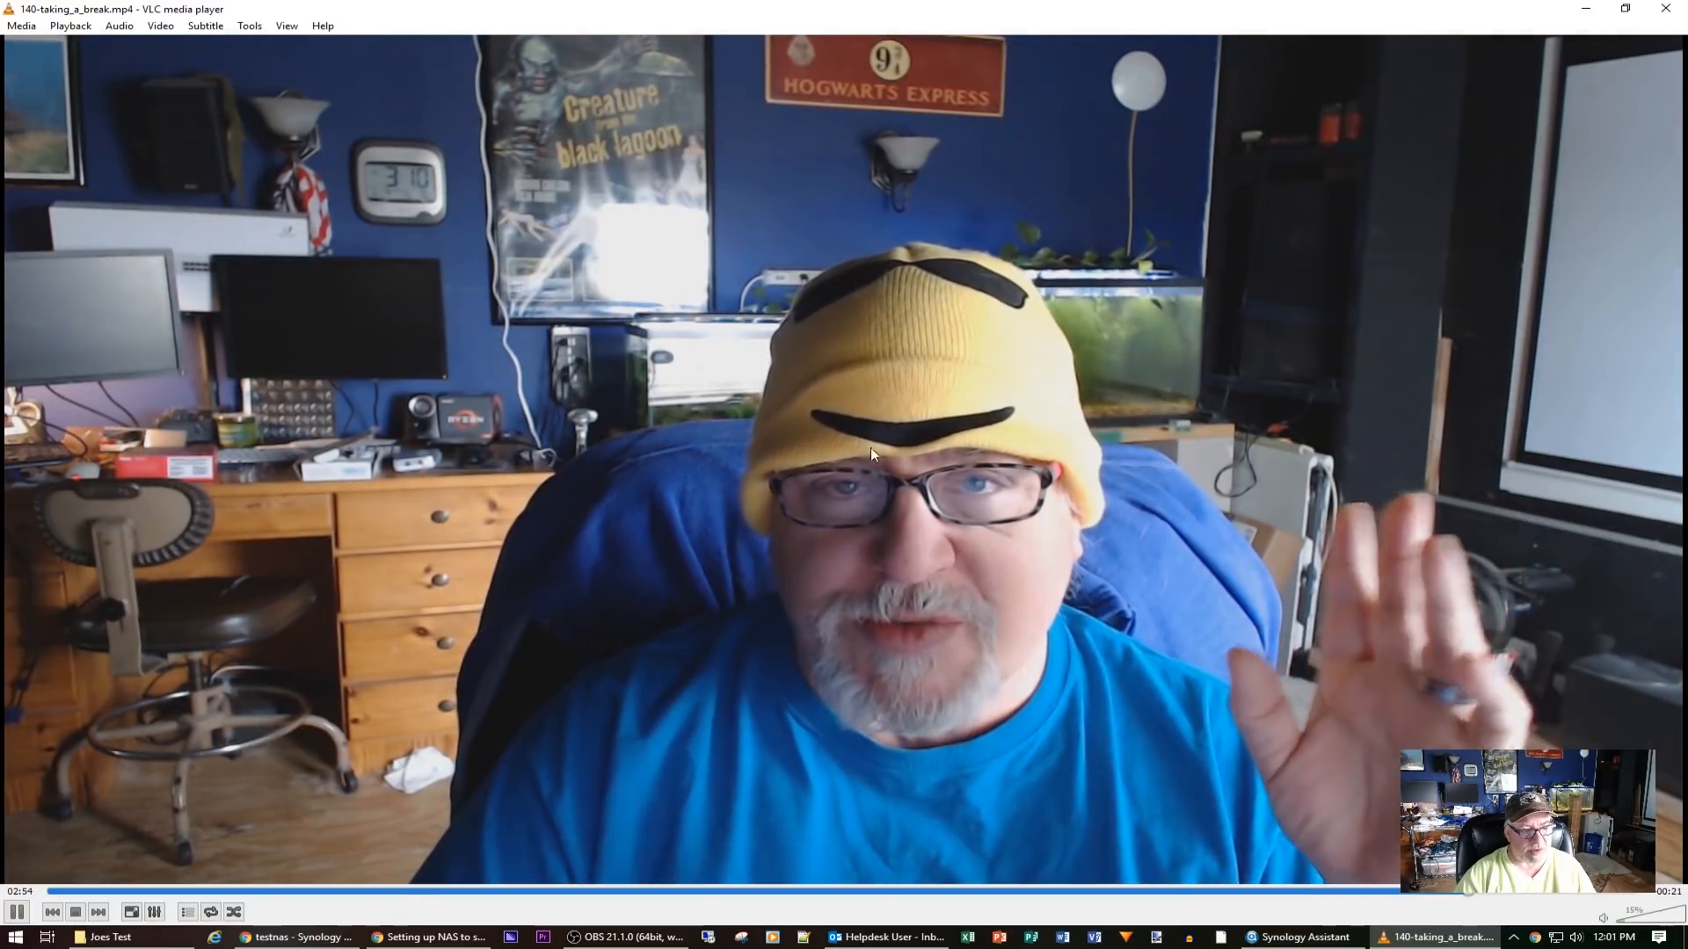